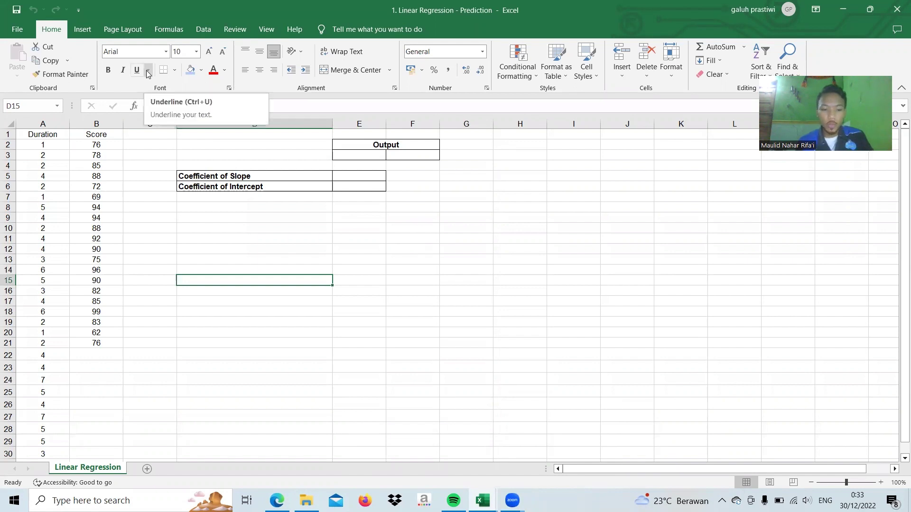
pyautogui.click(50, 145)
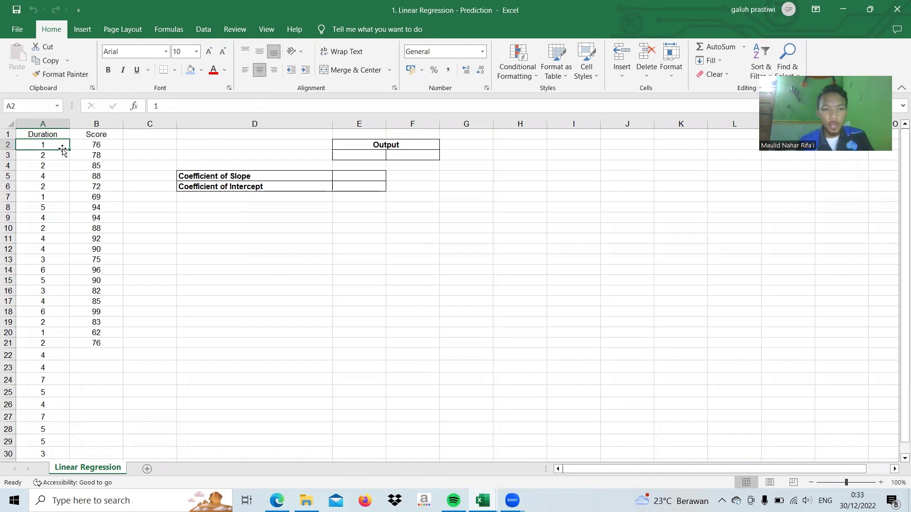
pyautogui.click(95, 147)
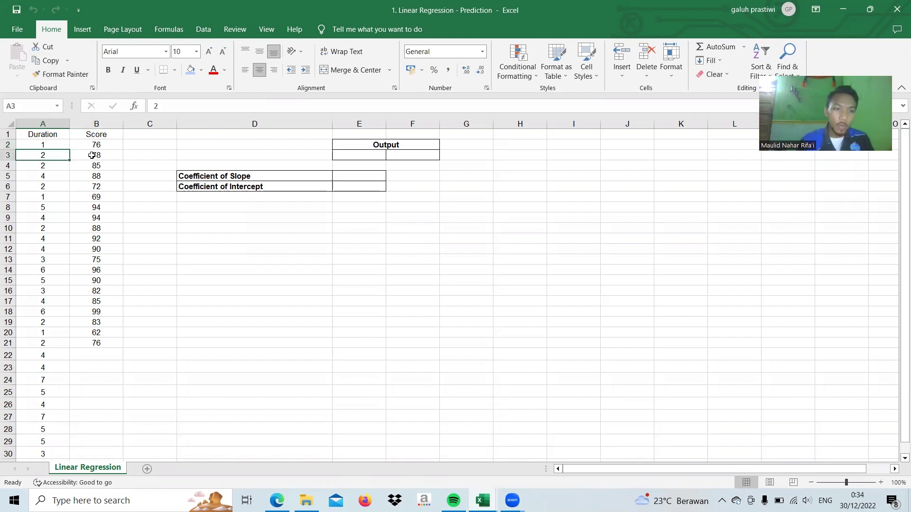
pyautogui.click(98, 156)
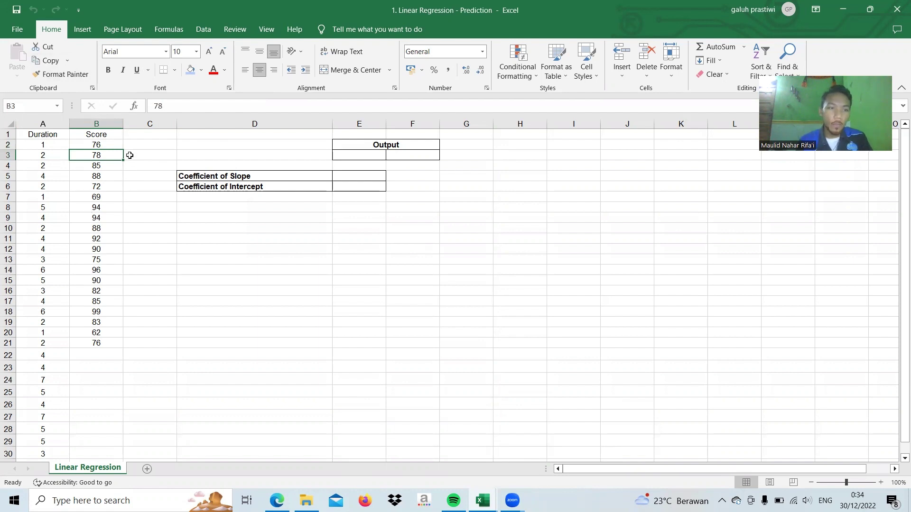
# Step: Rename the Duration header in cell A1 as "Duration (X )"
pyautogui.click(47, 136)
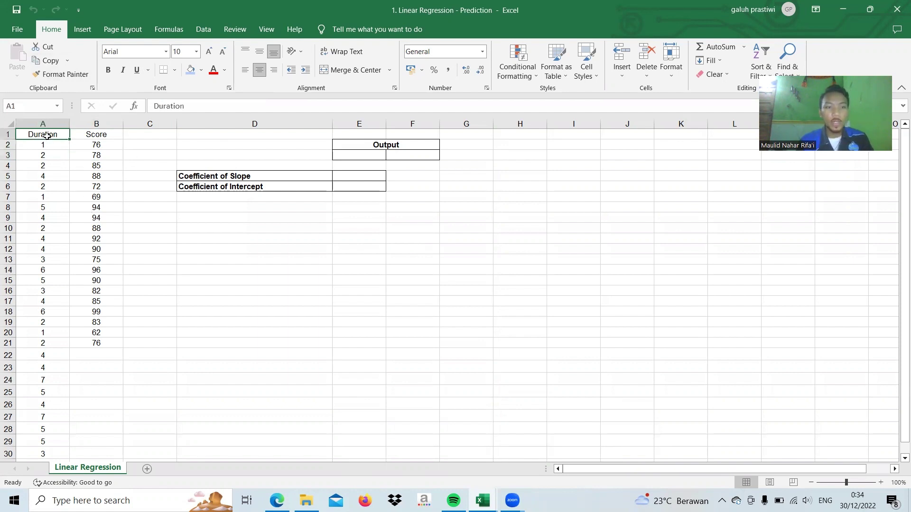
pyautogui.click(192, 106)
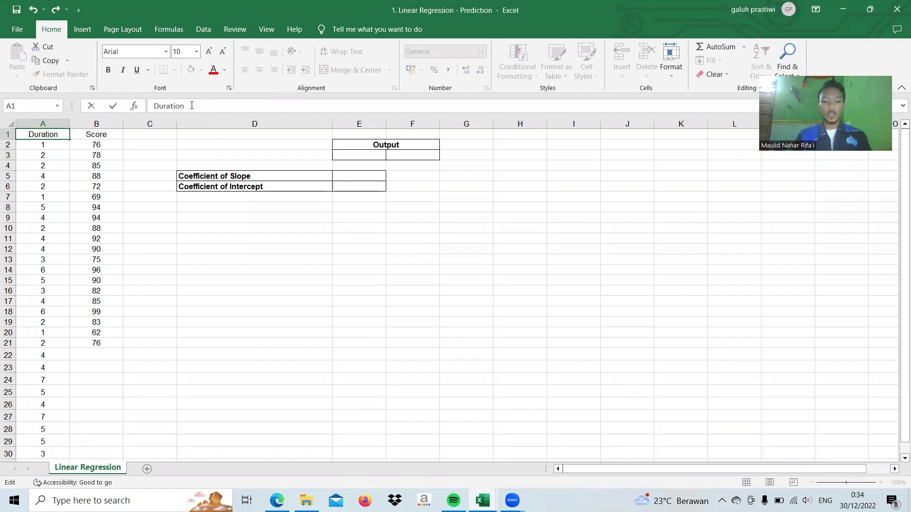
pyautogui.write('(')
pyautogui.press('capslock')
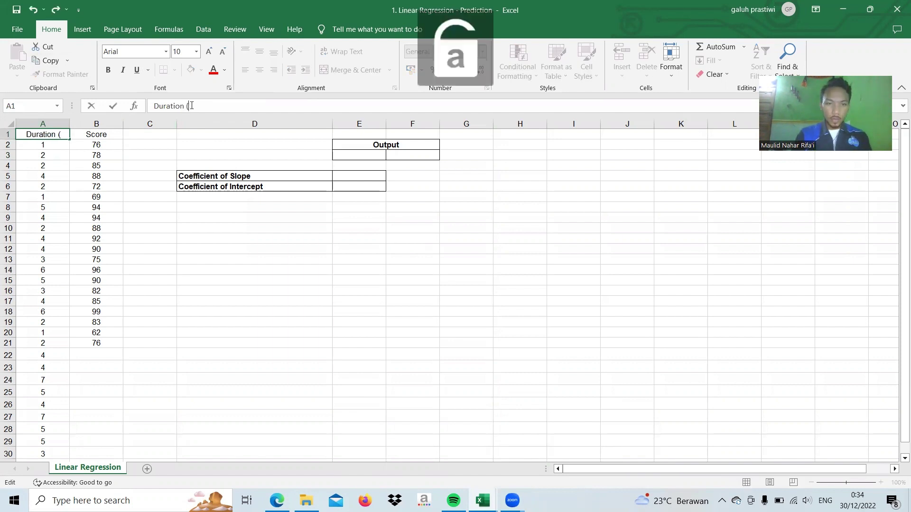
pyautogui.write('X )')
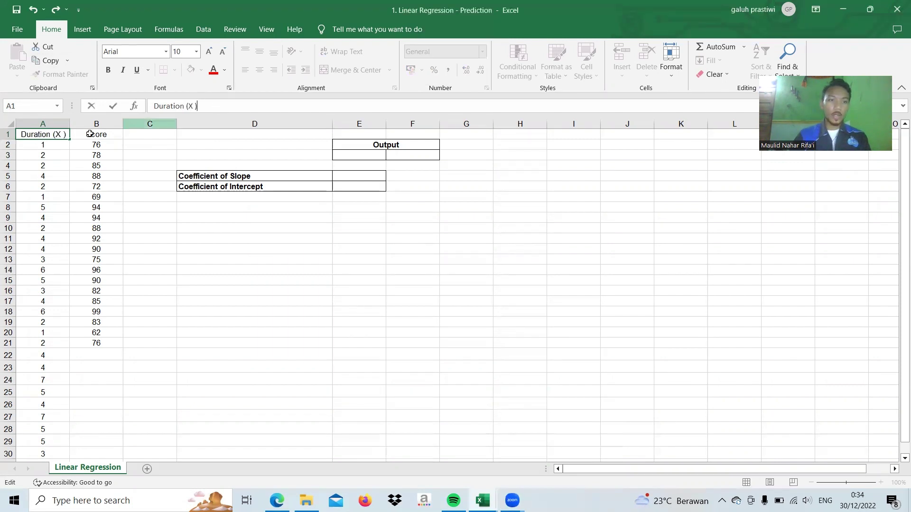
pyautogui.press('Tab')
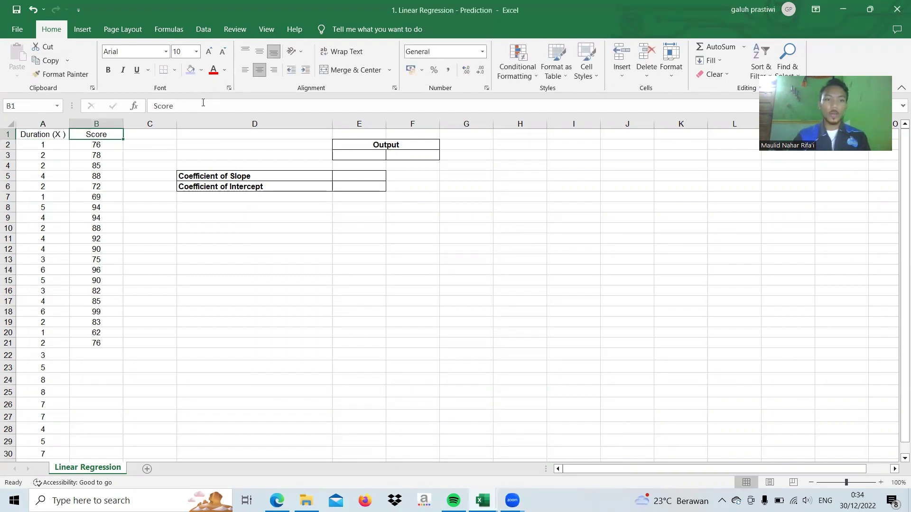
# Step: Rename the Score header in cell B1 as "Score ( Y )"
pyautogui.click(204, 102)
pyautogui.write('9')
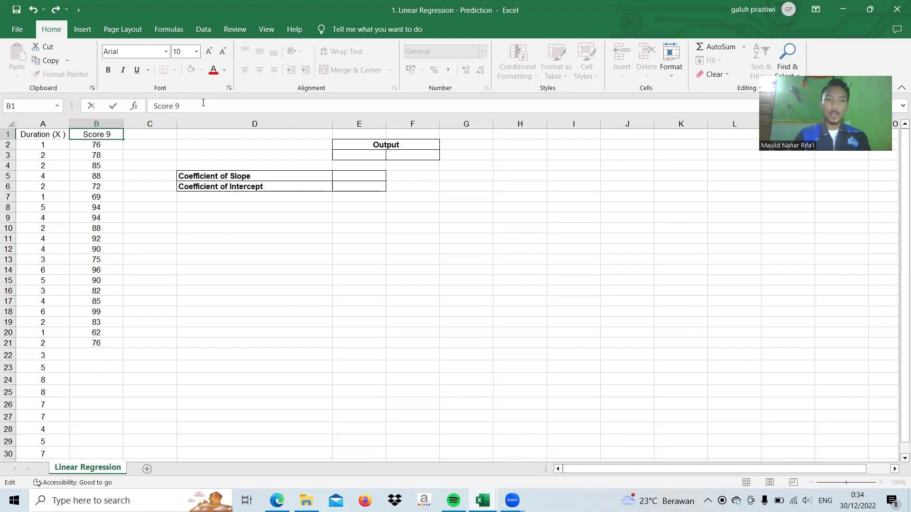
pyautogui.press('capslock')
pyautogui.write('Y')
pyautogui.press('BackSpace')
pyautogui.press('capslock')
pyautogui.press('capslock')
pyautogui.write('y')
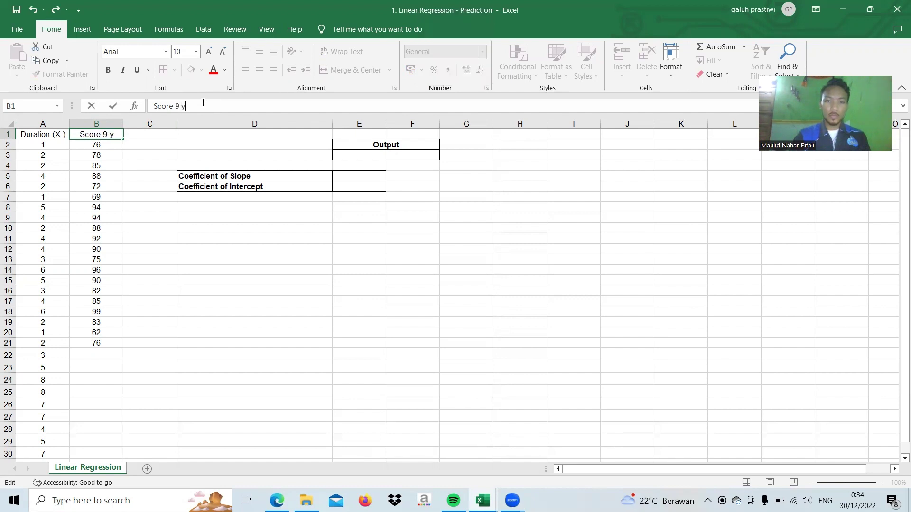
pyautogui.press('BackSpace')
pyautogui.press('BackSpace')
pyautogui.press('BackSpace')
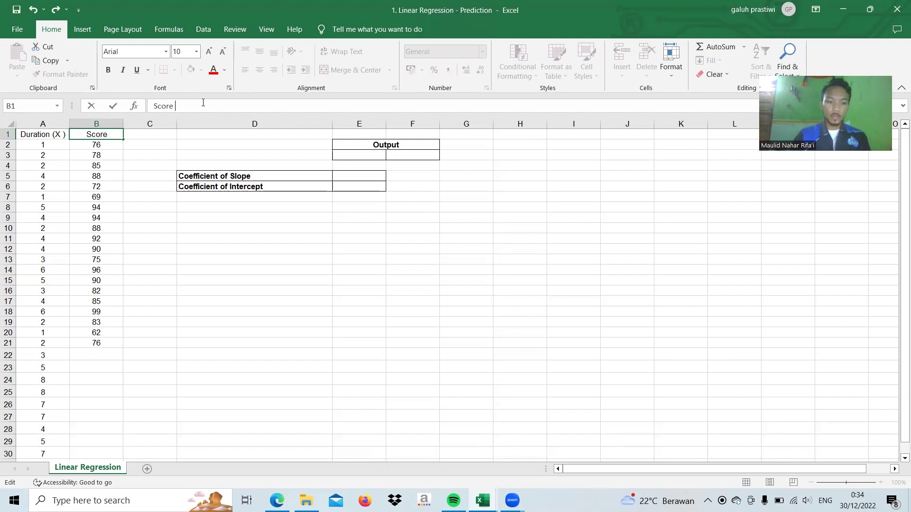
pyautogui.write('(')
pyautogui.press('capslock')
pyautogui.write('Y )')
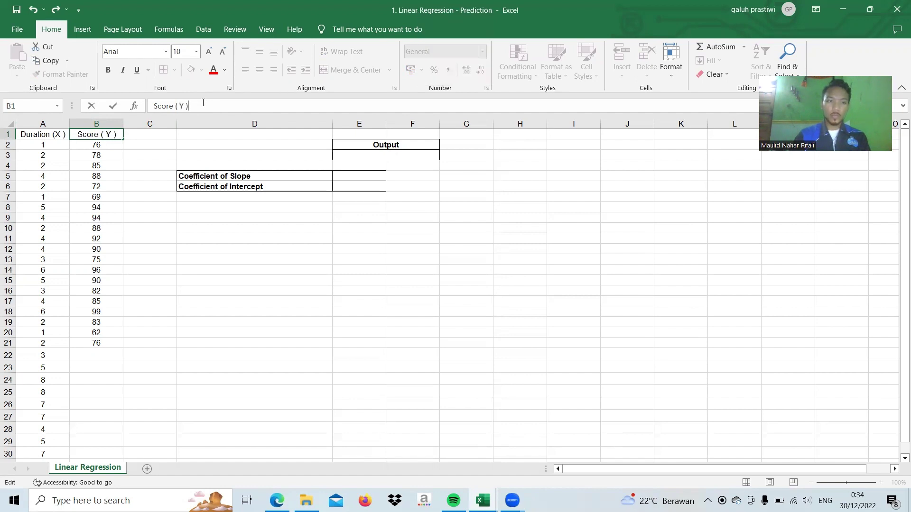
pyautogui.click(216, 228)
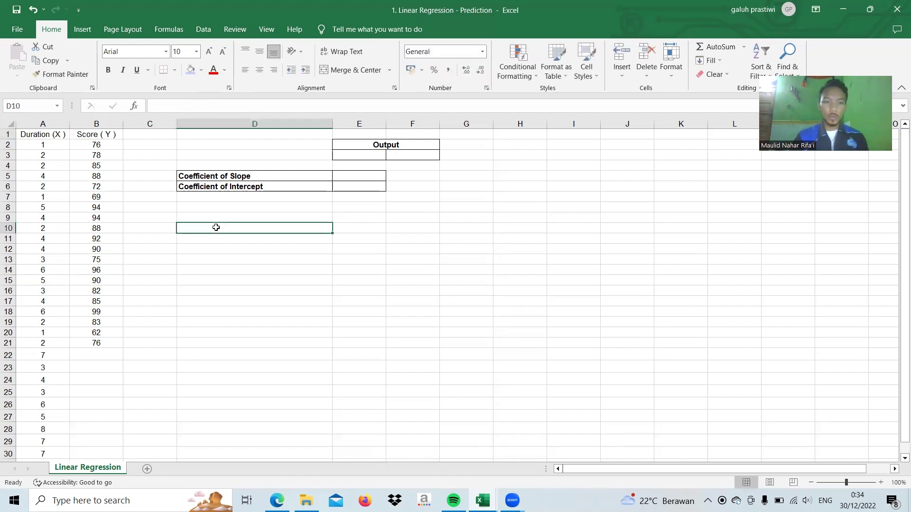
# Step: Fill the duration and score data in A2:B21 with a light blue theme color
pyautogui.moveTo(45, 147); pyautogui.dragTo(88, 344)
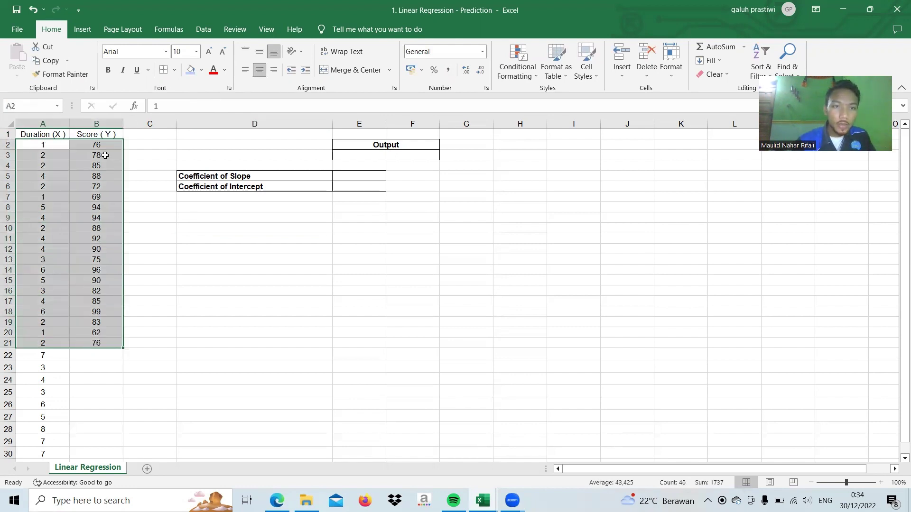
pyautogui.click(201, 71)
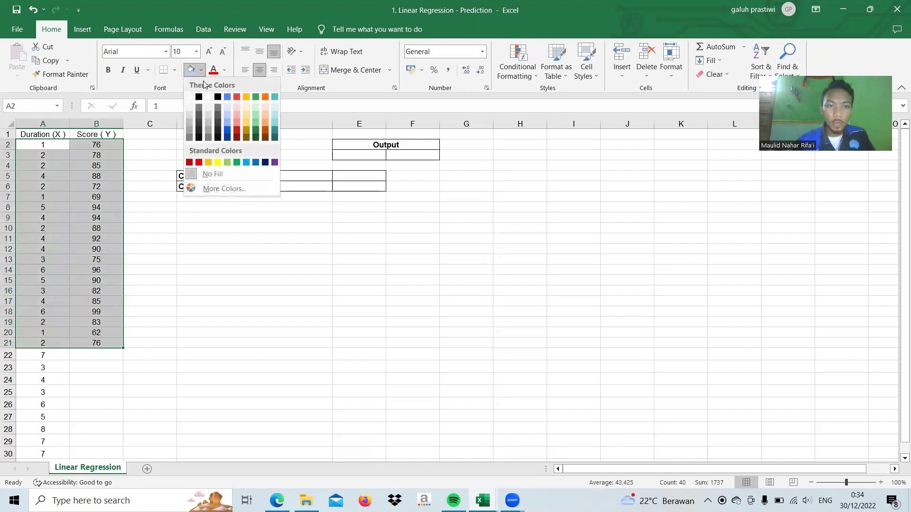
pyautogui.click(228, 114)
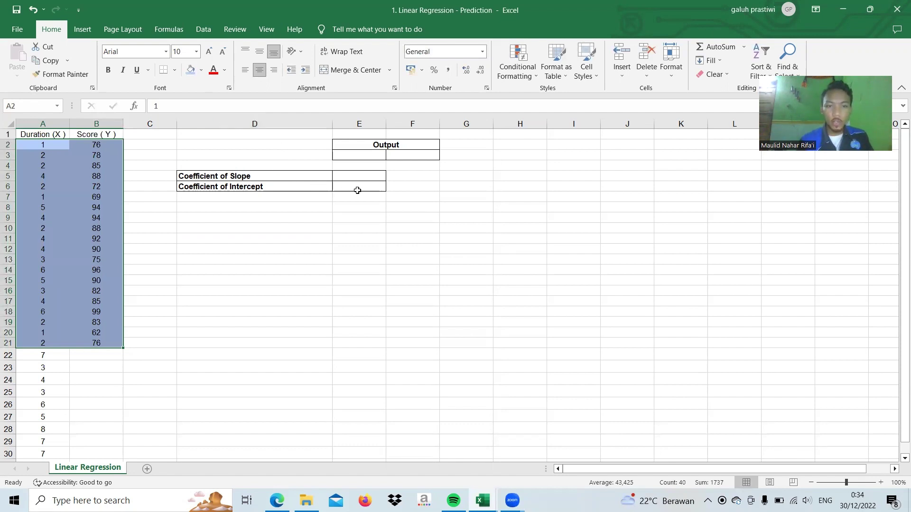
# Step: Start a LINEST formula in E5 for the slope coefficient, with B2:B21 as known y values and A2:A21 as known x values
pyautogui.click(357, 175)
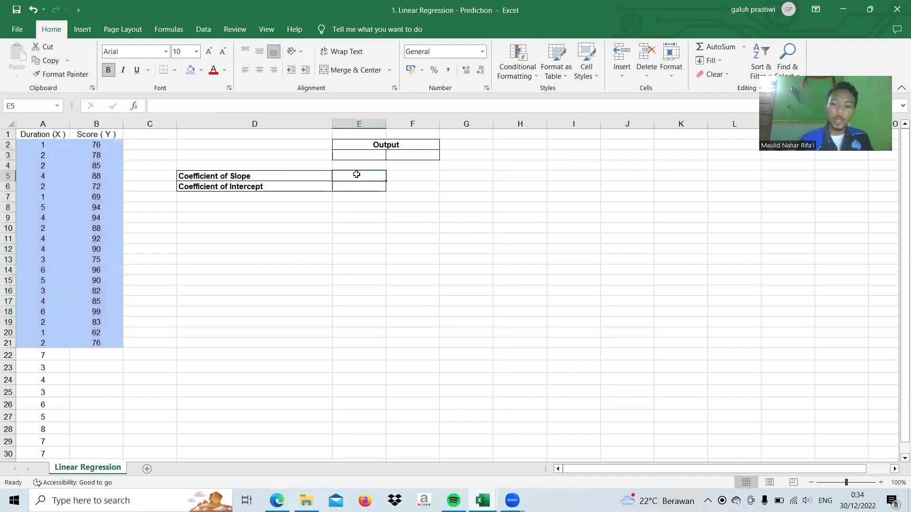
pyautogui.write('=LINES')
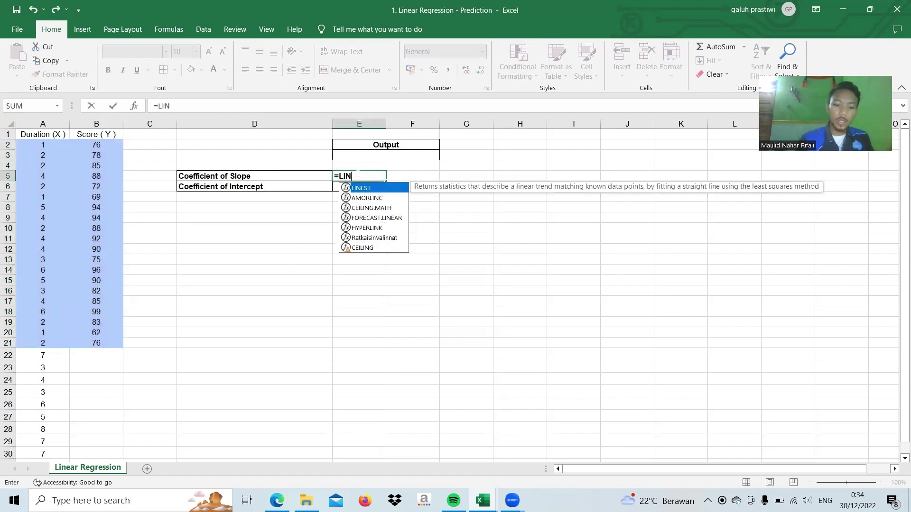
pyautogui.doubleClick(366, 188)
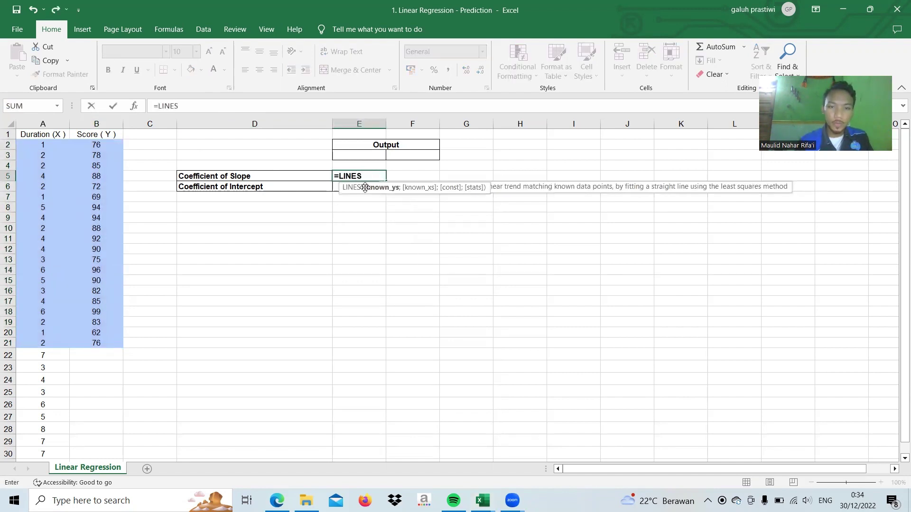
pyautogui.moveTo(92, 147); pyautogui.dragTo(92, 346)
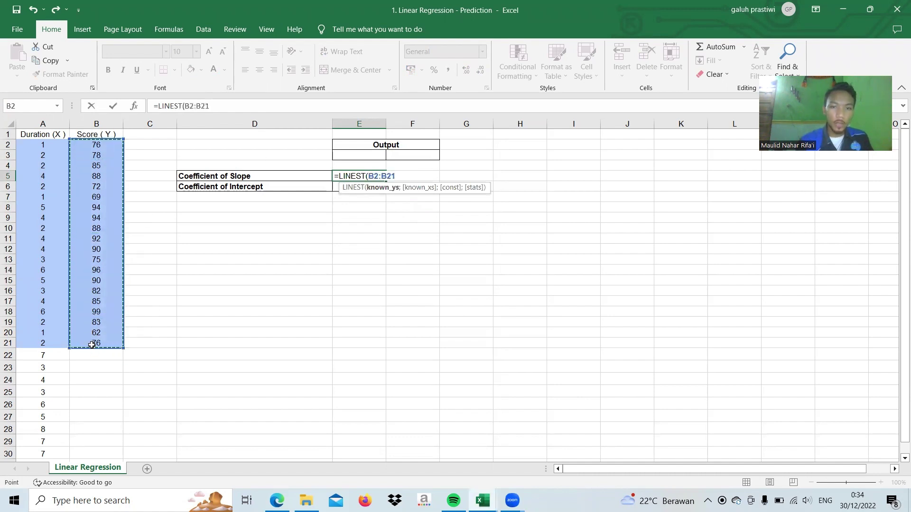
pyautogui.write(';')
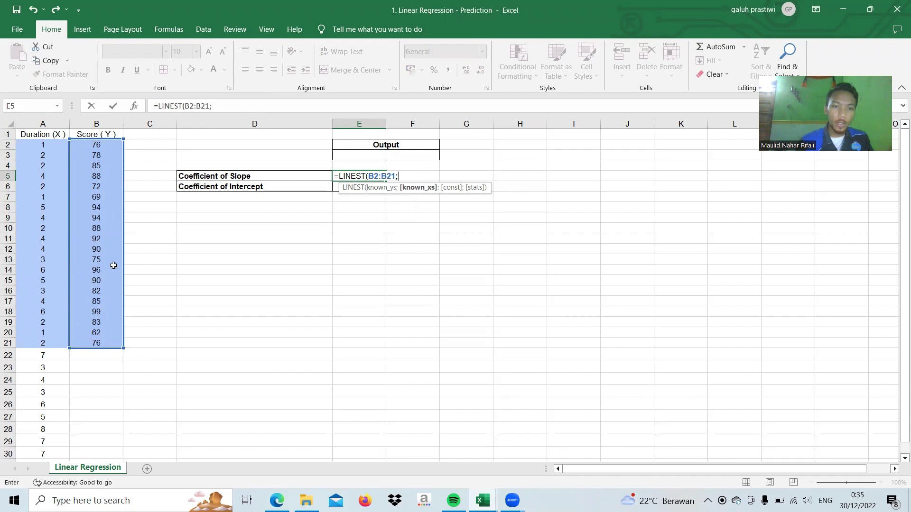
pyautogui.moveTo(49, 145); pyautogui.dragTo(47, 342)
pyautogui.write(';')
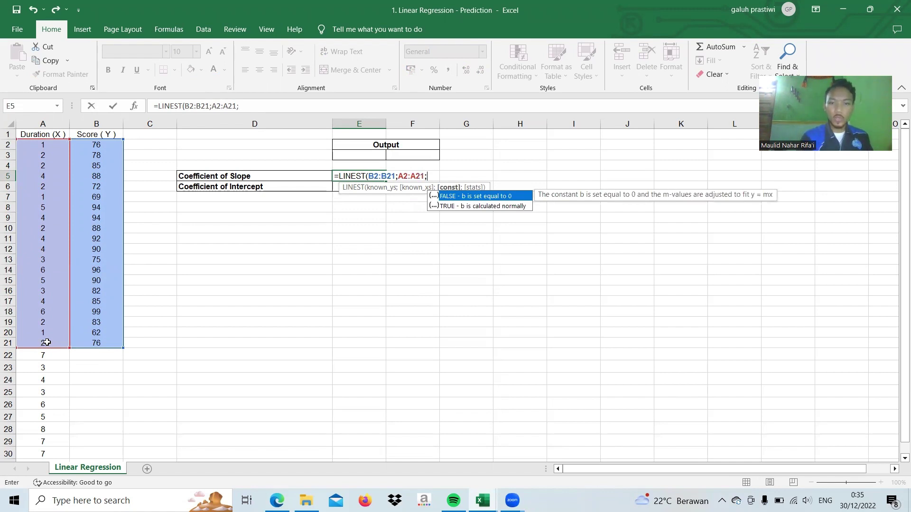
# Step: Complete the LINEST formula in E5 with TRUE for the constant and FALSE for the statistics argument
pyautogui.write('TR')
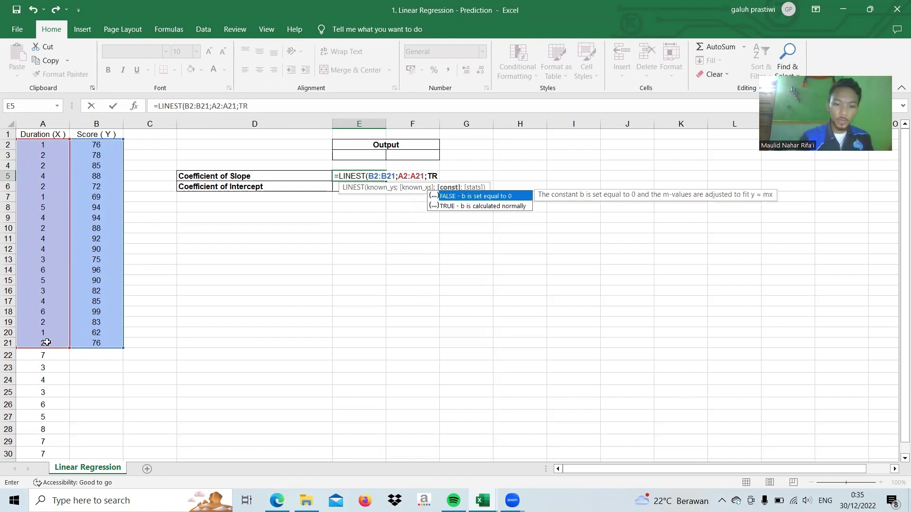
pyautogui.write('UE')
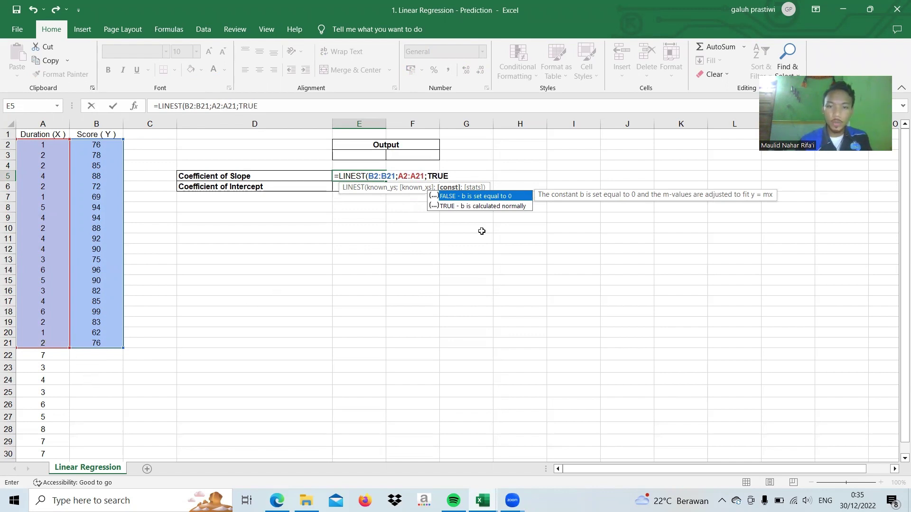
pyautogui.doubleClick(480, 206)
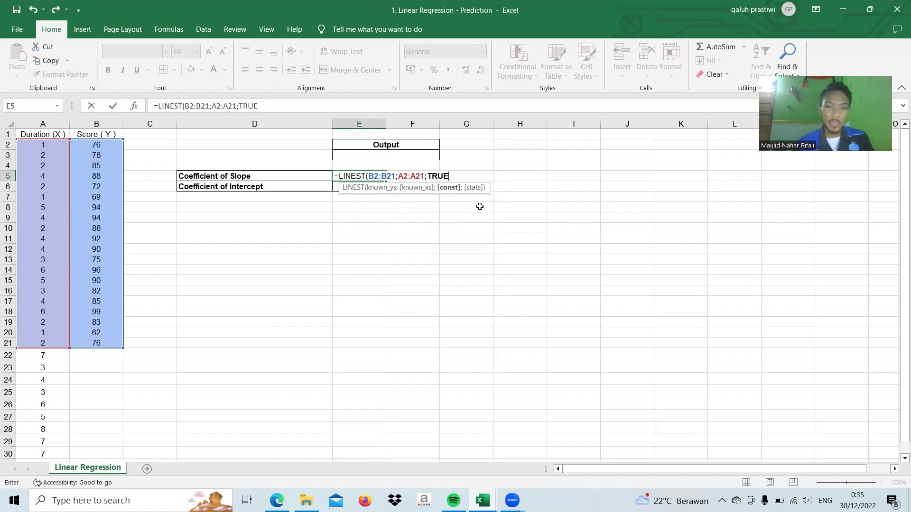
pyautogui.write(';')
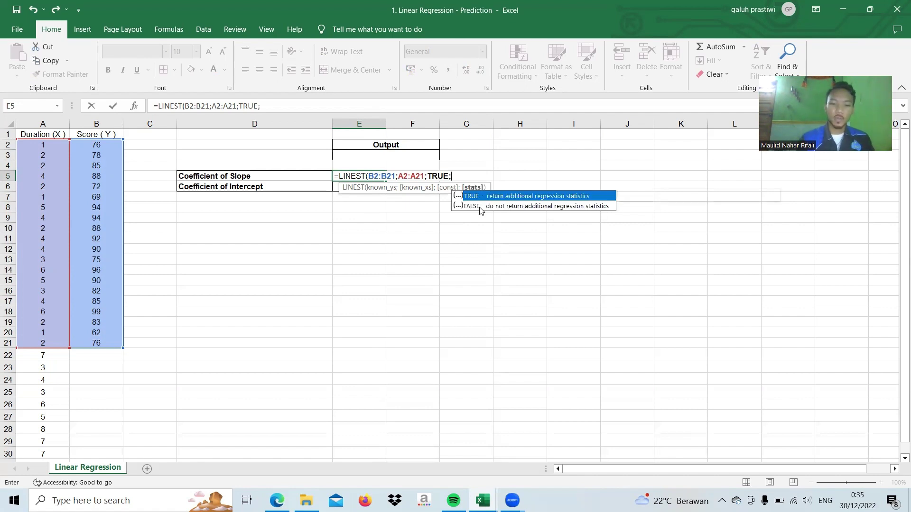
pyautogui.write('FALSE')
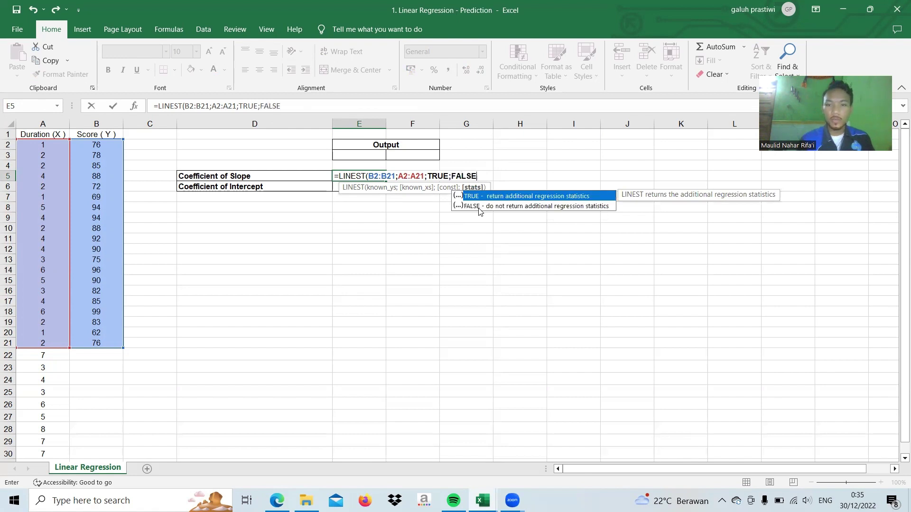
pyautogui.doubleClick(479, 208)
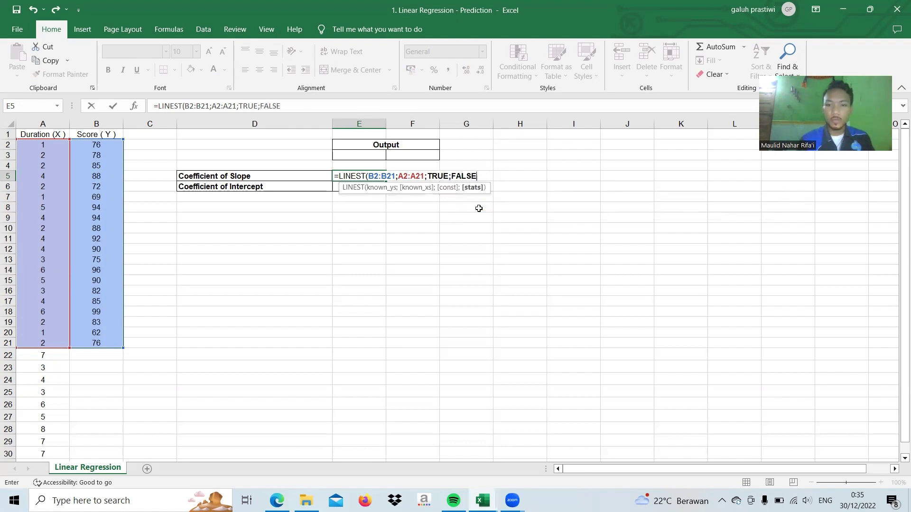
pyautogui.write(')')
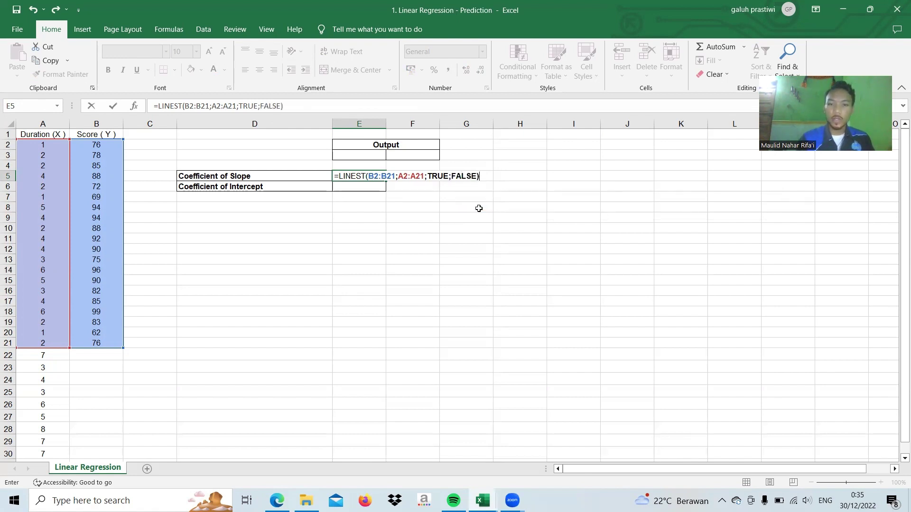
pyautogui.press('Return')
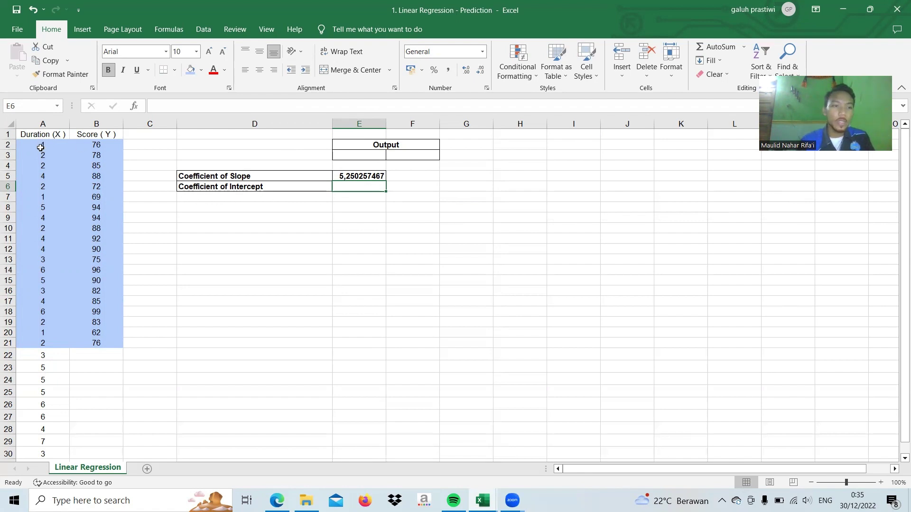
# Step: Insert a markers-only scatter chart from the data in A2:B21 and select its data series
pyautogui.moveTo(43, 150); pyautogui.dragTo(92, 343)
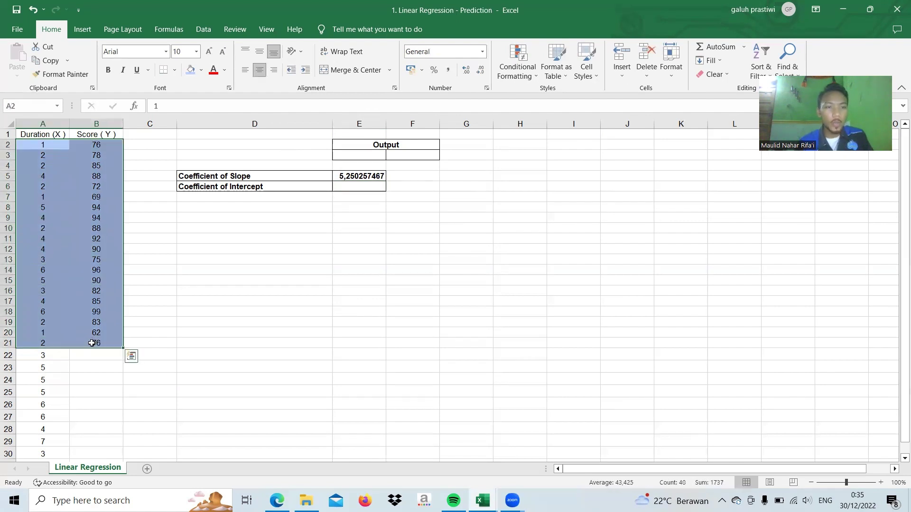
pyautogui.click(82, 29)
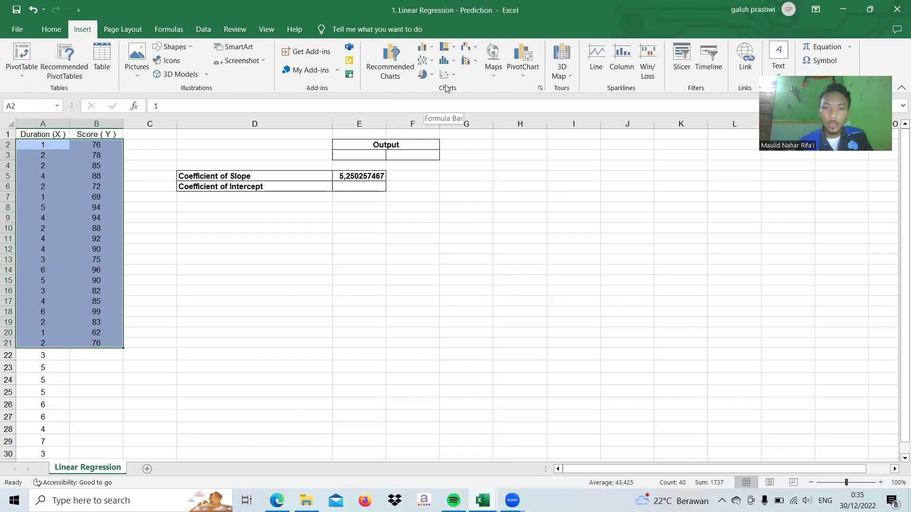
pyautogui.click(457, 76)
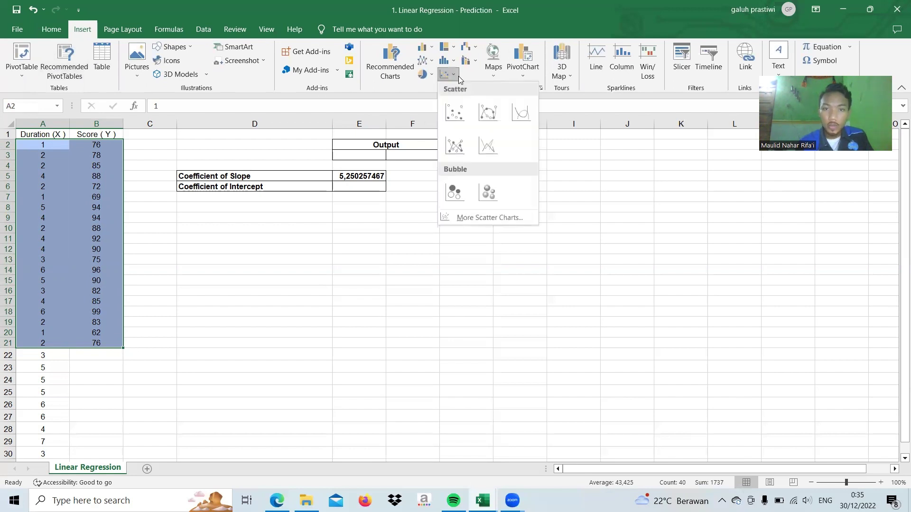
pyautogui.click(456, 112)
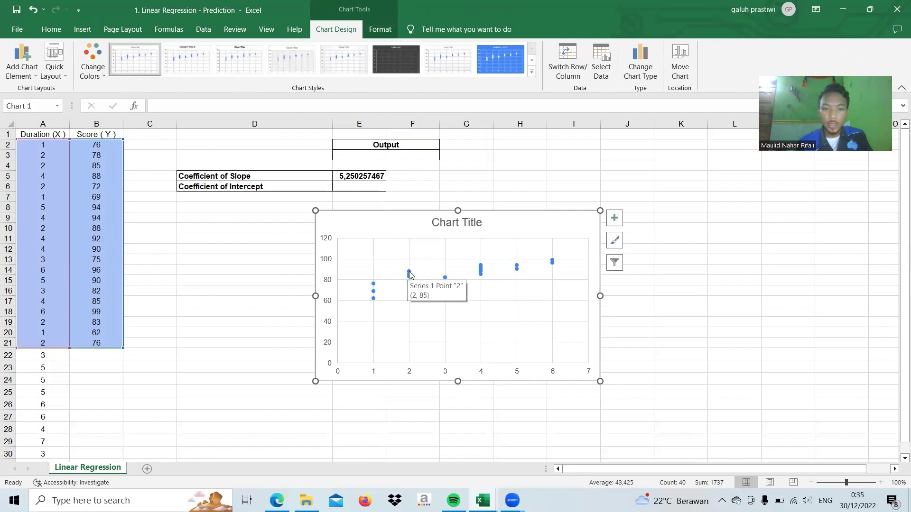
pyautogui.click(409, 273)
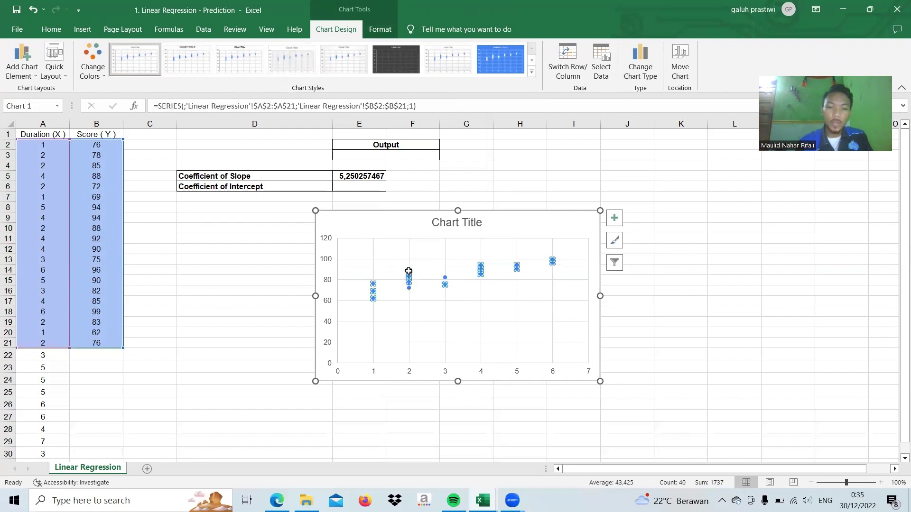
# Step: Add a linear trendline to the scatter chart's data series and display its equation on the chart
pyautogui.rightClick(409, 272)
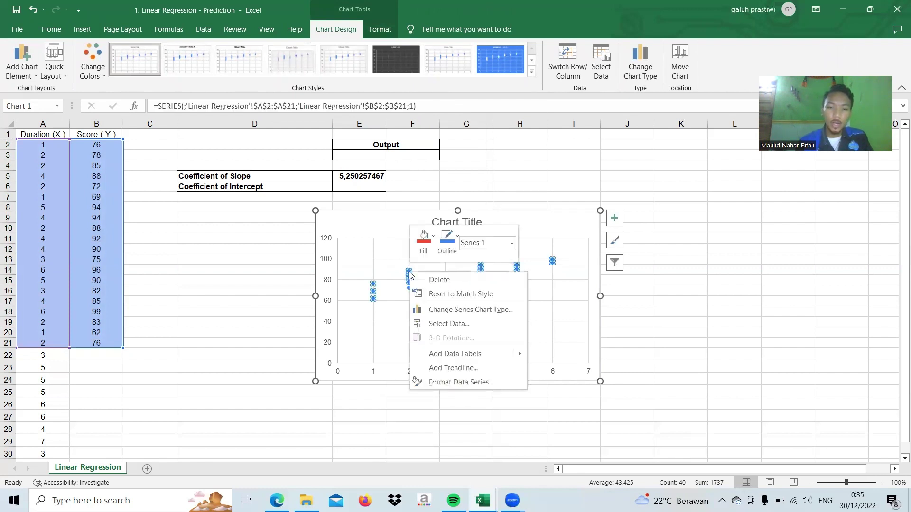
pyautogui.click(439, 369)
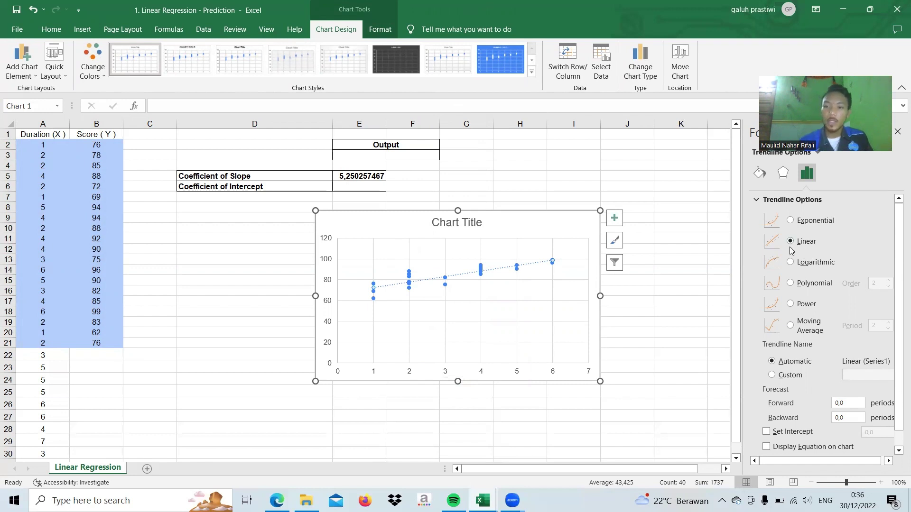
pyautogui.scroll(-1, 786, 249)
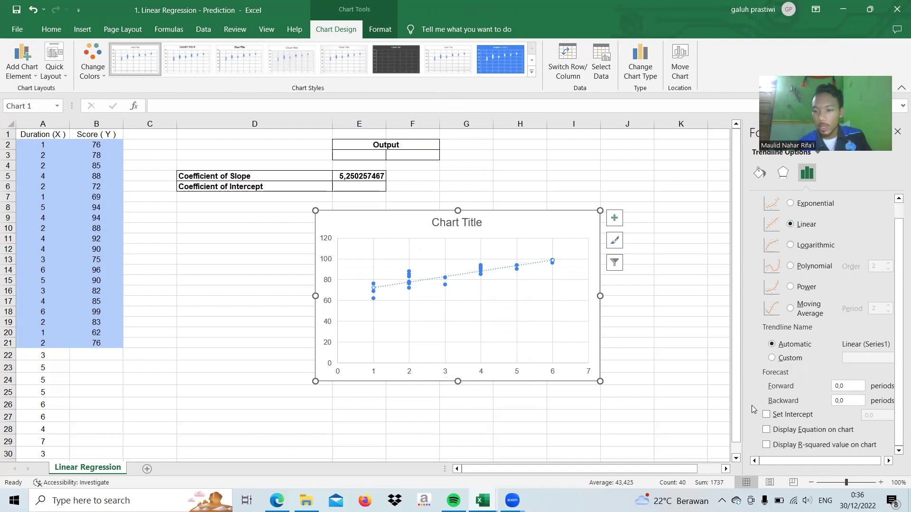
pyautogui.click(766, 430)
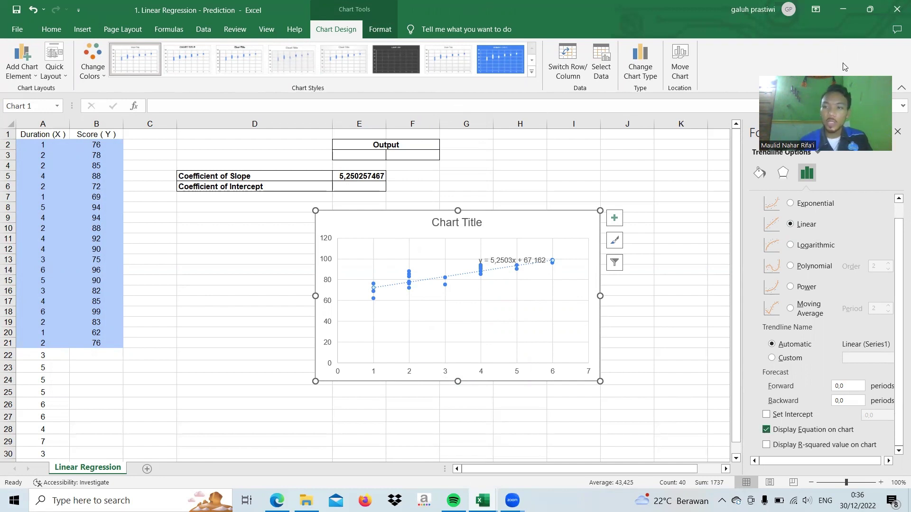
pyautogui.click(898, 132)
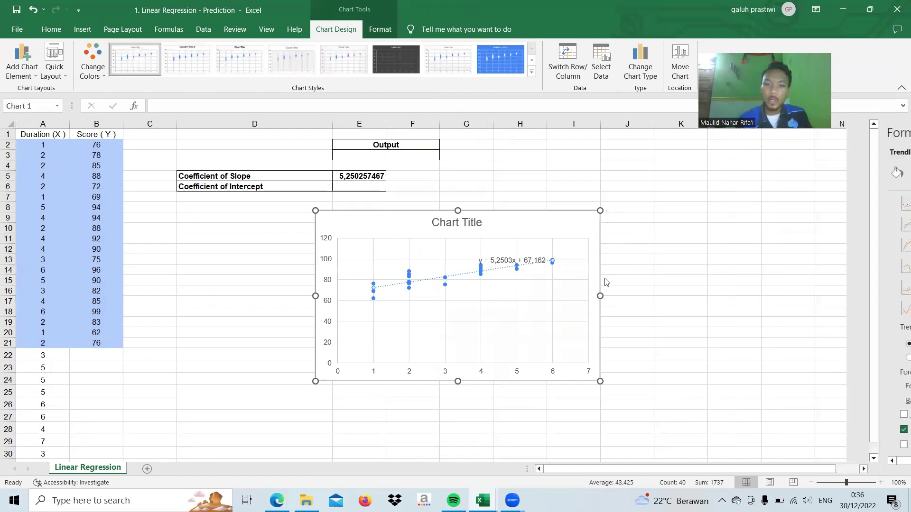
# Step: Enlarge the trendline equation label on the chart to font size 18
pyautogui.click(539, 263)
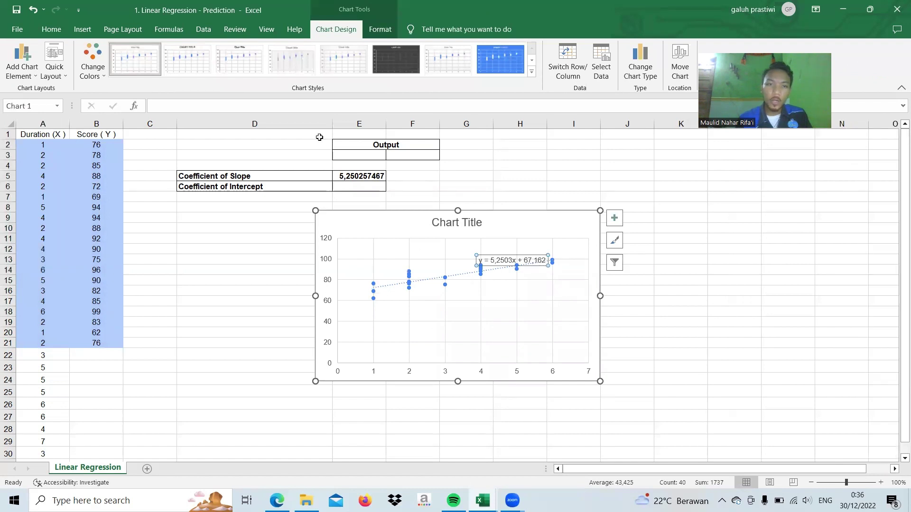
pyautogui.click(52, 30)
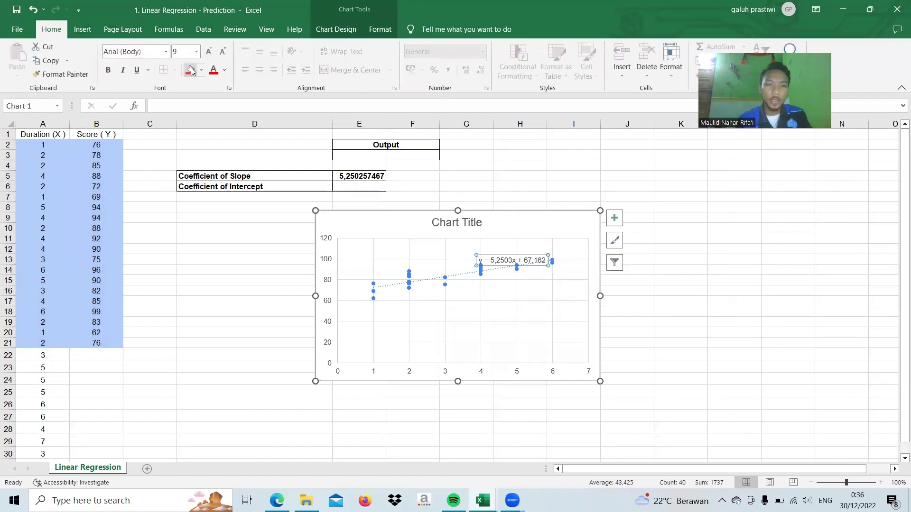
pyautogui.click(208, 52)
pyautogui.click(208, 51)
pyautogui.click(208, 51)
pyautogui.click(207, 51)
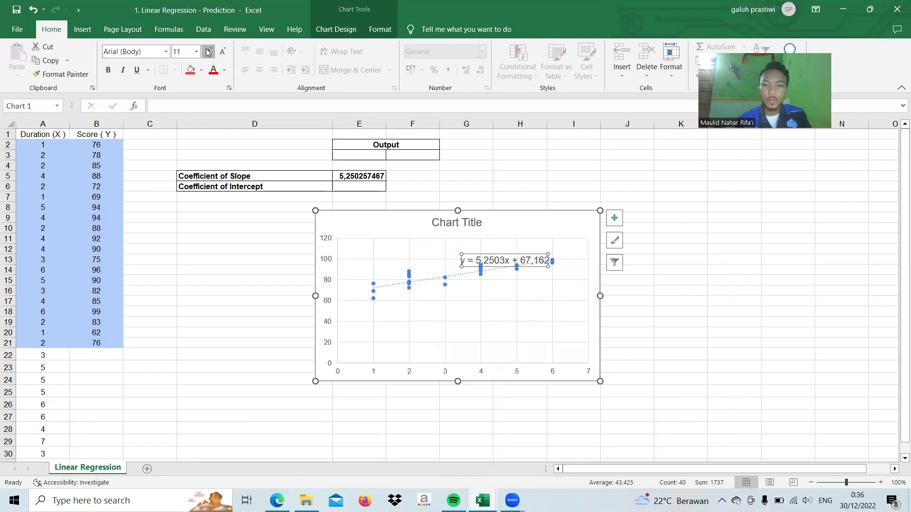
pyautogui.click(208, 51)
pyautogui.click(208, 51)
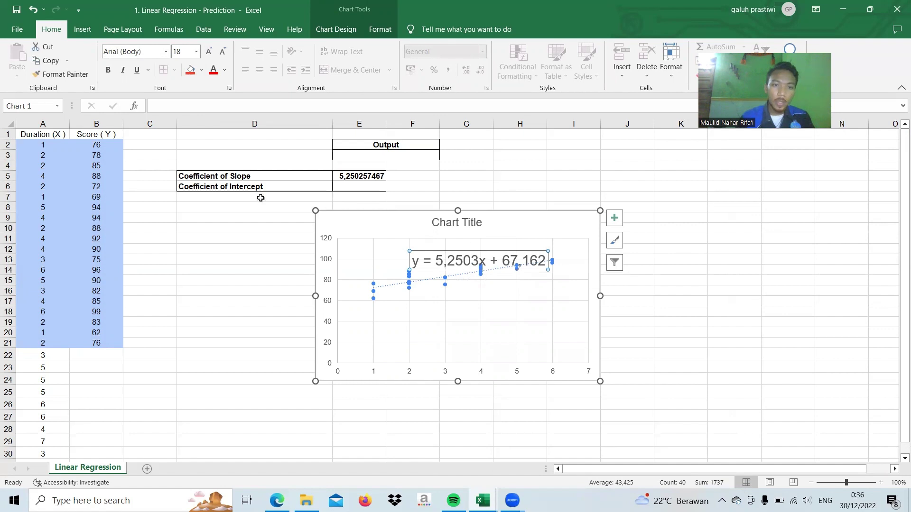
# Step: Enter 67,162 in E6 as the coefficient of intercept
pyautogui.click(354, 188)
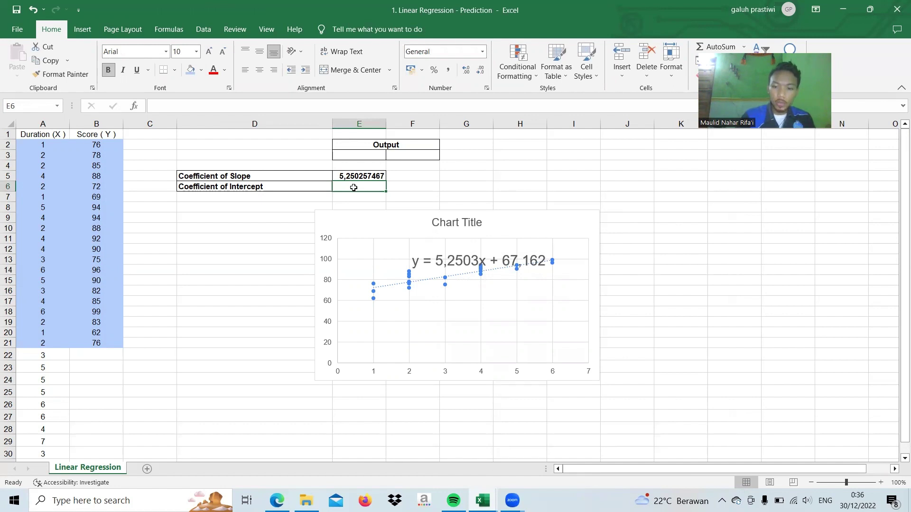
pyautogui.write('67')
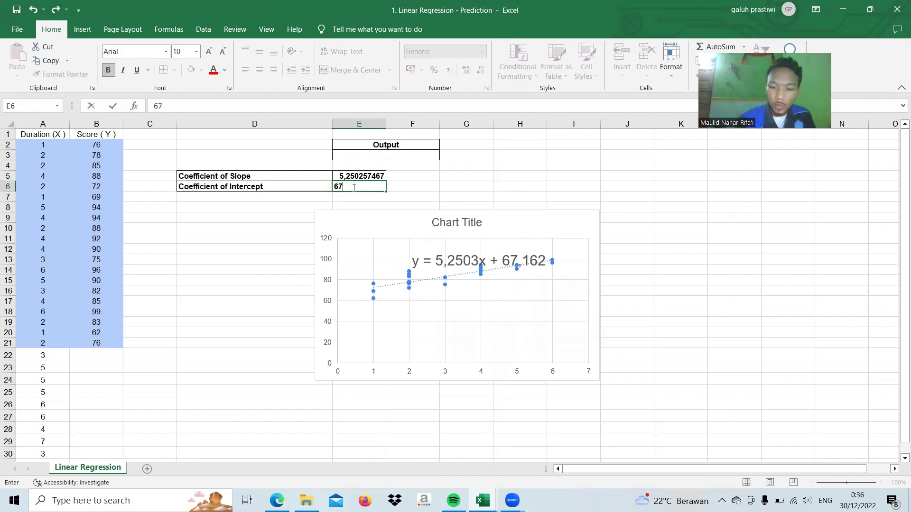
pyautogui.write('1')
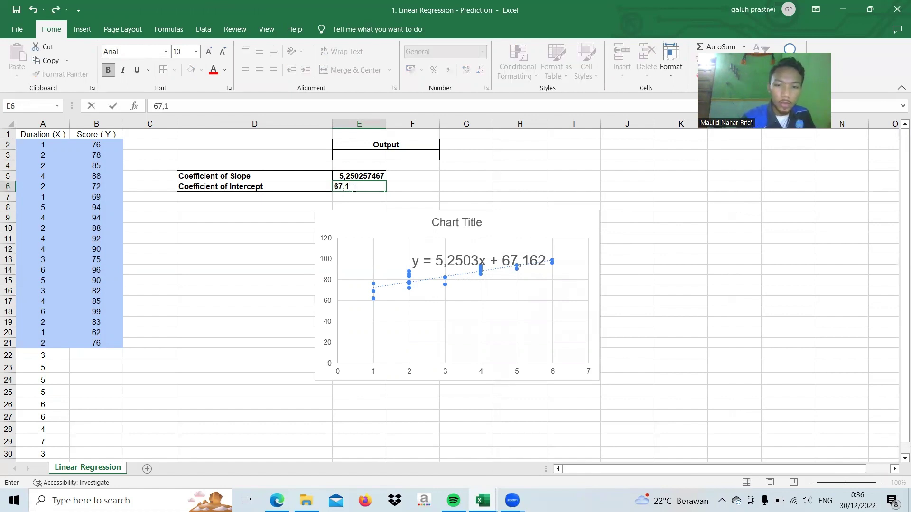
pyautogui.write('62')
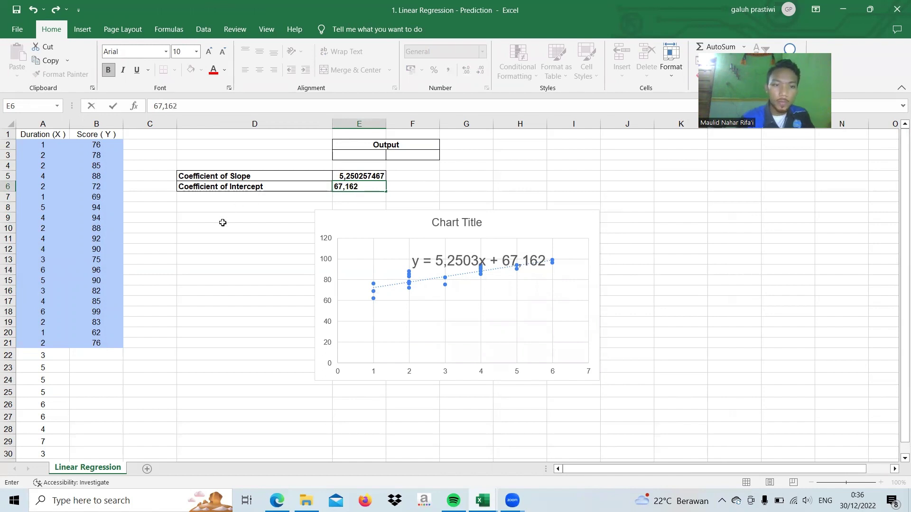
pyautogui.click(242, 246)
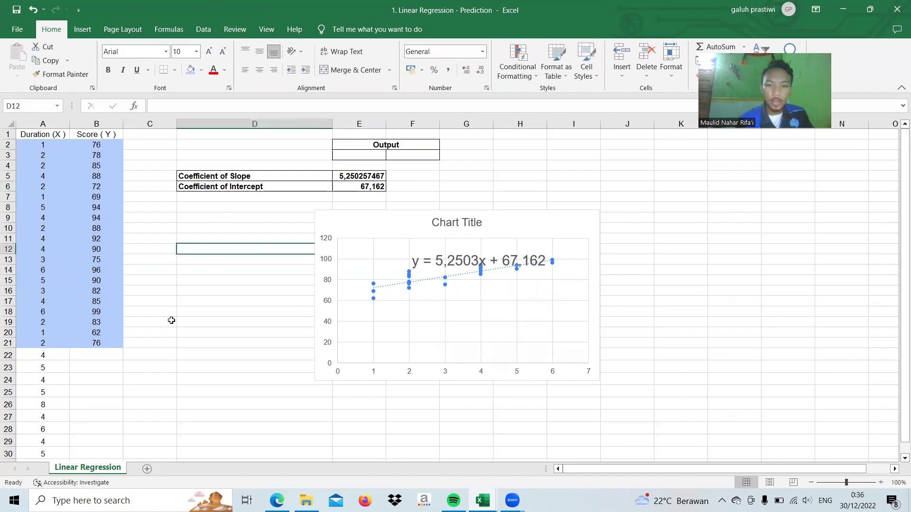
# Step: Enter the prediction formula =$E$5*A22+$E$6 in B22, with absolute references to the slope and intercept cells
pyautogui.click(95, 357)
pyautogui.write('=')
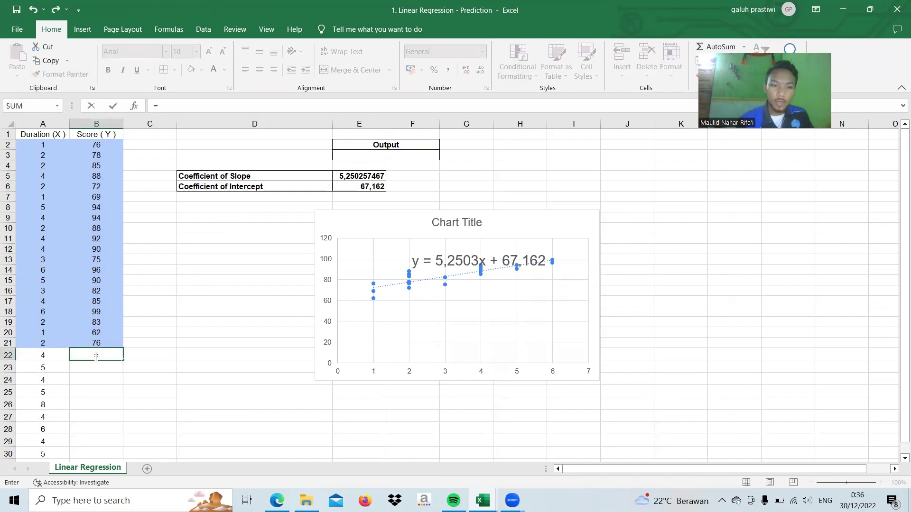
pyautogui.click(355, 177)
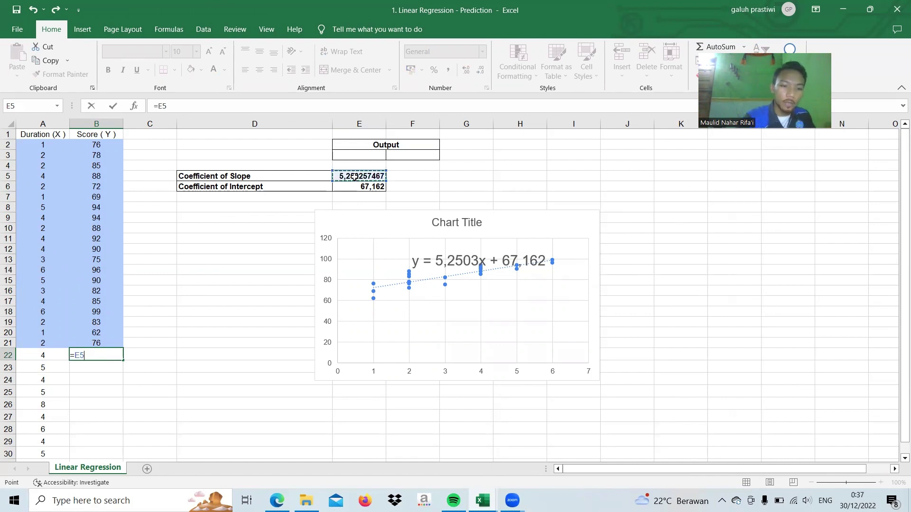
pyautogui.press('F4')
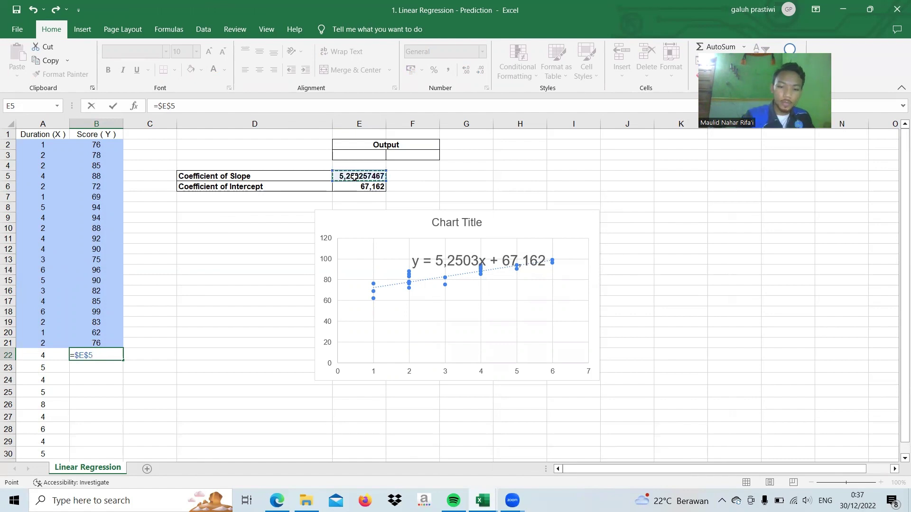
pyautogui.write('*')
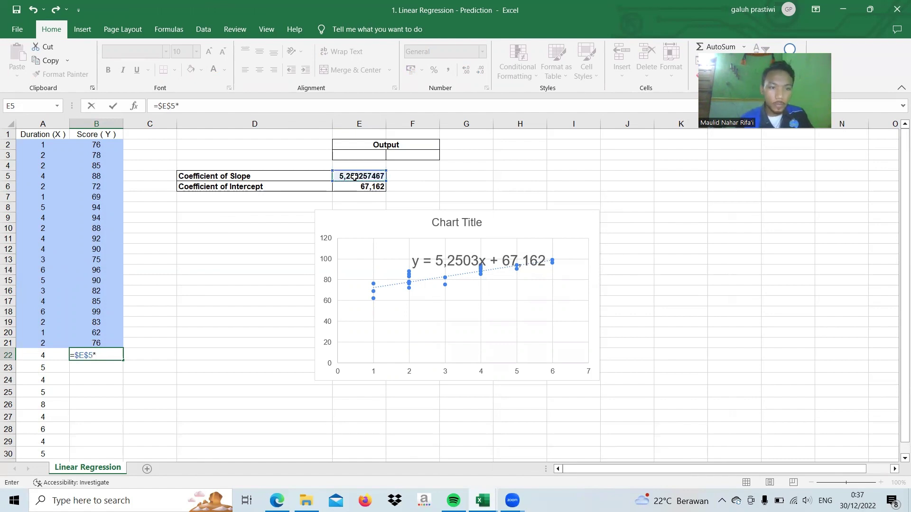
pyautogui.click(41, 354)
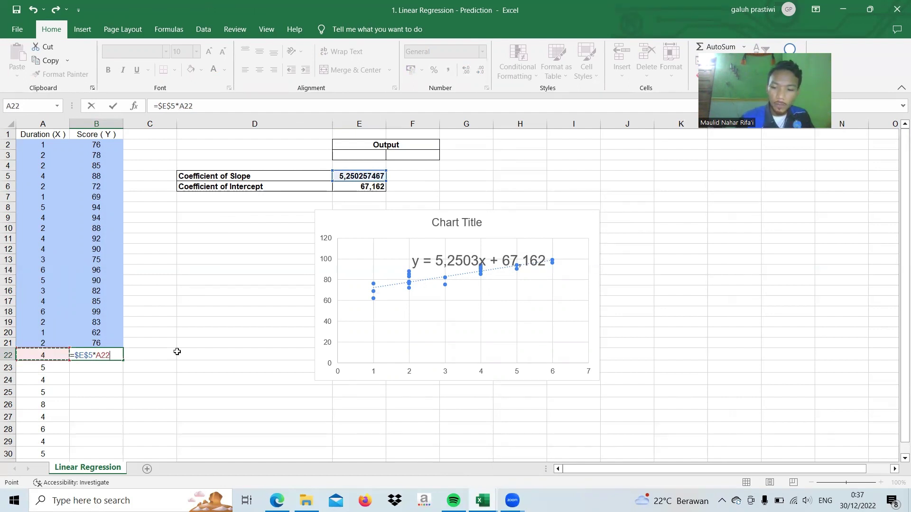
pyautogui.write('+')
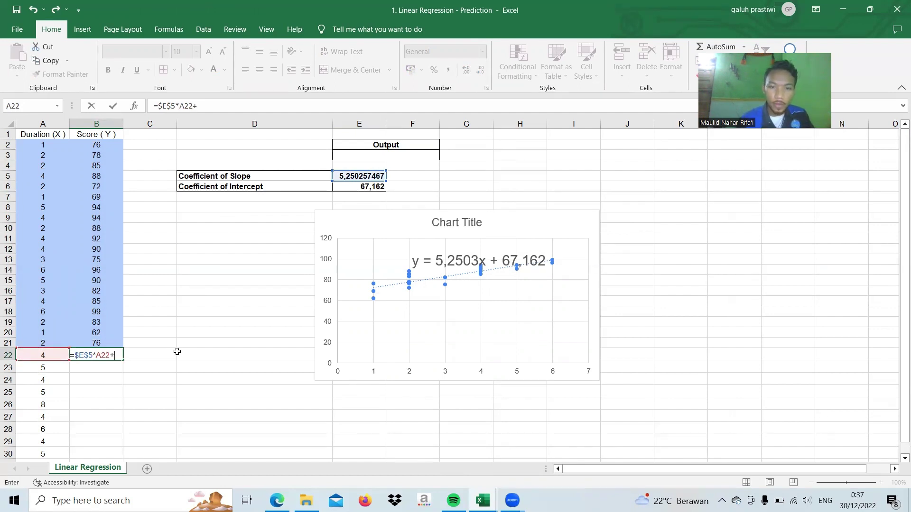
pyautogui.click(354, 187)
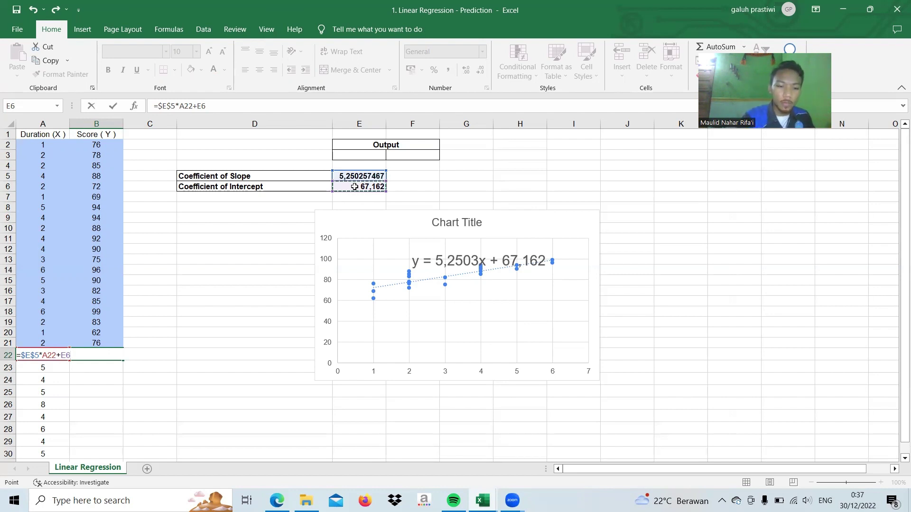
pyautogui.press('F4')
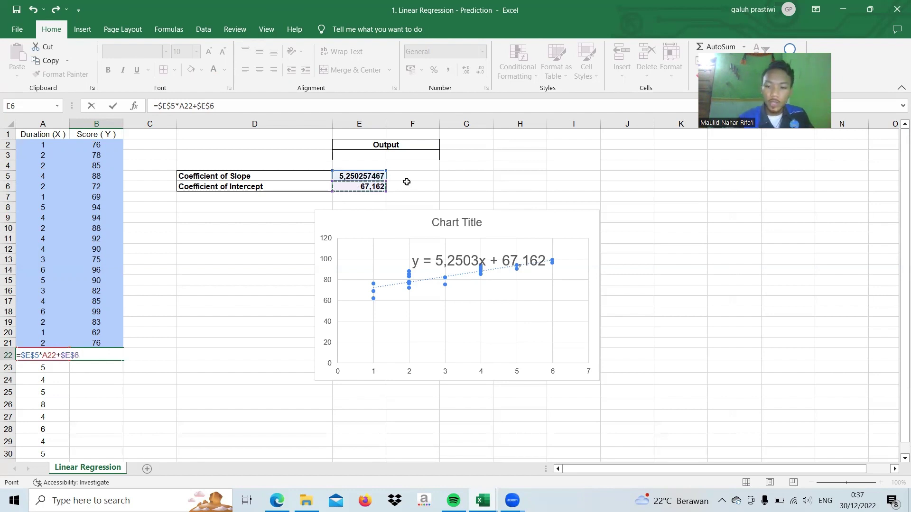
pyautogui.press('Return')
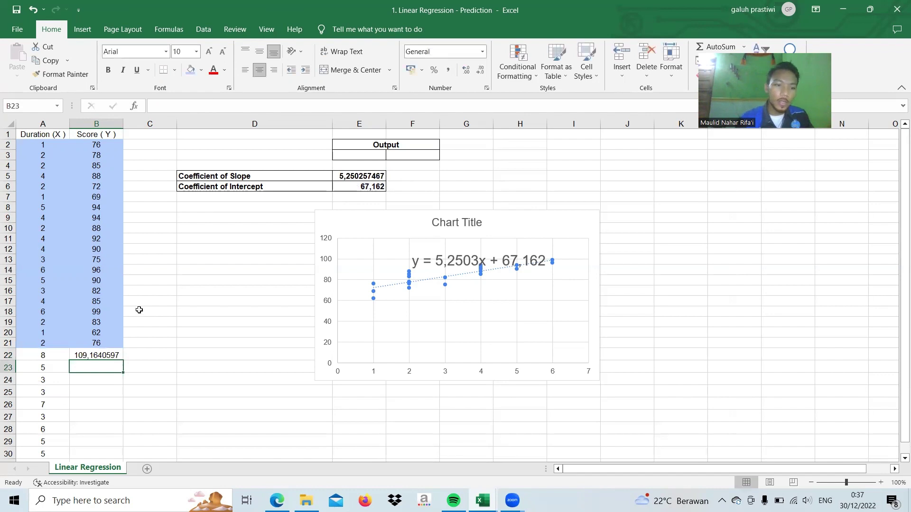
# Step: Format the predicted score in B22 to show no decimal places
pyautogui.click(94, 354)
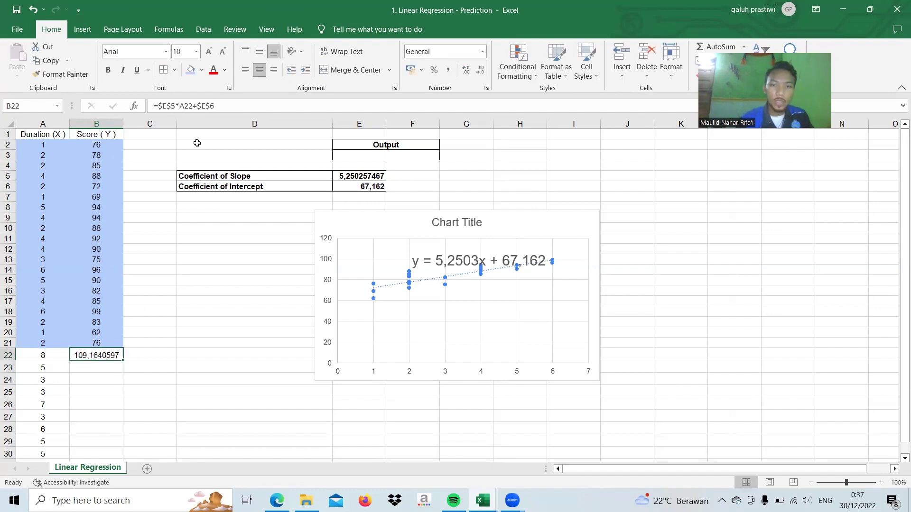
pyautogui.click(481, 71)
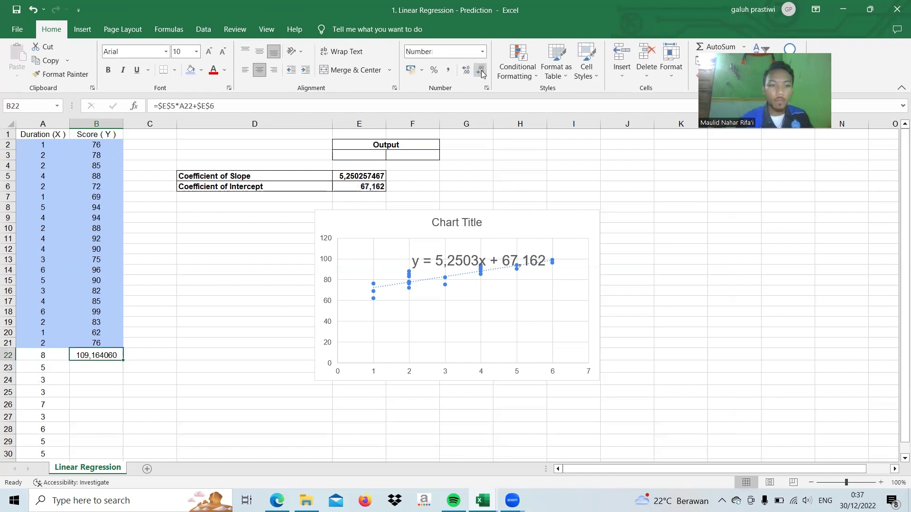
pyautogui.click(481, 71)
pyautogui.click(480, 71)
pyautogui.click(481, 71)
pyautogui.click(481, 71)
pyautogui.click(481, 71)
pyautogui.click(481, 71)
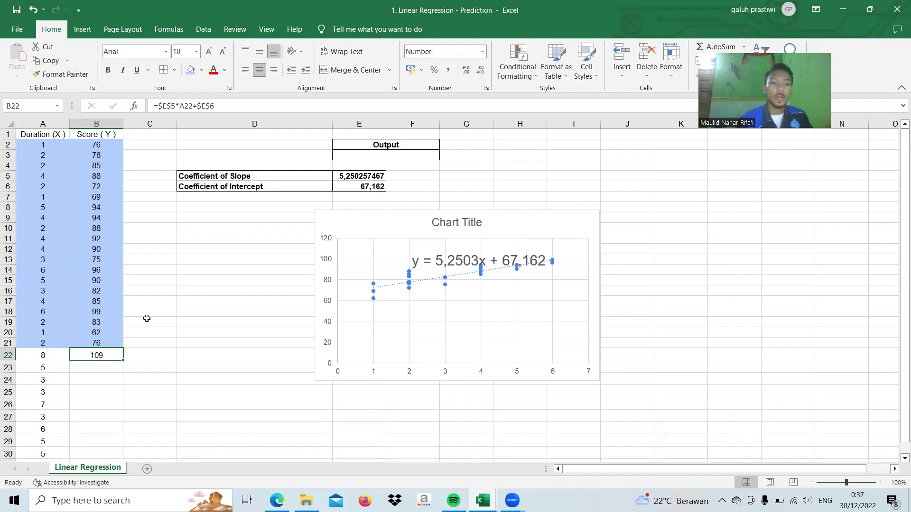
# Step: Fill the prediction formula from B22 down to B30 and inspect the duration formula in A22
pyautogui.click(110, 364)
pyautogui.click(110, 357)
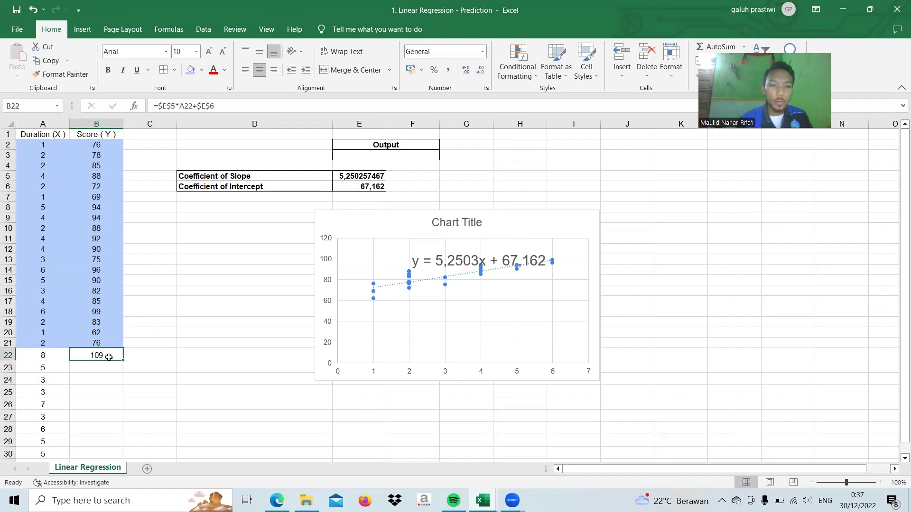
pyautogui.moveTo(124, 360); pyautogui.dragTo(115, 397)
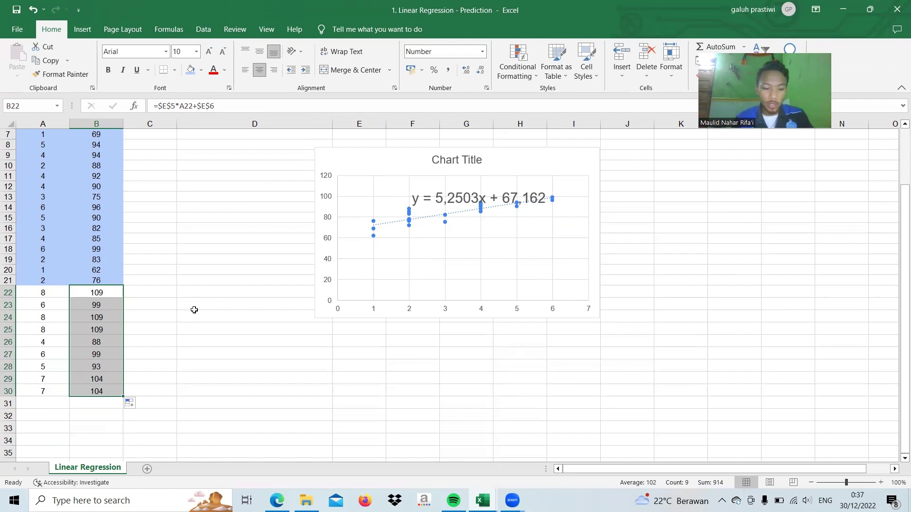
pyautogui.click(45, 297)
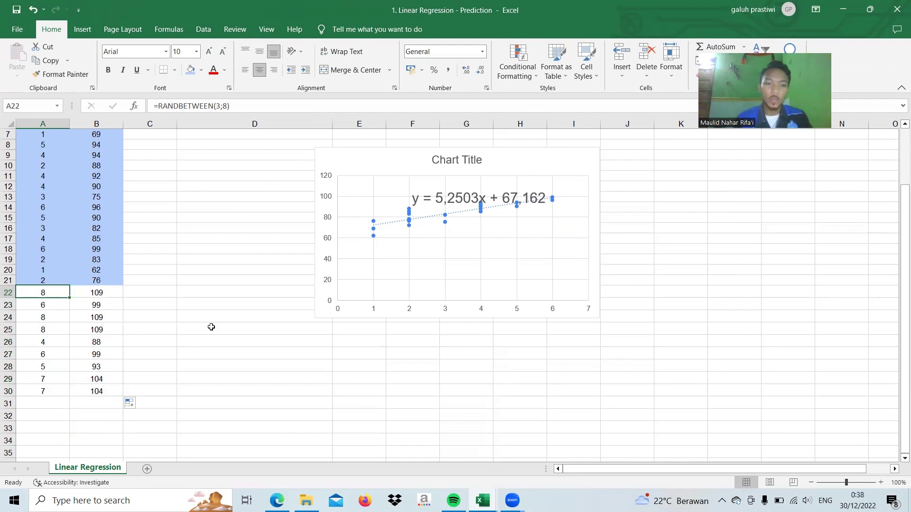
pyautogui.scroll(2, 210, 326)
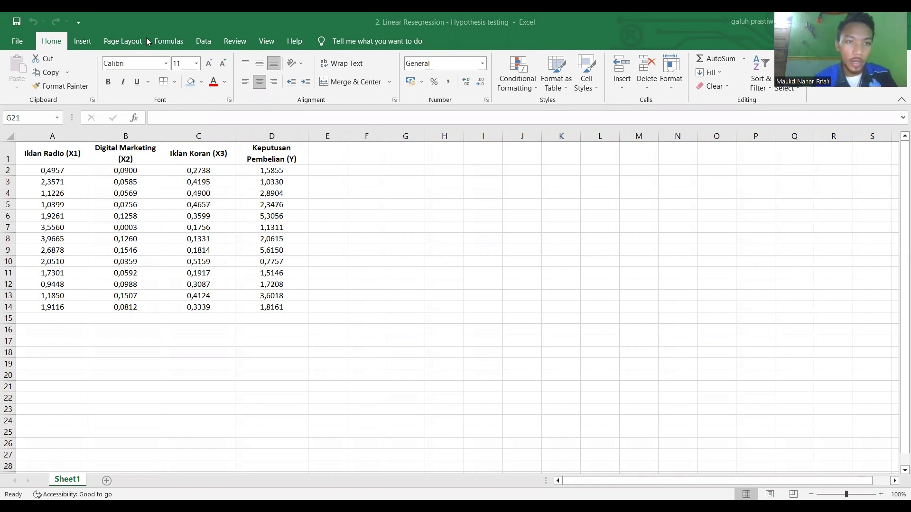
# Step: Start a Regression data analysis and set its Y input range to $D$1:$D$14, the Keputusan Pembelian column with its header
pyautogui.click(202, 39)
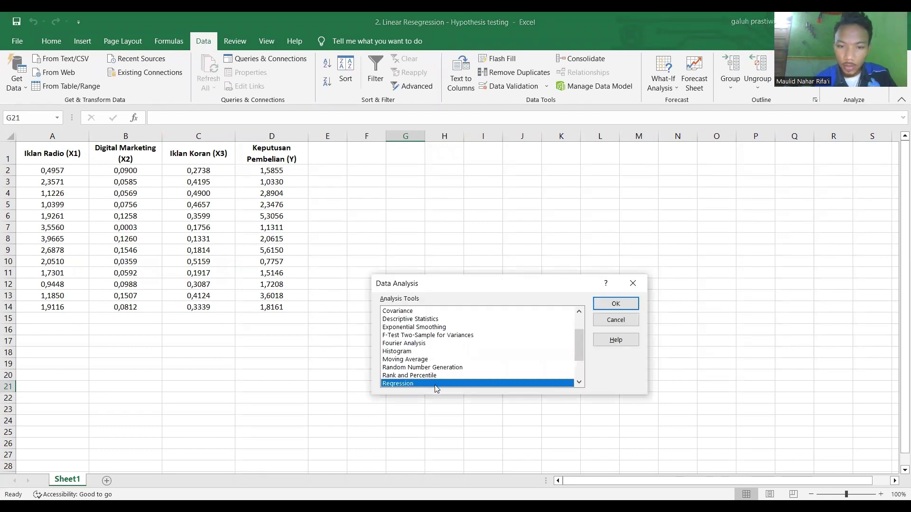
pyautogui.click(618, 306)
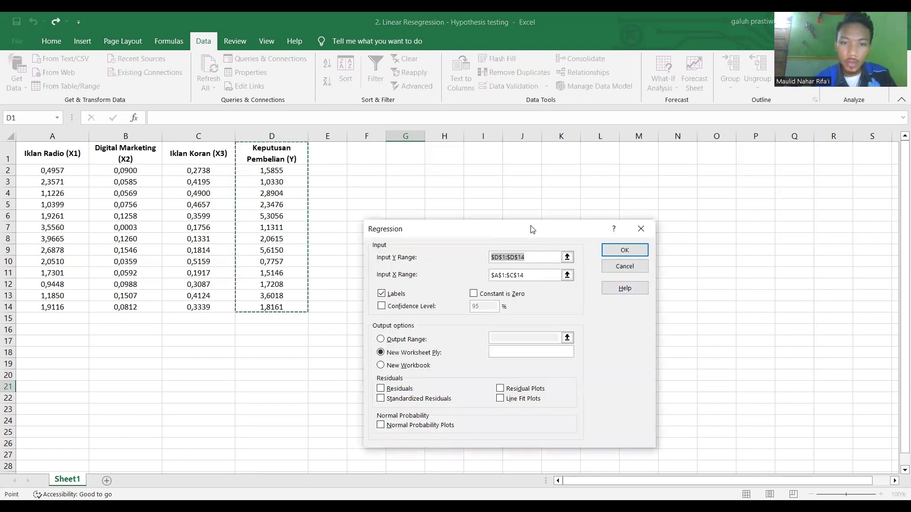
pyautogui.moveTo(531, 229); pyautogui.dragTo(451, 185)
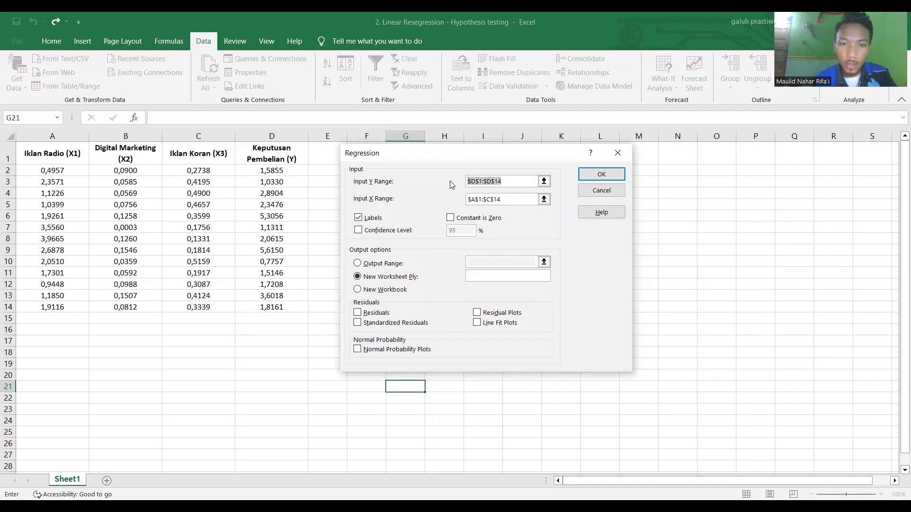
pyautogui.press('BackSpace')
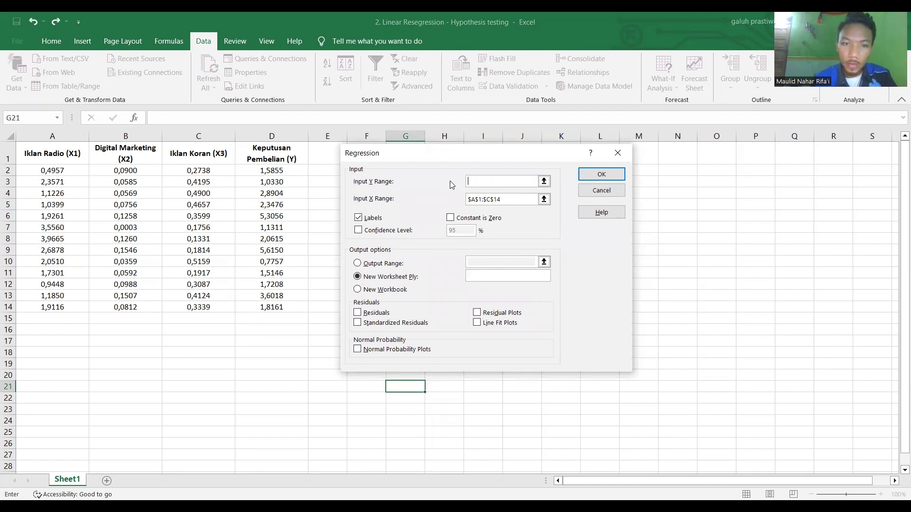
pyautogui.click(282, 158)
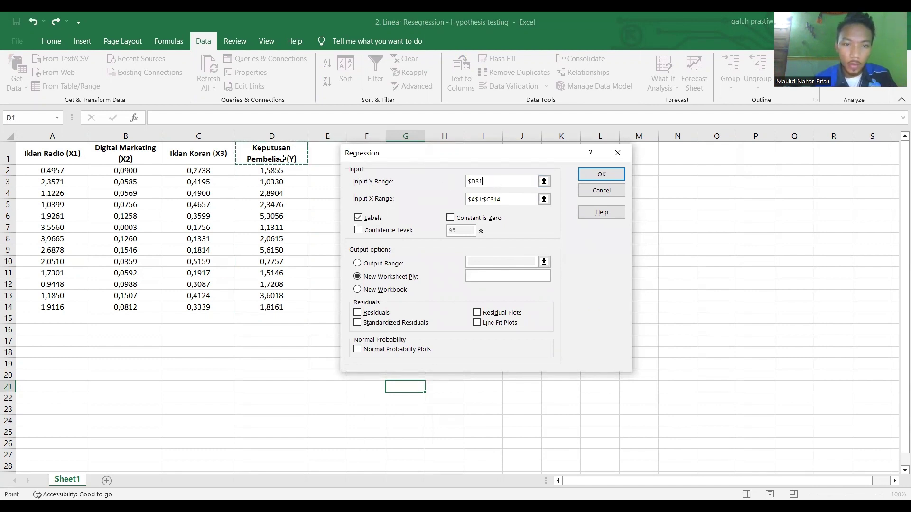
pyautogui.keyDown('shift'); pyautogui.click(274, 307); pyautogui.keyUp('shift')
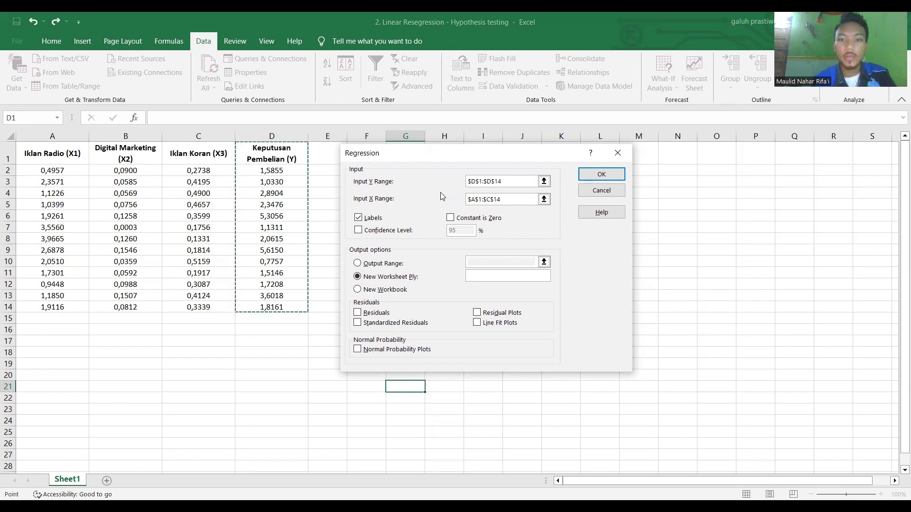
# Step: Set the regression's X input range to $A$1:$C$14, covering the three advertising variables with their headers
pyautogui.click(502, 202)
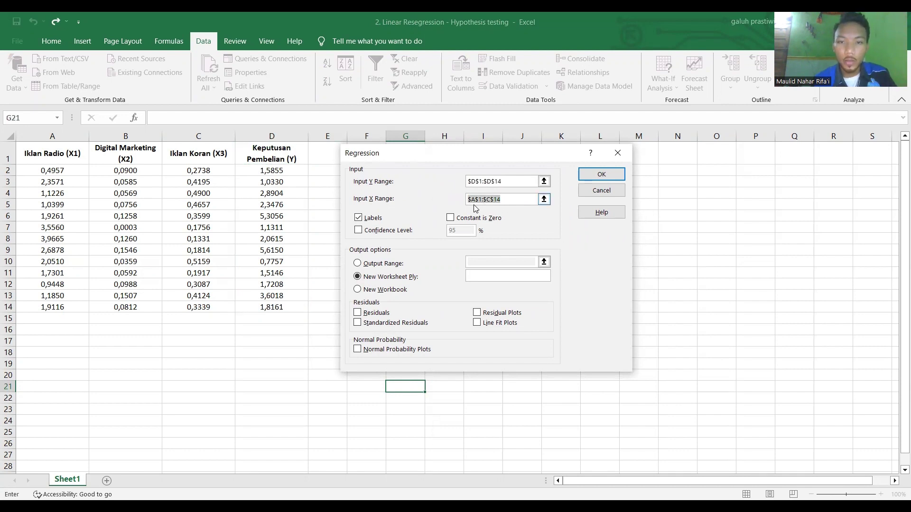
pyautogui.press('BackSpace')
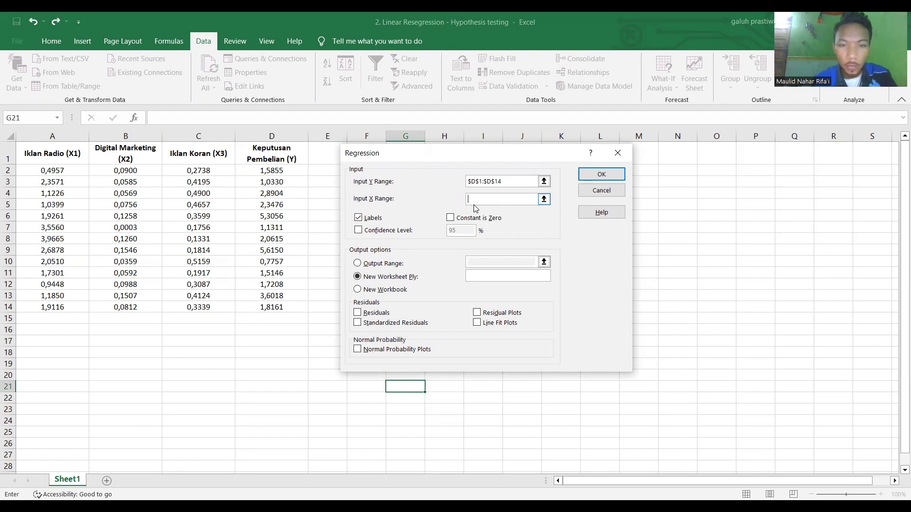
pyautogui.click(74, 153)
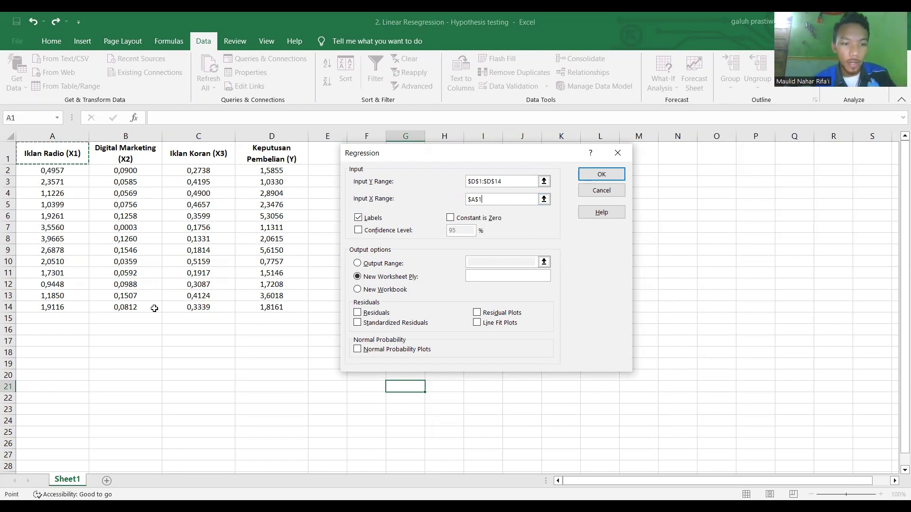
pyautogui.keyDown('shift'); pyautogui.click(182, 308); pyautogui.keyUp('shift')
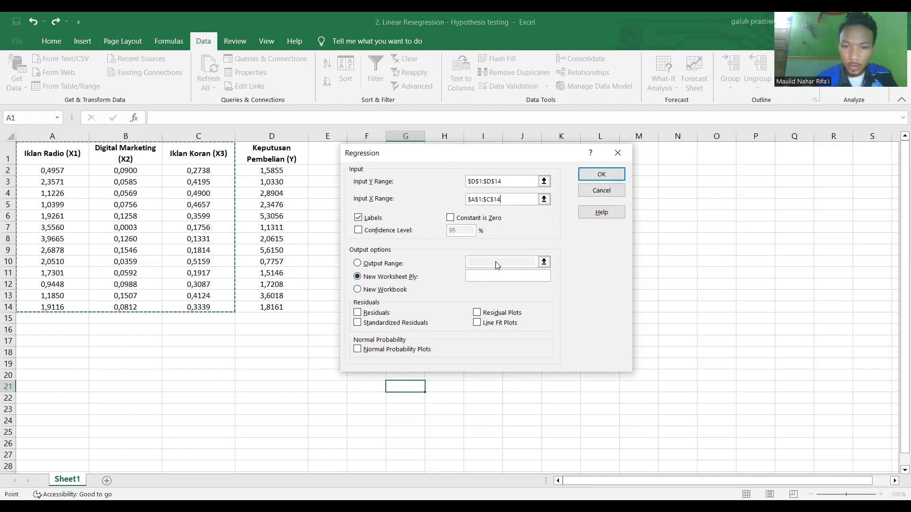
# Step: Send the regression output to a new worksheet and run the analysis
pyautogui.click(359, 278)
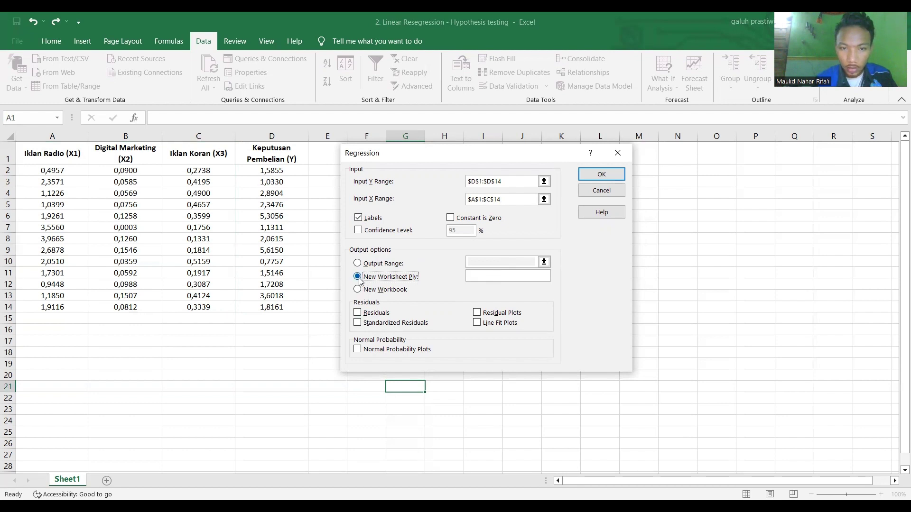
pyautogui.press('Return')
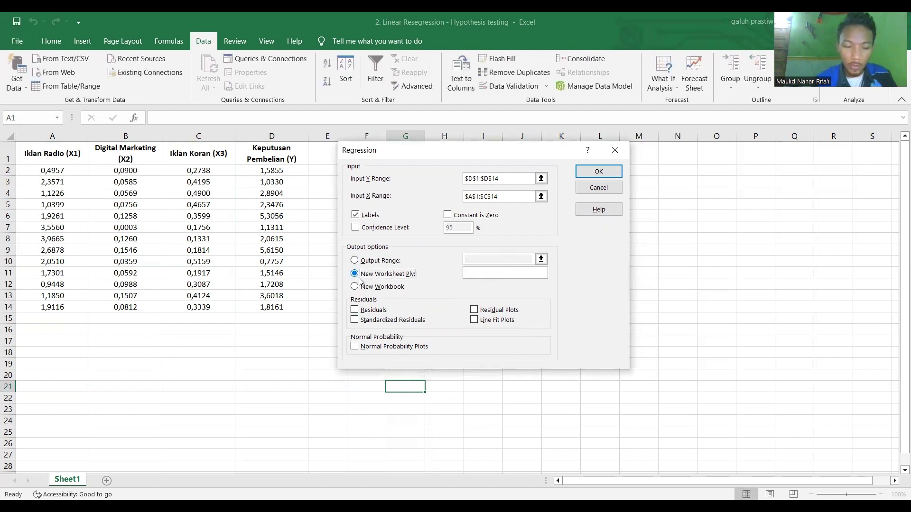
pyautogui.click(591, 174)
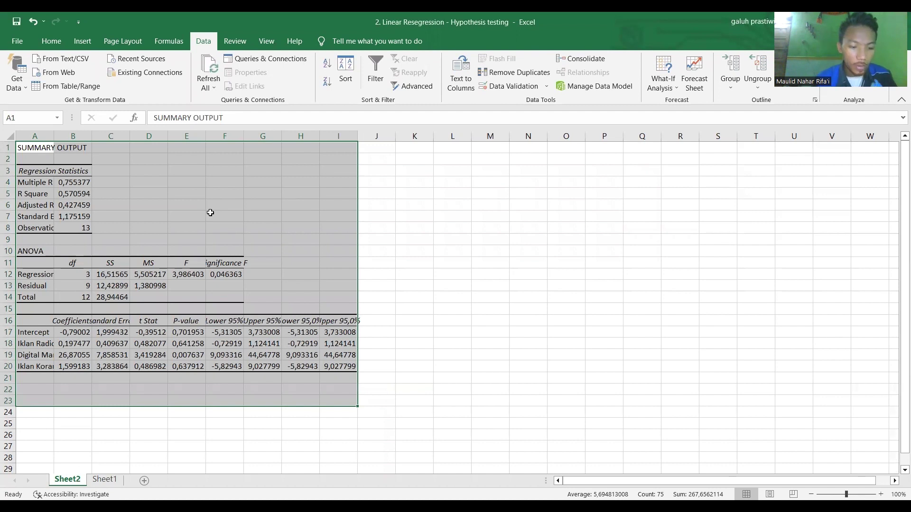
pyautogui.click(210, 213)
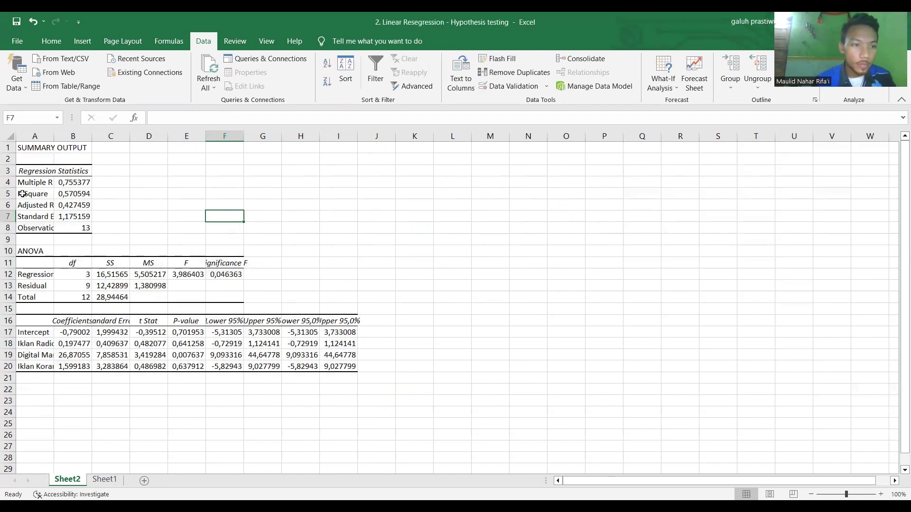
# Step: Highlight the R Square label and value in A5:B5 and the Significance F header and value in F11:F12 in yellow
pyautogui.moveTo(23, 194); pyautogui.dragTo(62, 194)
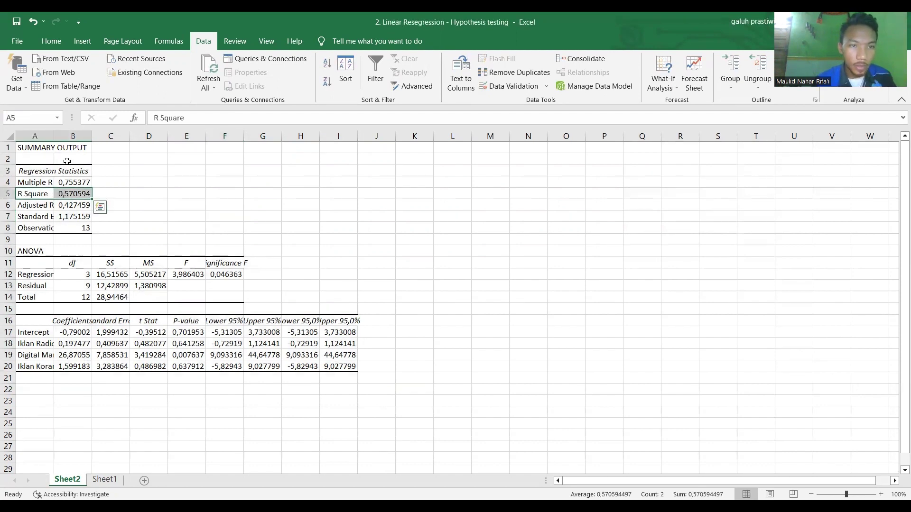
pyautogui.click(52, 42)
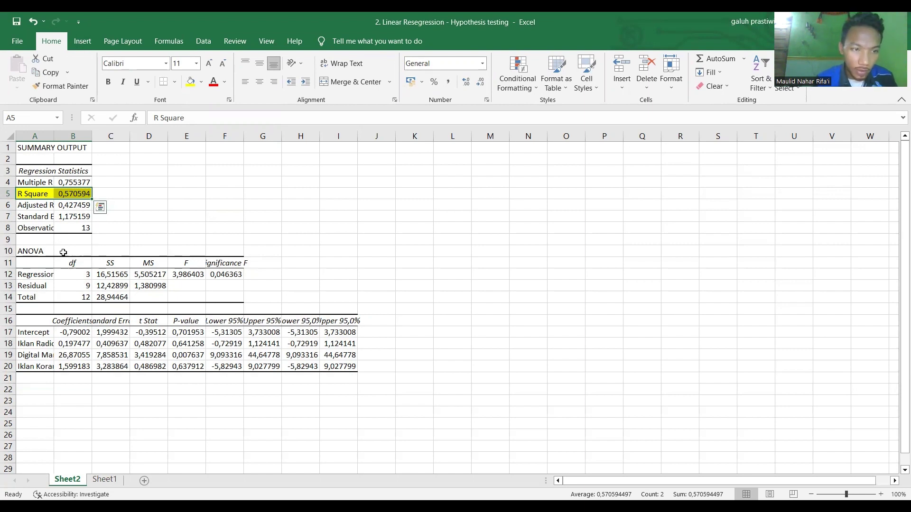
pyautogui.click(48, 252)
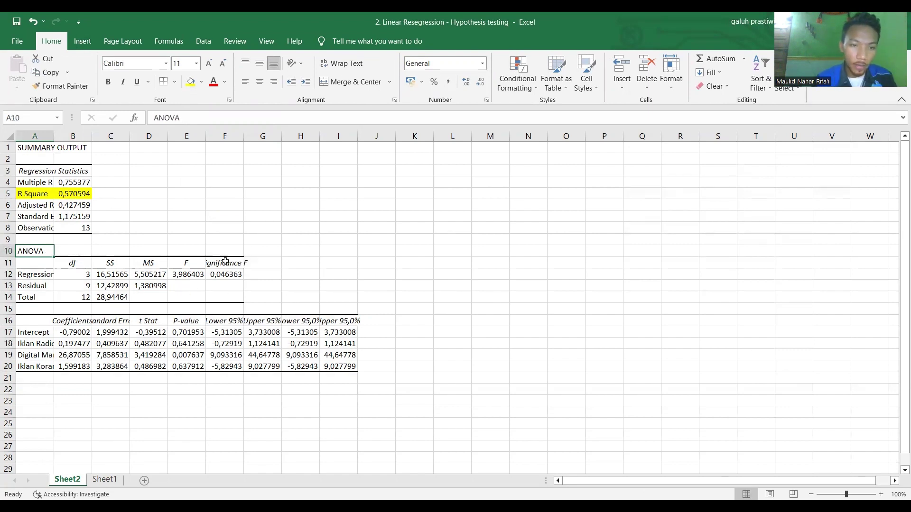
pyautogui.moveTo(226, 262); pyautogui.dragTo(225, 272)
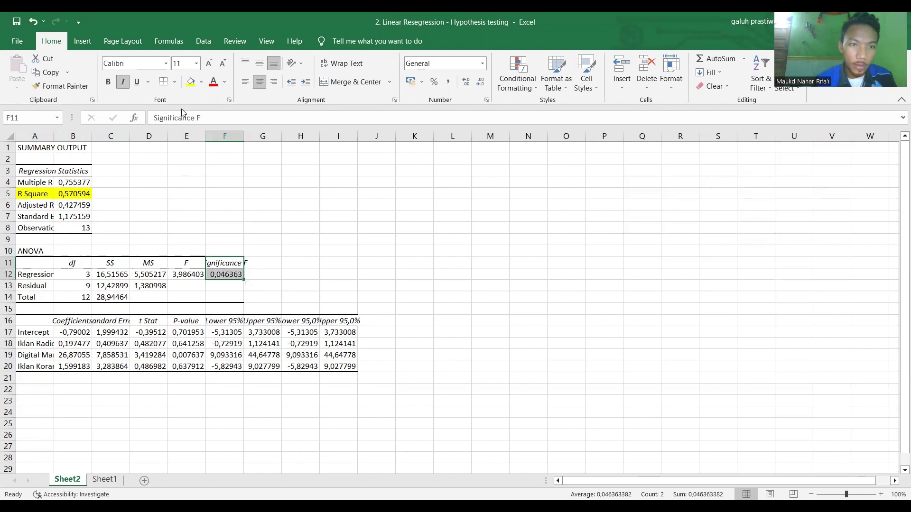
pyautogui.click(190, 83)
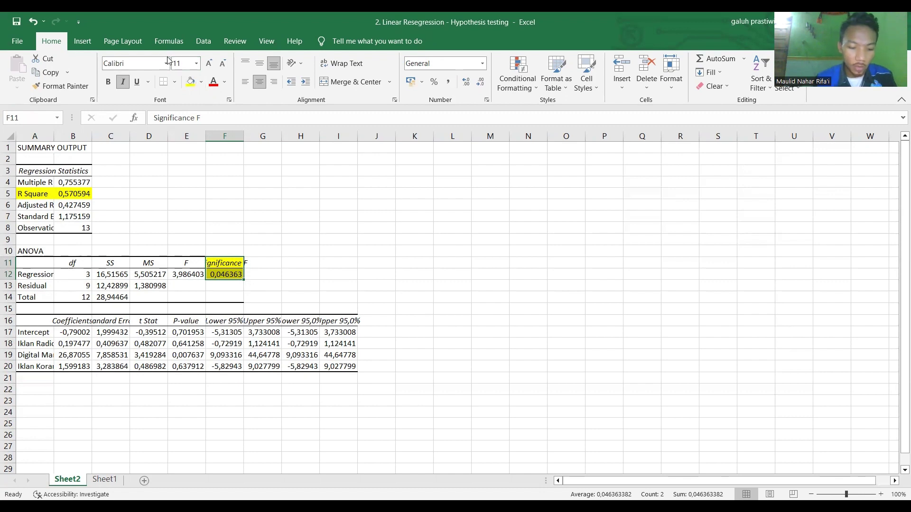
pyautogui.hotkey('ctrl', 'v')
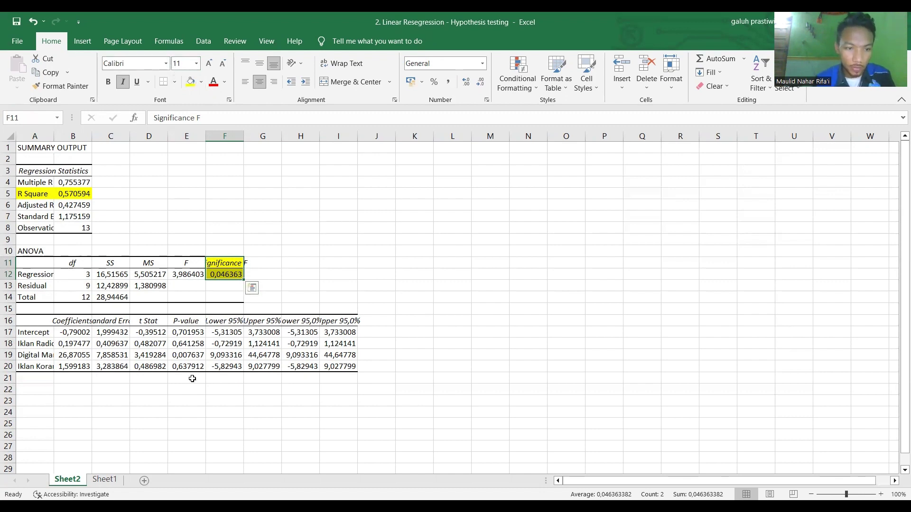
# Step: Highlight the P-value header in E16 and the three advertising variables' P-values in E18:E20 in yellow
pyautogui.click(185, 322)
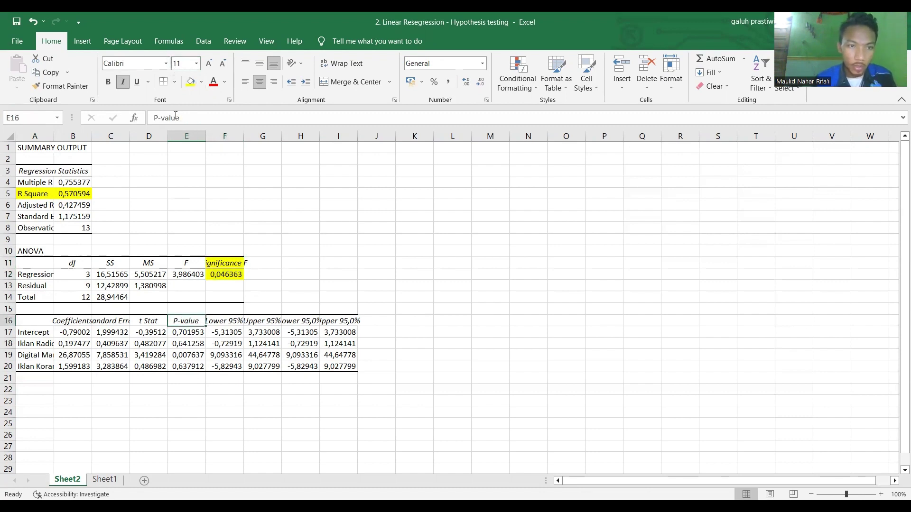
pyautogui.click(192, 82)
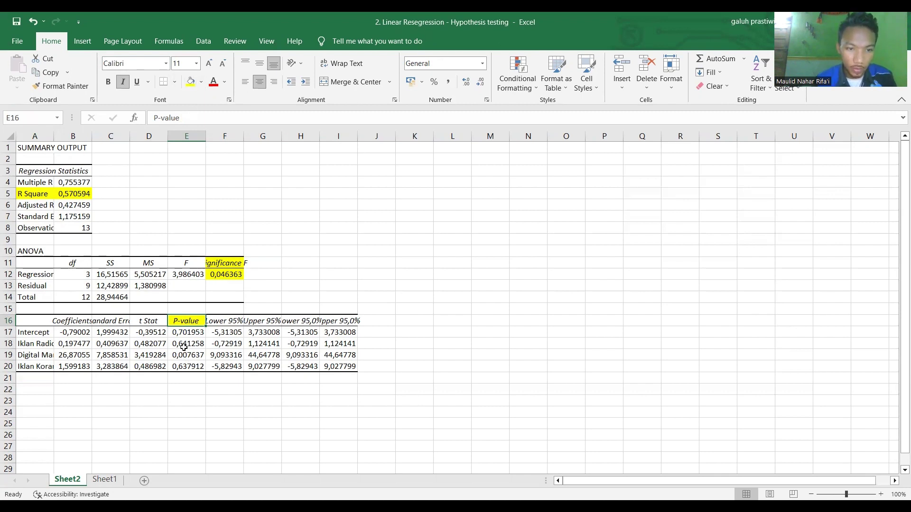
pyautogui.moveTo(184, 346); pyautogui.dragTo(186, 367)
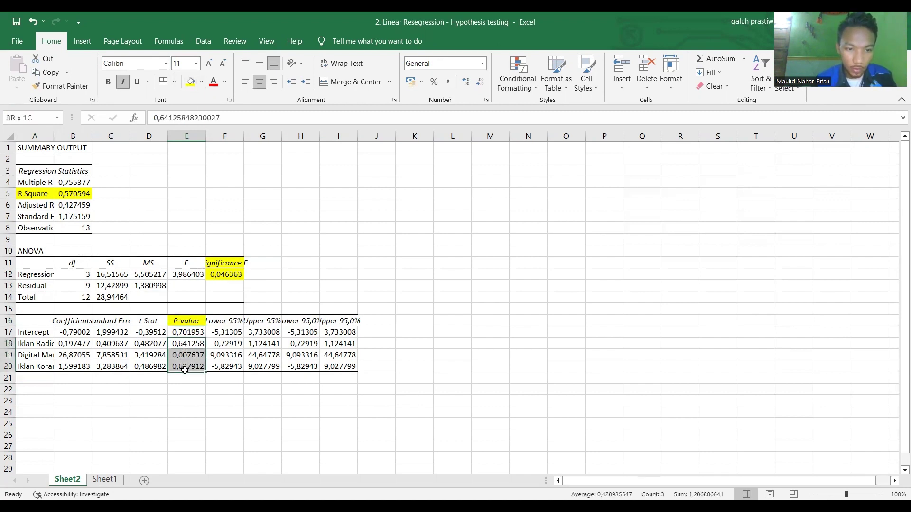
pyautogui.click(190, 84)
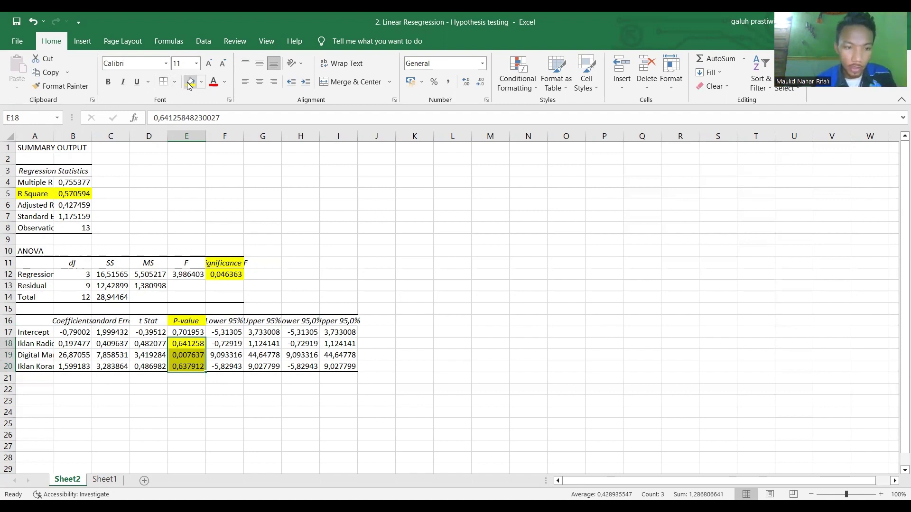
# Step: Highlight the Coefficients header in B16 and the three advertising variables' coefficients in B18:B20 in yellow
pyautogui.click(77, 322)
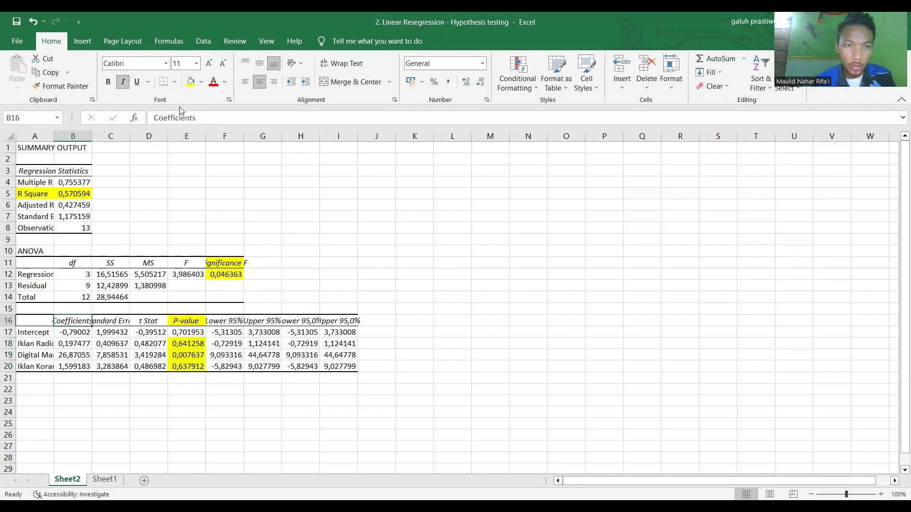
pyautogui.click(191, 84)
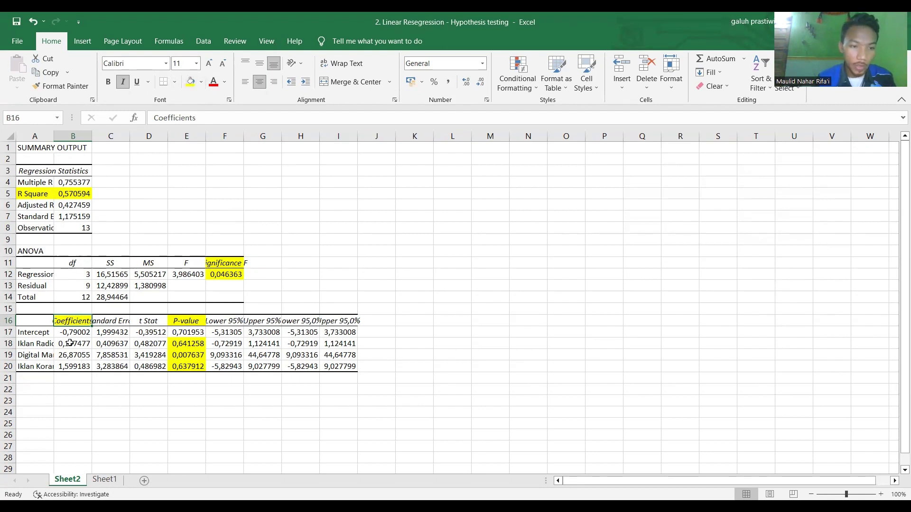
pyautogui.moveTo(69, 344); pyautogui.dragTo(69, 368)
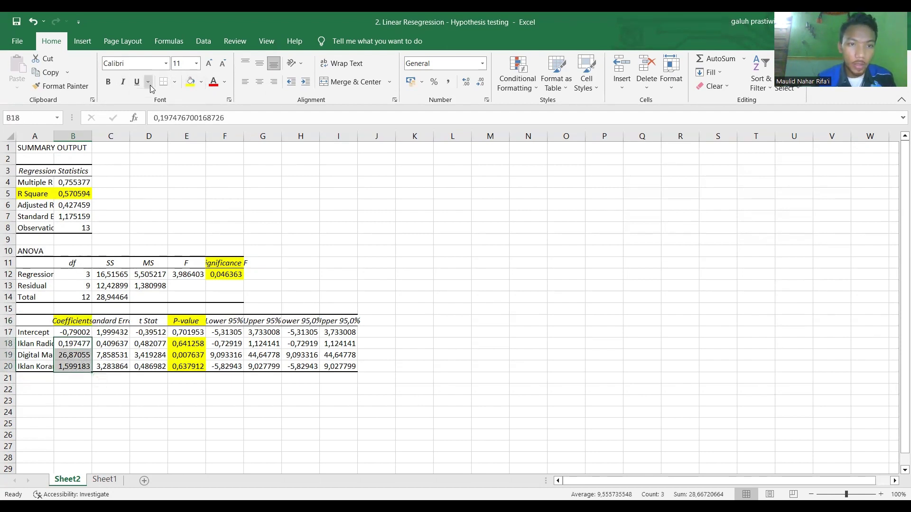
pyautogui.click(191, 81)
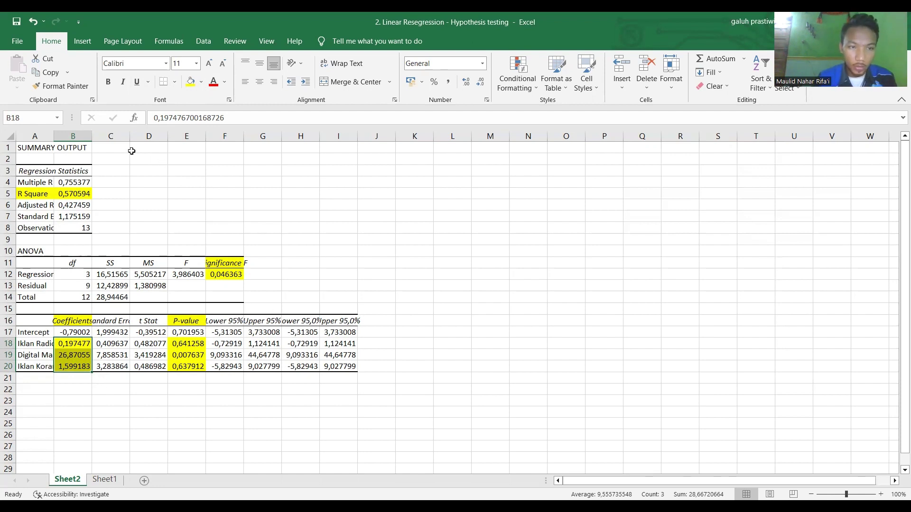
# Step: Begin the R Square interpretation in cell D3 with "Dari nilai S Square menunjukkan sebesar 0,5705"
pyautogui.click(139, 172)
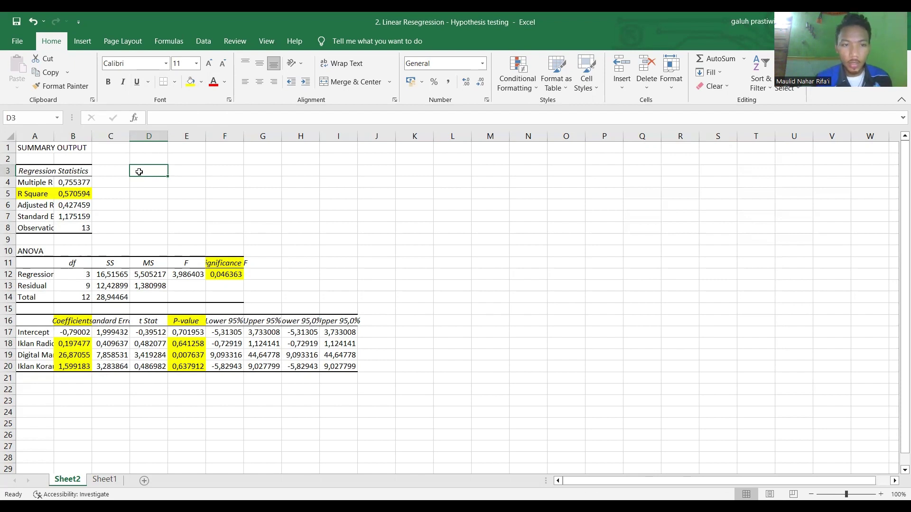
pyautogui.write('D')
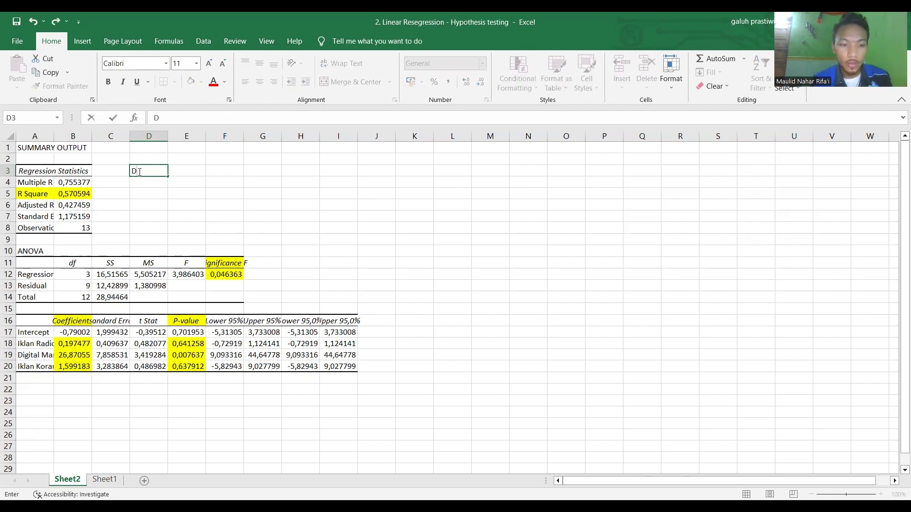
pyautogui.write('ari nila')
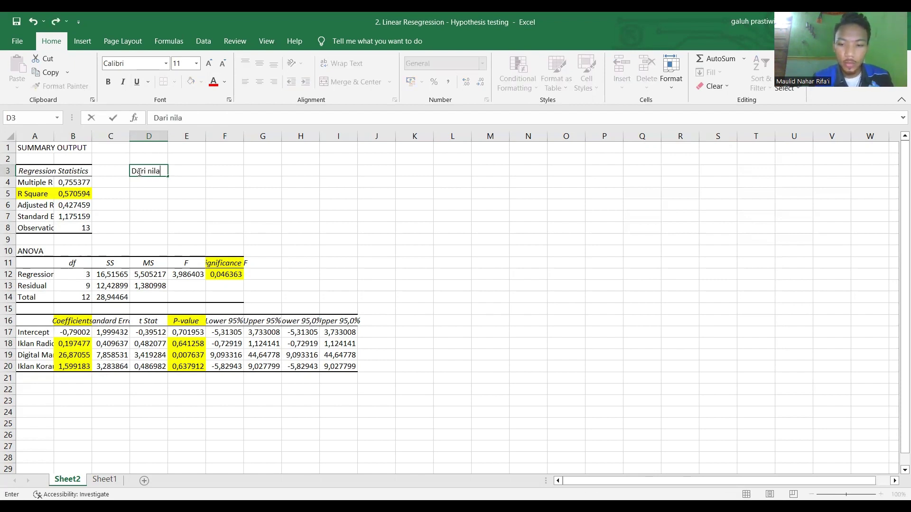
pyautogui.write('i S')
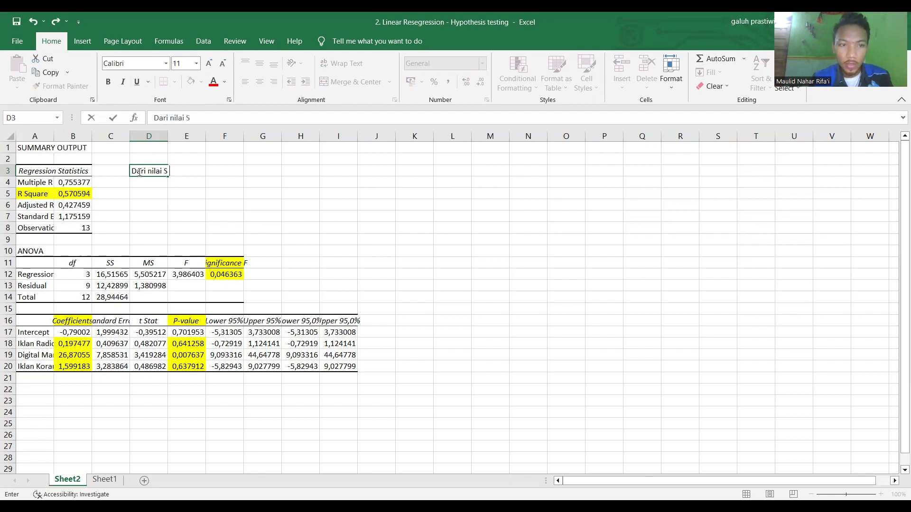
pyautogui.write(' S')
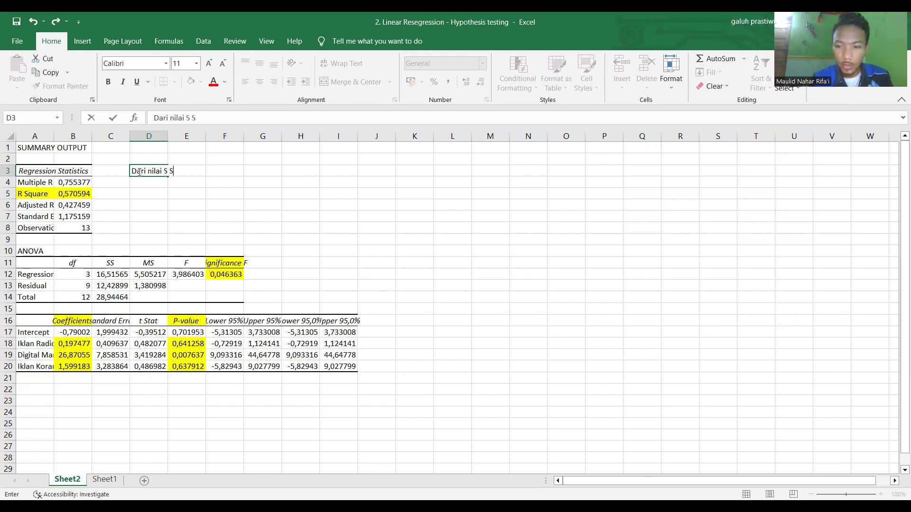
pyautogui.write('qua')
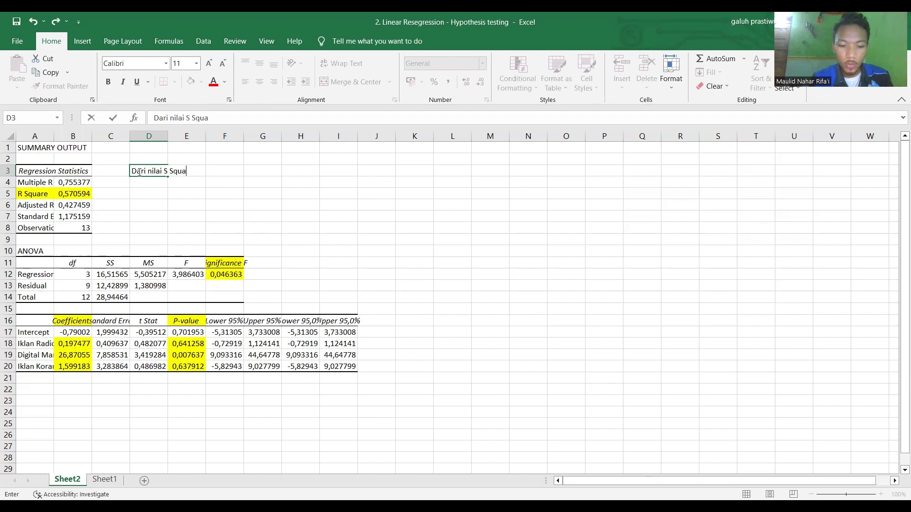
pyautogui.write('re menu')
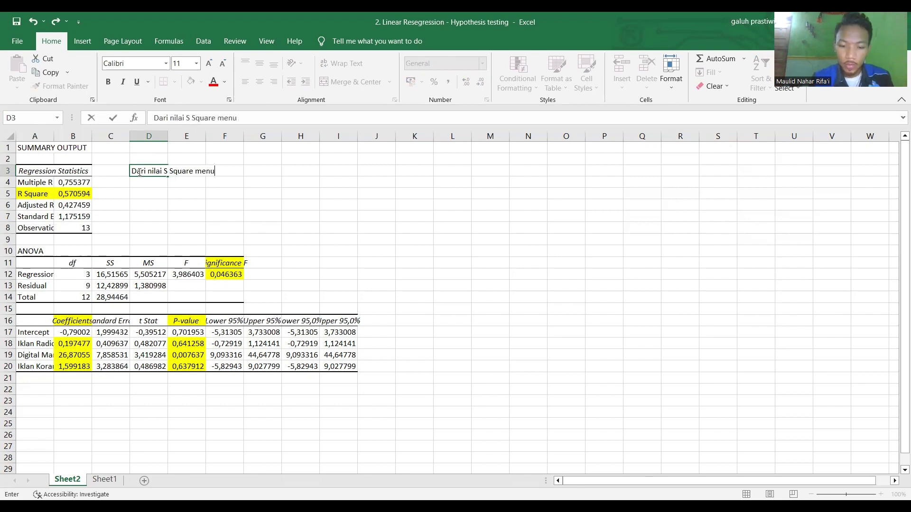
pyautogui.write('njukkan ')
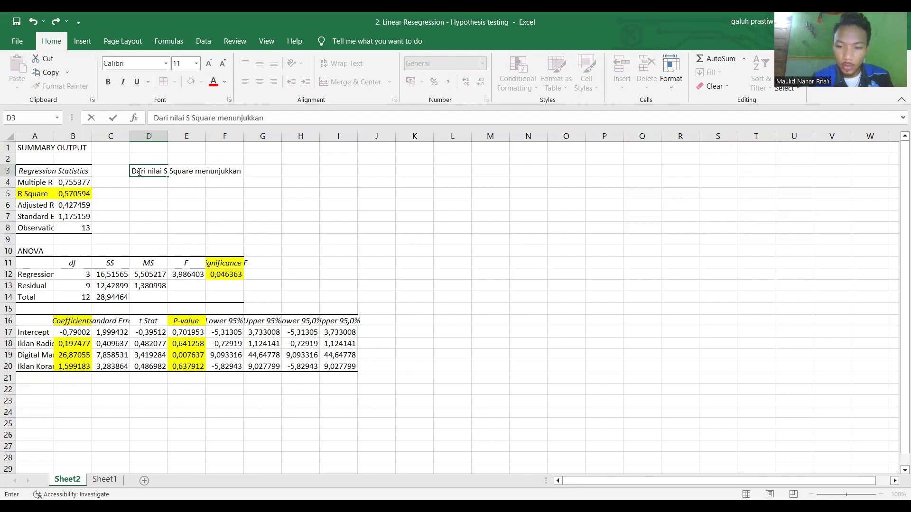
pyautogui.write('sebesar')
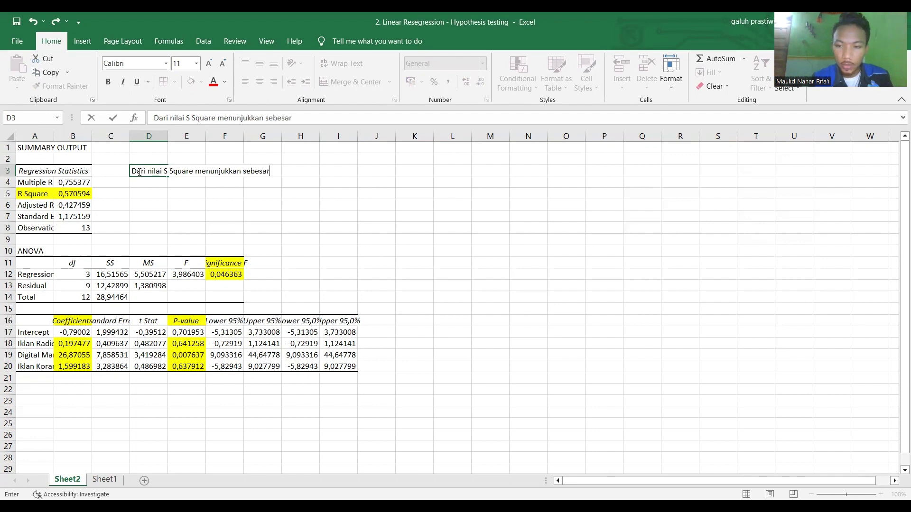
pyautogui.write(' 0')
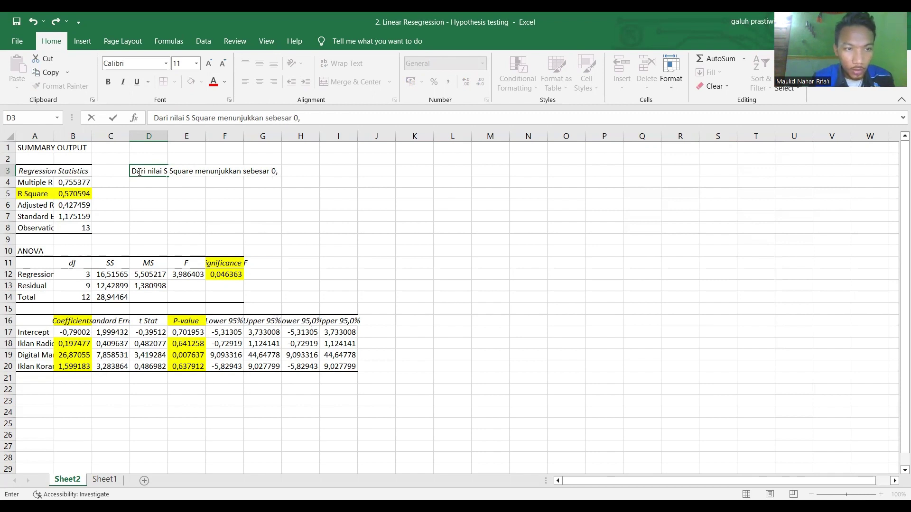
pyautogui.write(',5')
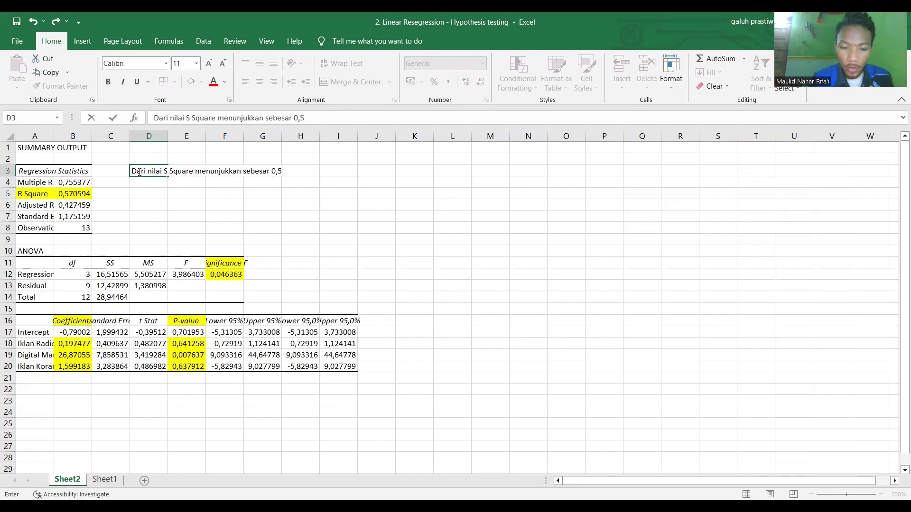
pyautogui.write('7')
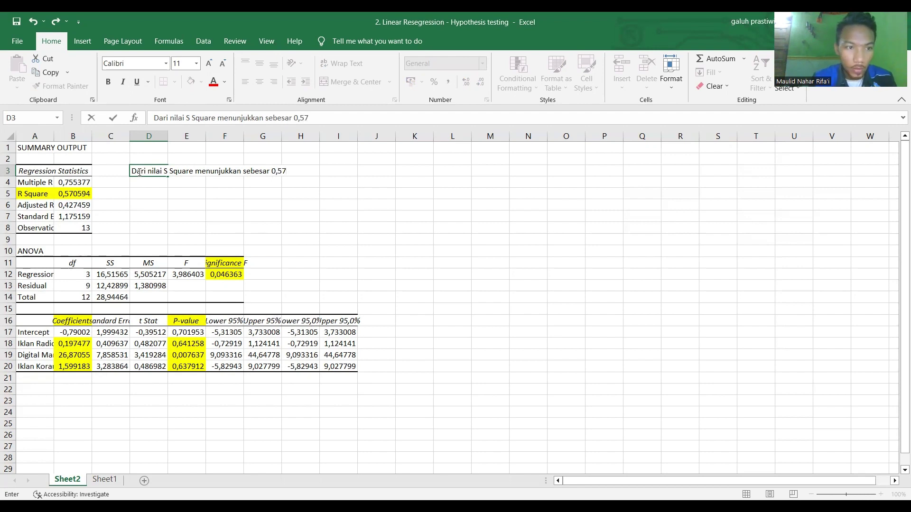
pyautogui.write('05')
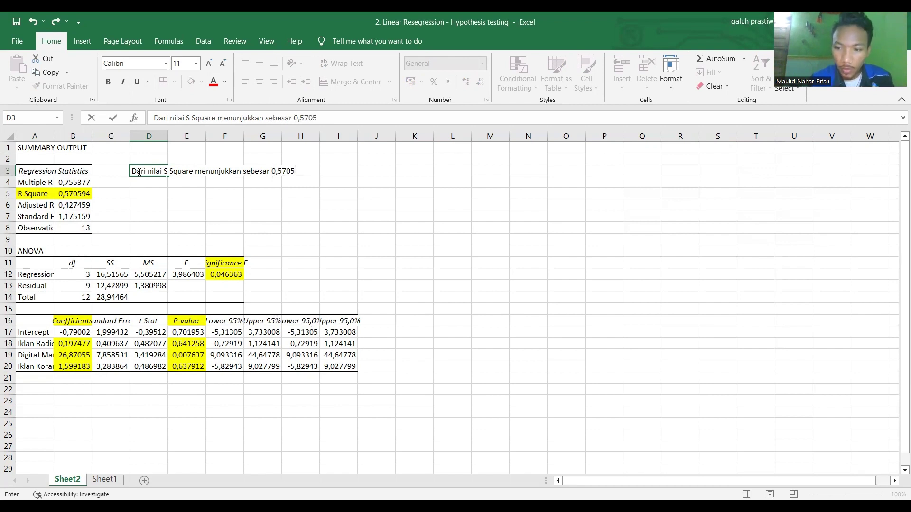
# Step: Add the percentage equivalent to the D3 sentence with "atay sebesar 57%"
pyautogui.write(' a')
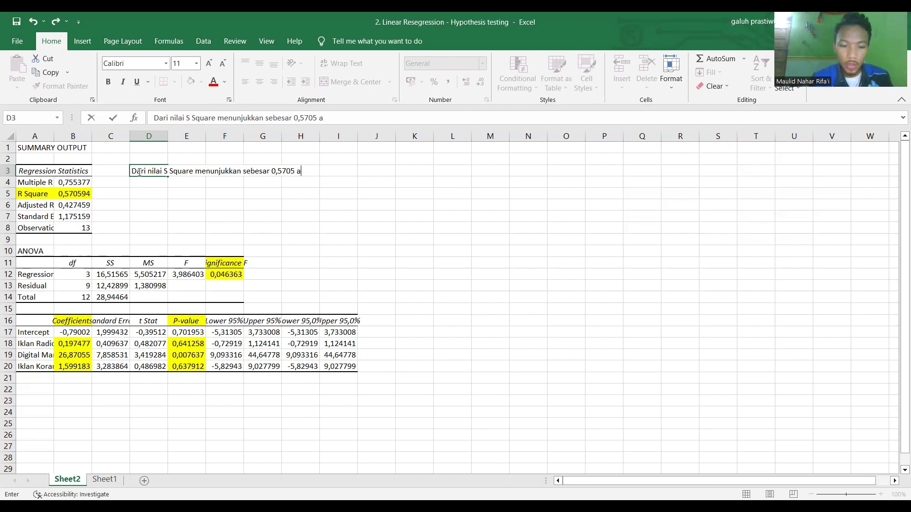
pyautogui.write('tay sebesar')
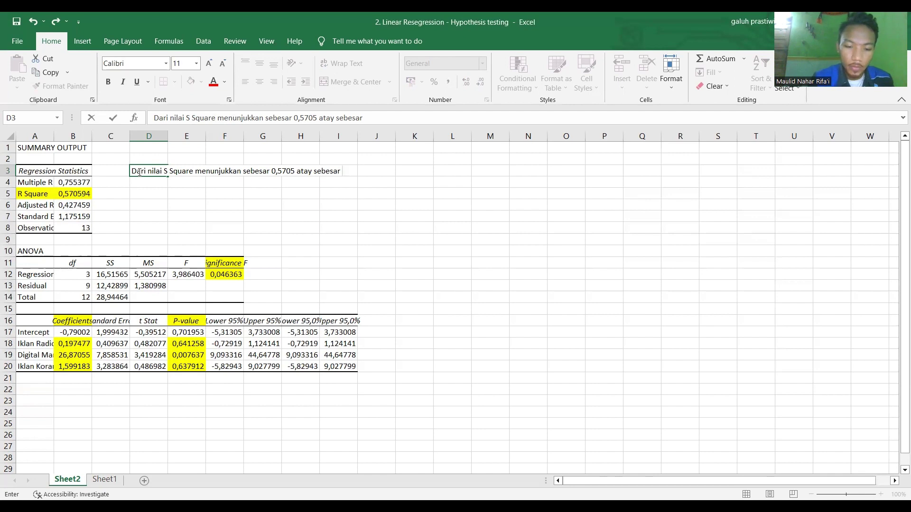
pyautogui.write('57')
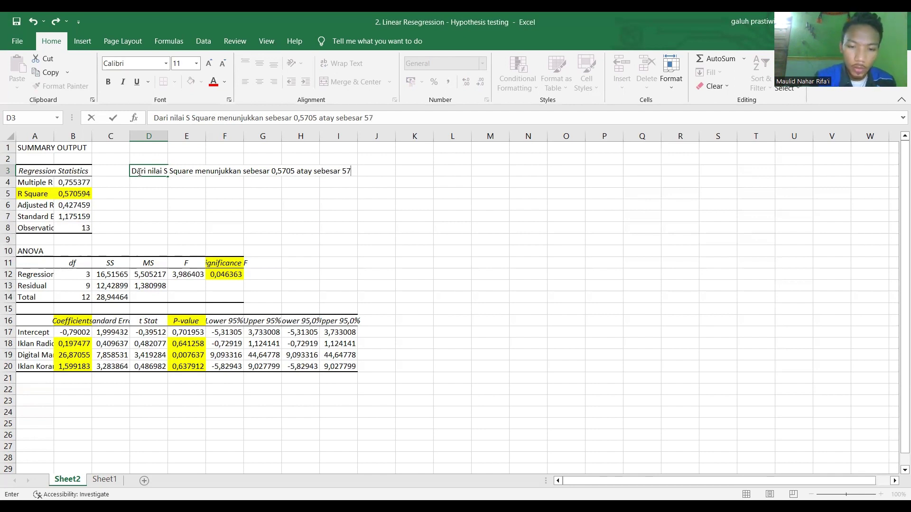
pyautogui.write('%')
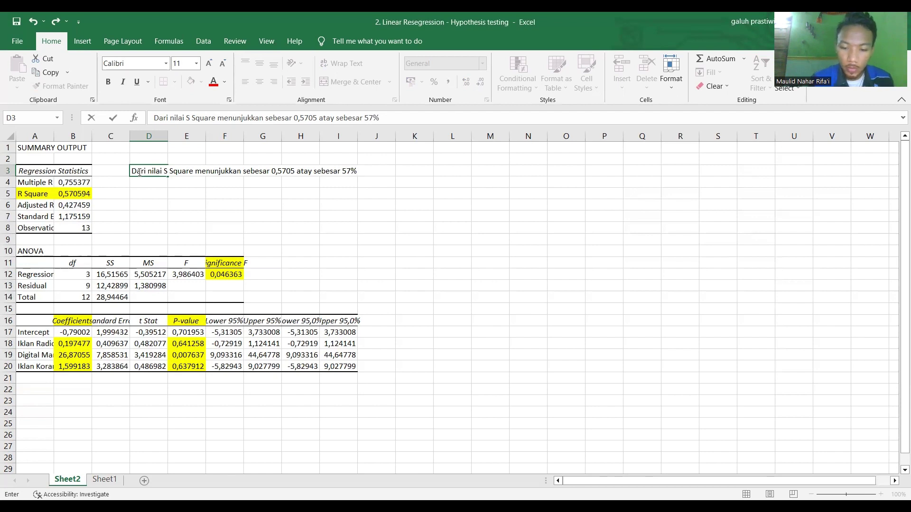
# Step: Extend the D3 sentence with ", yang artinyaadalah bahwa variabel keputusan pembelian (Y)" to introduce the dependent variable
pyautogui.write(', yang art')
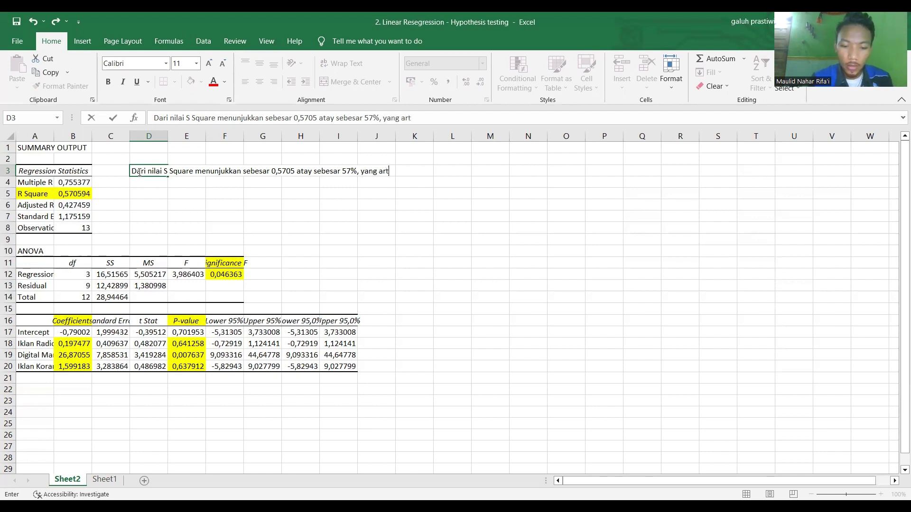
pyautogui.write('inya')
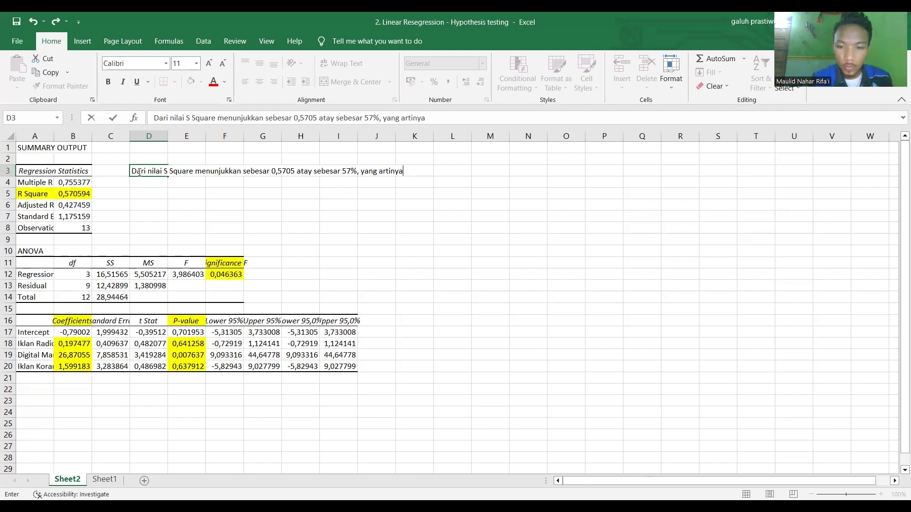
pyautogui.write('adala')
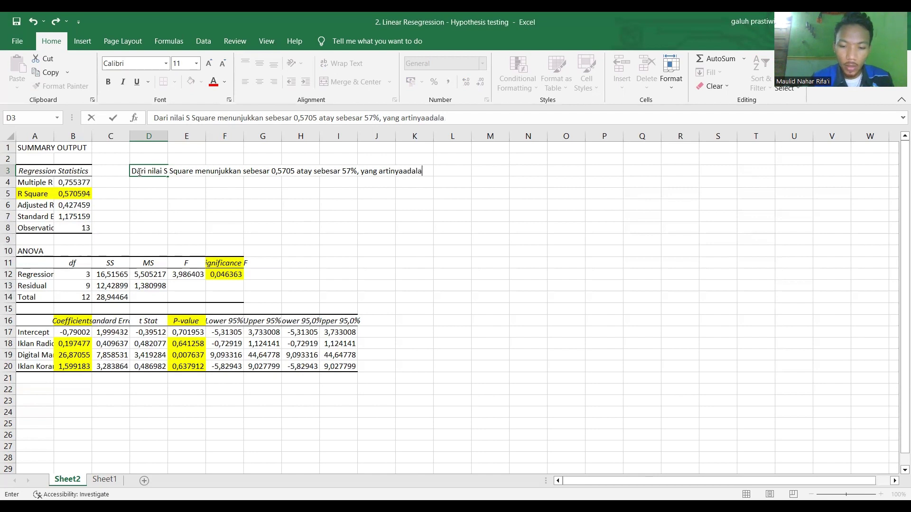
pyautogui.write('h b')
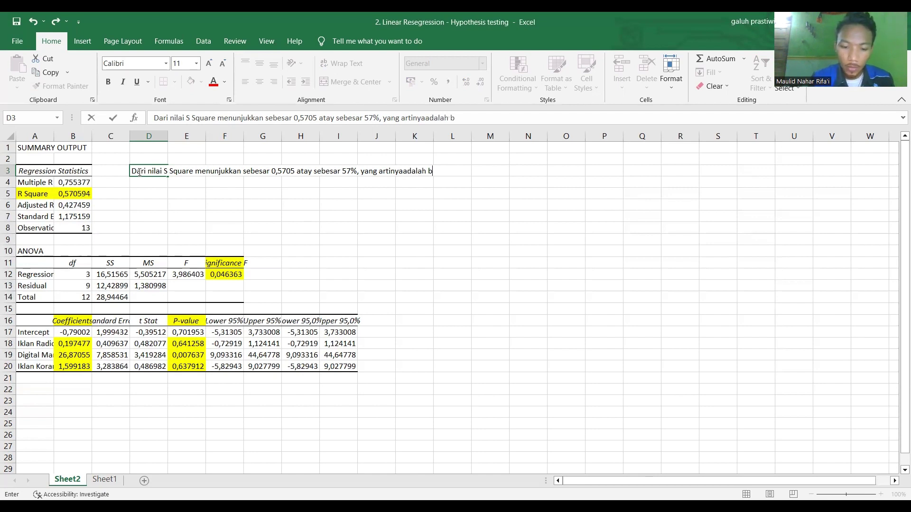
pyautogui.write('ahwa variabel')
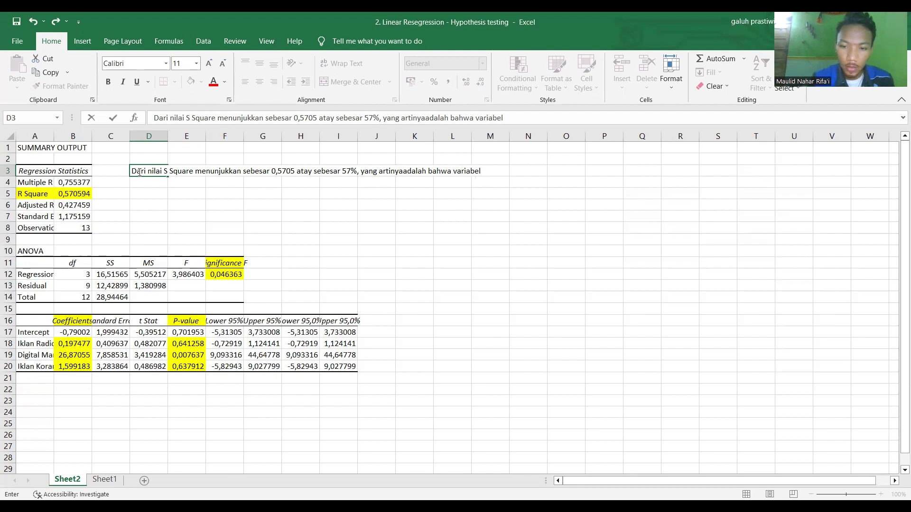
pyautogui.write(' ke')
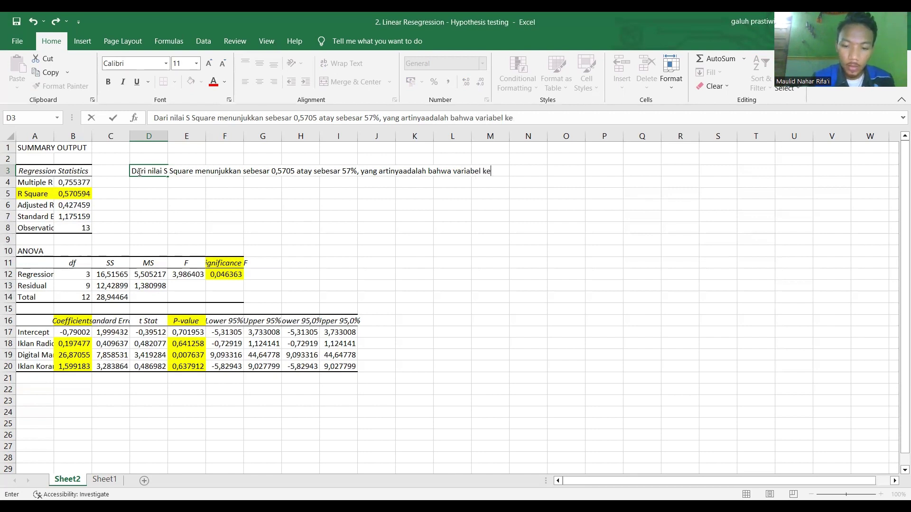
pyautogui.write('putusan')
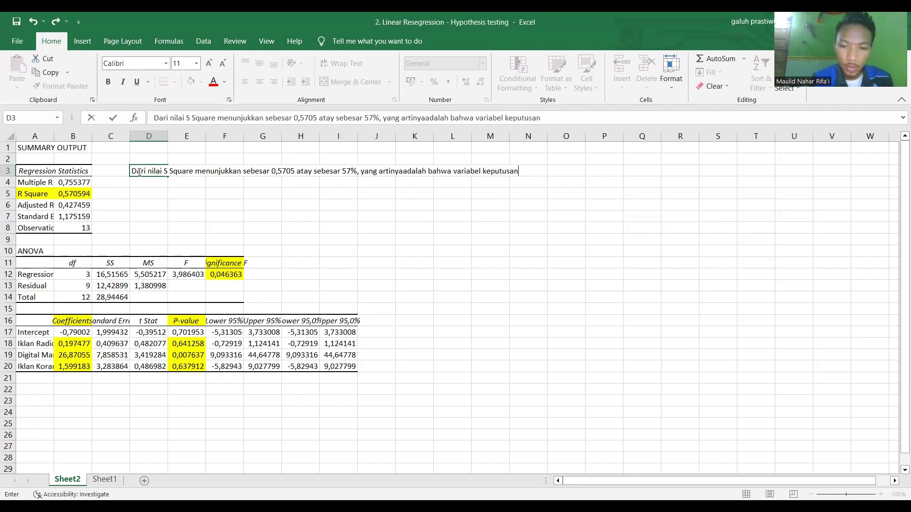
pyautogui.write(' pembelian')
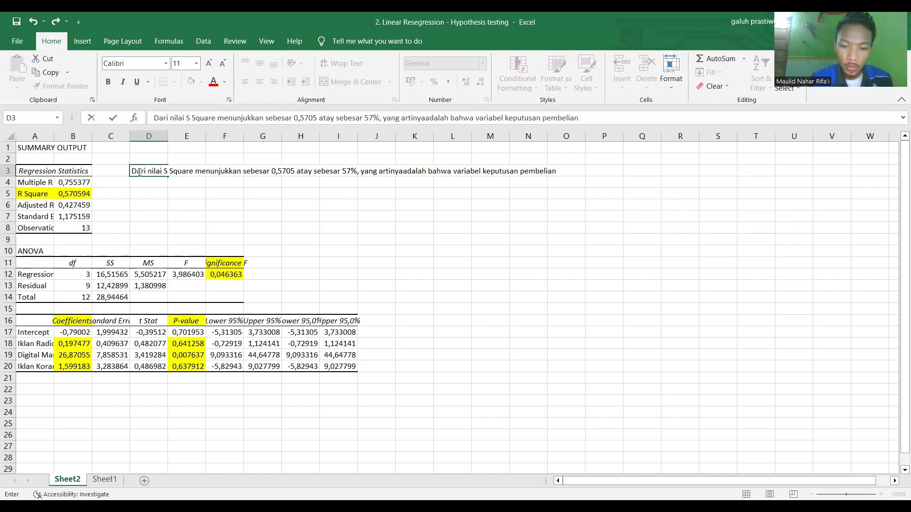
pyautogui.write(' (Y0')
pyautogui.press('BackSpace')
pyautogui.write(') ')
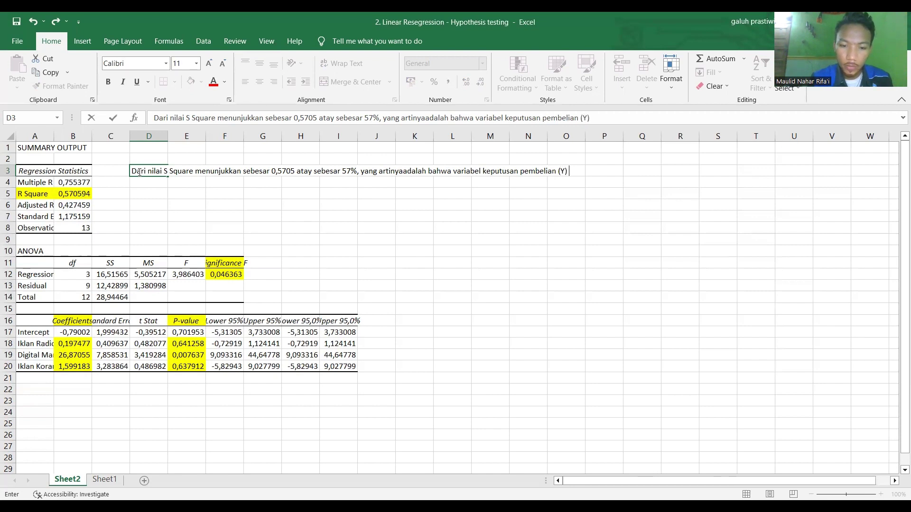
# Step: Continue the D3 sentence with "dalam penelitianini sebesar 57%" to state the explained share of the dependent variable
pyautogui.write('dalam pe')
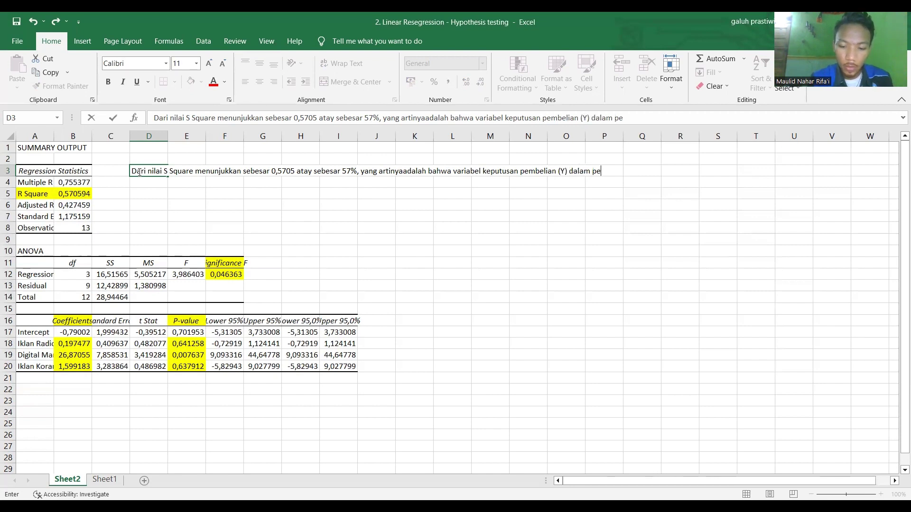
pyautogui.write('nelitian')
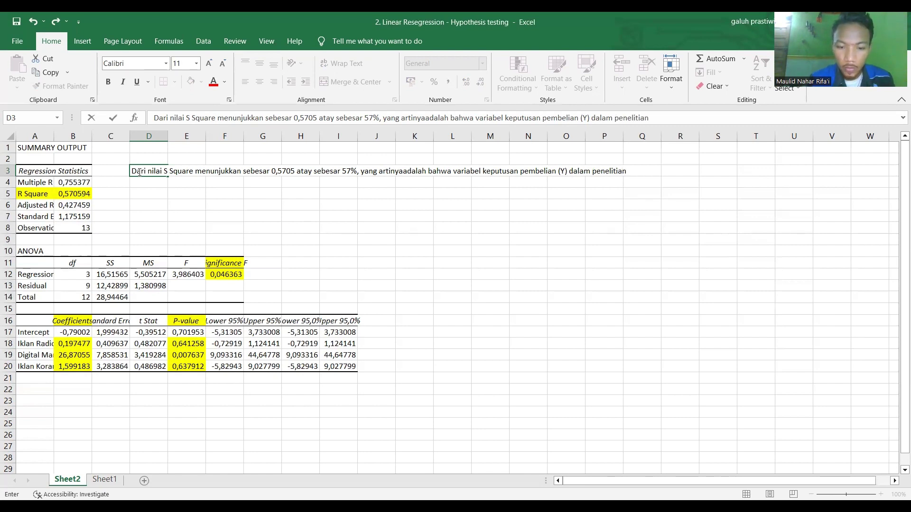
pyautogui.write('ini sebesar')
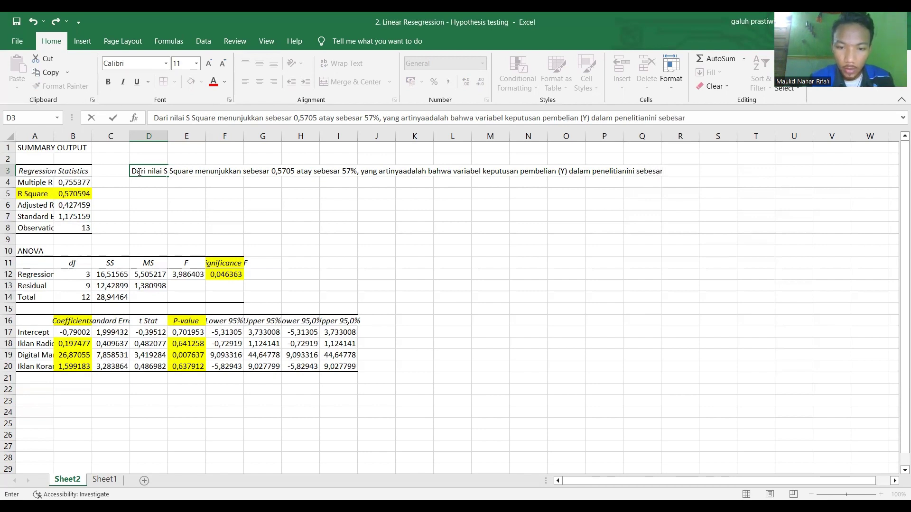
pyautogui.write(' 57%')
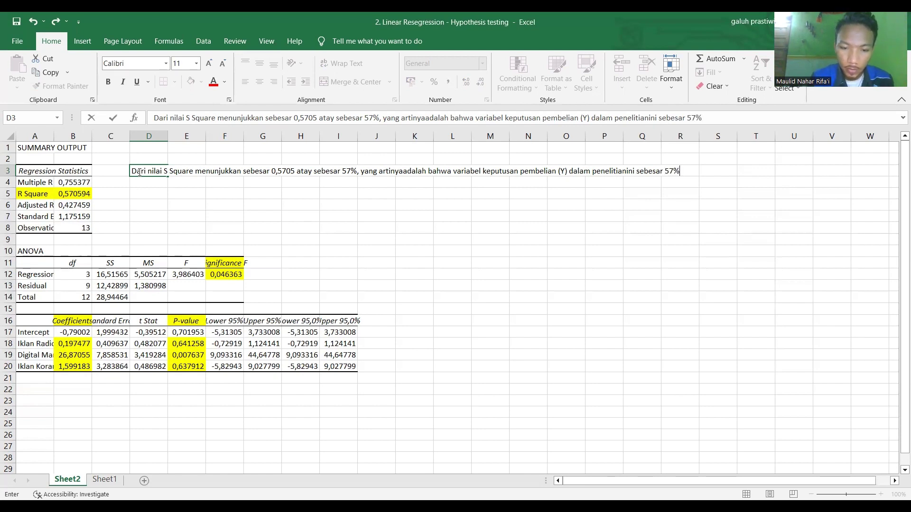
# Step: Add "dipengaruhi oleh variabel" to the end of the D3 sentence
pyautogui.write('di')
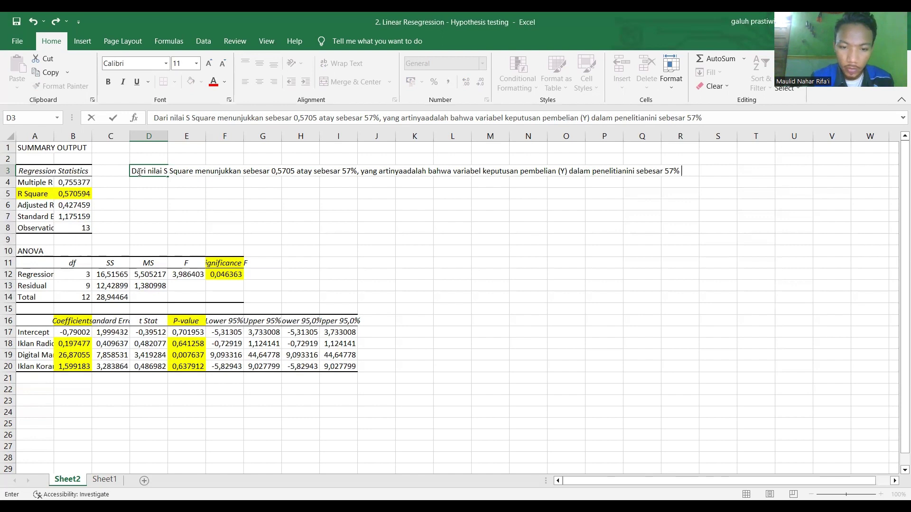
pyautogui.write('ngaruhi')
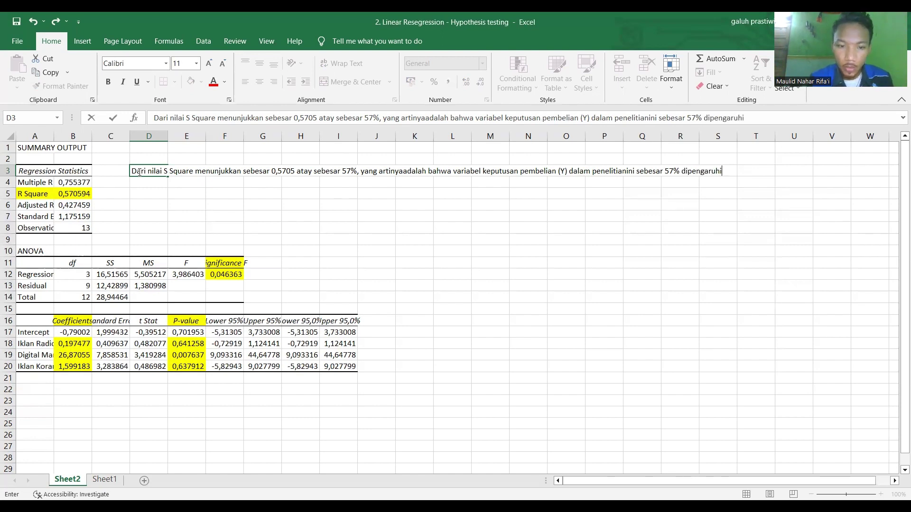
pyautogui.write(' ol')
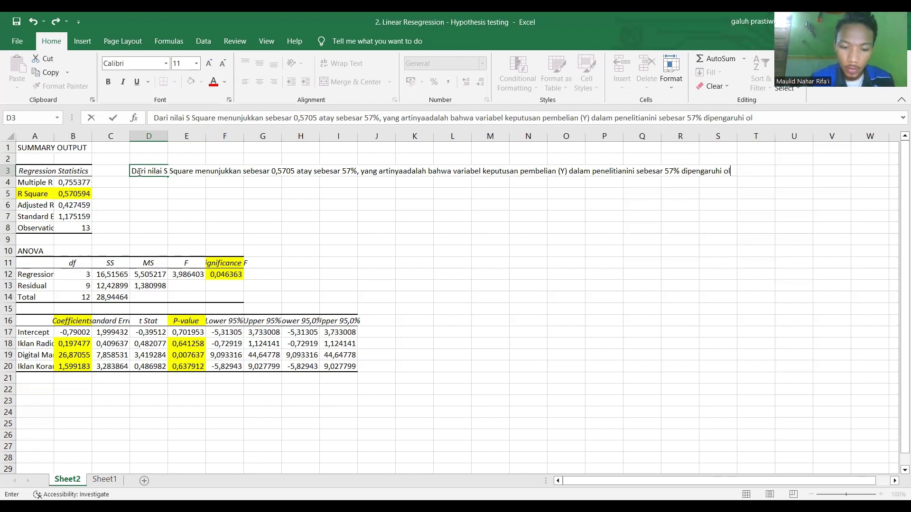
pyautogui.write('eh variabe')
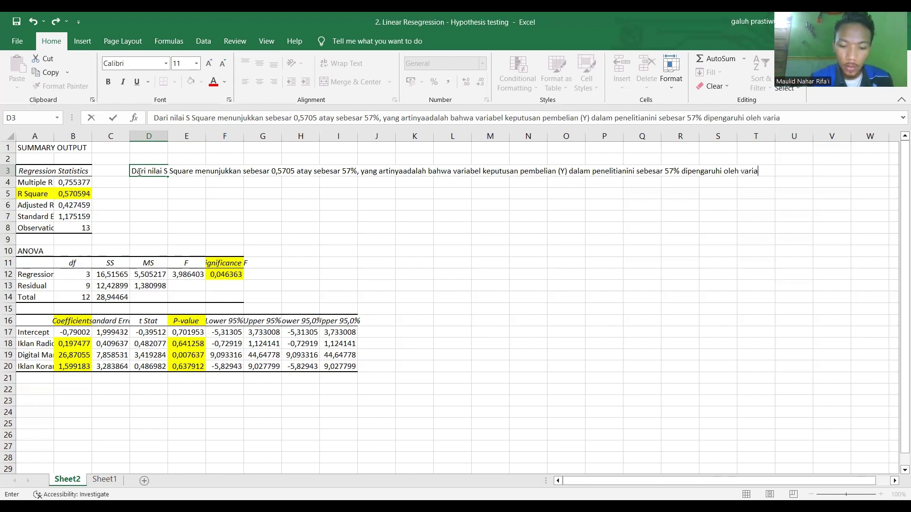
pyautogui.write('l kepu')
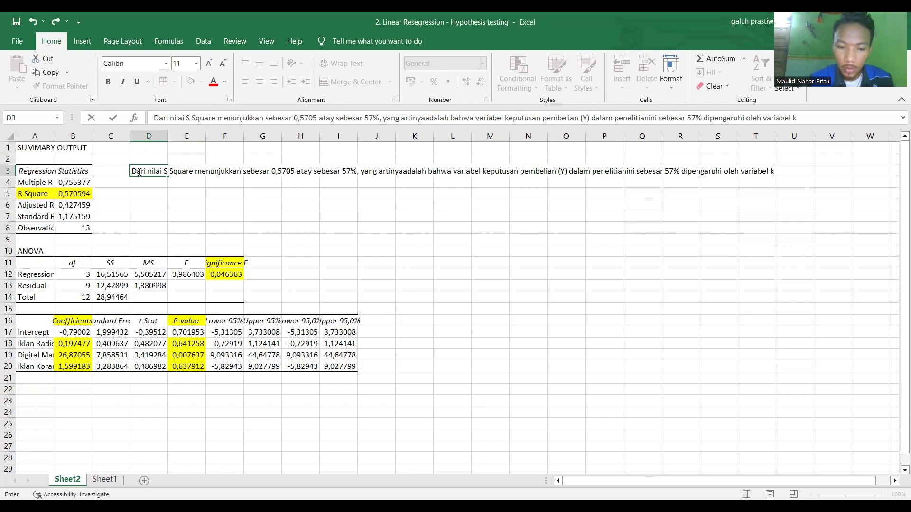
pyautogui.write('tusan')
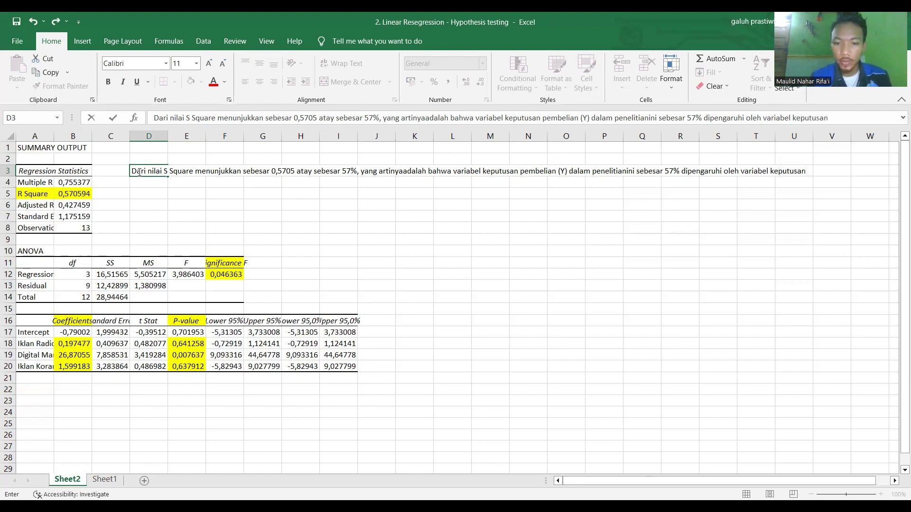
pyautogui.press('BackSpace')
pyautogui.press('BackSpace')
pyautogui.press('BackSpace')
pyautogui.press('BackSpace')
pyautogui.press('BackSpace')
pyautogui.press('BackSpace')
pyautogui.press('BackSpace')
pyautogui.press('BackSpace')
pyautogui.press('BackSpace')
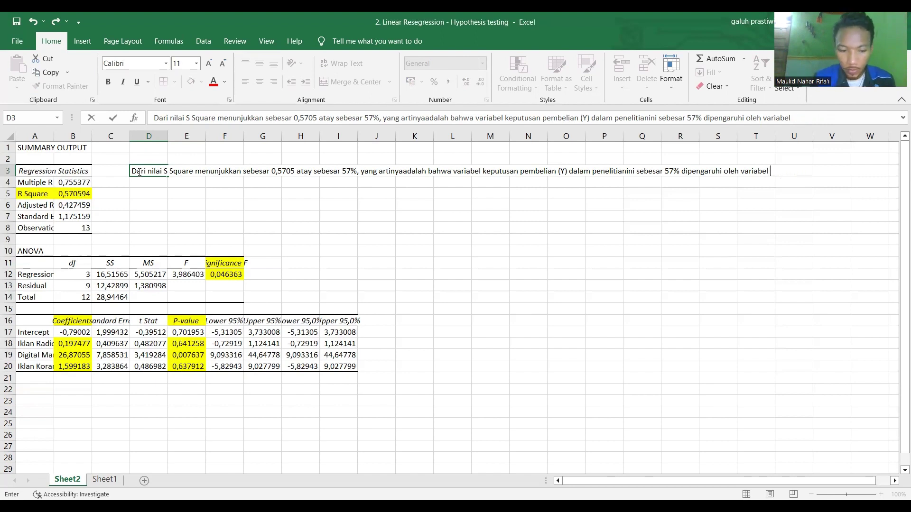
# Step: Name the independent variables in the D3 sentence as "X1, X2, dan X3"
pyautogui.write('X1')
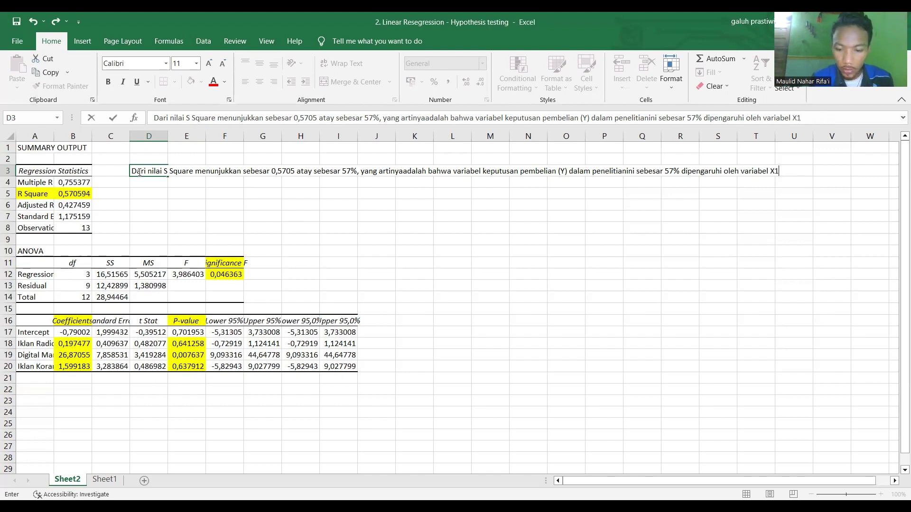
pyautogui.write(', X2, dan')
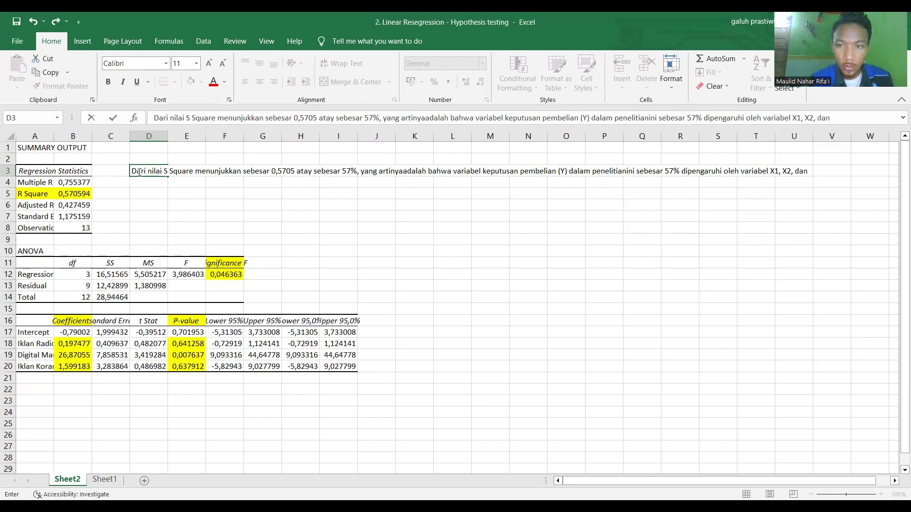
pyautogui.write(' X')
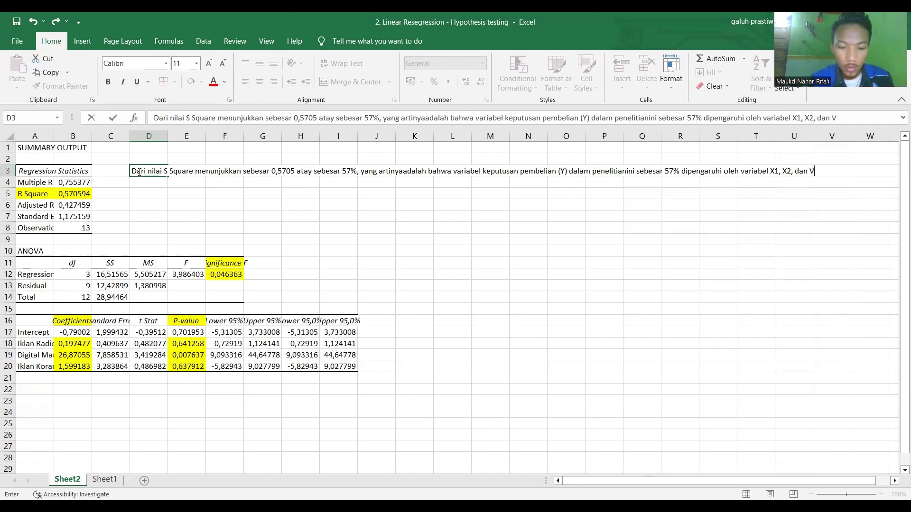
pyautogui.write('3')
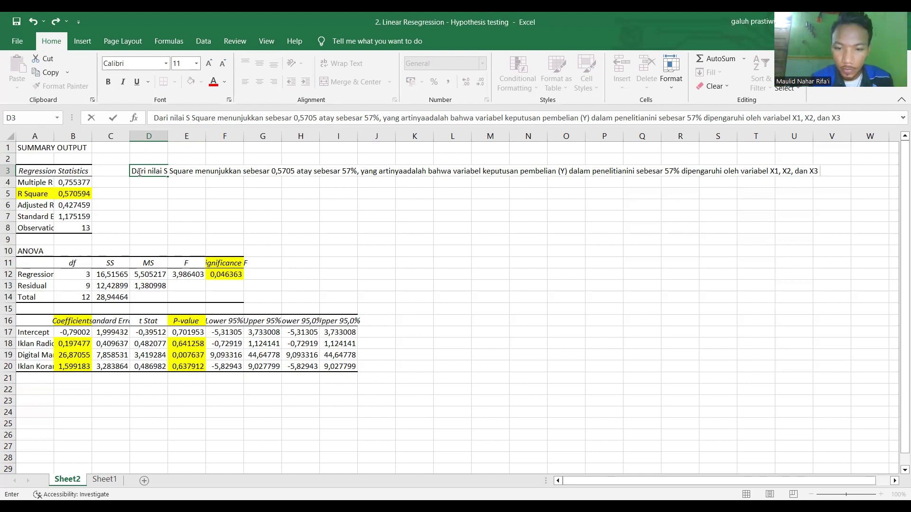
# Step: Extend the D3 sentence with "yang ada dalam penelitian" after the independent variables
pyautogui.write(' yang a')
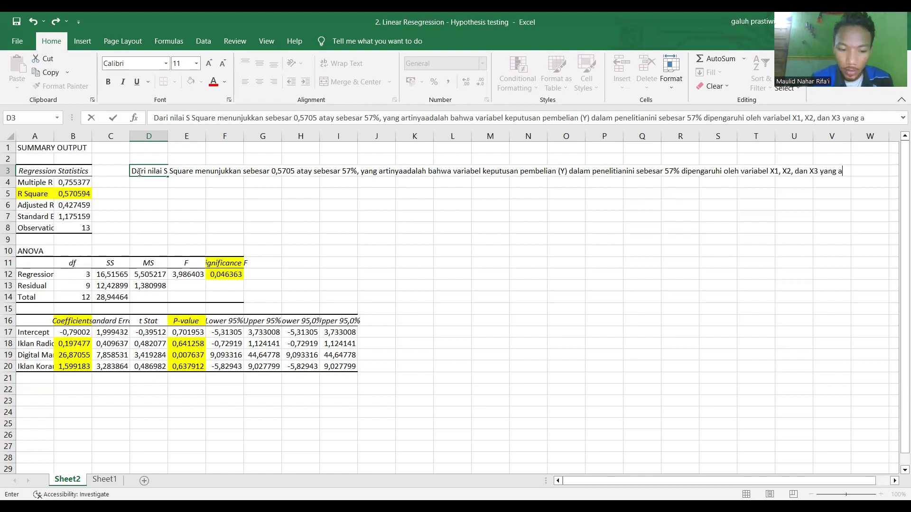
pyautogui.write('da dalam pen')
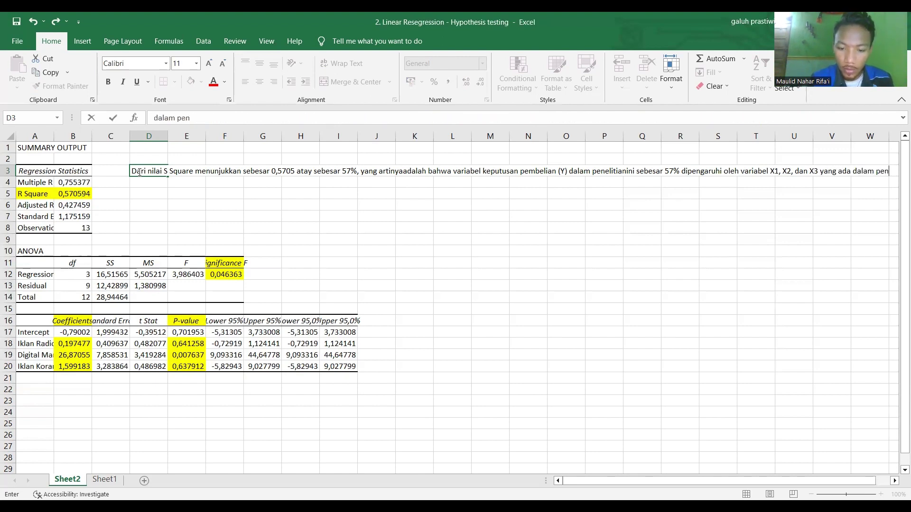
pyautogui.write('elitin')
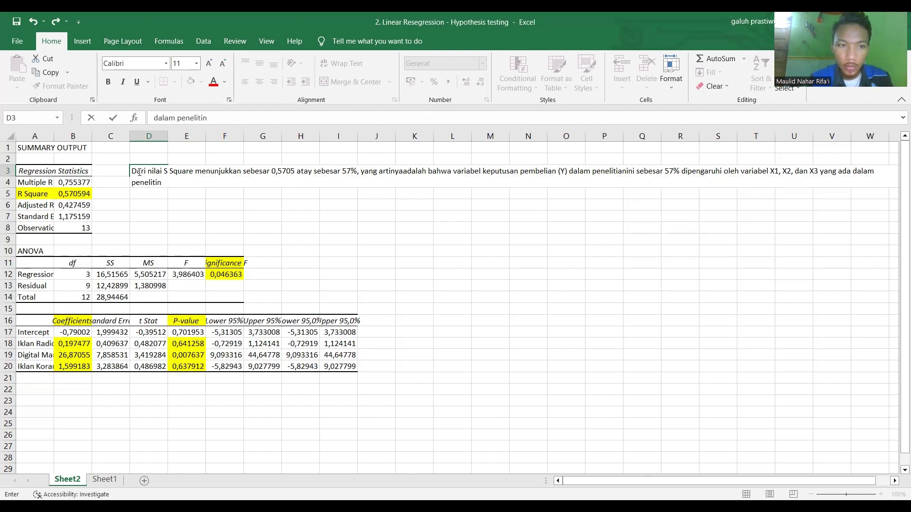
pyautogui.press('BackSpace')
pyautogui.write('an')
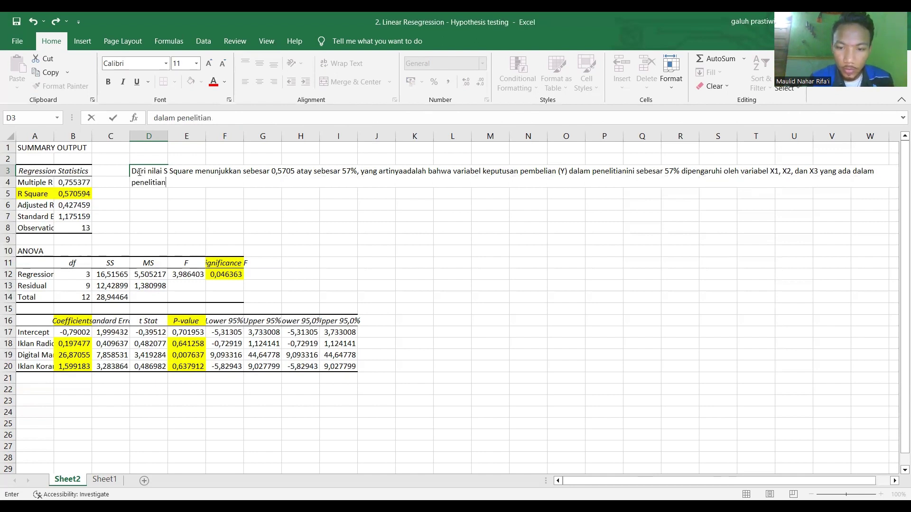
# Step: Append ", sedangkan sisanya" to the D3 sentence to introduce the unexplained remainder
pyautogui.write(', se')
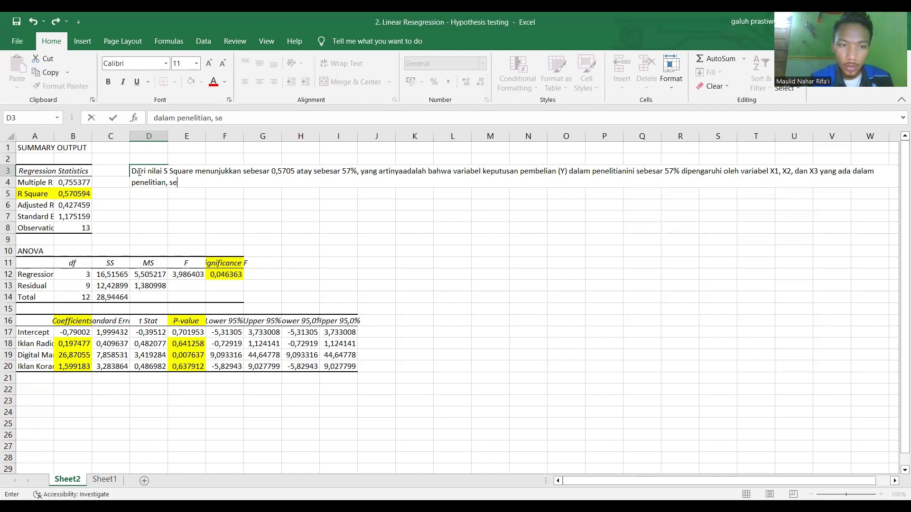
pyautogui.write('dangkan')
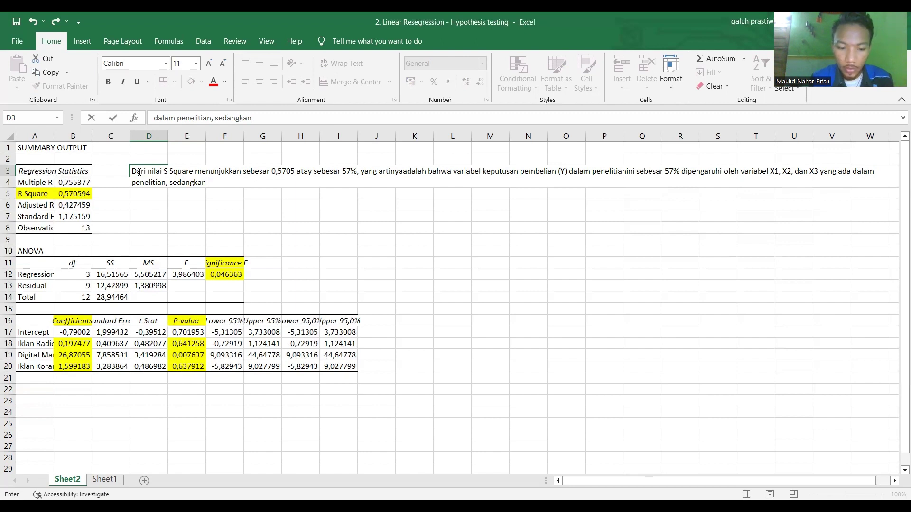
pyautogui.write(' sisanya')
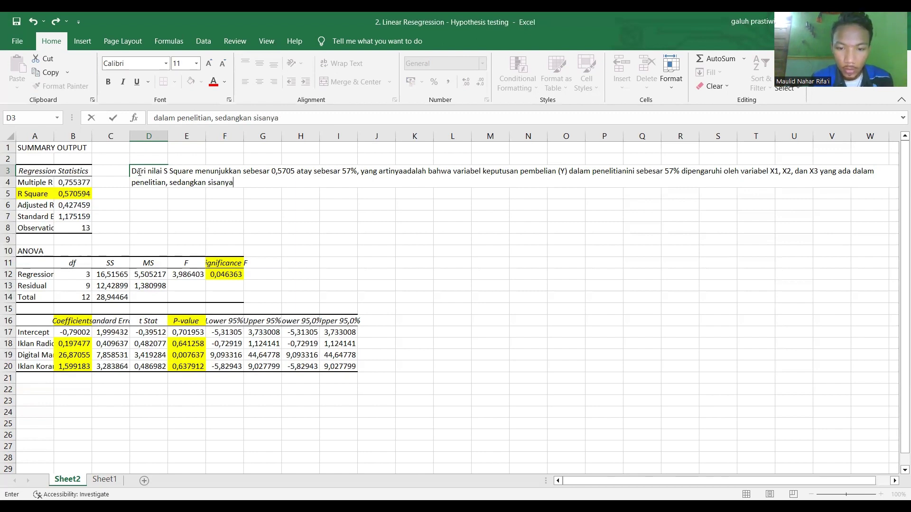
# Step: Calculate the share not explained by R Square in cell C5 with the formula =1-B5
pyautogui.click(98, 195)
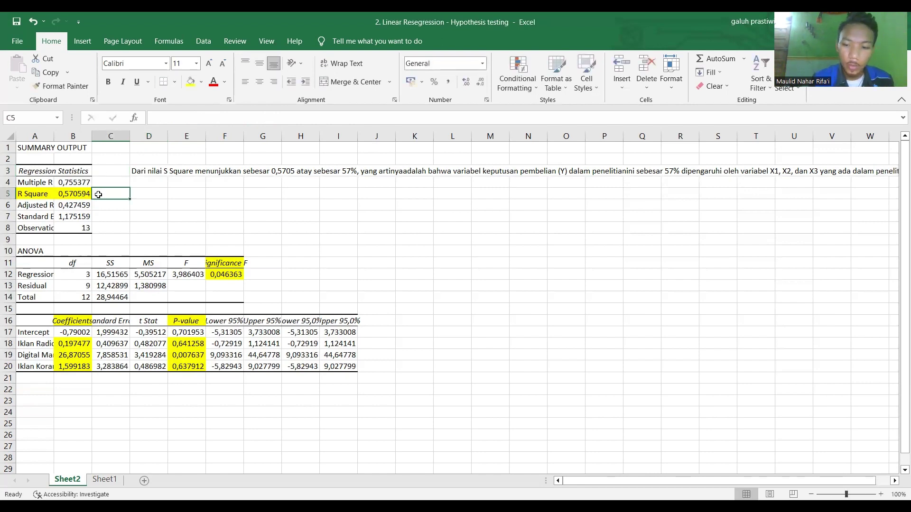
pyautogui.write('=1')
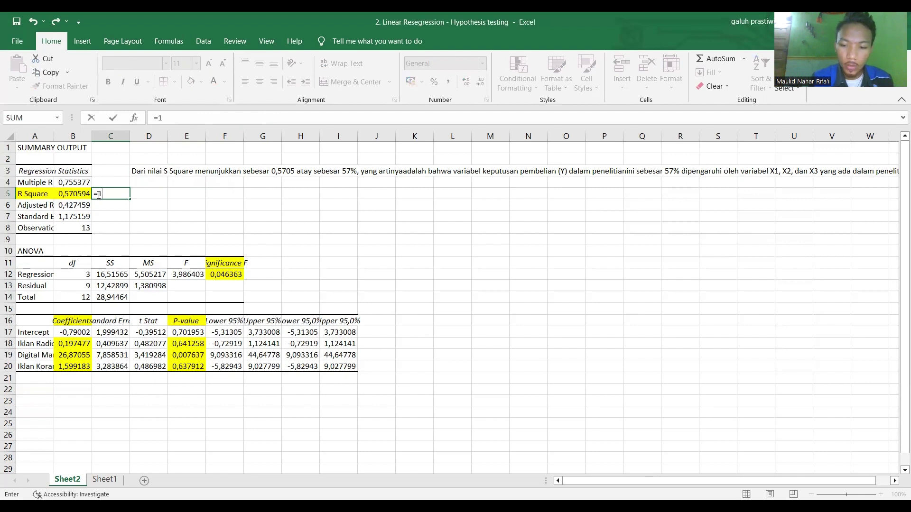
pyautogui.write('-')
pyautogui.click(76, 195)
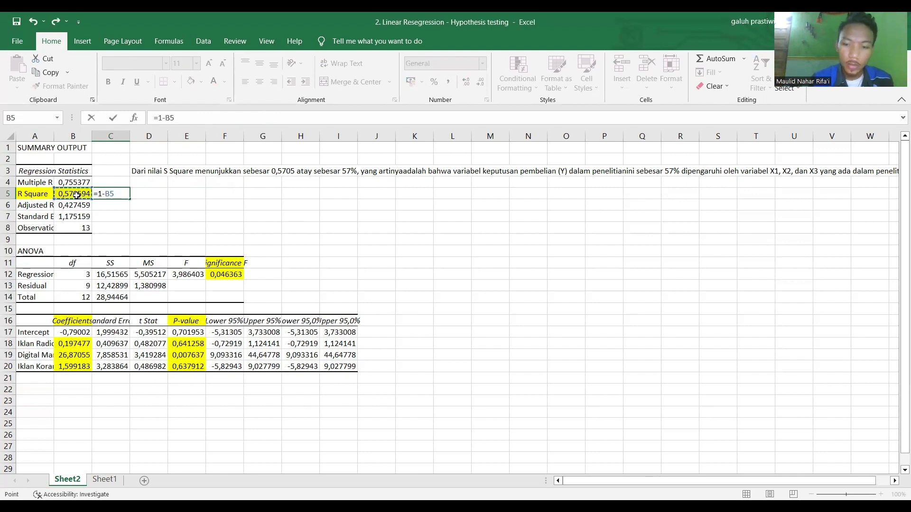
pyautogui.press('Return')
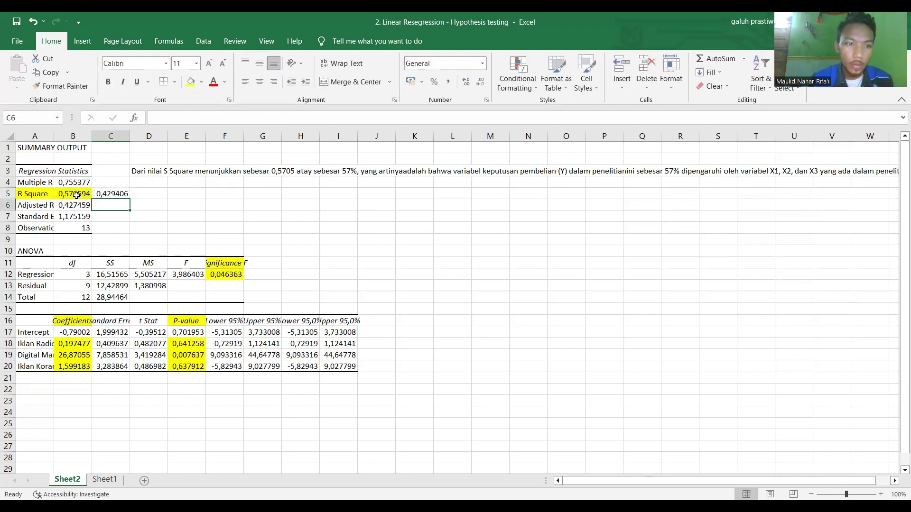
pyautogui.click(258, 169)
pyautogui.click(157, 171)
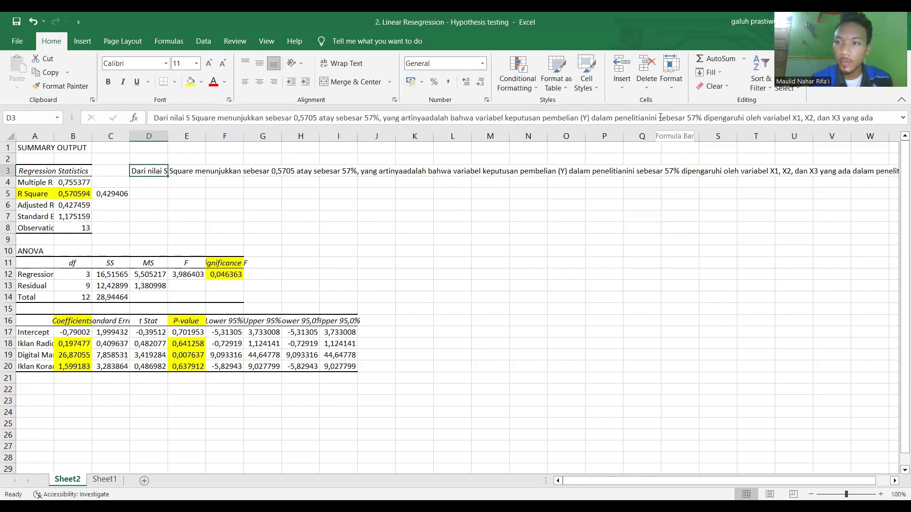
pyautogui.click(876, 120)
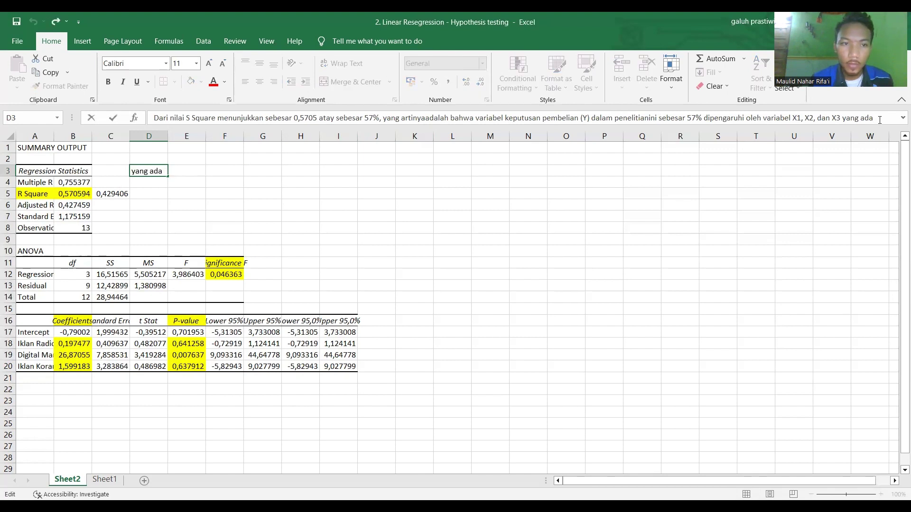
pyautogui.hotkey('ctrl', 'a')
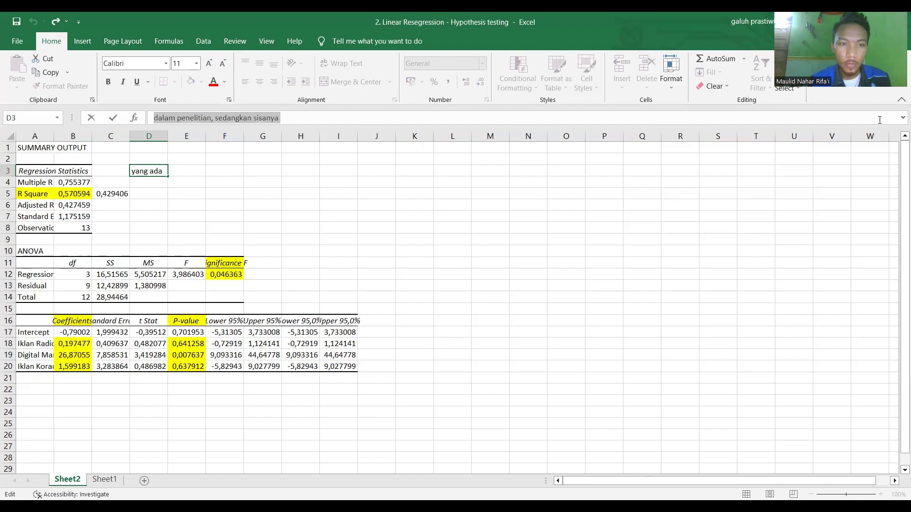
pyautogui.click(371, 215)
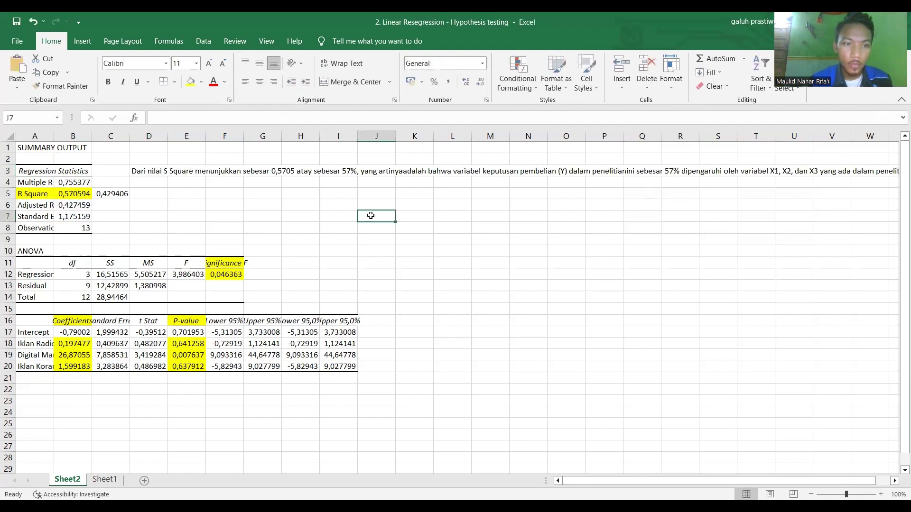
pyautogui.click(154, 173)
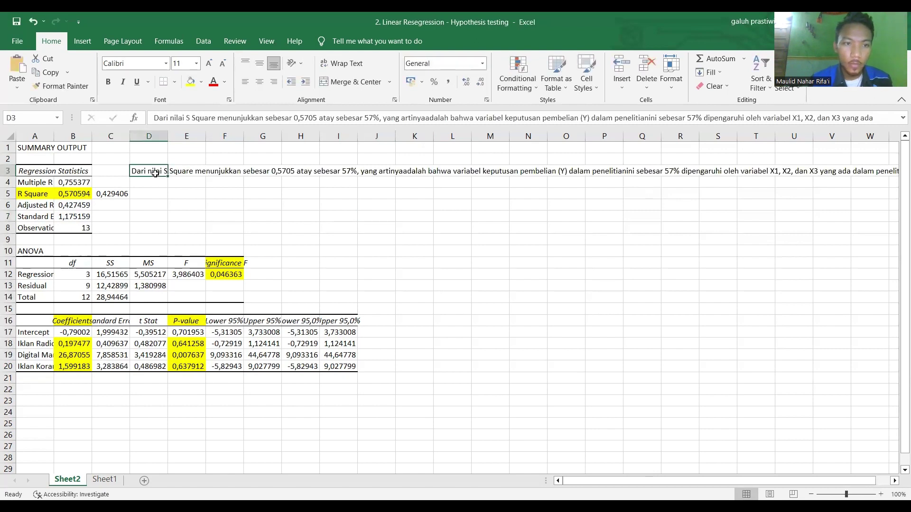
pyautogui.click(167, 119)
pyautogui.hotkey('ctrl', 'a')
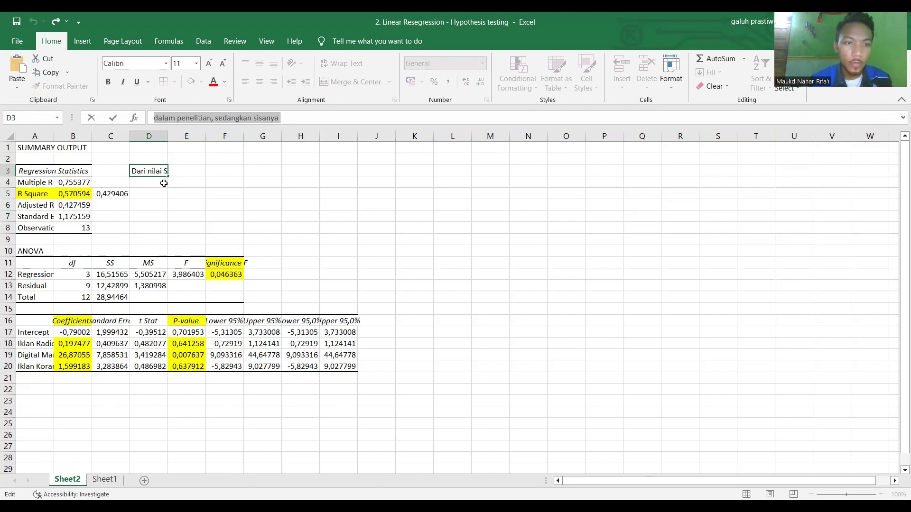
pyautogui.press('Escape')
# Step: Merge and center the range D3:Q7 and wrap its text so the R Square interpretation spans several lines
pyautogui.moveTo(142, 175); pyautogui.dragTo(652, 217)
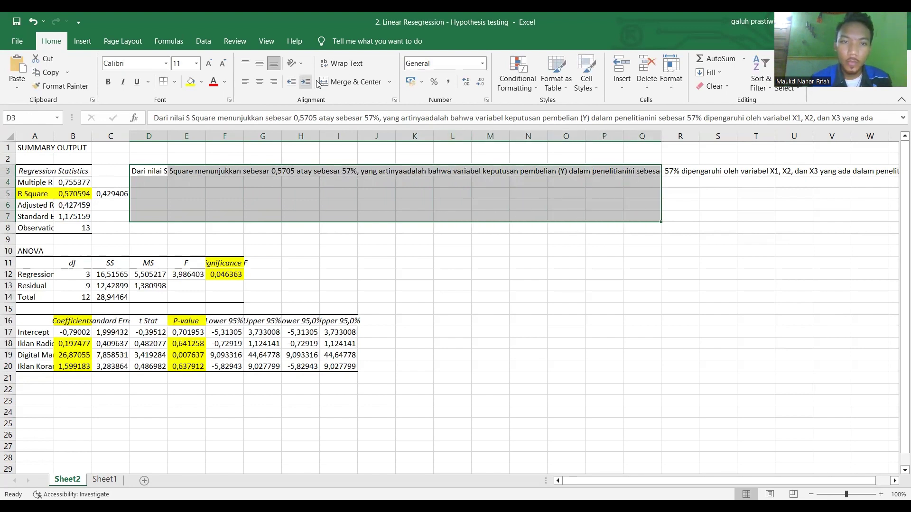
pyautogui.click(333, 83)
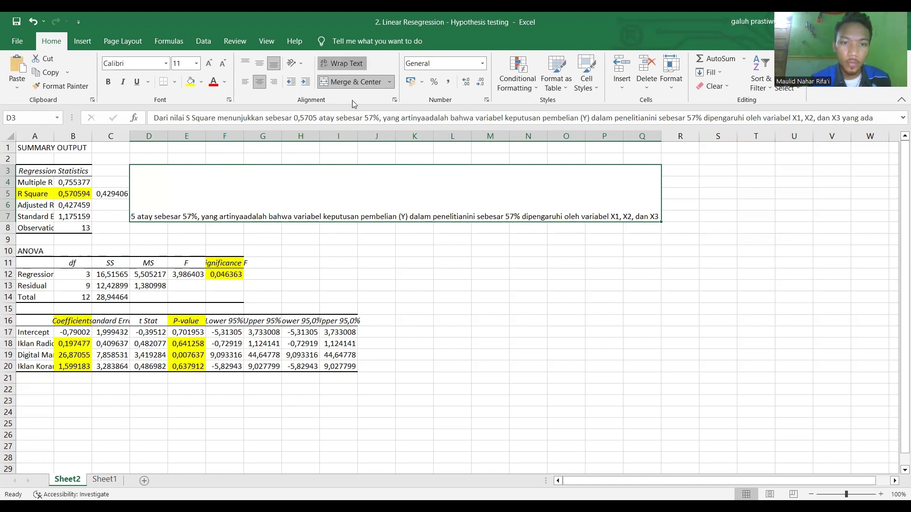
pyautogui.click(324, 63)
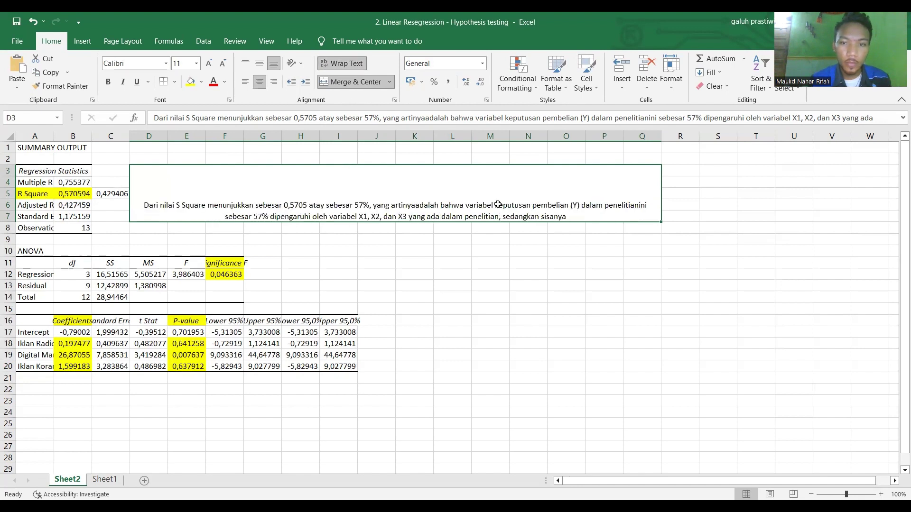
# Step: Vertically center the text in merged cell D3 and extend its sentence with "42,95 dipengaruhi"
pyautogui.click(259, 63)
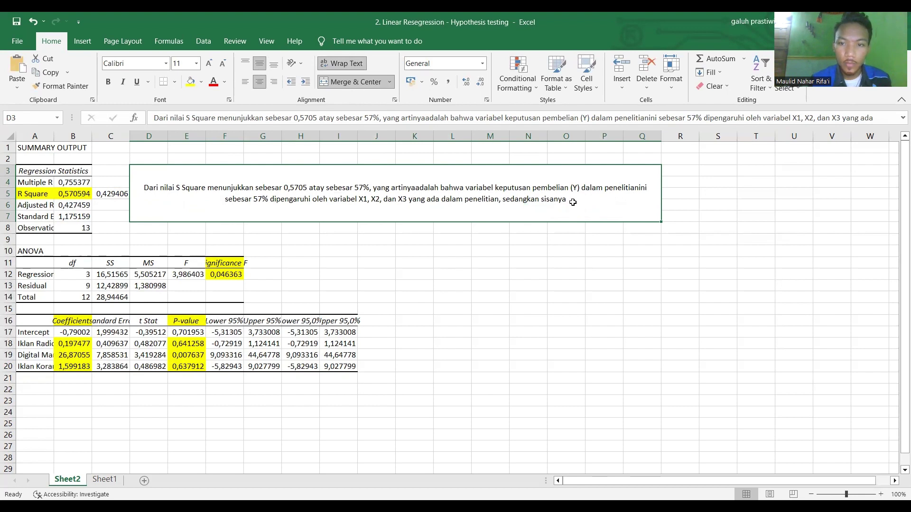
pyautogui.click(869, 118)
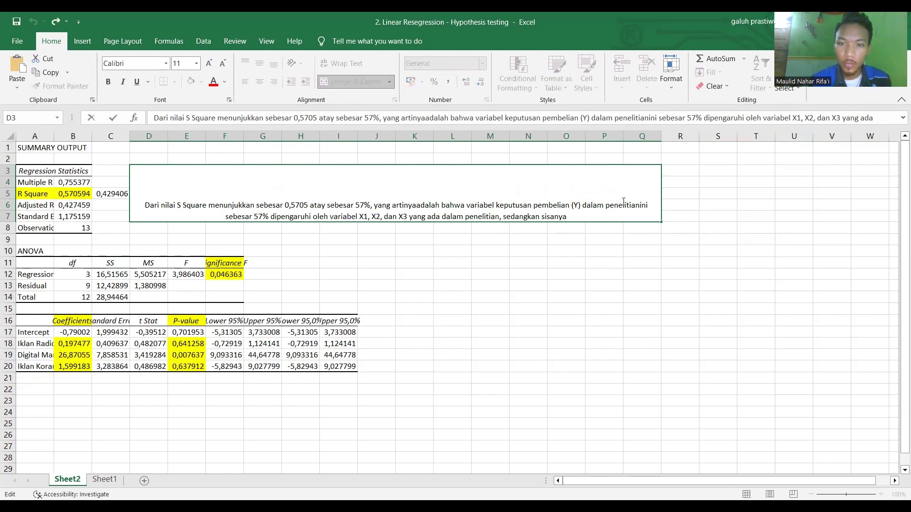
pyautogui.click(577, 214)
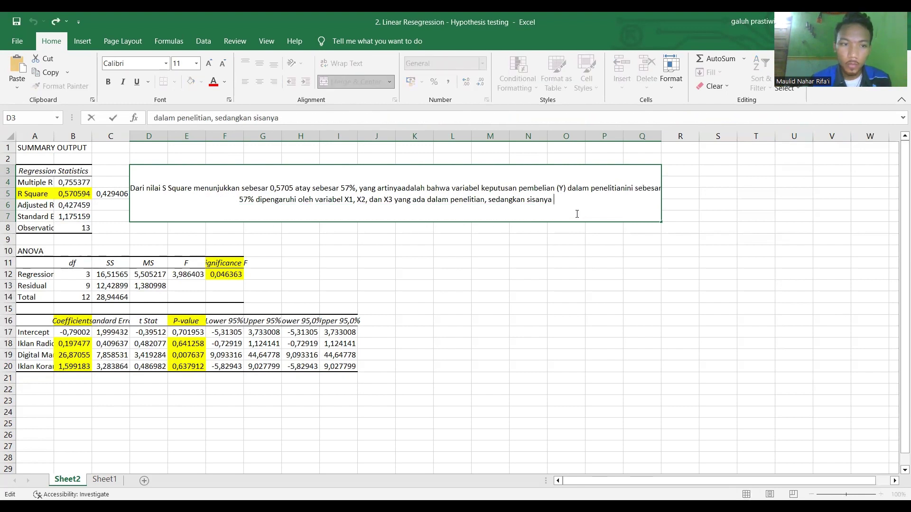
pyautogui.write('42')
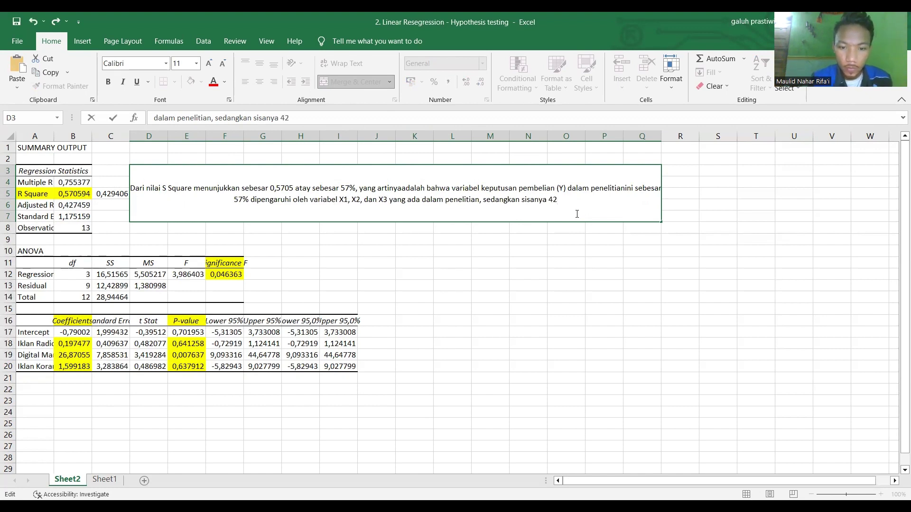
pyautogui.write(',95')
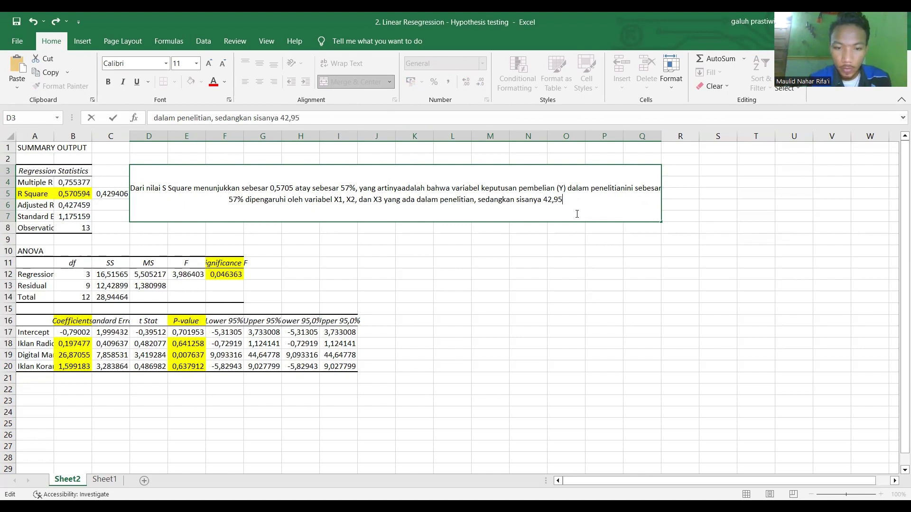
pyautogui.write(' d')
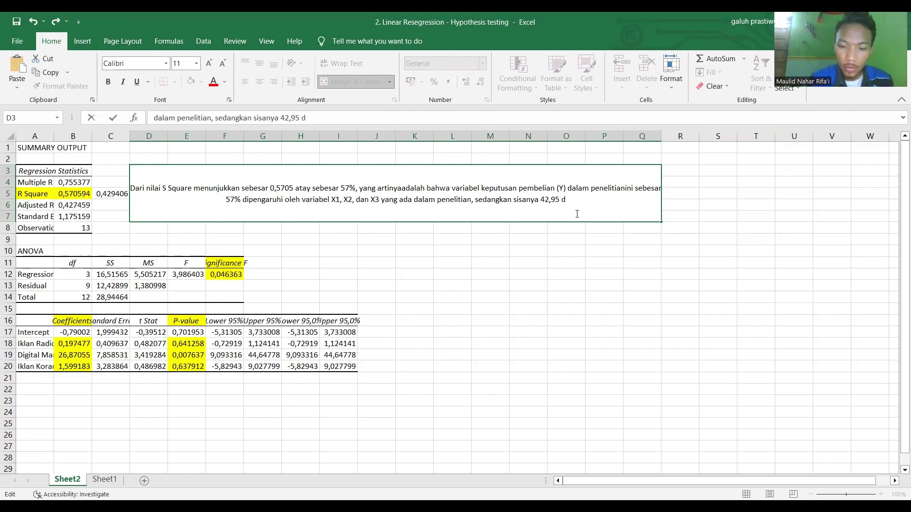
pyautogui.write('ipengaruh')
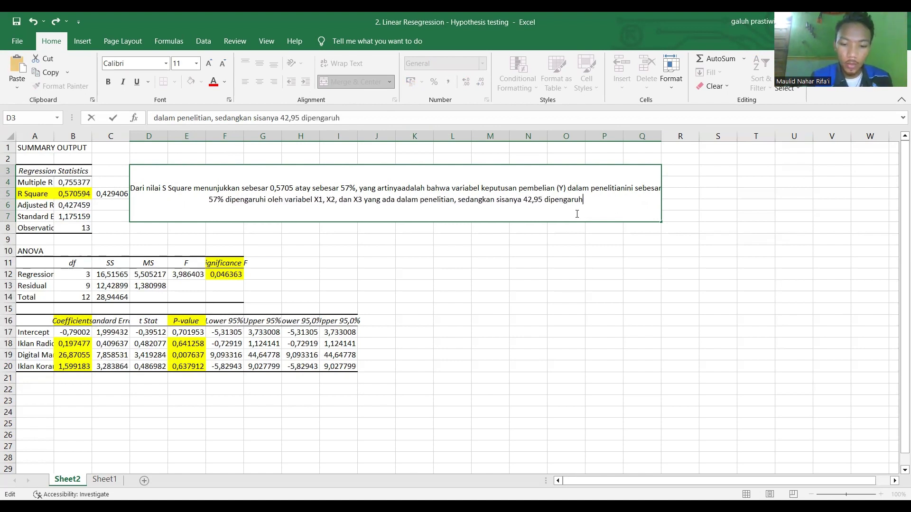
pyautogui.write('i ')
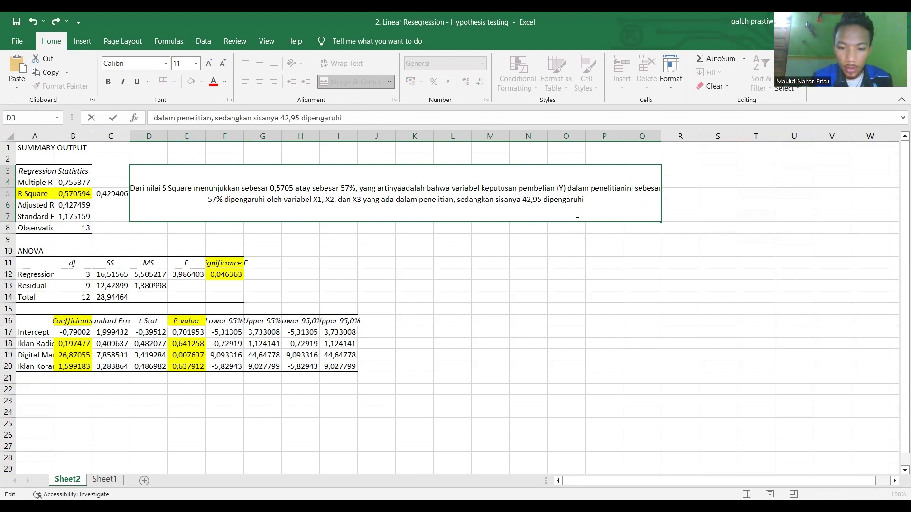
# Step: Complete the R Square interpretation in D3 with "oleh variabel lain di luar penelitian ini."
pyautogui.write('oleh ')
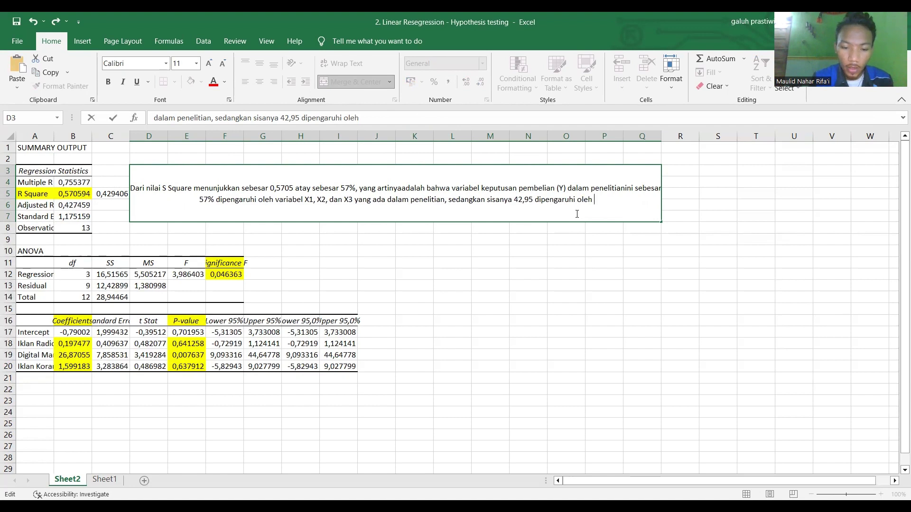
pyautogui.write('vari')
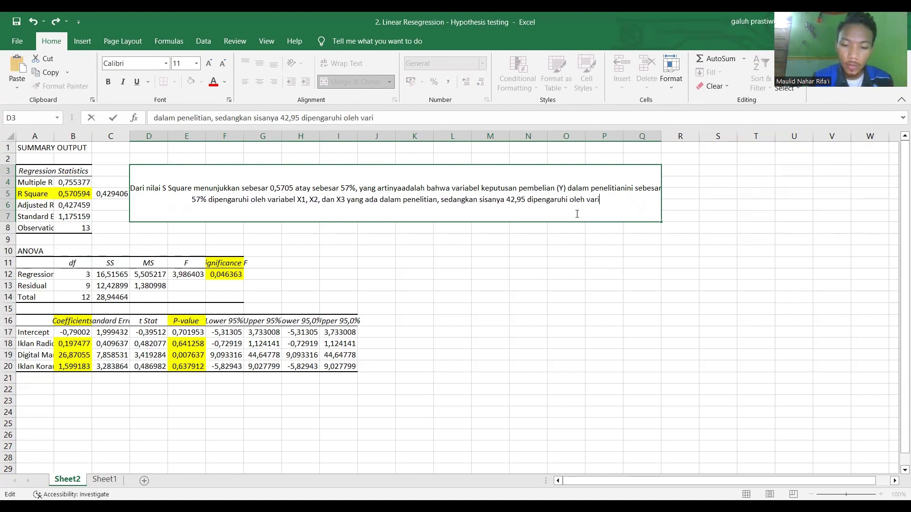
pyautogui.write('abel ')
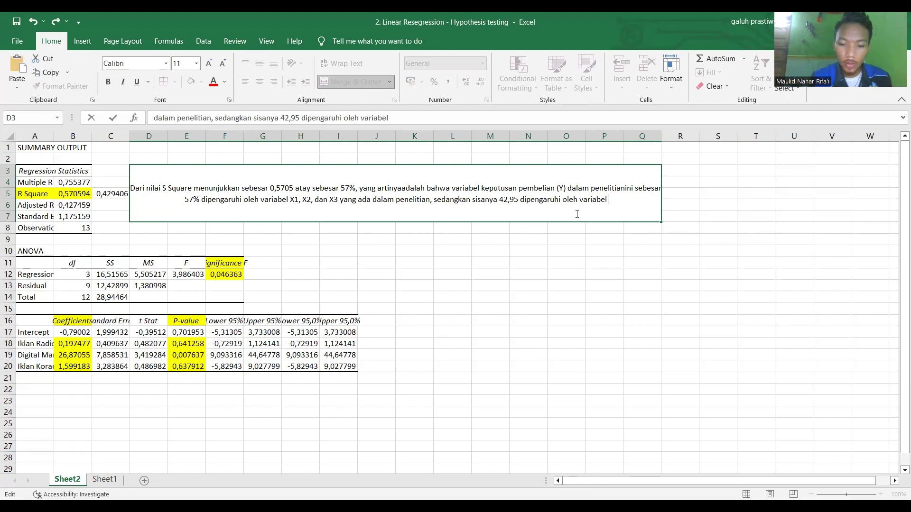
pyautogui.write('lain di')
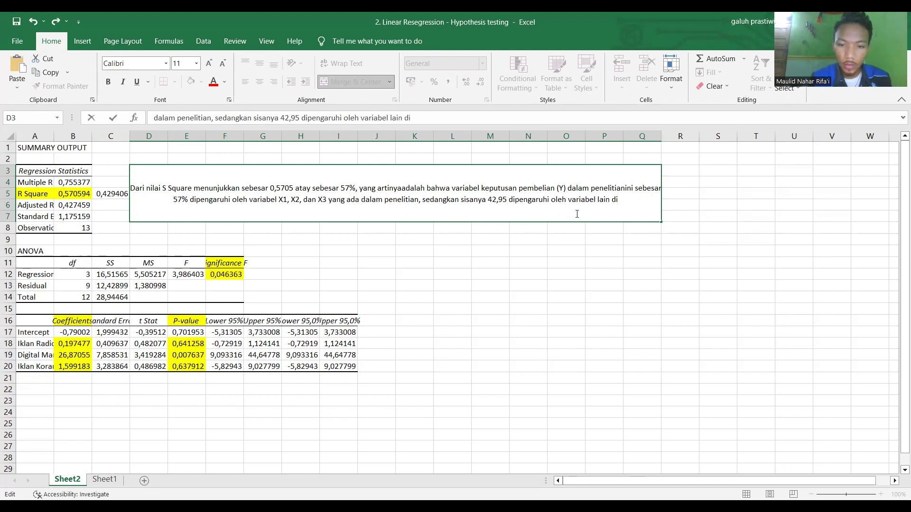
pyautogui.write(' luar p')
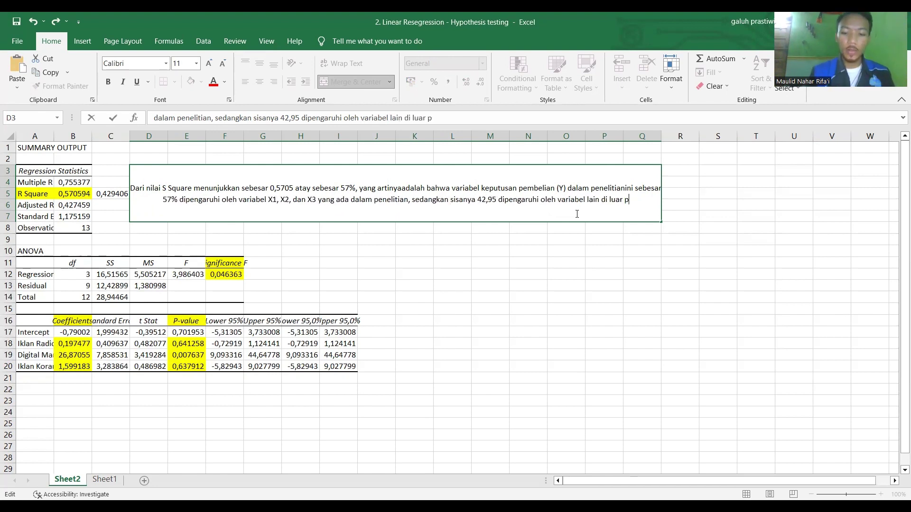
pyautogui.write('enelitian ')
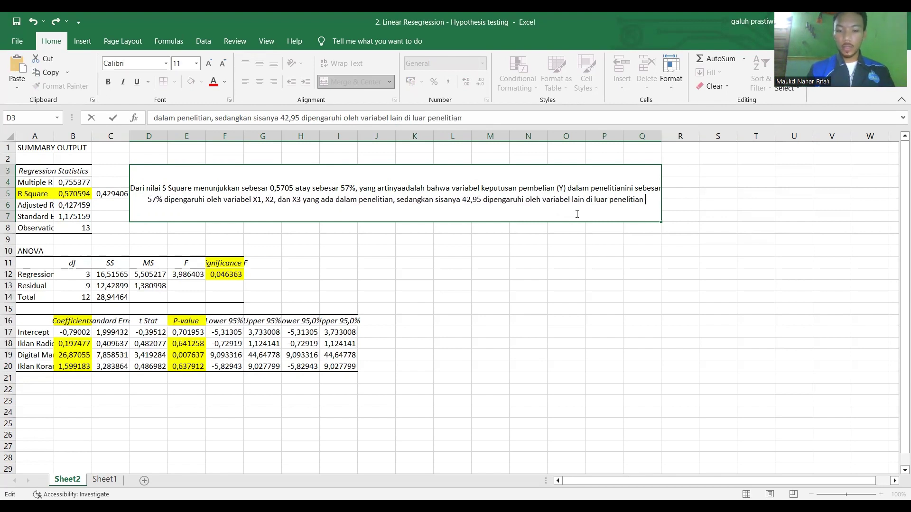
pyautogui.write('ini.')
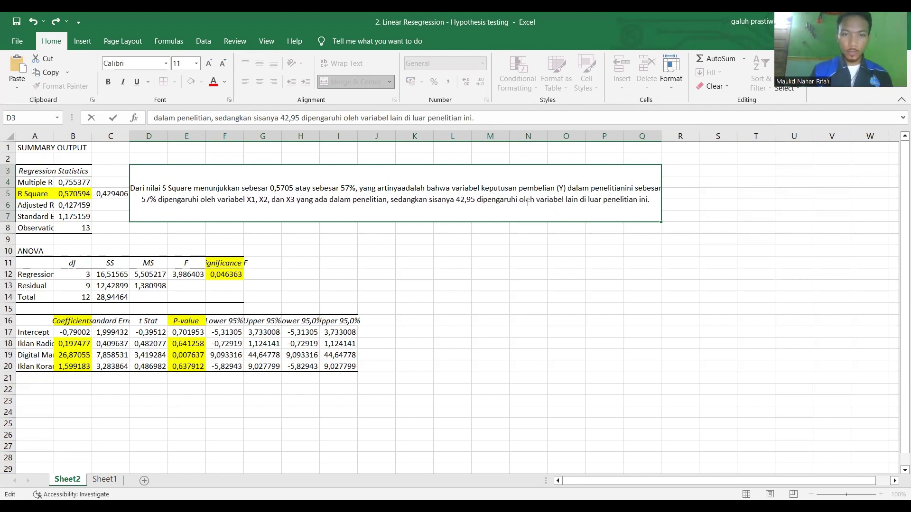
# Step: Fill the merged R Square interpretation cell D3 with yellow
pyautogui.click(230, 229)
pyautogui.click(229, 211)
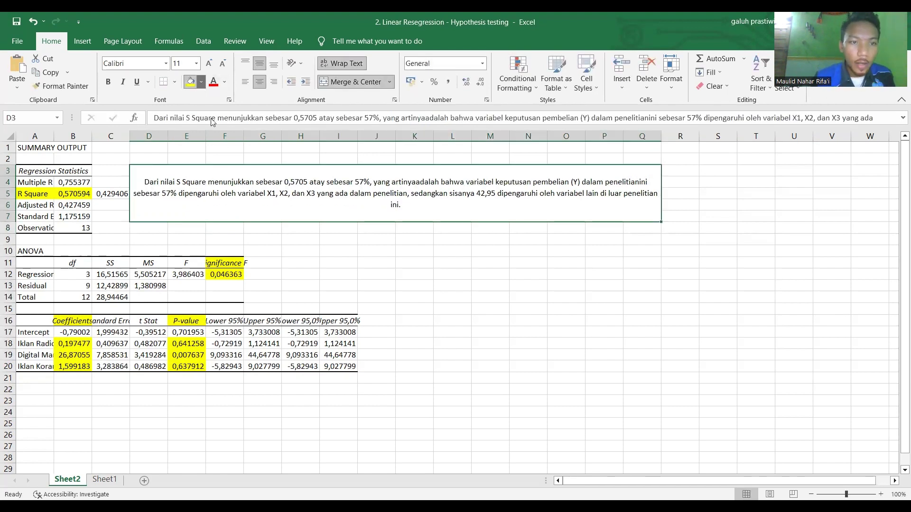
pyautogui.click(201, 82)
pyautogui.click(216, 174)
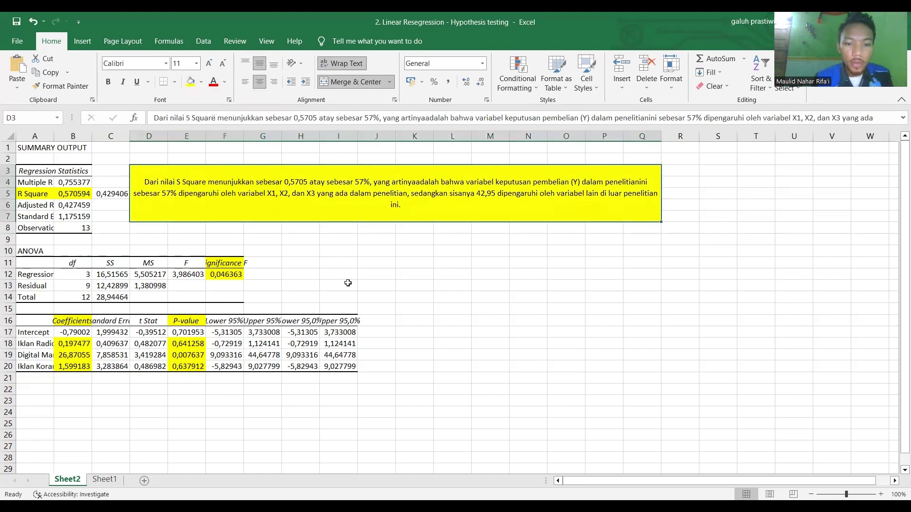
# Step: Merge and center the range H11:U14 beside the ANOVA table for its interpretation
pyautogui.scroll(-1, 349, 283)
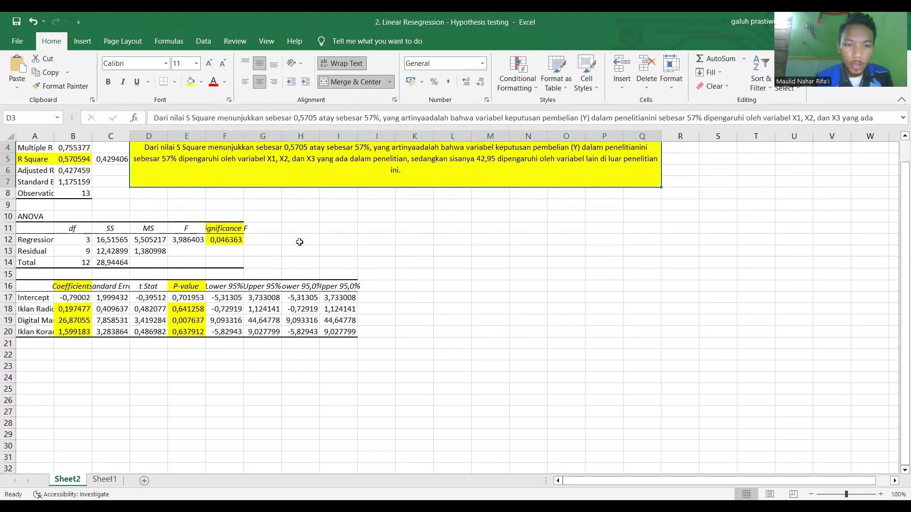
pyautogui.moveTo(293, 230); pyautogui.dragTo(785, 262)
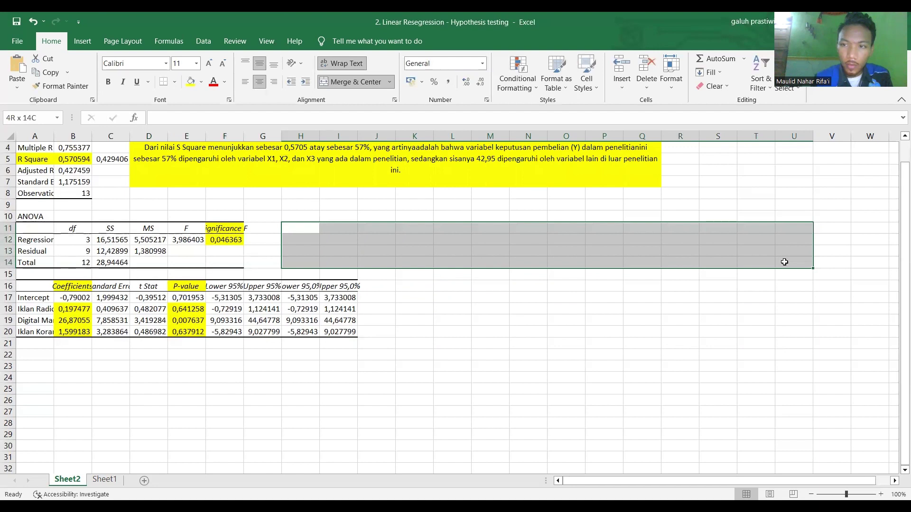
pyautogui.moveTo(784, 262); pyautogui.dragTo(784, 262)
pyautogui.click(345, 84)
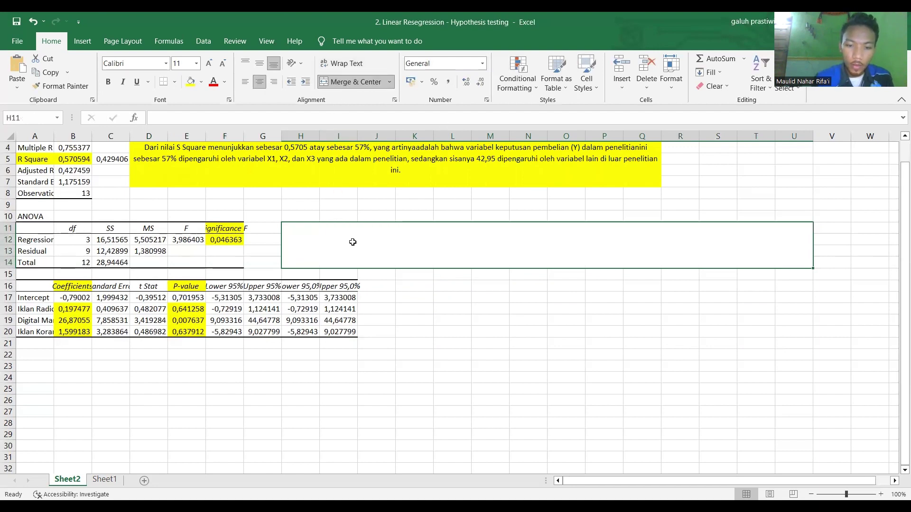
# Step: Begin the ANOVA interpretation in merged cell H11 with "Dilihat dari tabel Anova, didapatkan"
pyautogui.write('D')
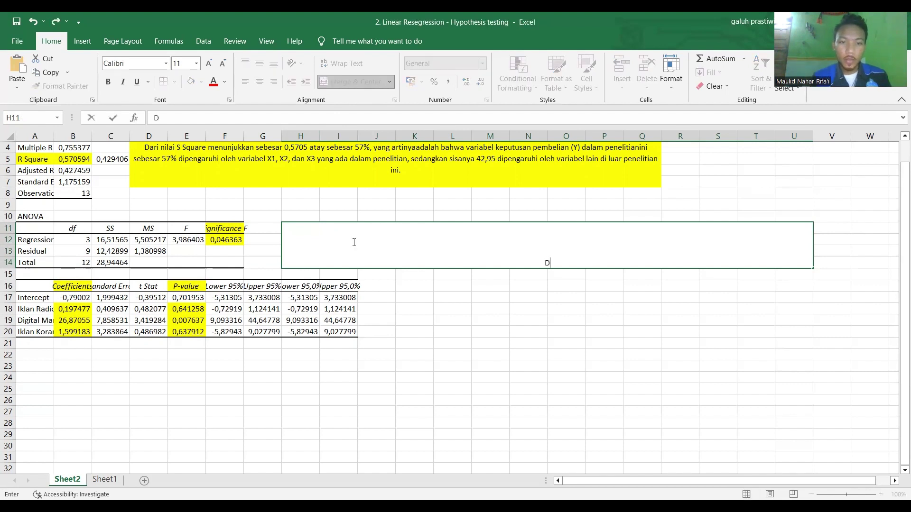
pyautogui.write('ilihat ')
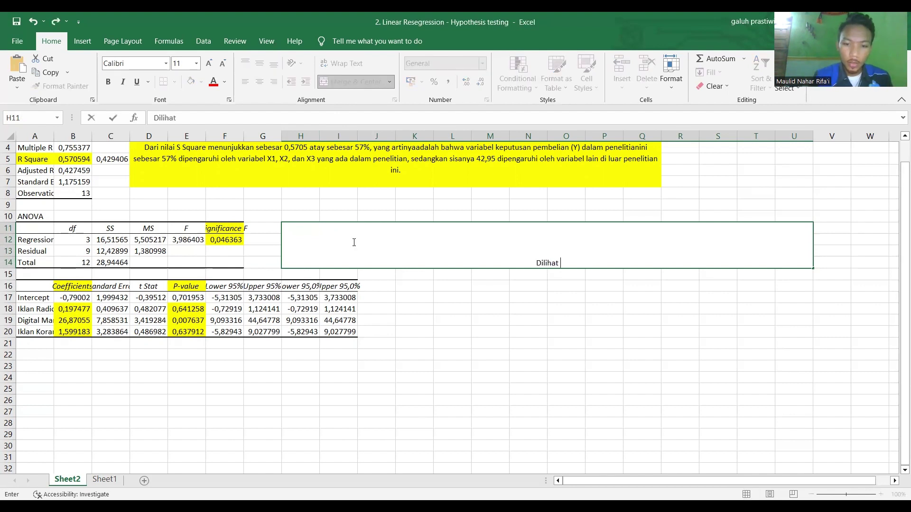
pyautogui.write('dari ta')
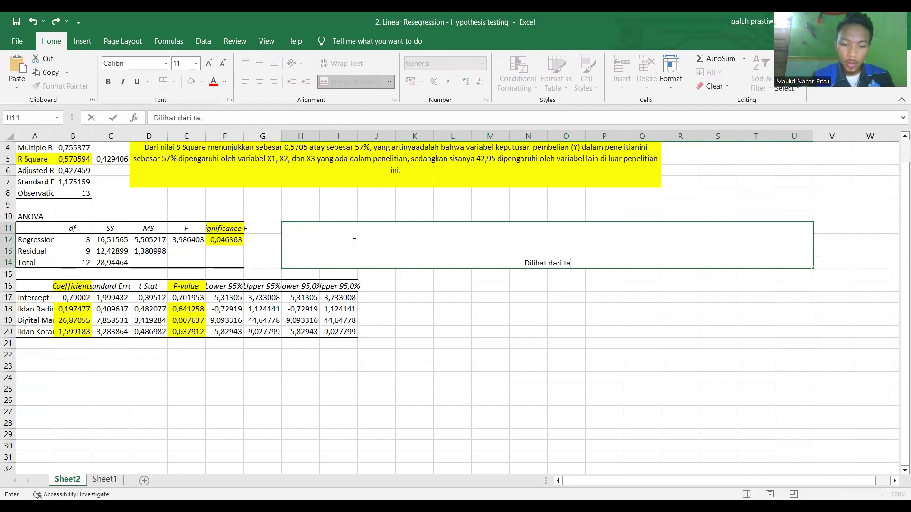
pyautogui.write('bel ')
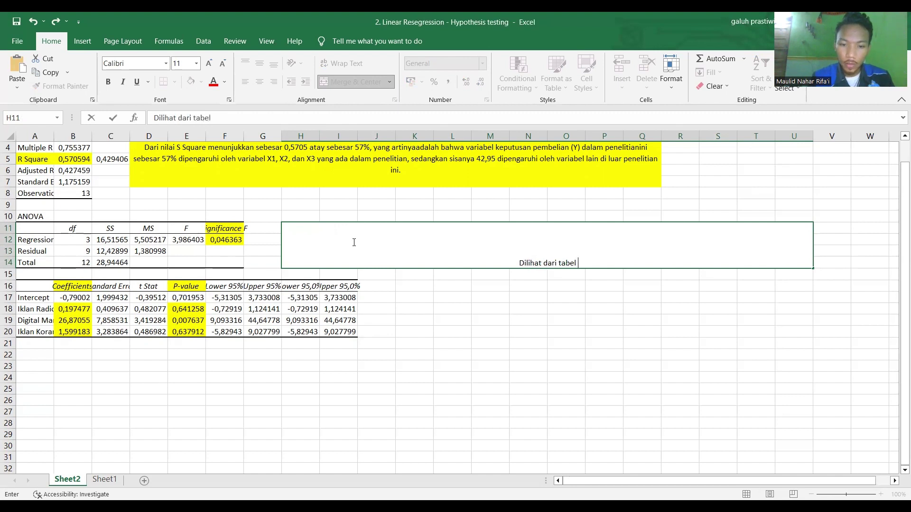
pyautogui.write('Ano')
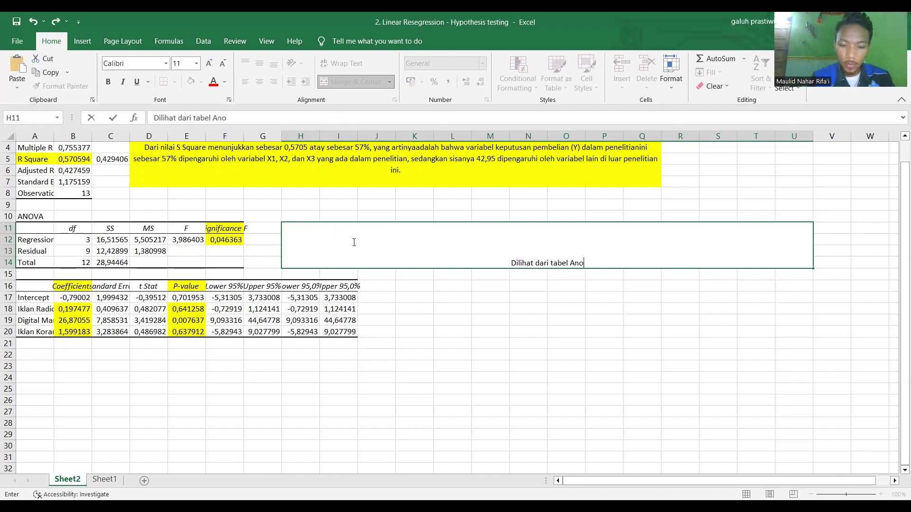
pyautogui.write('va')
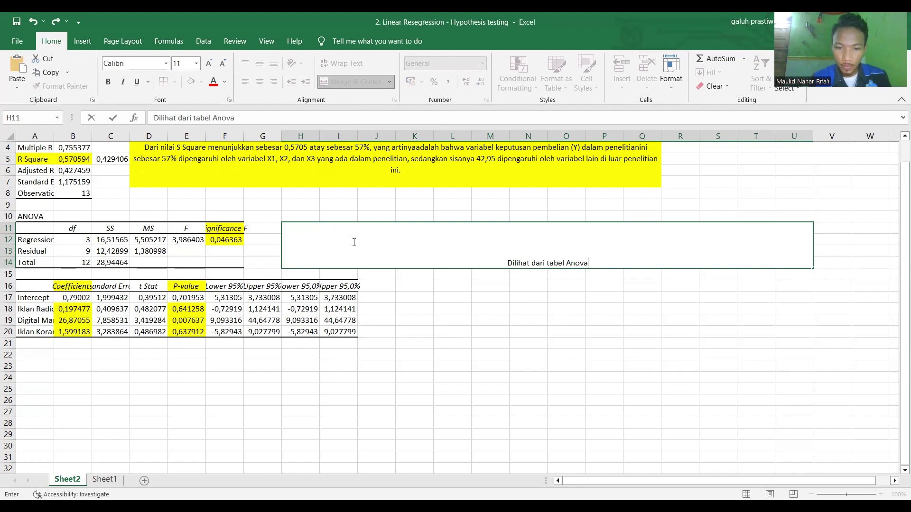
pyautogui.write(', did')
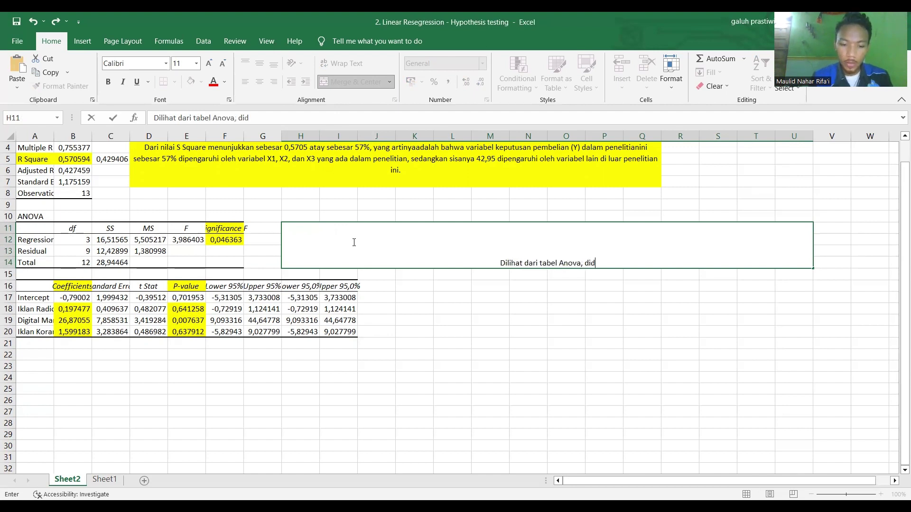
pyautogui.write('apatkan')
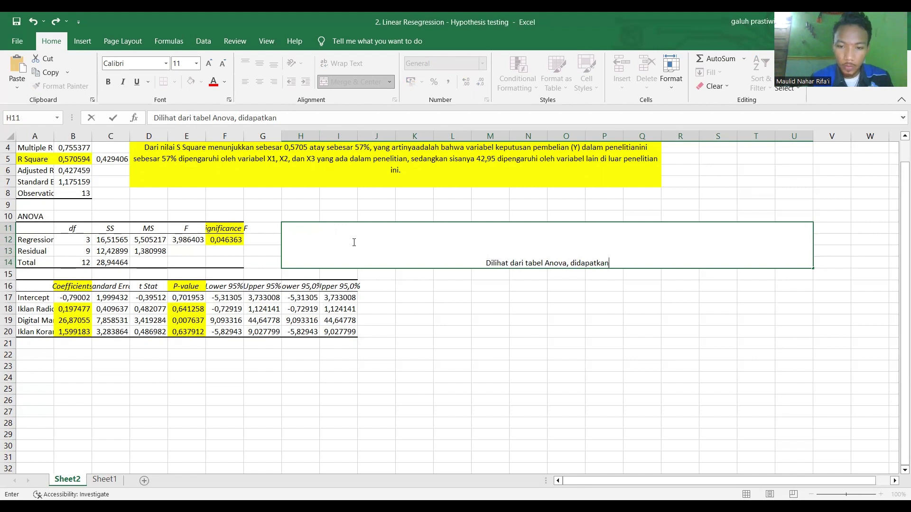
# Step: Continue the ANOVA interpretation in H11 with "nilai significance F adalah sebesar 0,046"
pyautogui.write(' n')
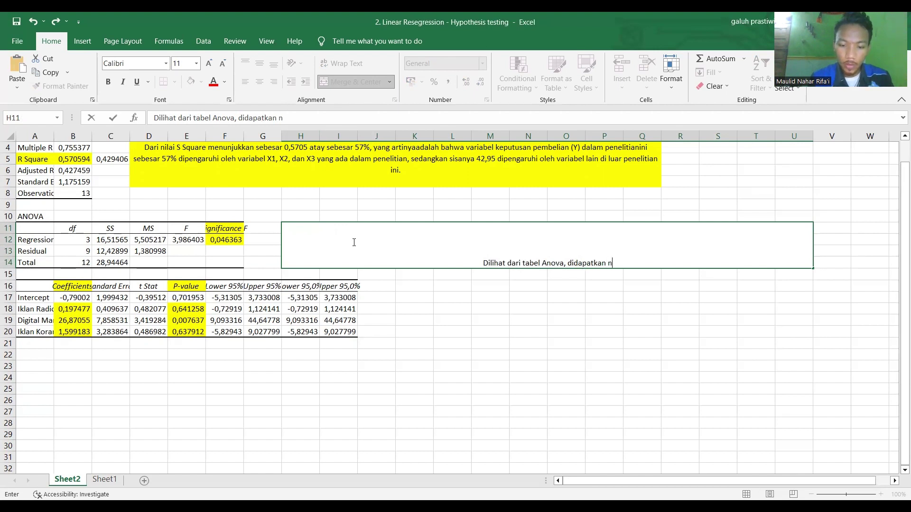
pyautogui.write('ilai signifika')
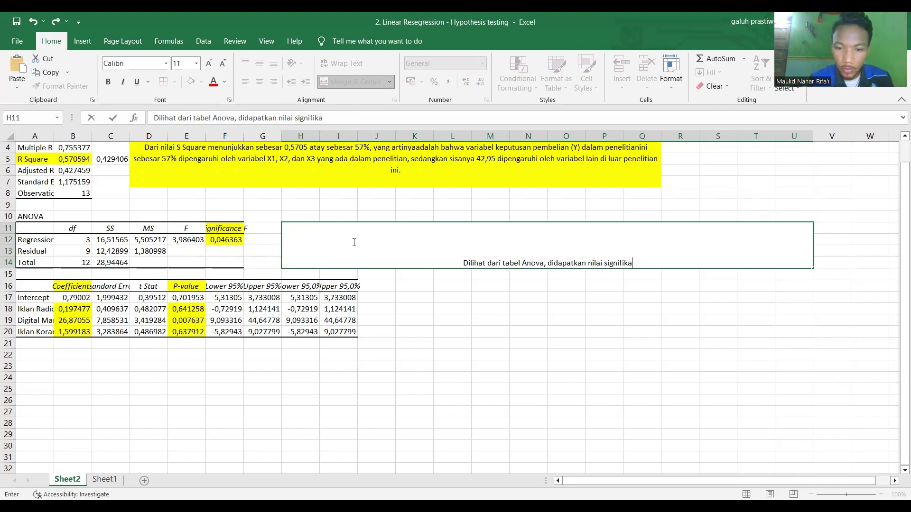
pyautogui.press('BackSpace')
pyautogui.press('BackSpace')
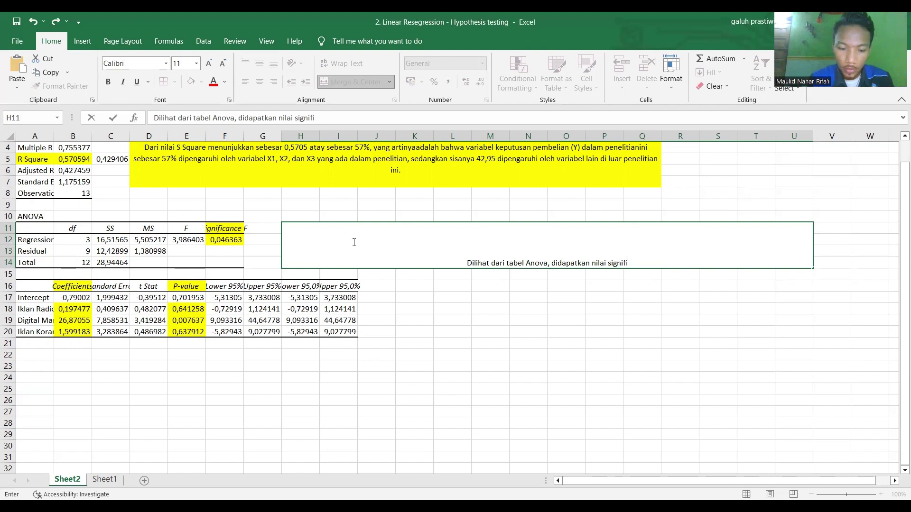
pyautogui.write('can')
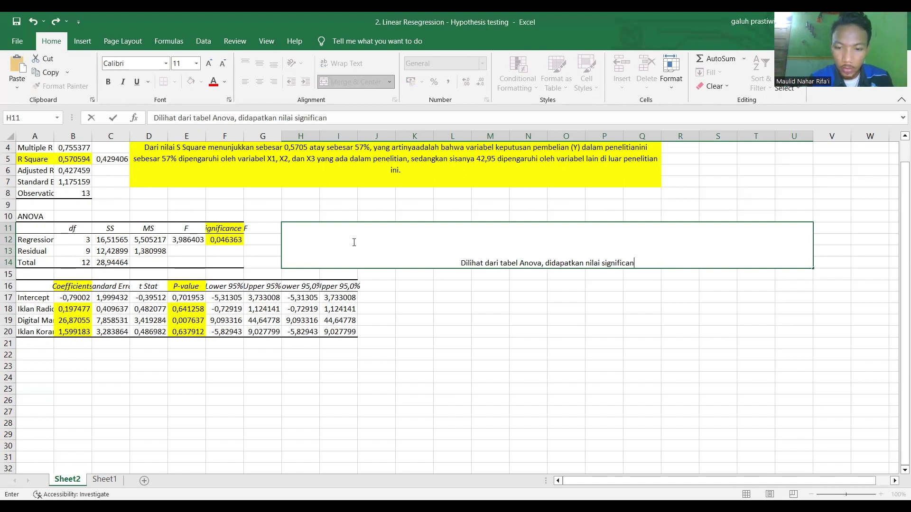
pyautogui.write('ce')
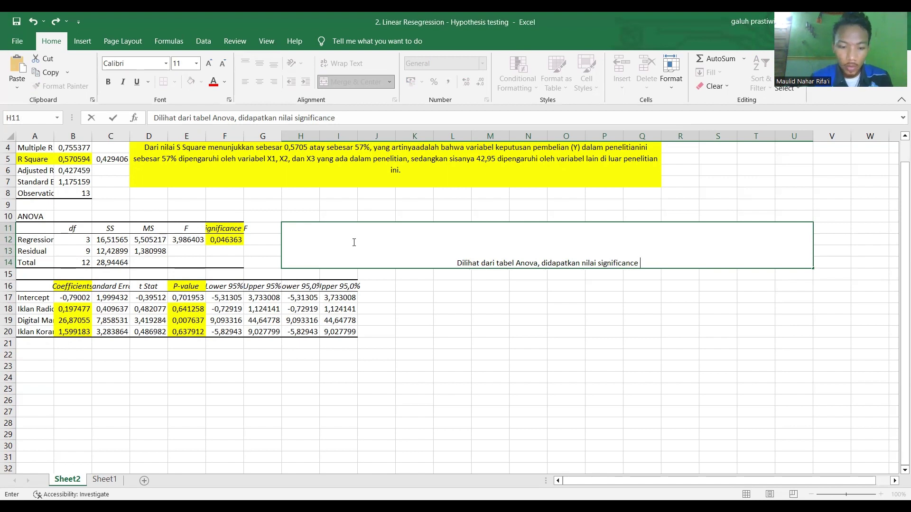
pyautogui.write(' F adalah sebesar ')
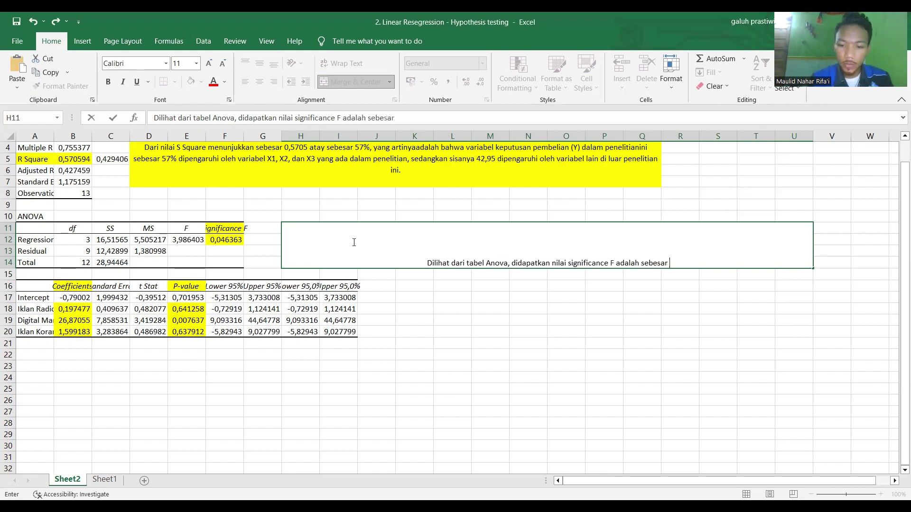
pyautogui.write('0,0')
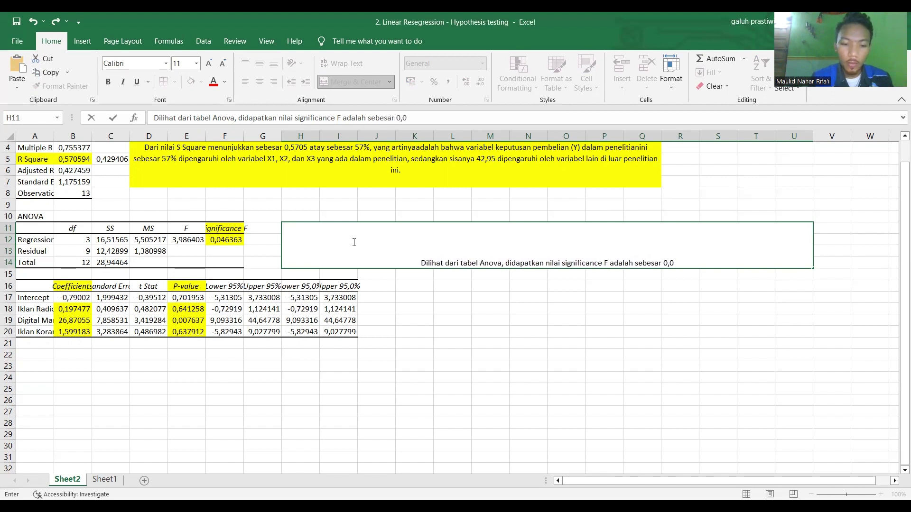
pyautogui.write('46')
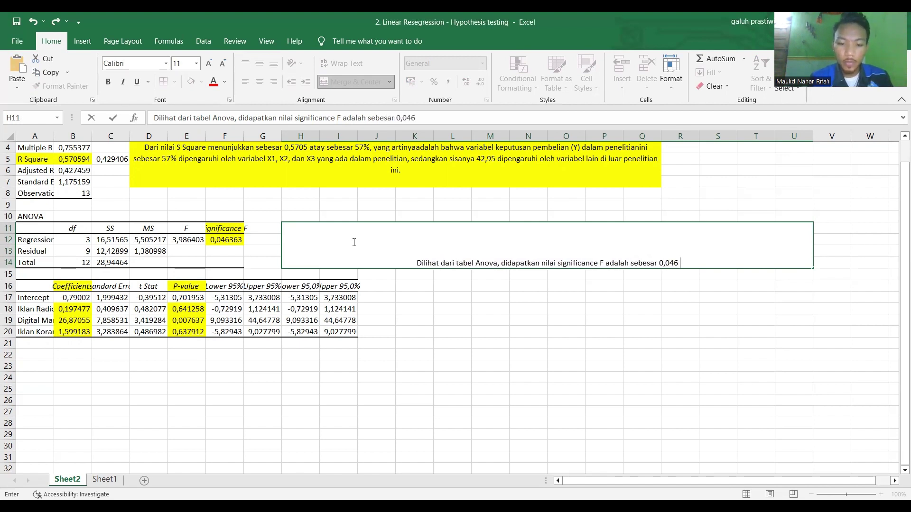
# Step: Extend the H11 interpretation with the threshold comparison "yang mana nilai tersebut lebih kecil (<) dari 0,05."
pyautogui.write(' yang mana')
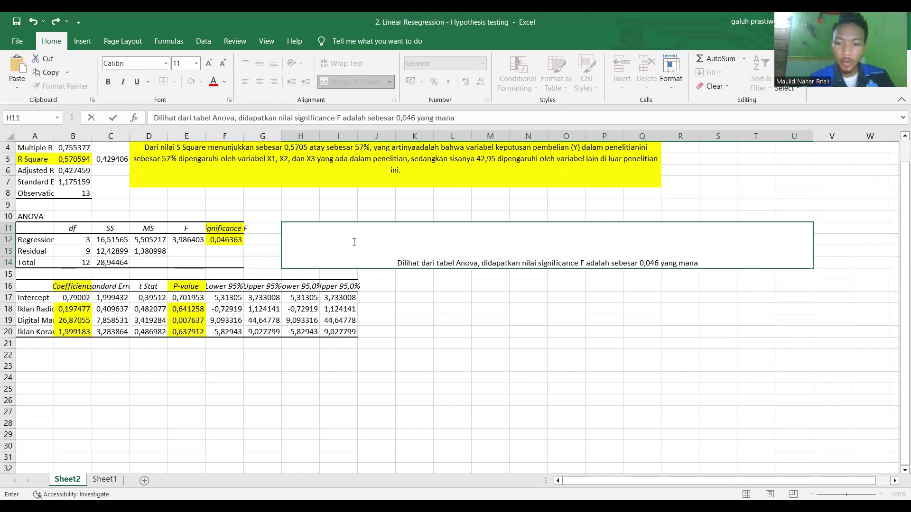
pyautogui.write('nil')
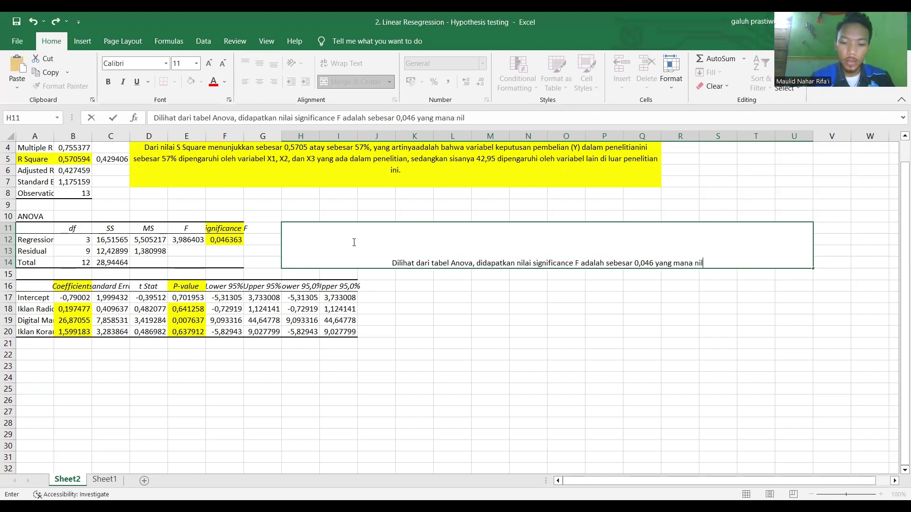
pyautogui.write('ai tersebut')
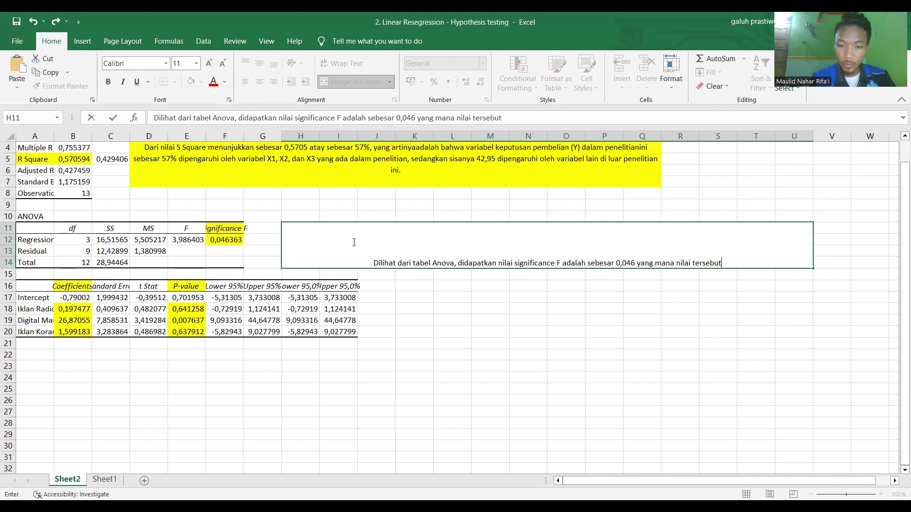
pyautogui.write(' lebih ')
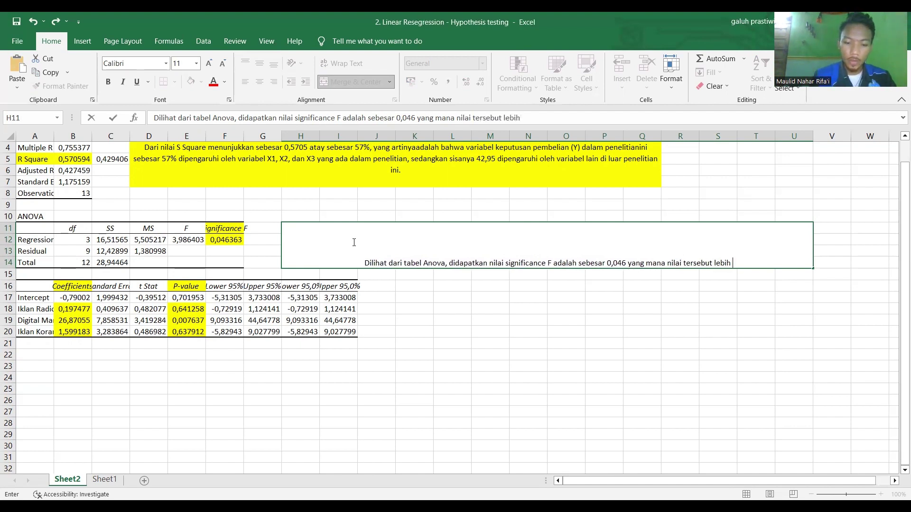
pyautogui.write('kecil')
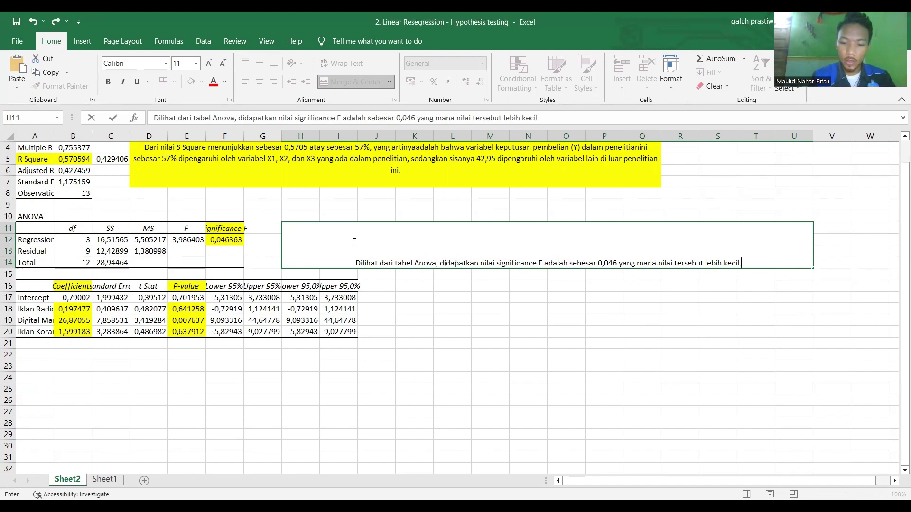
pyautogui.write(' (<')
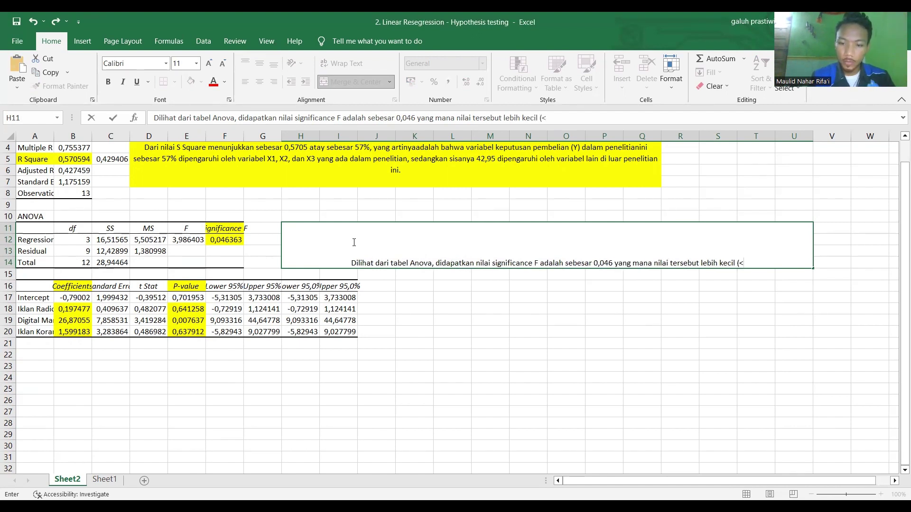
pyautogui.write(')')
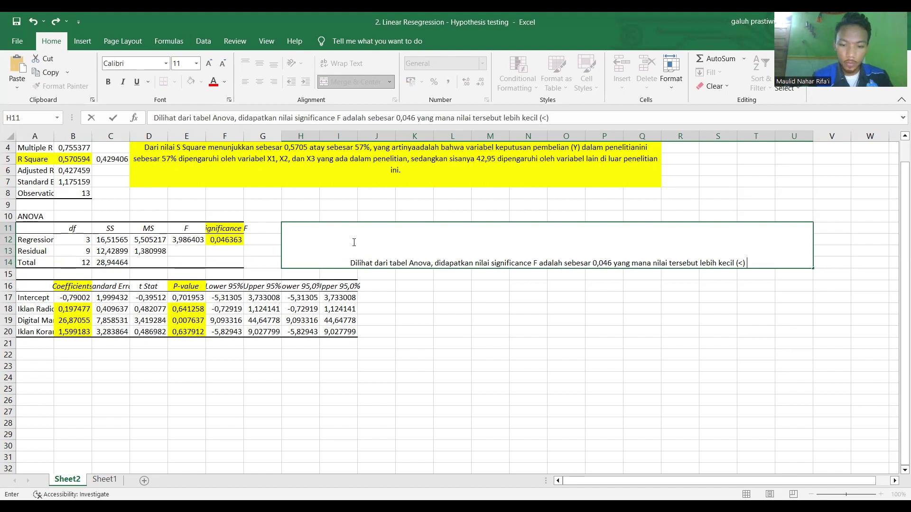
pyautogui.write(' dari ')
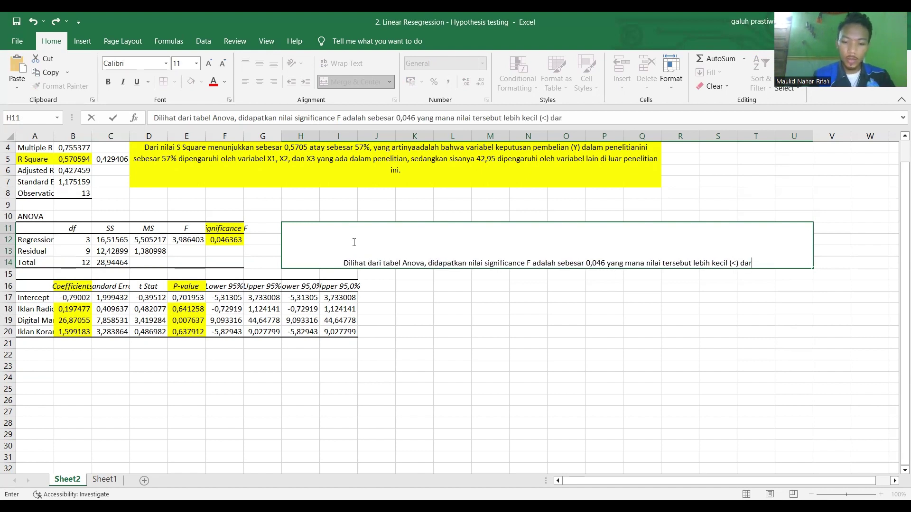
pyautogui.write('0,')
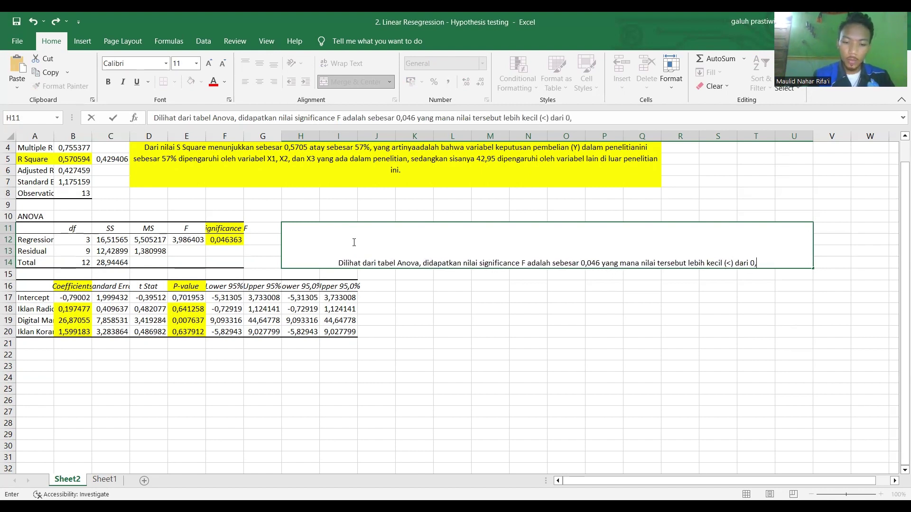
pyautogui.write('0')
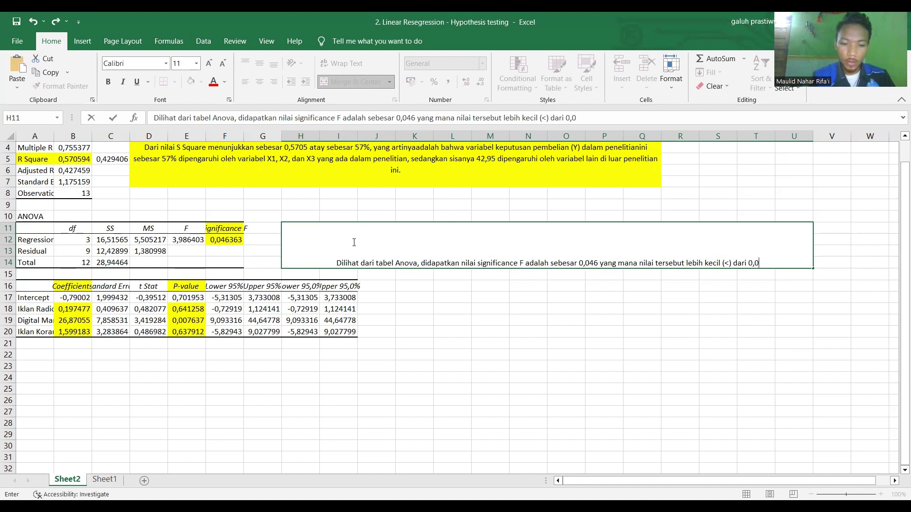
pyautogui.write('5. S')
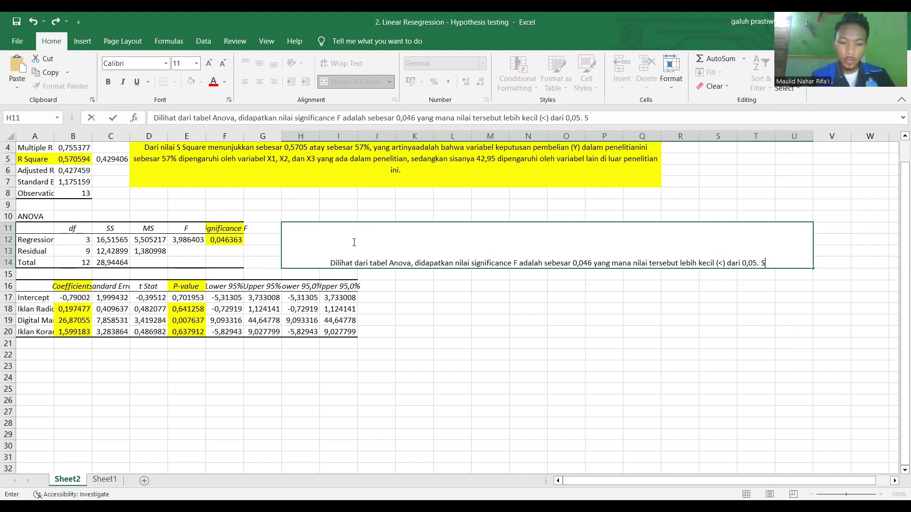
# Step: Start the concluding sentence in H11 with "Sehingga dapat disimpulkan bahwa secara stimulan/bersamaan"
pyautogui.write('ehingga ')
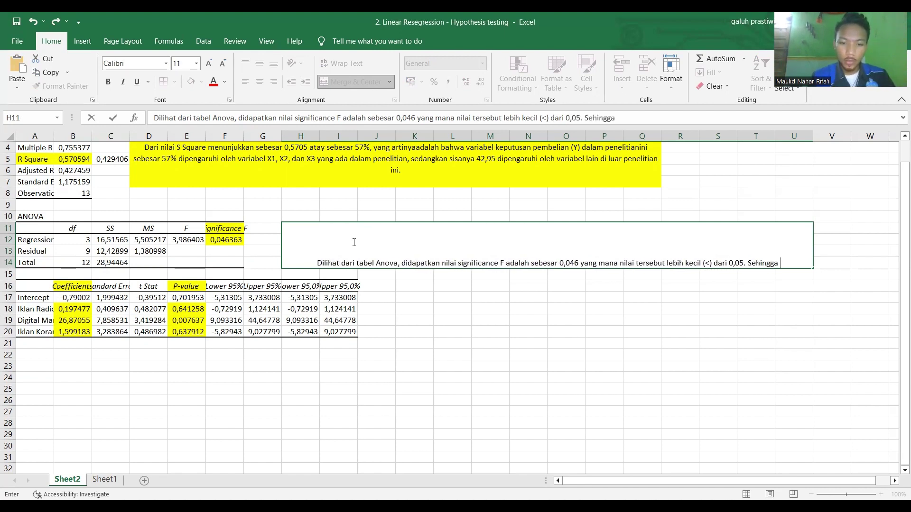
pyautogui.write('dapat disim')
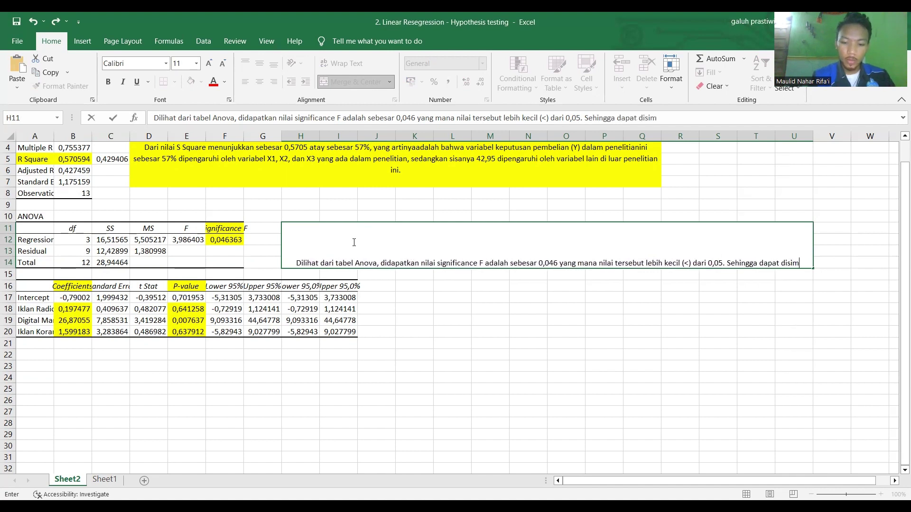
pyautogui.write('pulkan b')
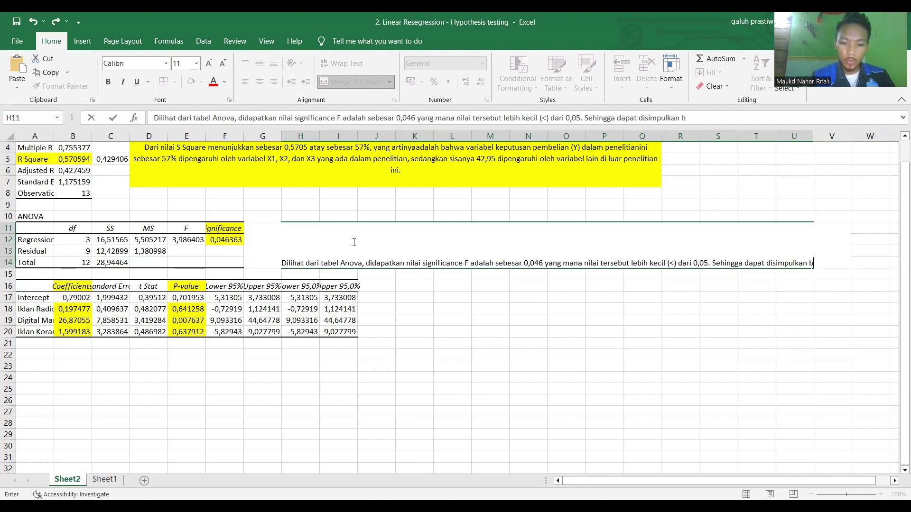
pyautogui.write('ahwa se')
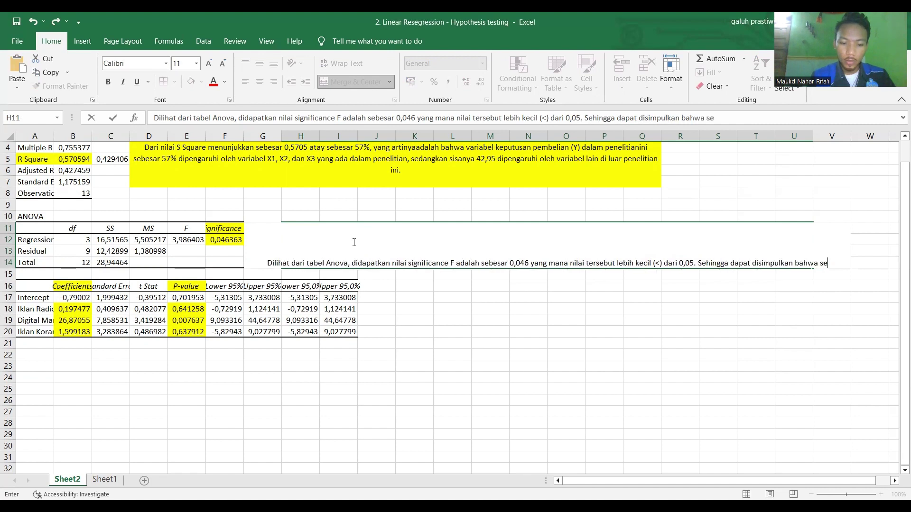
pyautogui.write('cara stimul')
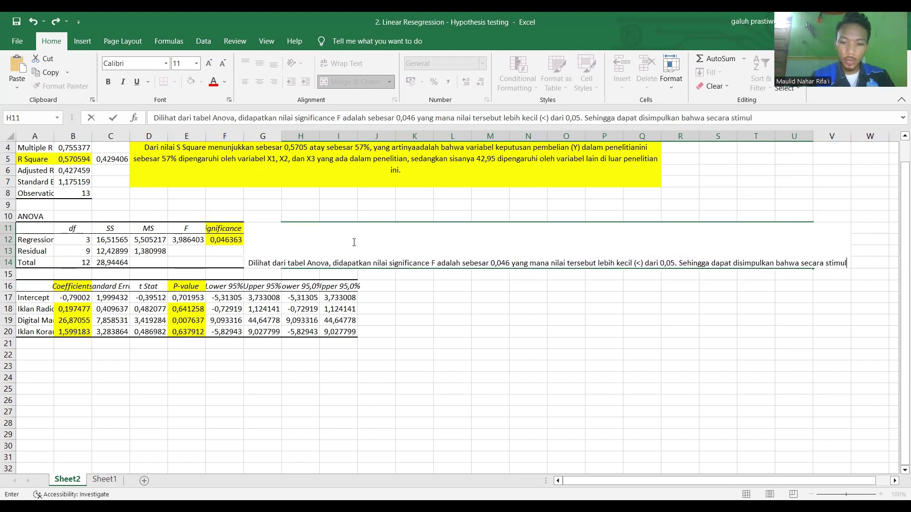
pyautogui.write('an')
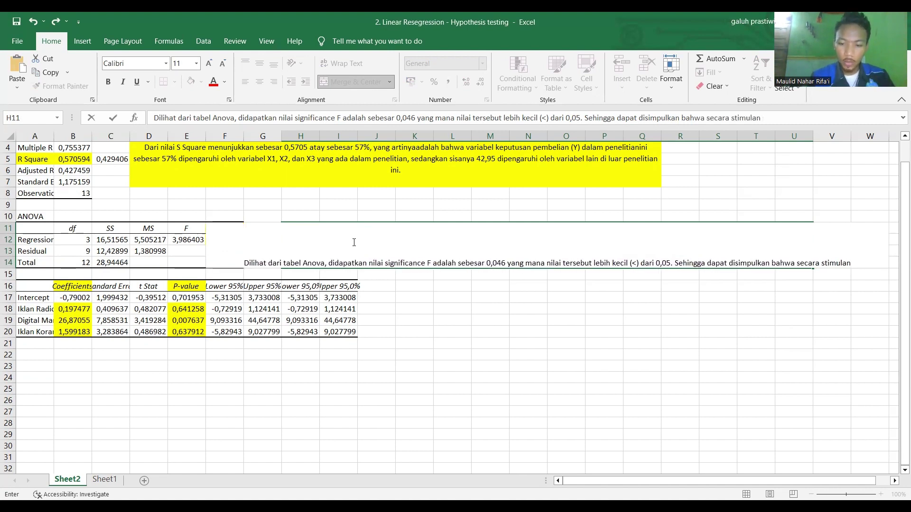
pyautogui.write(')')
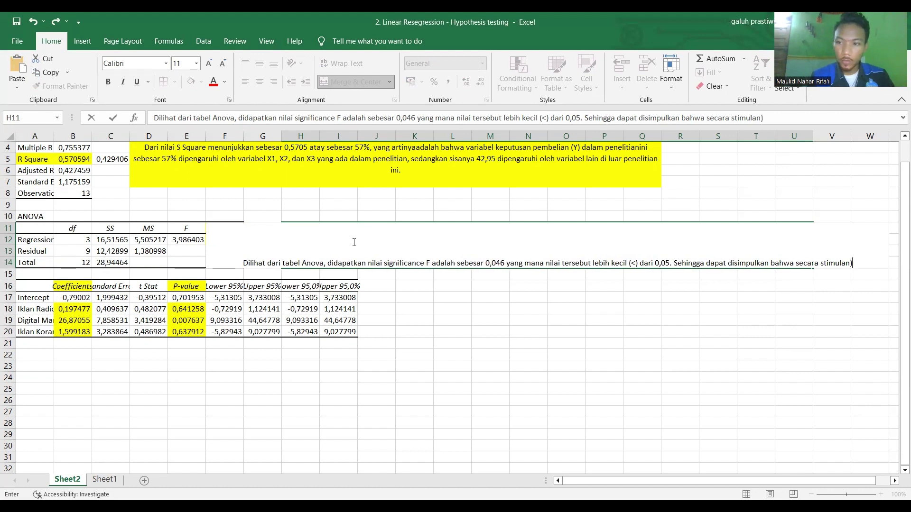
pyautogui.press('BackSpace')
pyautogui.write('/b')
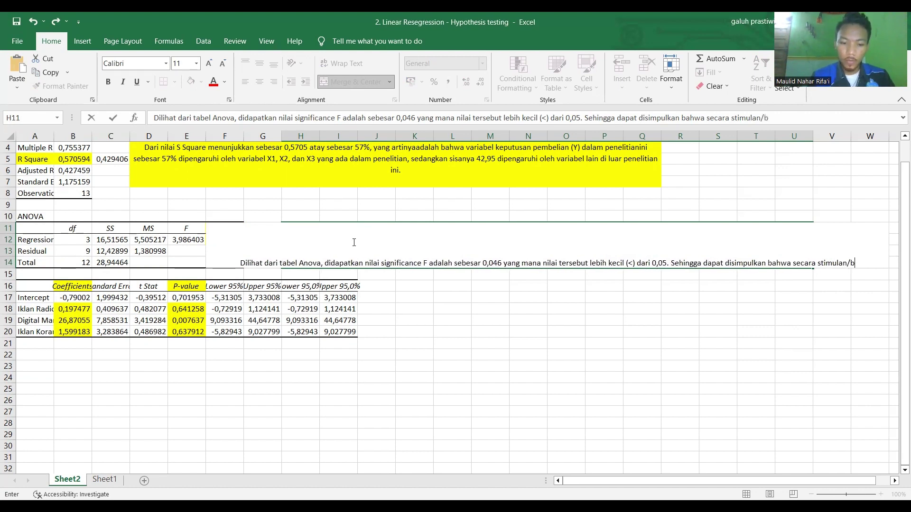
pyautogui.write('ersamaan')
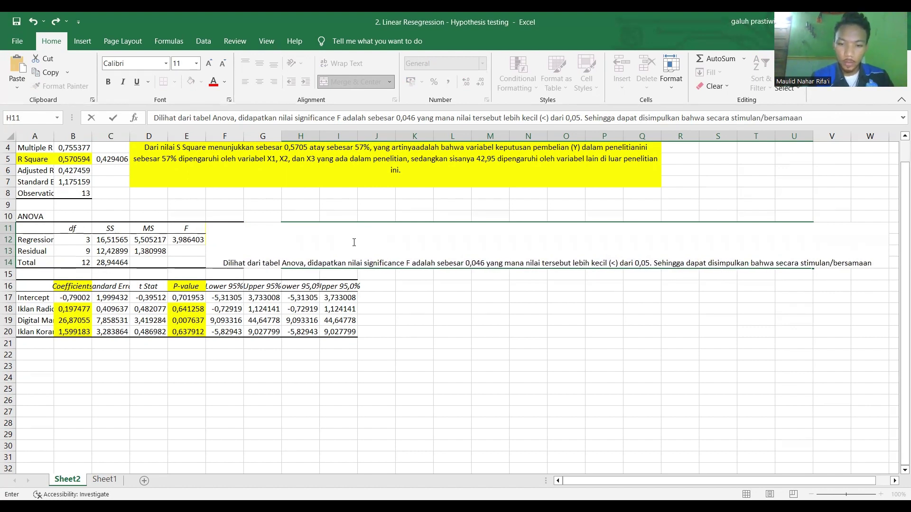
# Step: Continue the concluding sentence in H11 with "ketiga variabel independen dalam penelitian"
pyautogui.write(' ket')
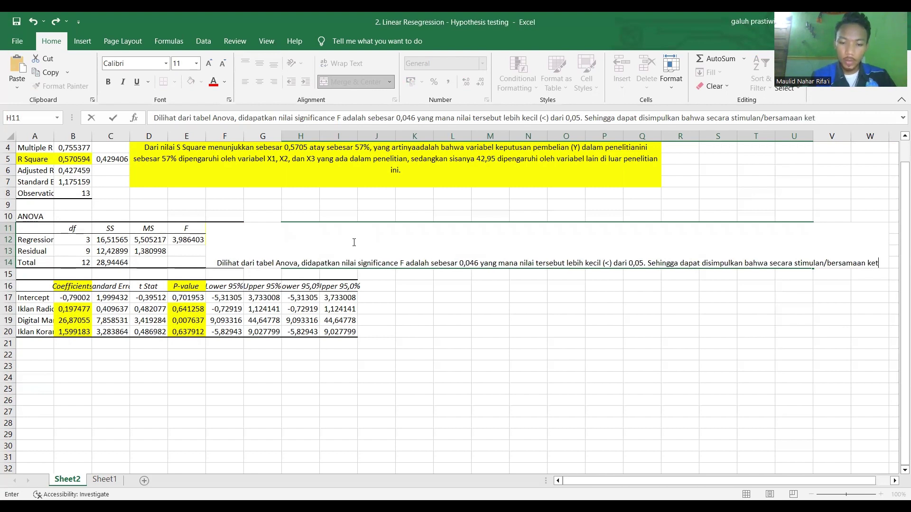
pyautogui.write('iga variabel')
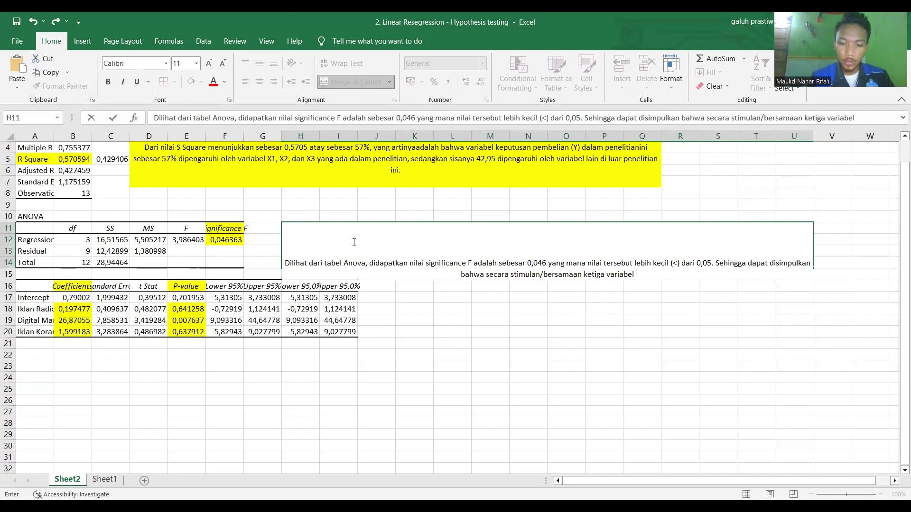
pyautogui.write(' independe')
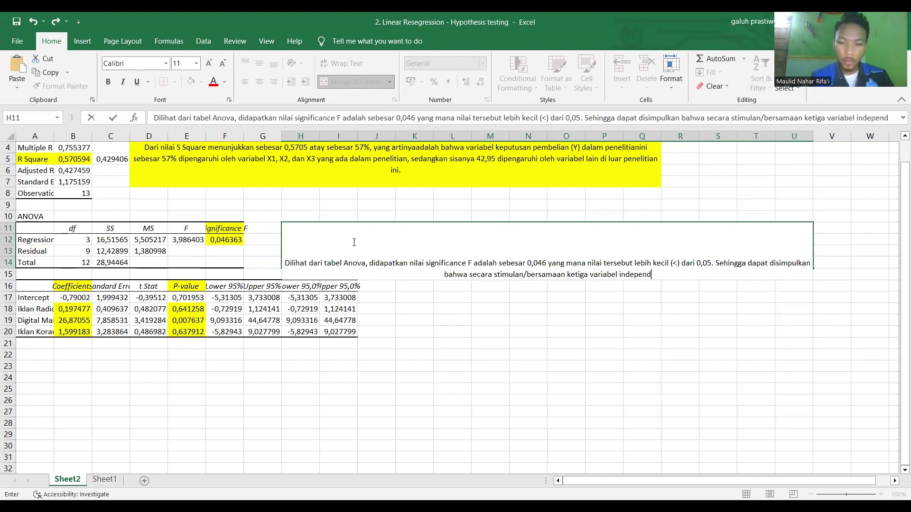
pyautogui.write('n ')
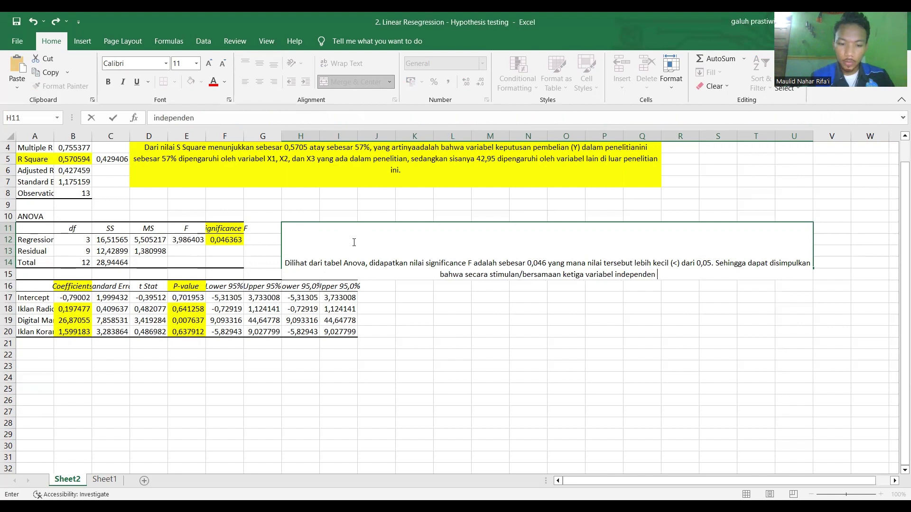
pyautogui.write('dalam pee')
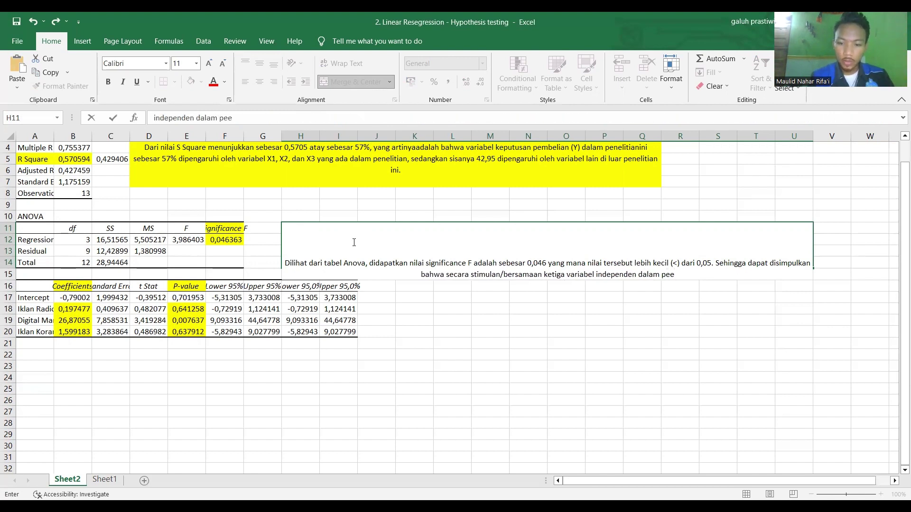
pyautogui.press('BackSpace')
pyautogui.write('n')
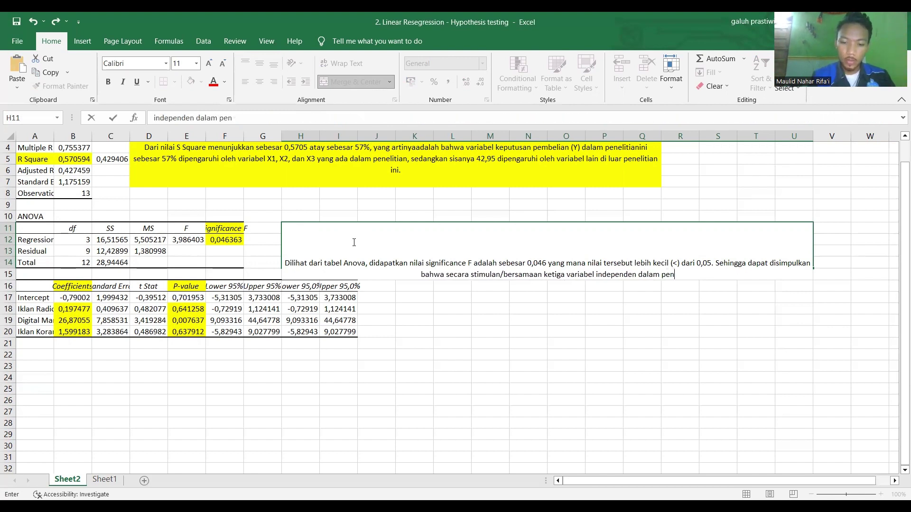
pyautogui.write('elitian ')
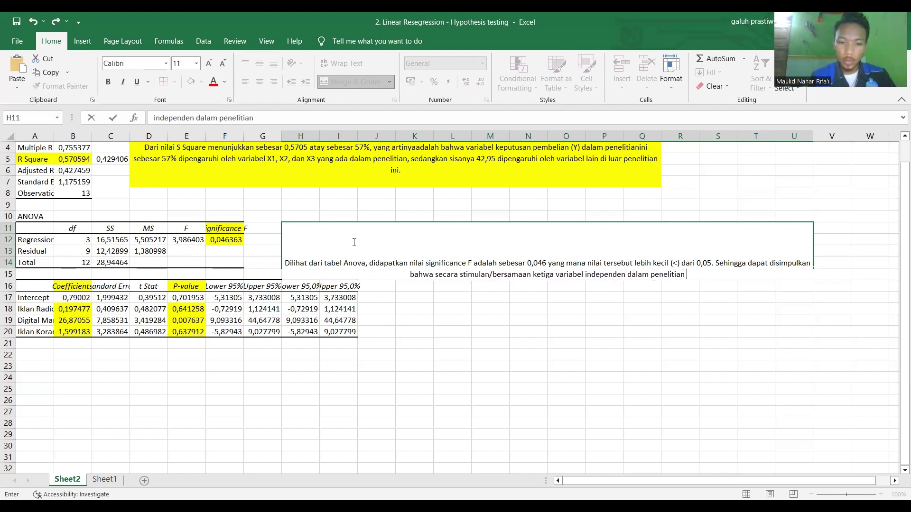
# Step: Extend the H11 conclusion with "ini memiliki pengaruh yang signifikan terhadap"
pyautogui.write('ini memilik')
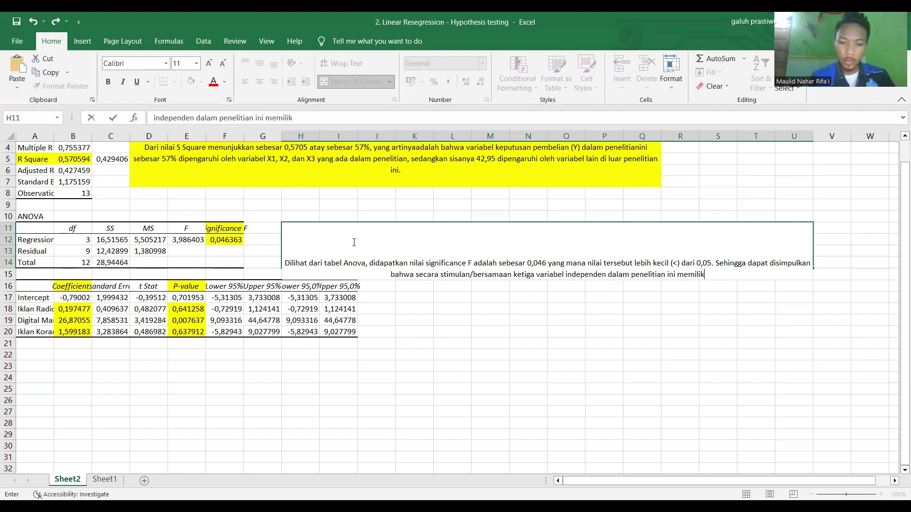
pyautogui.write('i pengaruh')
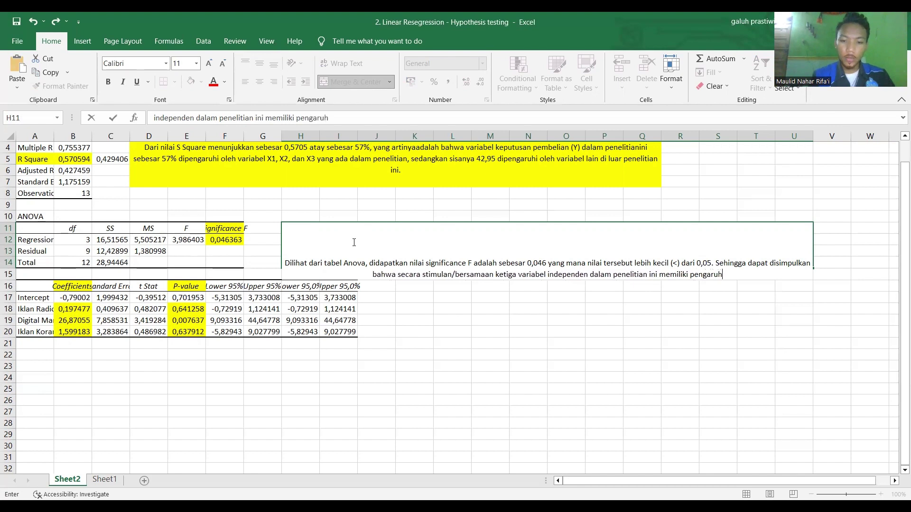
pyautogui.write(' y')
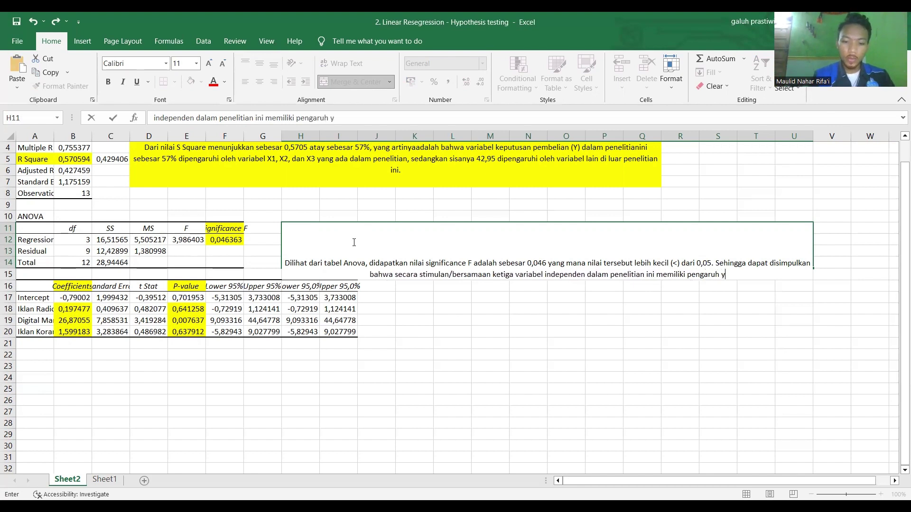
pyautogui.write('ang signifikan')
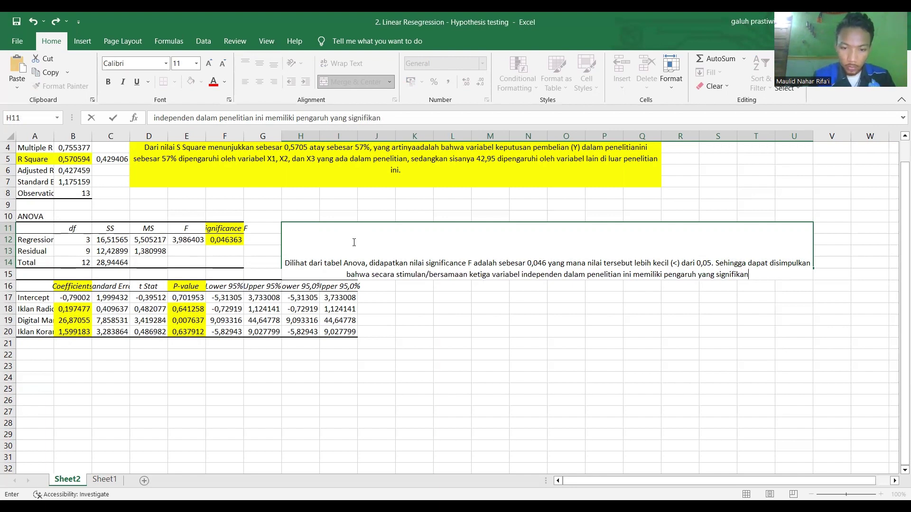
pyautogui.write(' terhada')
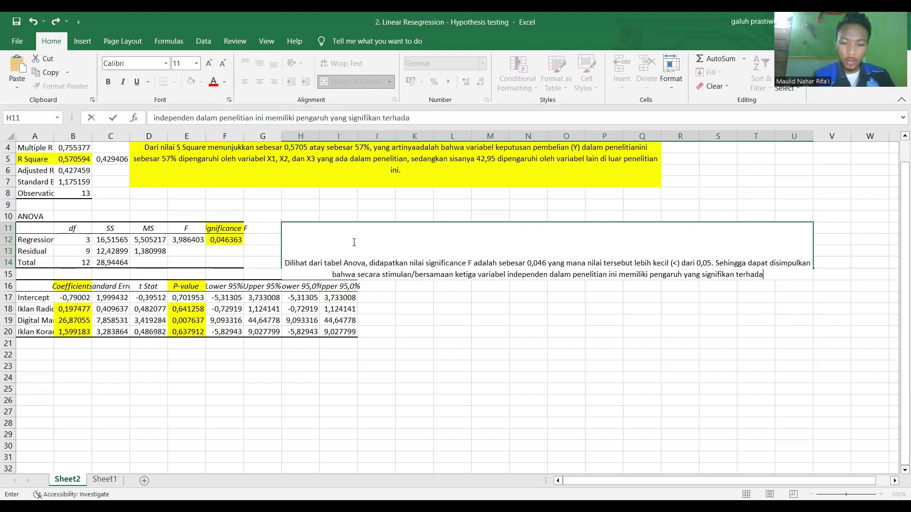
pyautogui.write('p')
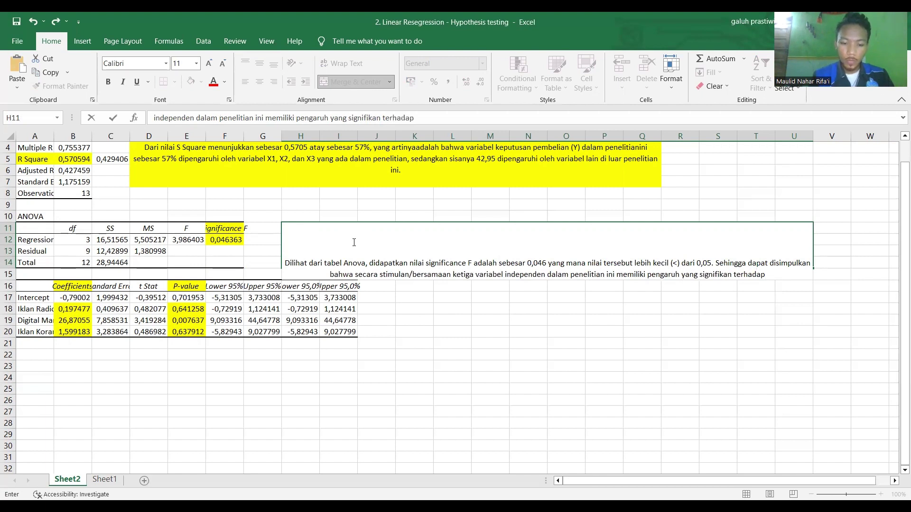
# Step: Finish the H11 interpretation with "variabel keputusan pembelian (Y)." and commit the cell entry
pyautogui.write(' variabel')
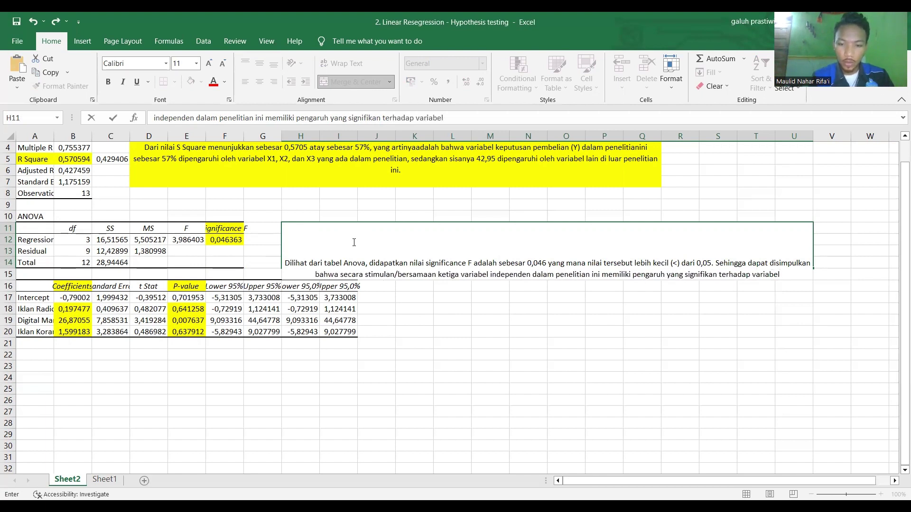
pyautogui.write(' keputusa')
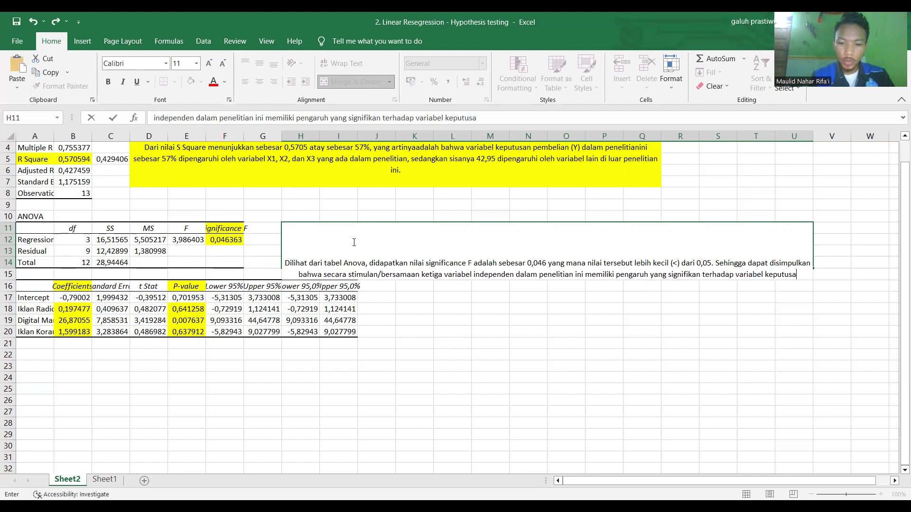
pyautogui.write('n pebe')
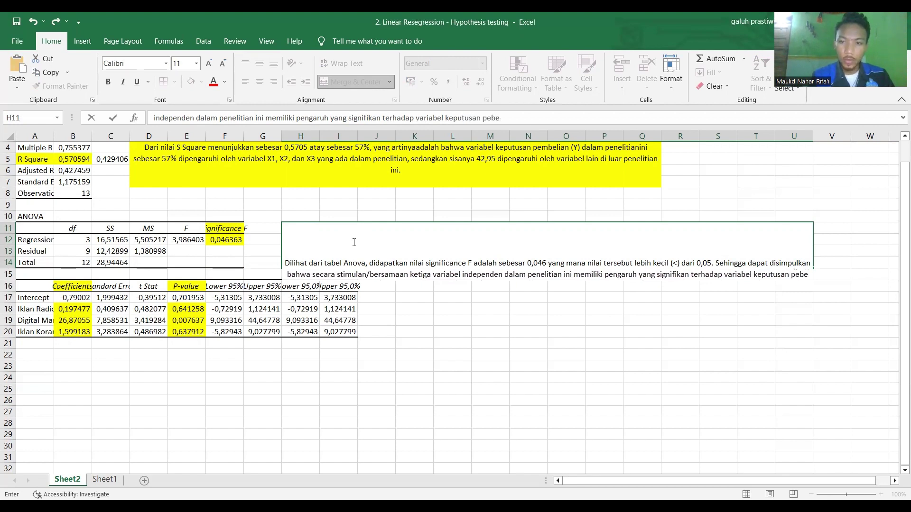
pyautogui.press('BackSpace')
pyautogui.press('BackSpace')
pyautogui.write('mbel')
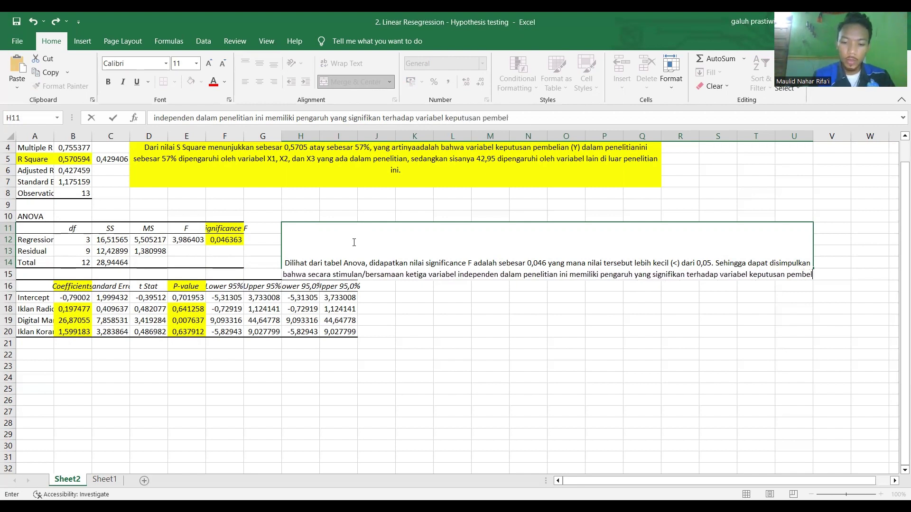
pyautogui.write('ian (')
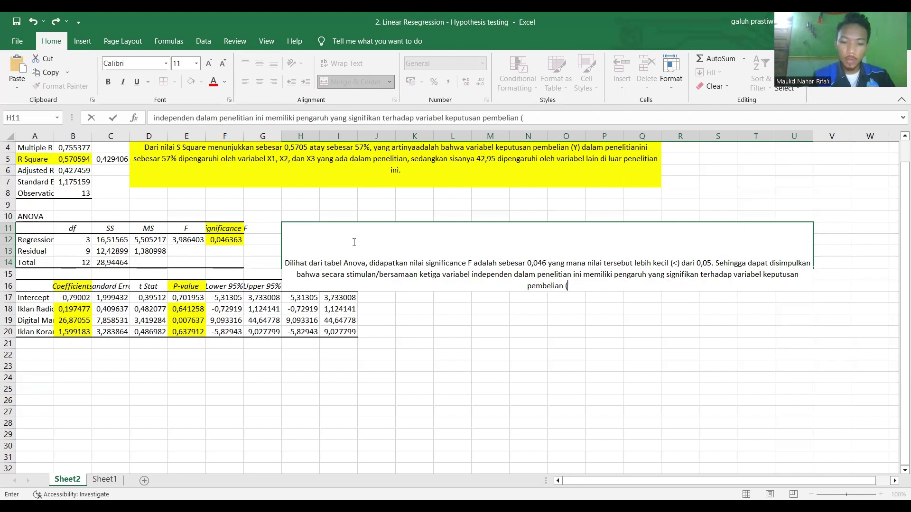
pyautogui.write('Y)')
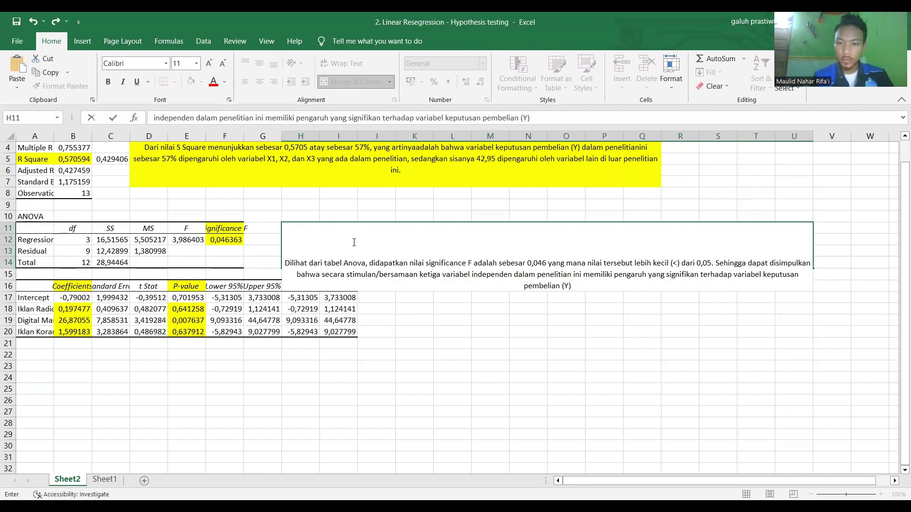
pyautogui.write('.')
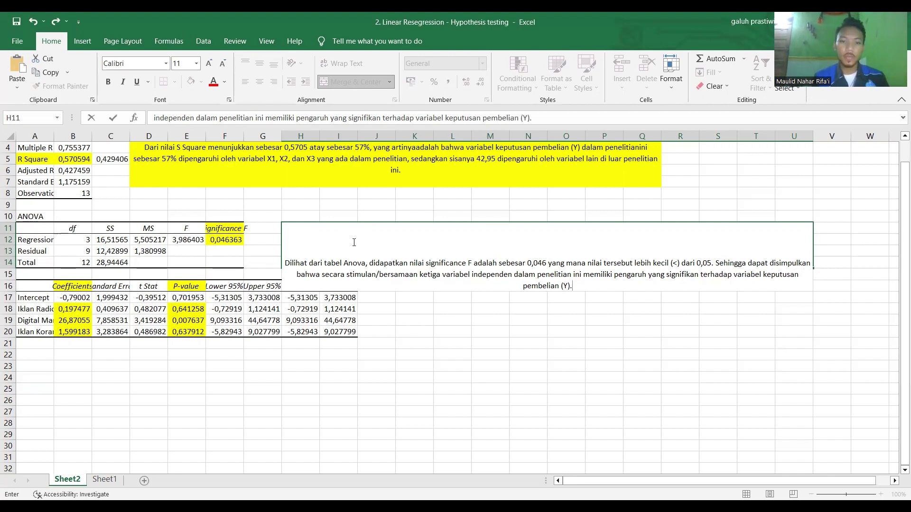
pyautogui.hotkey('ctrl', 'shift', 'Home')
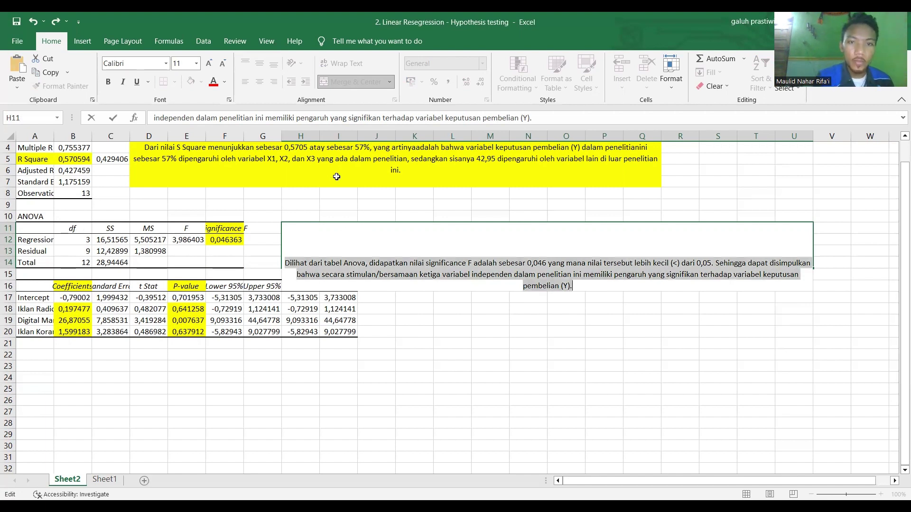
pyautogui.click(387, 208)
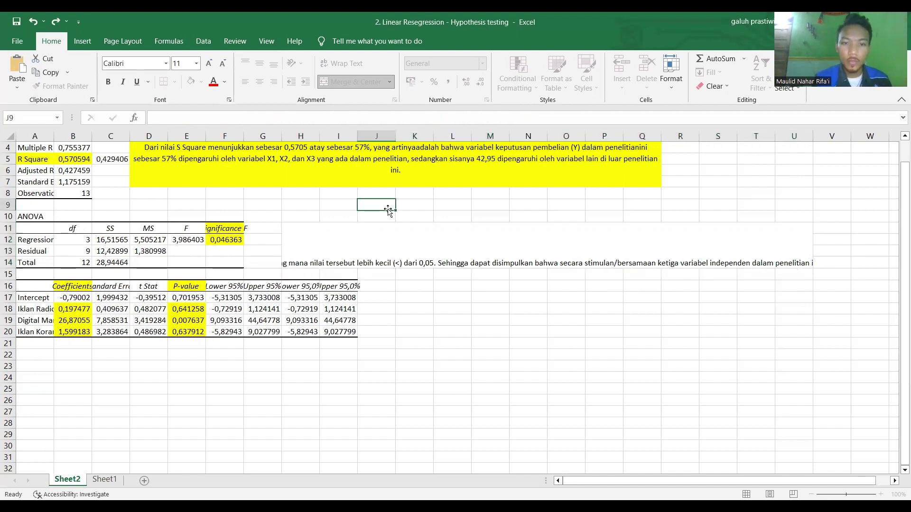
# Step: Wrap the ANOVA interpretation text in H11, center it vertically and fill the cell with yellow
pyautogui.click(393, 241)
pyautogui.click(340, 64)
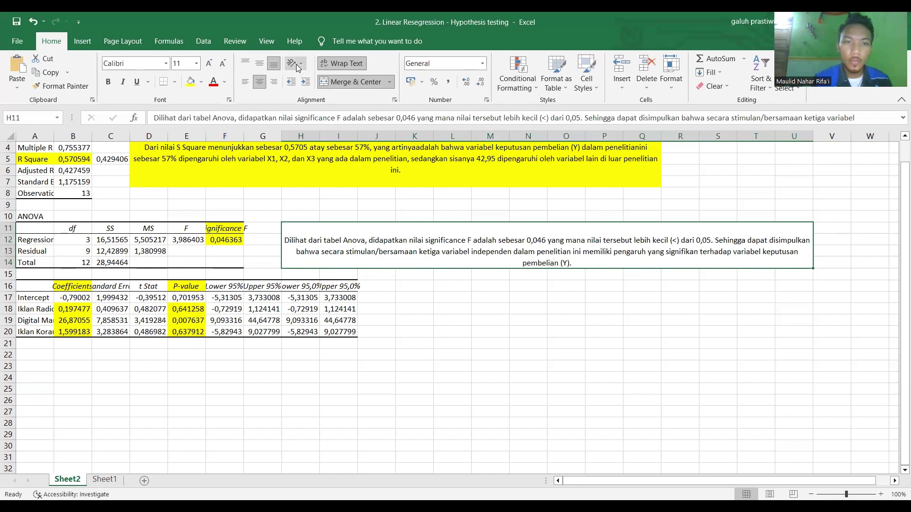
pyautogui.click(261, 65)
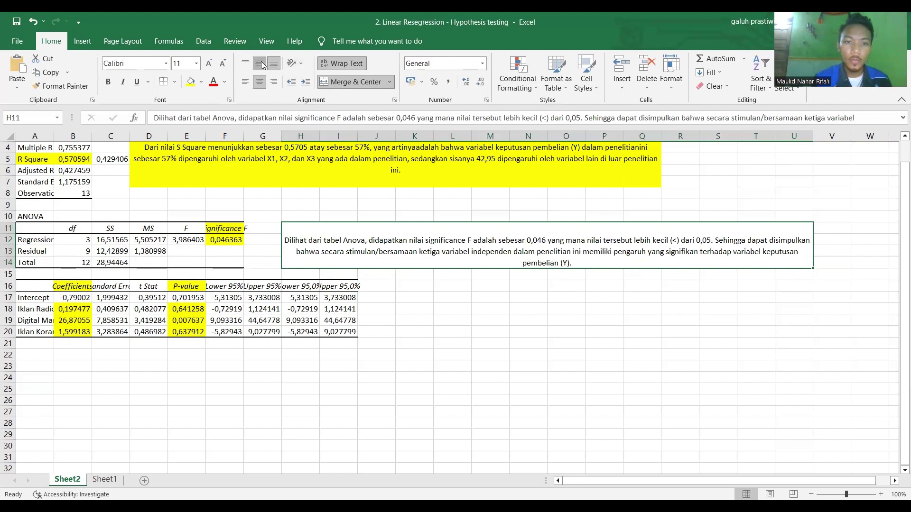
pyautogui.click(193, 83)
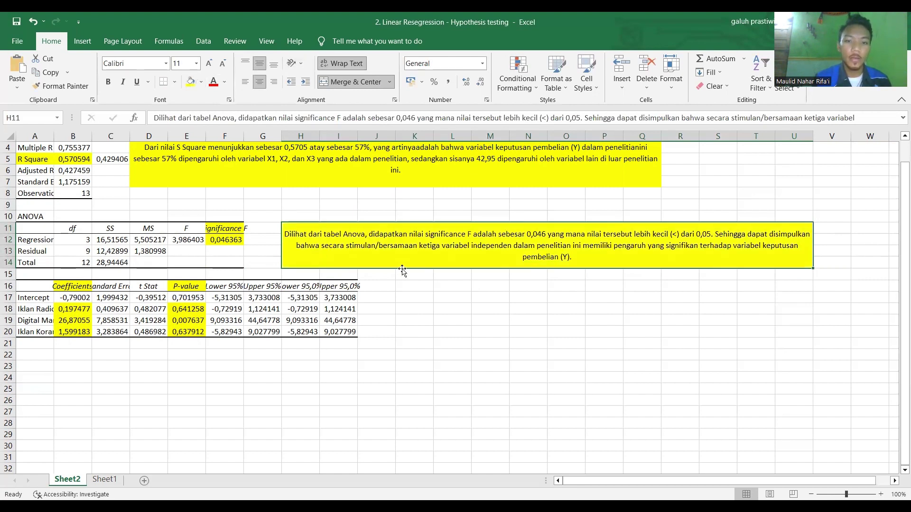
# Step: Merge and center the range A22:O32 below the coefficients table
pyautogui.scroll(-2, 403, 271)
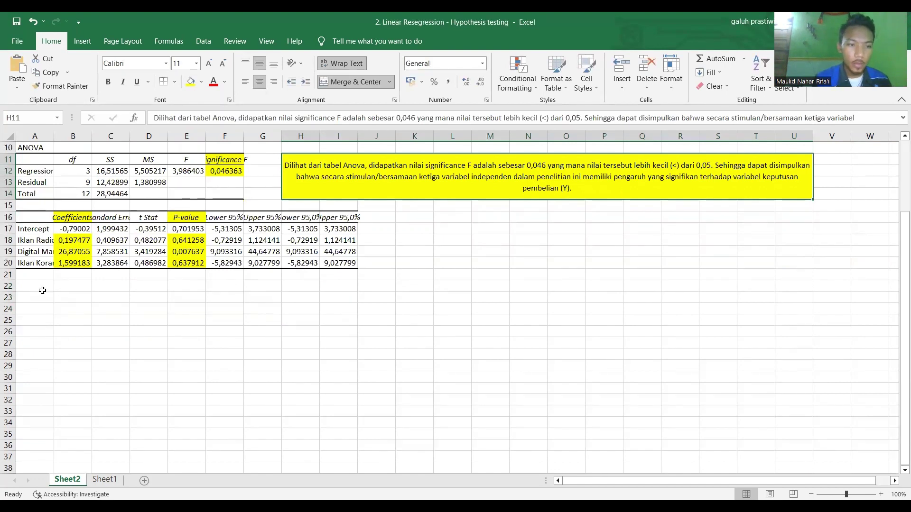
pyautogui.moveTo(38, 287); pyautogui.dragTo(578, 402)
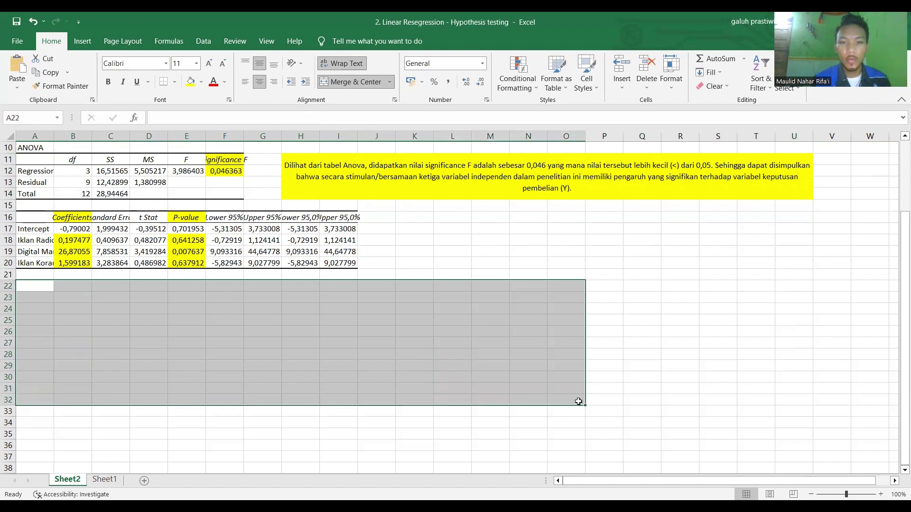
pyautogui.click(360, 85)
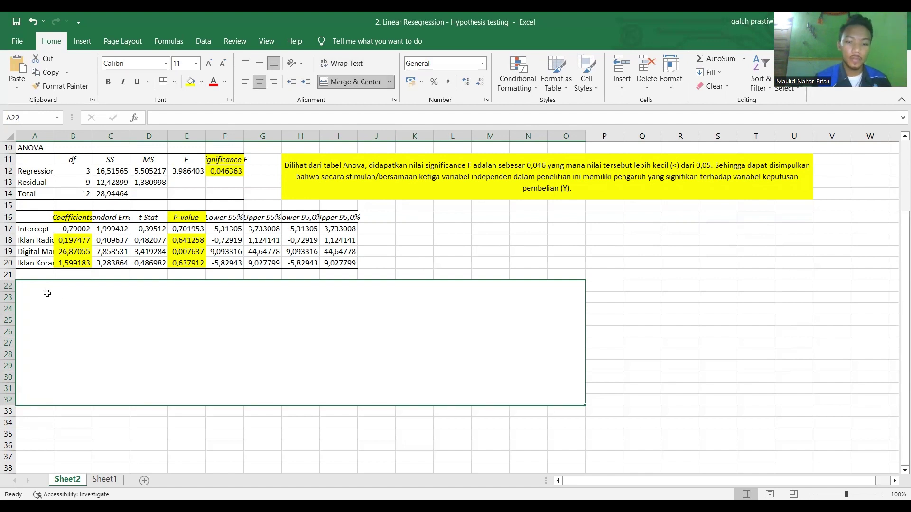
# Step: Enter "1." in merged cell A22 and align the cell's content to its top-left corner
pyautogui.write('1.')
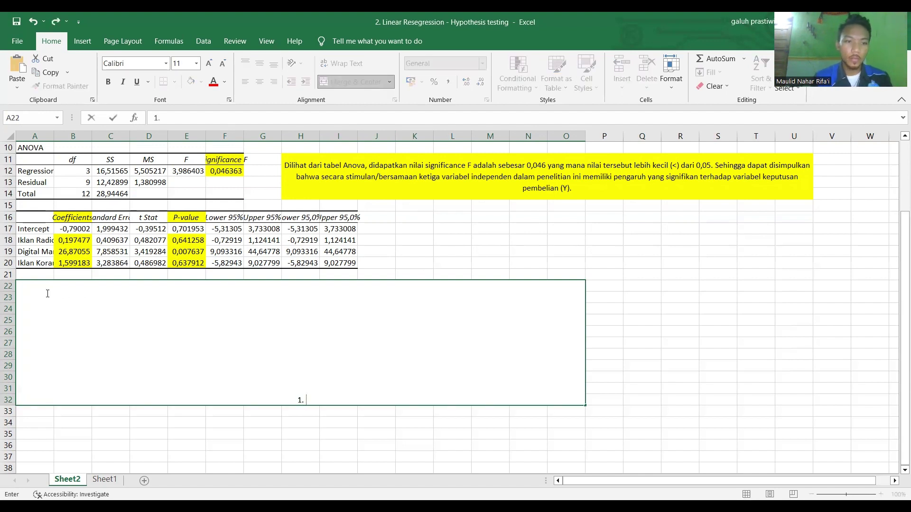
pyautogui.click(439, 229)
pyautogui.click(370, 332)
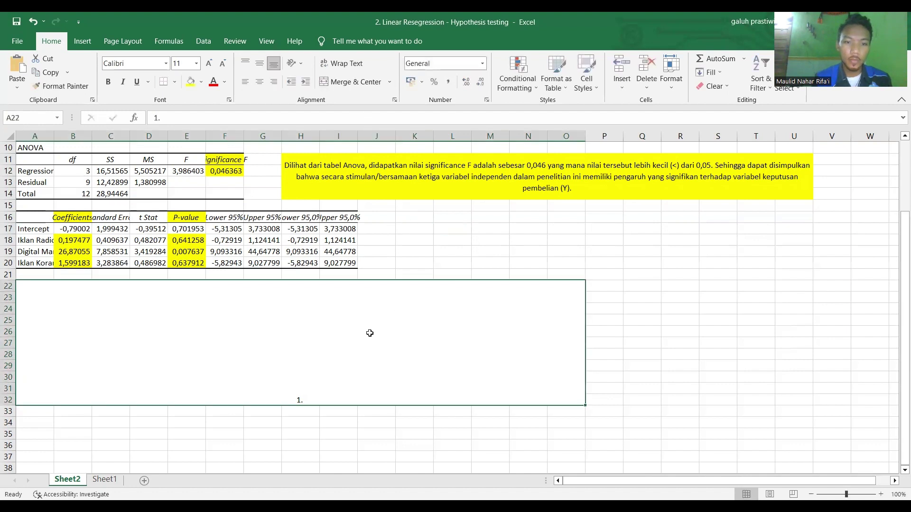
pyautogui.click(247, 83)
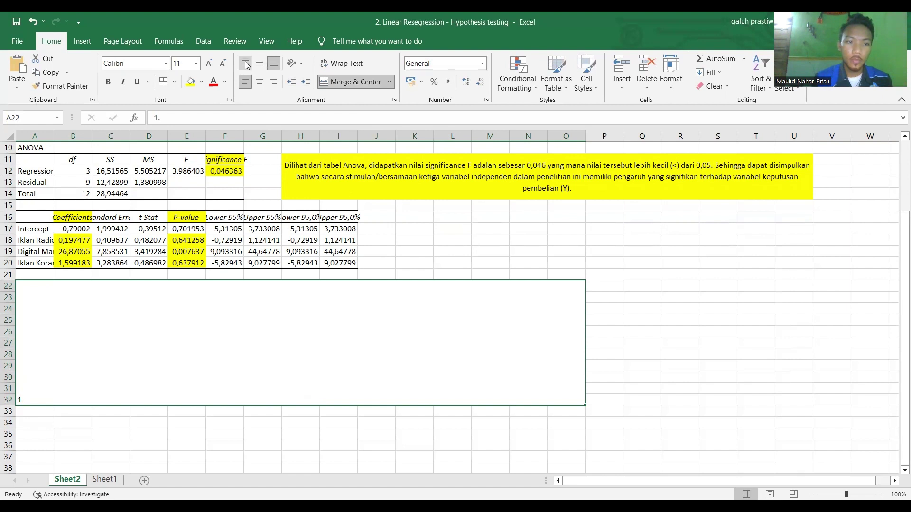
pyautogui.click(244, 65)
# Step: Replace the content of merged cell A22 with the heading "1. Iklan Radio (X1) :"
pyautogui.press('BackSpace')
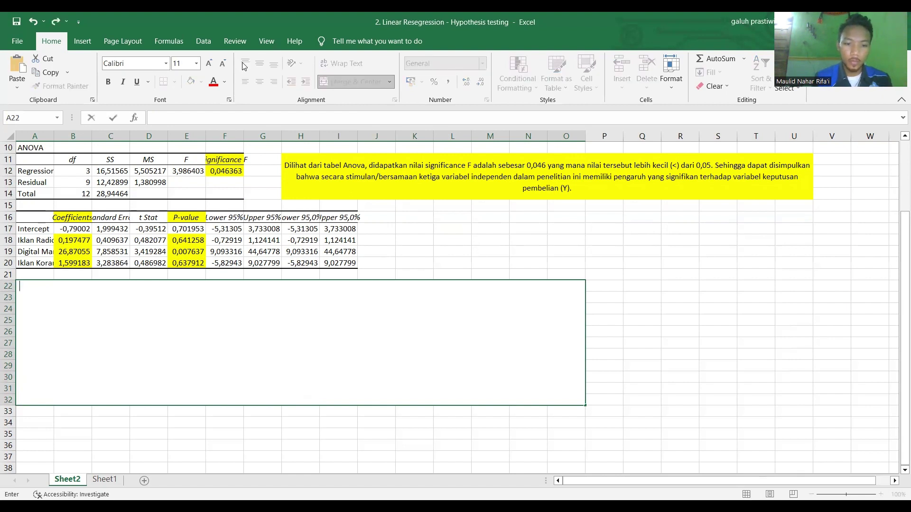
pyautogui.write('I')
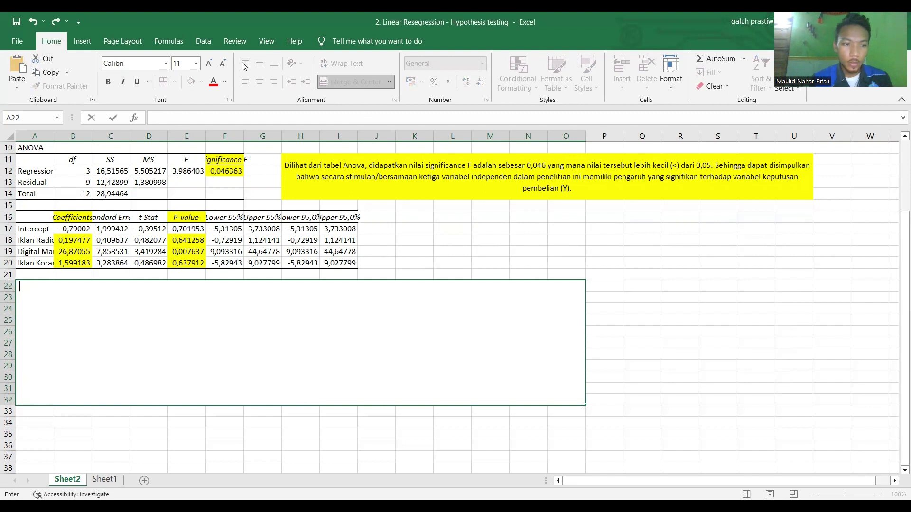
pyautogui.write('1. Ikla')
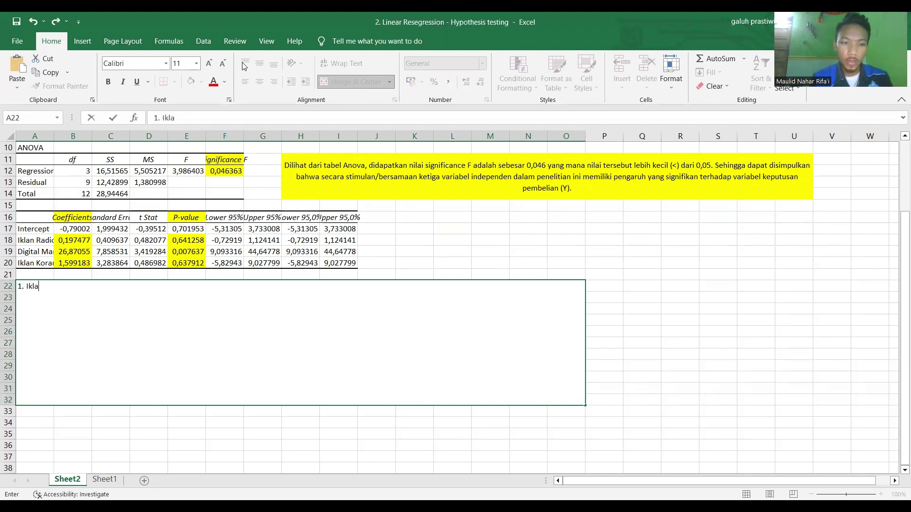
pyautogui.write('n ')
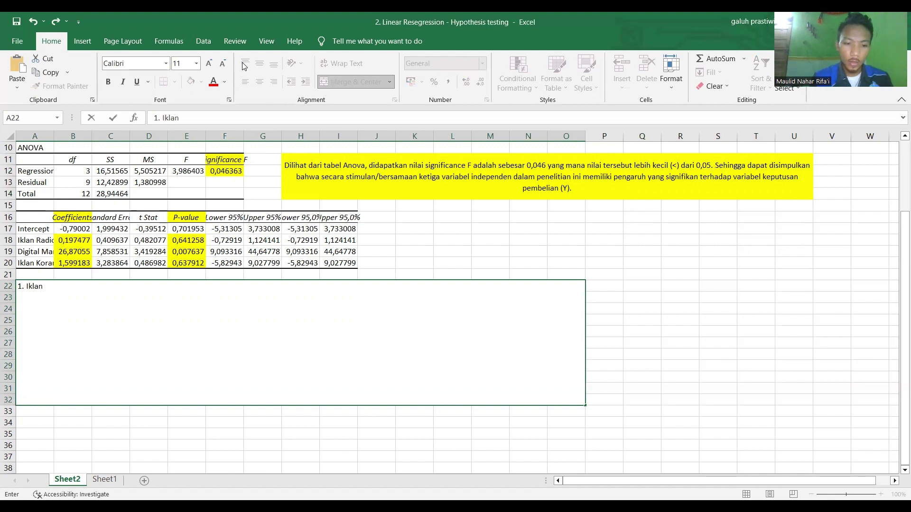
pyautogui.write('Rad')
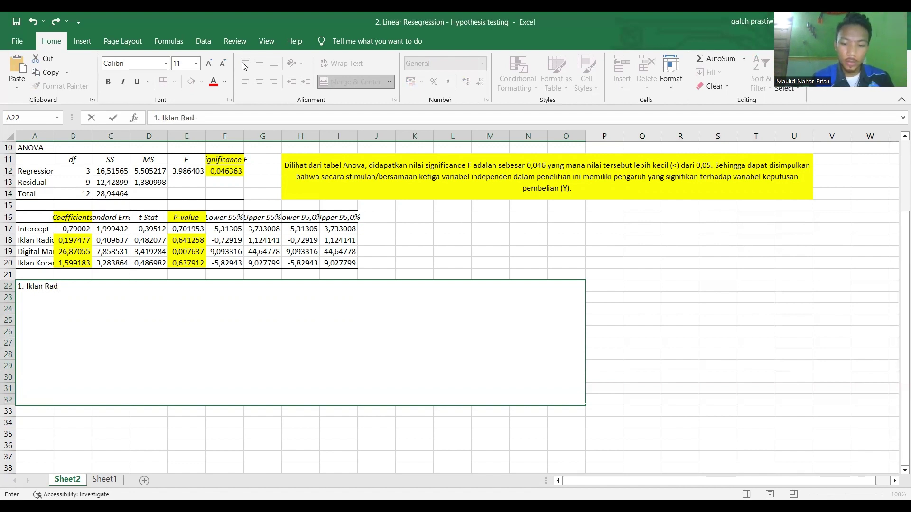
pyautogui.write('io')
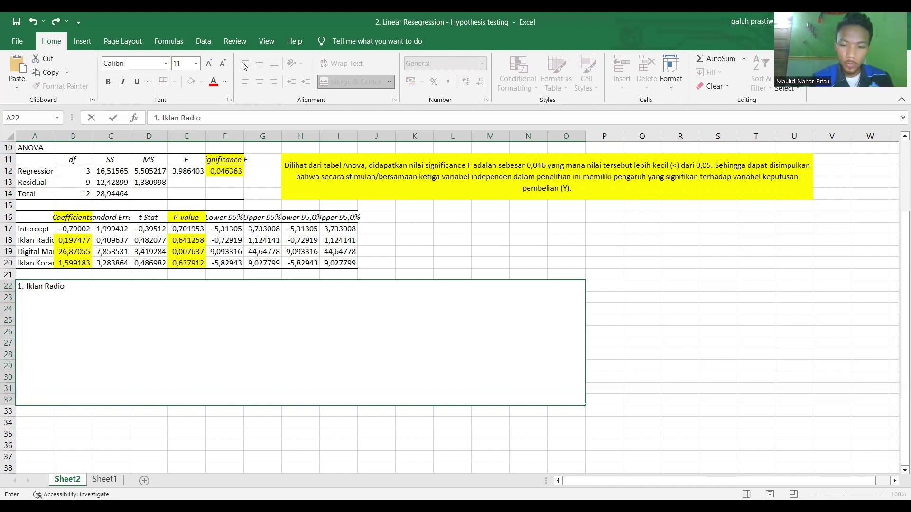
pyautogui.write(' (X1)')
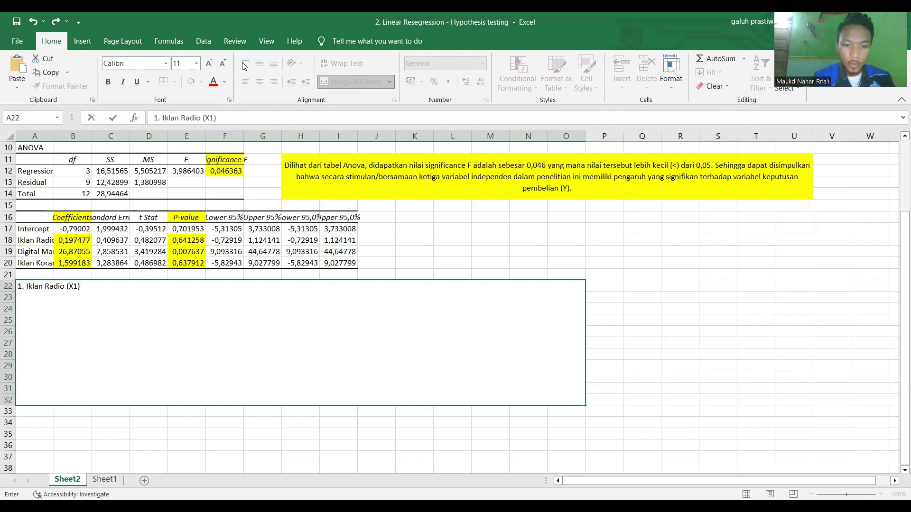
pyautogui.write(' : ')
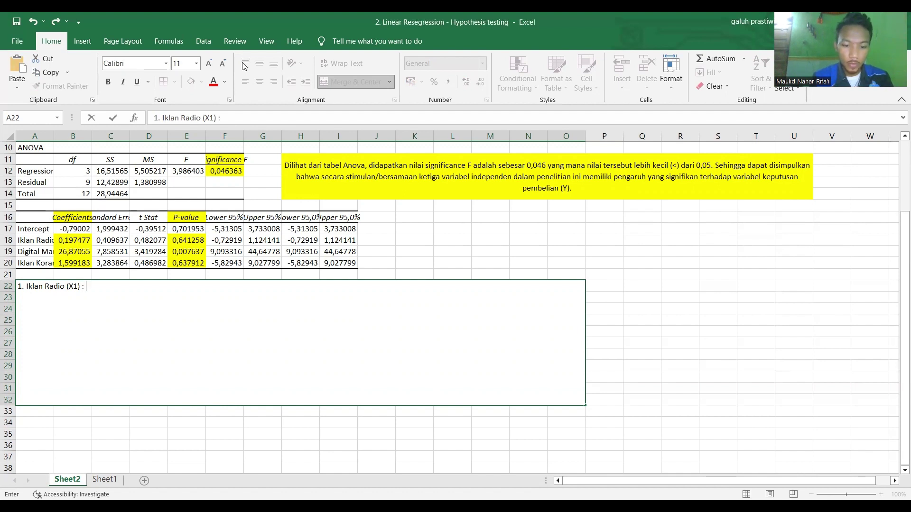
# Step: Begin the interpretation sentence after the A22 heading with "Variabel Iklan Radio (X1)"
pyautogui.write('vARIABEL ==')
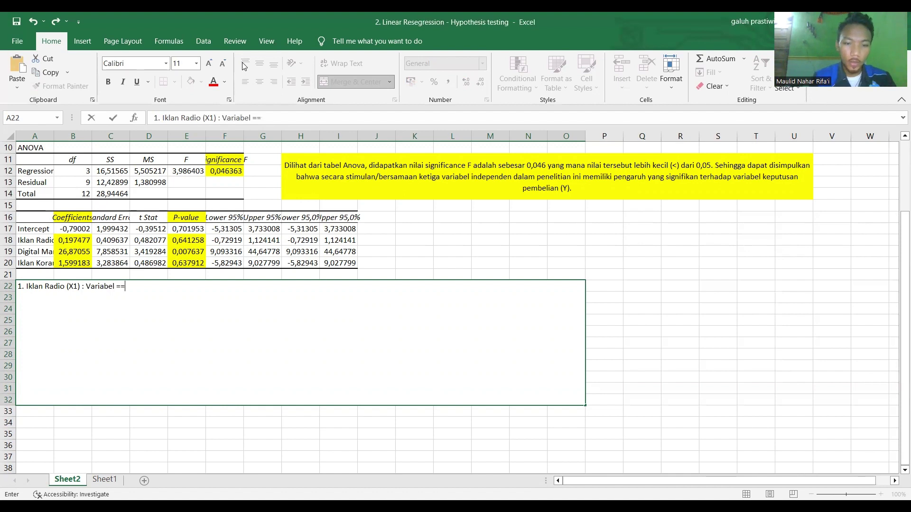
pyautogui.press('BackSpace')
pyautogui.press('BackSpace')
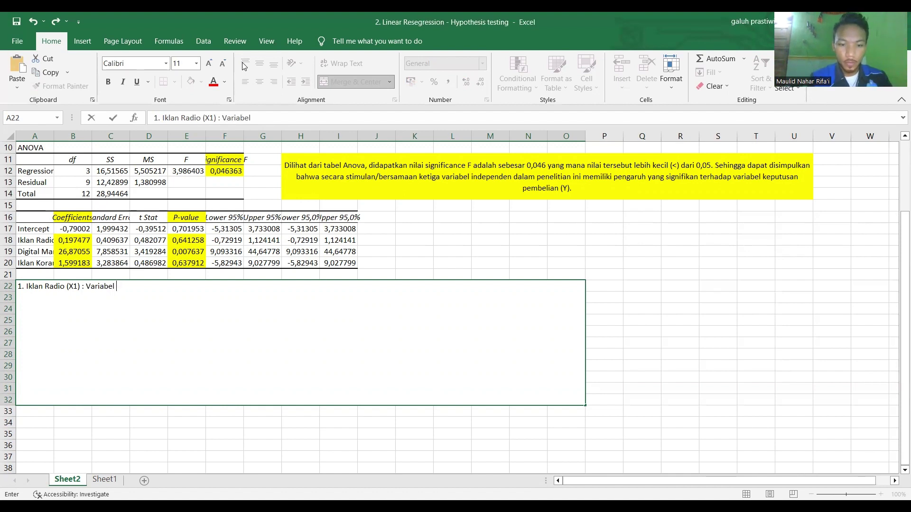
pyautogui.write('Iklan Rad')
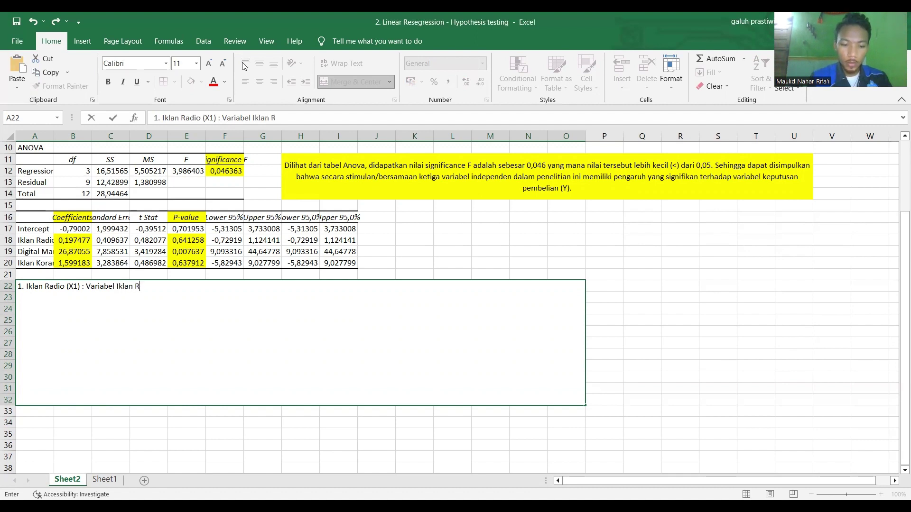
pyautogui.write('io')
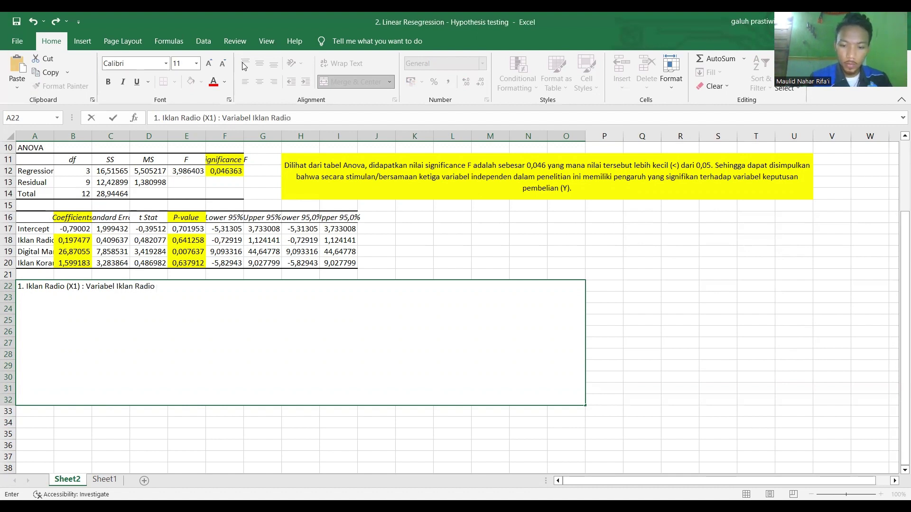
pyautogui.write(' (X')
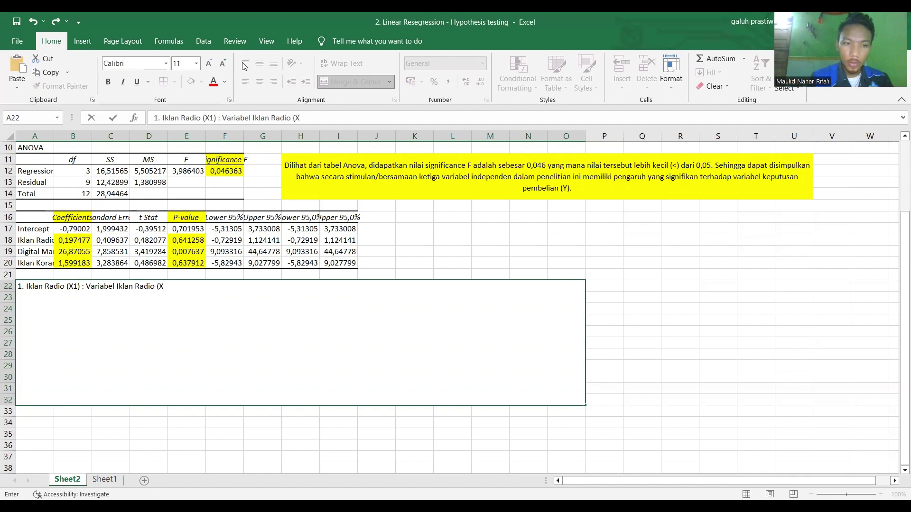
pyautogui.write('1) ')
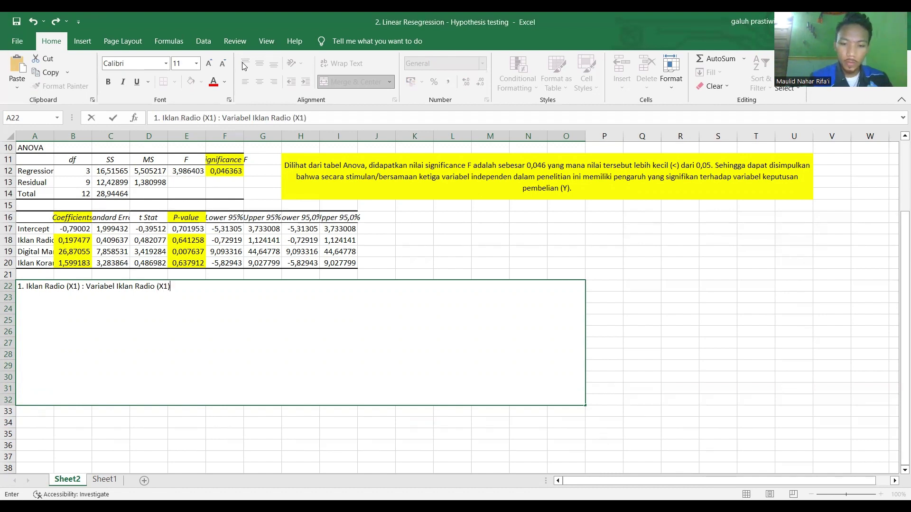
# Step: Continue the A22 sentence with the coefficient statement "memiliki nilai coefficient sebesar 0,197"
pyautogui.write('memil')
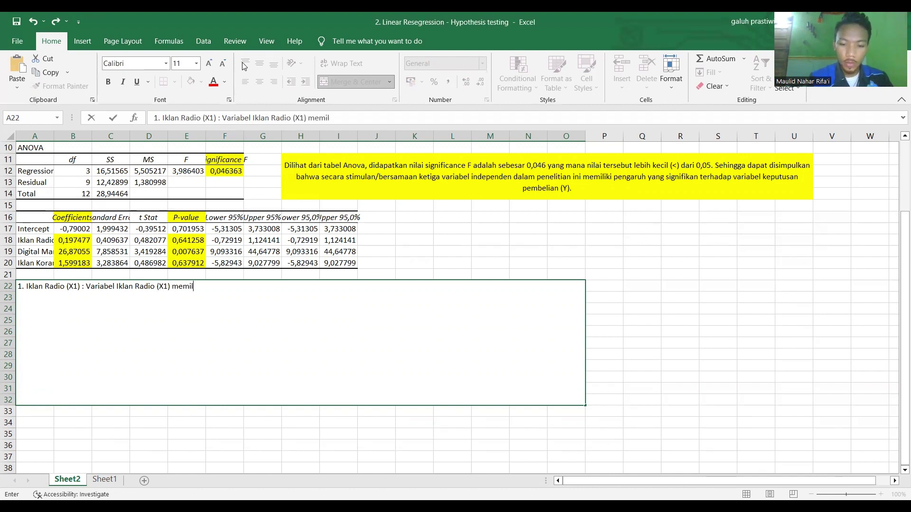
pyautogui.write('iki  nilai ')
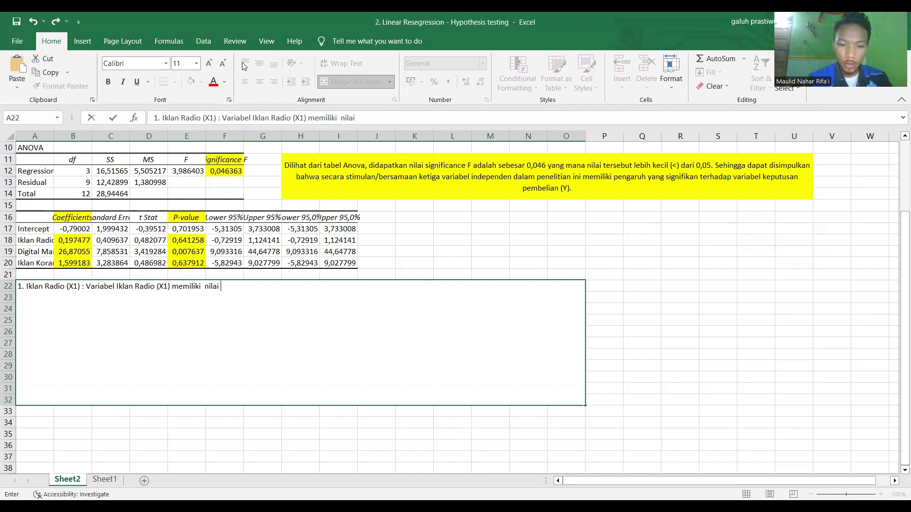
pyautogui.write('coe')
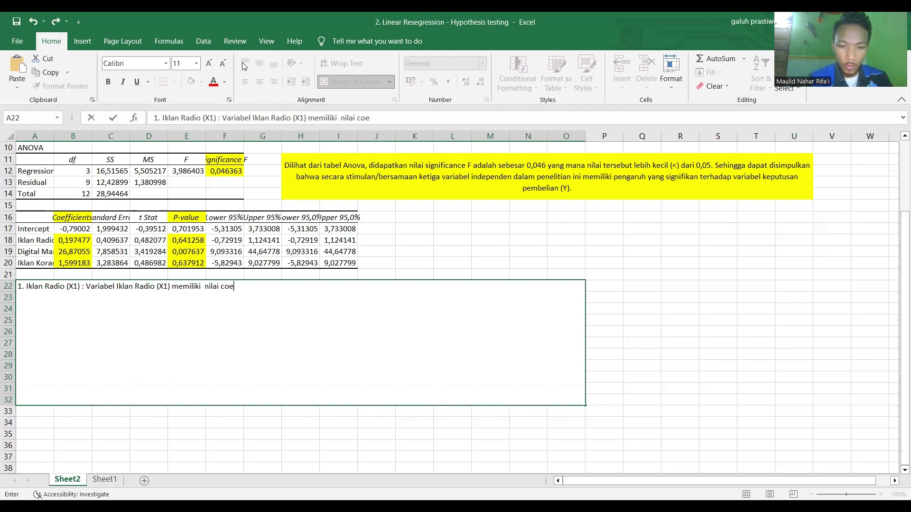
pyautogui.write('ffi')
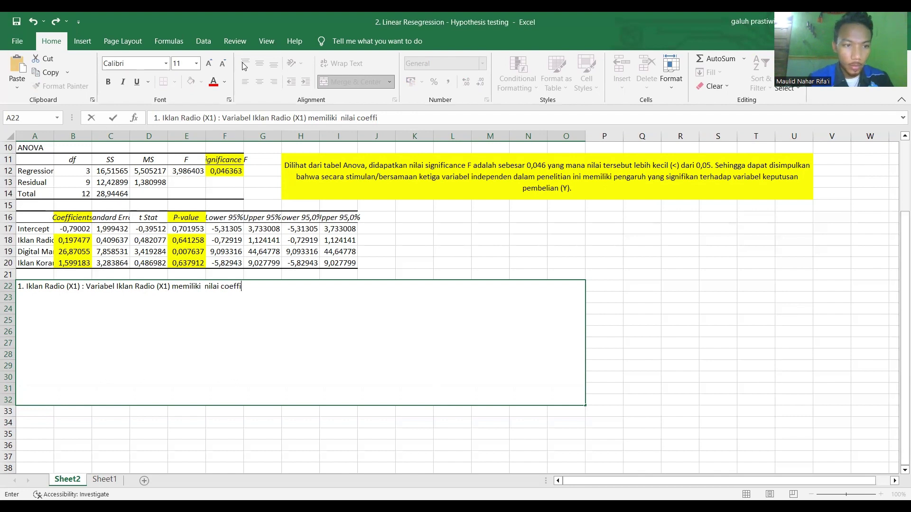
pyautogui.write('ci')
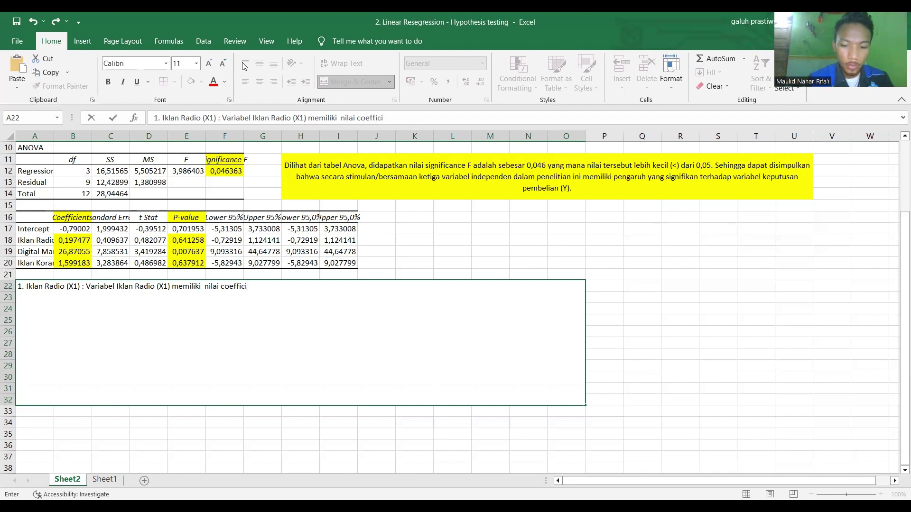
pyautogui.write('ent')
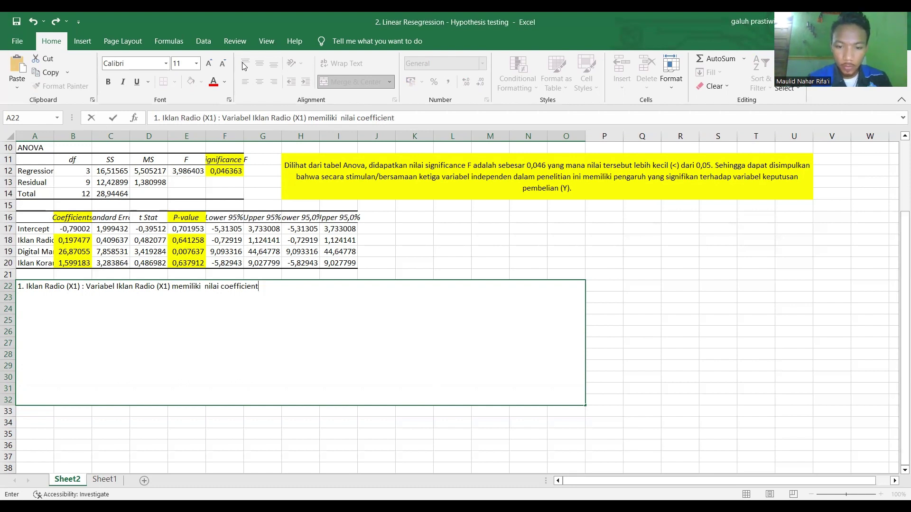
pyautogui.write(' sebesar ')
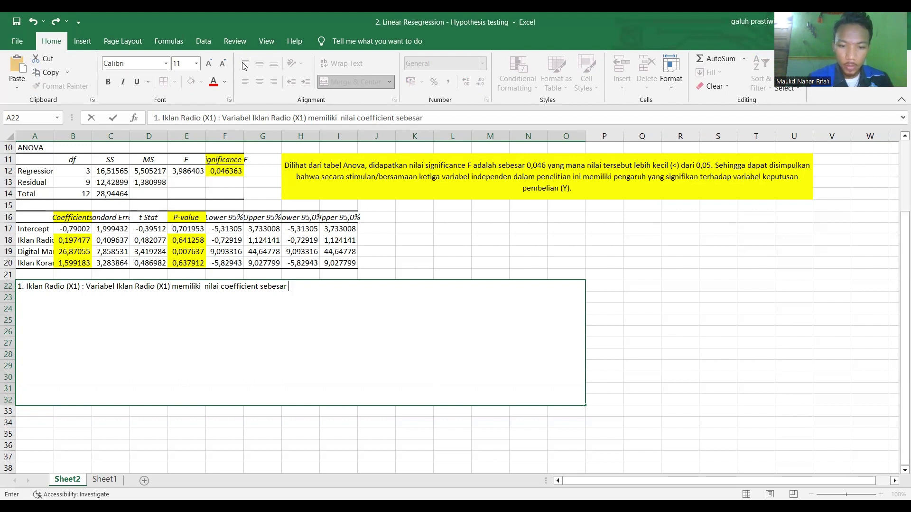
pyautogui.write('0')
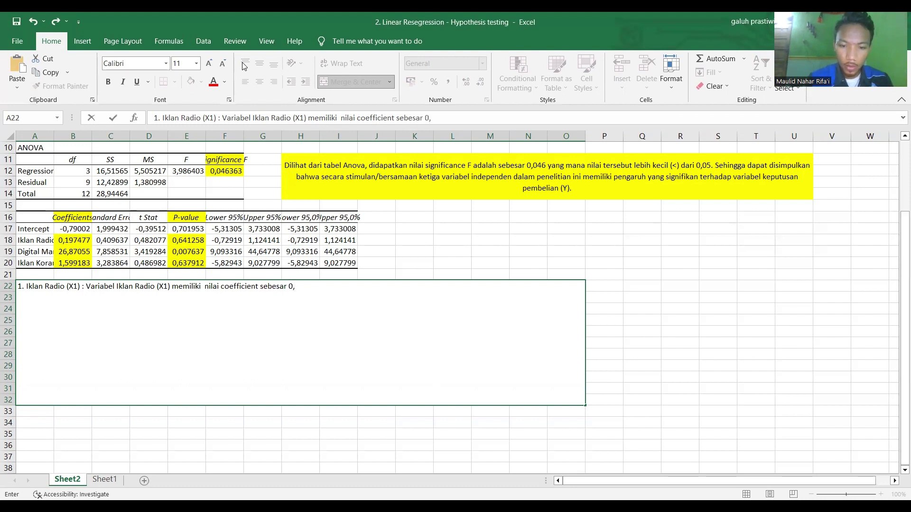
pyautogui.write(',197 dan nilaiP-Value sebesar')
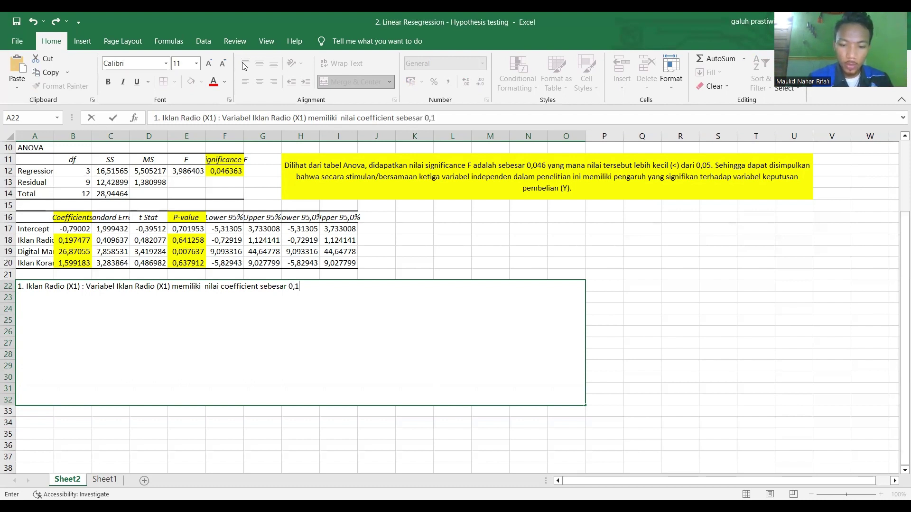
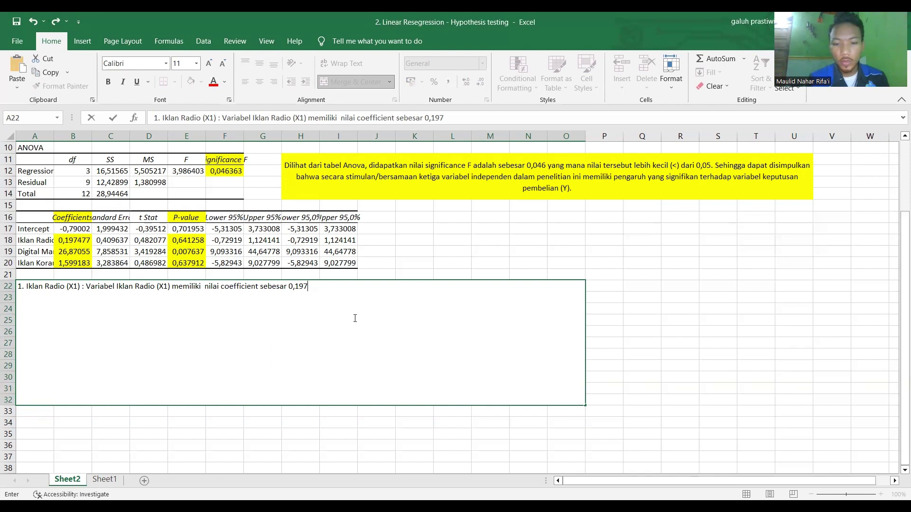
# Step: Add "dan nilai P-Value sebesar" to the A22 sentence, with a space between "nilai" and "P-Value"
pyautogui.write('dan ')
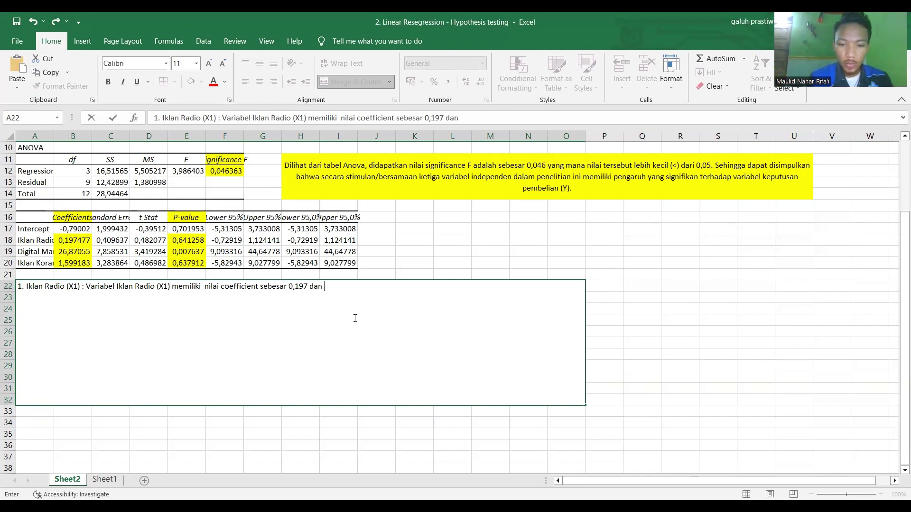
pyautogui.write('nilai')
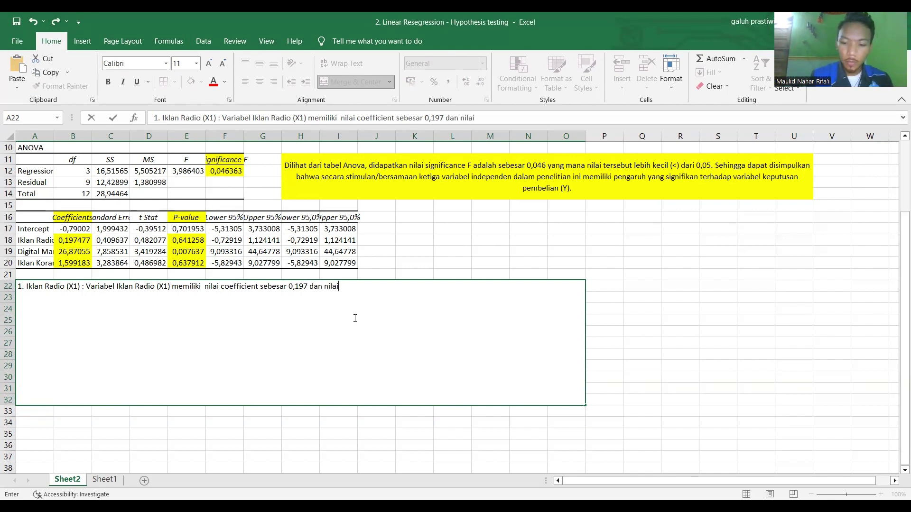
pyautogui.write('P')
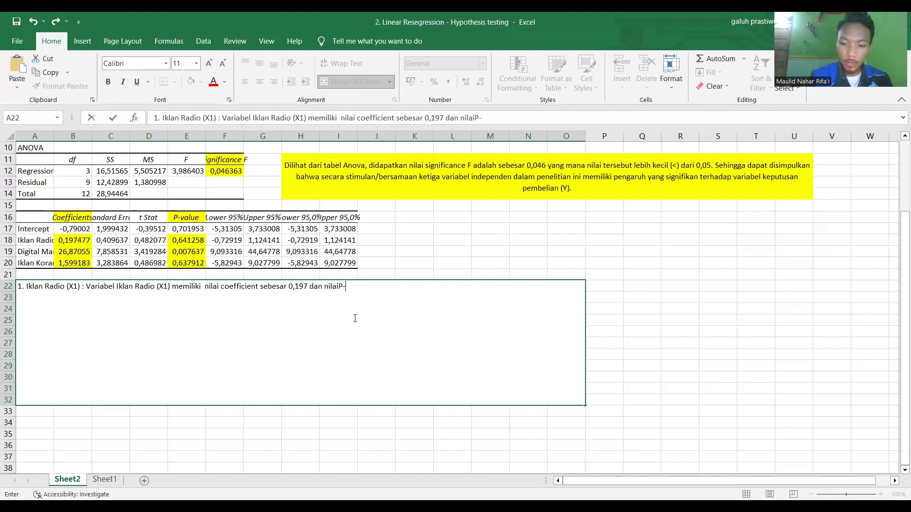
pyautogui.write('-Vak')
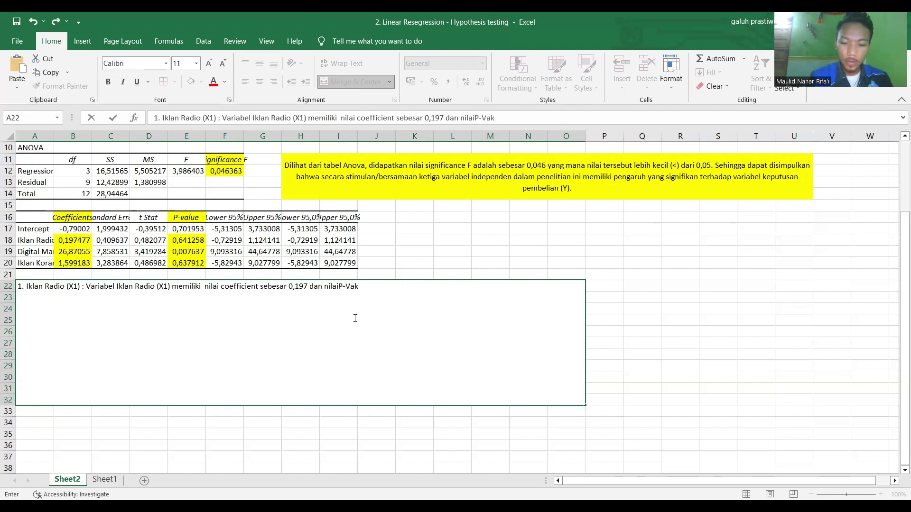
pyautogui.press('BackSpace')
pyautogui.write('lue')
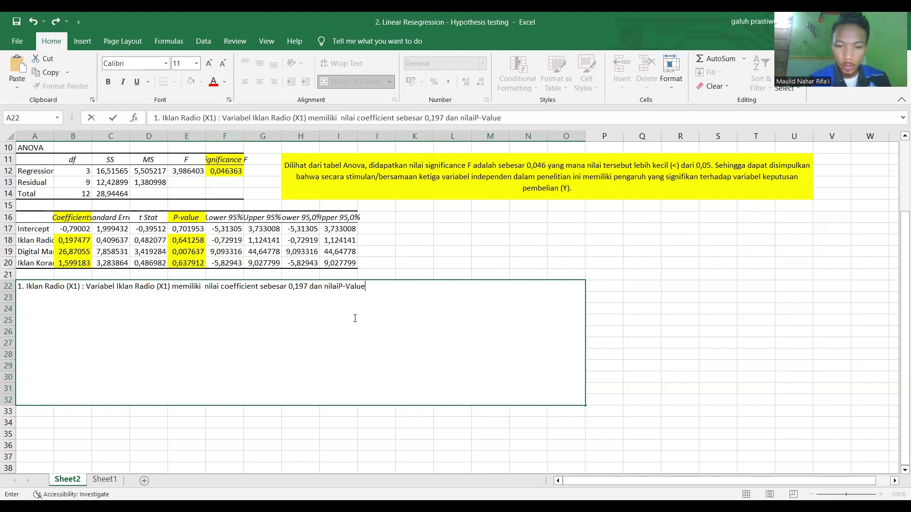
pyautogui.write(' sebesar')
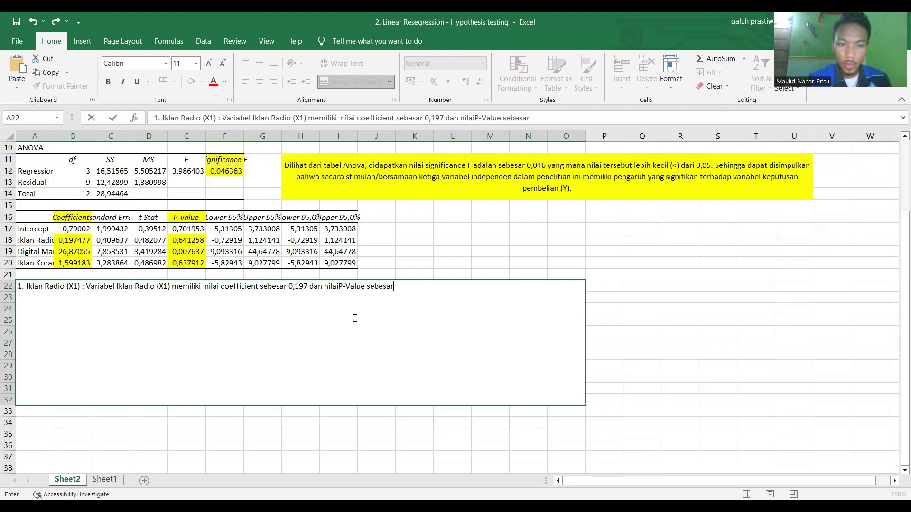
pyautogui.click(340, 286)
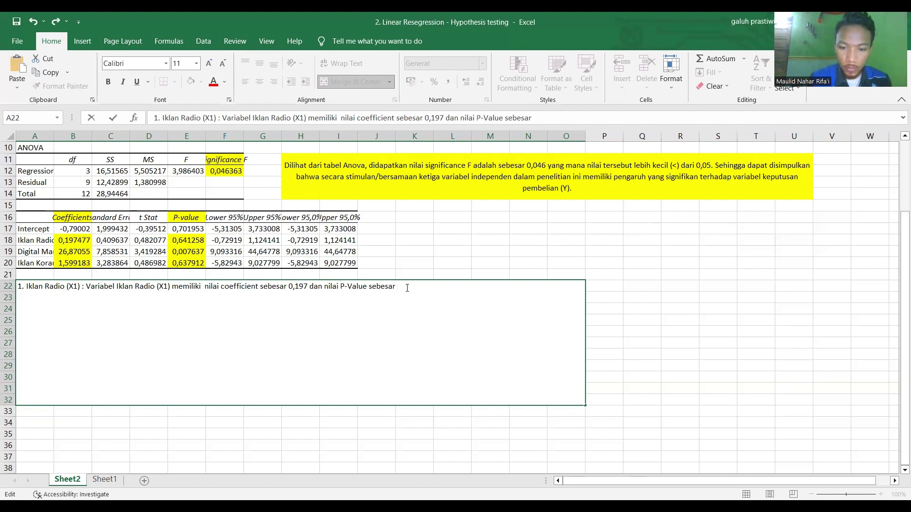
# Step: Continue the A22 sentence with the P-Value "0,641" followed by "yang mana nilai tersebut"
pyautogui.write('0')
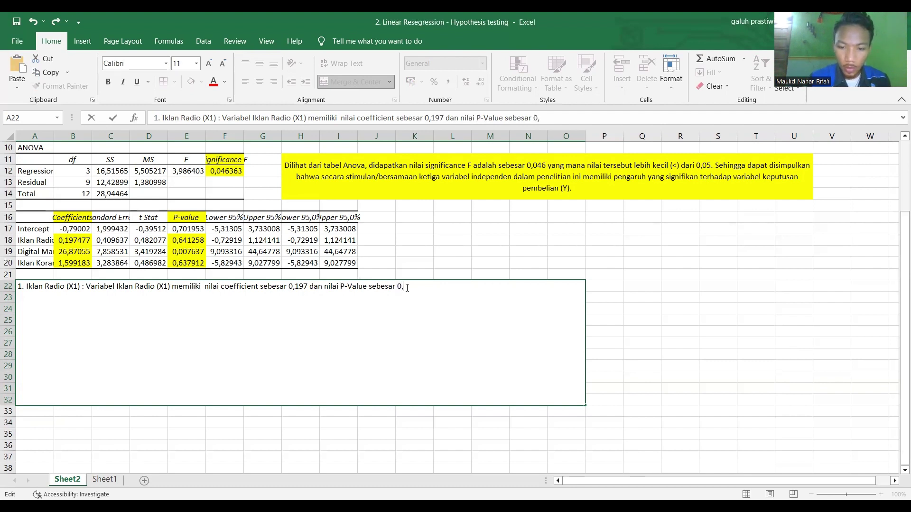
pyautogui.write(',641')
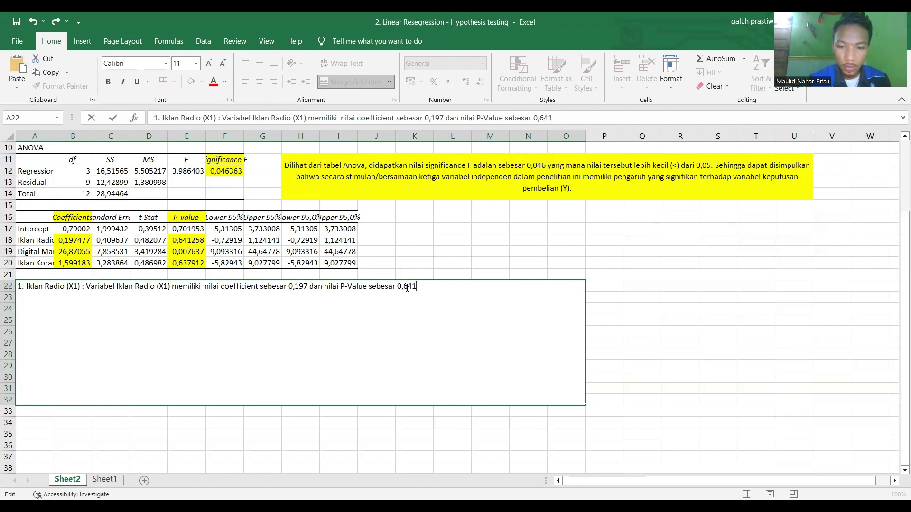
pyautogui.write(' yang ')
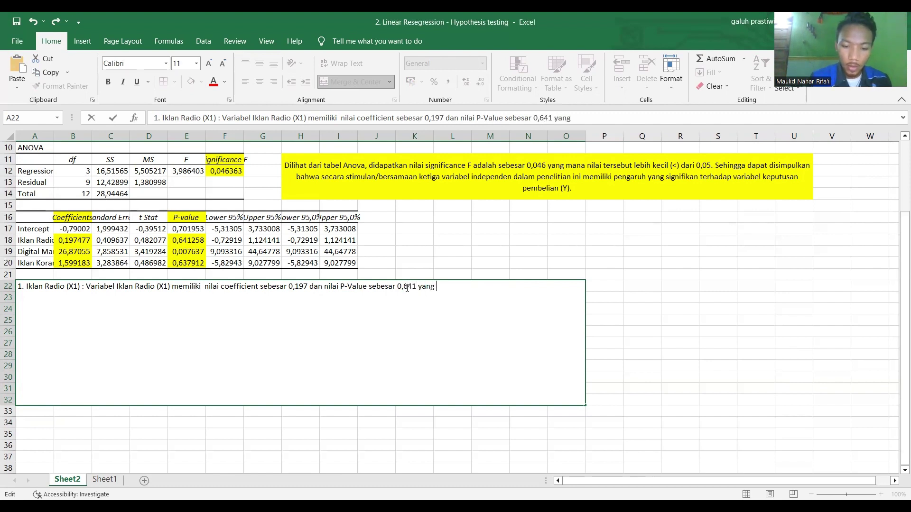
pyautogui.write('mana nilai ')
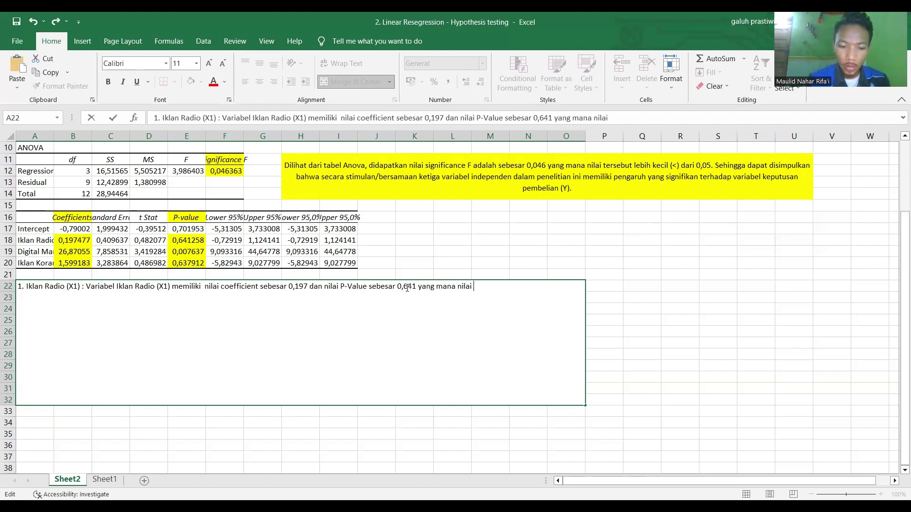
pyautogui.write('tersebut')
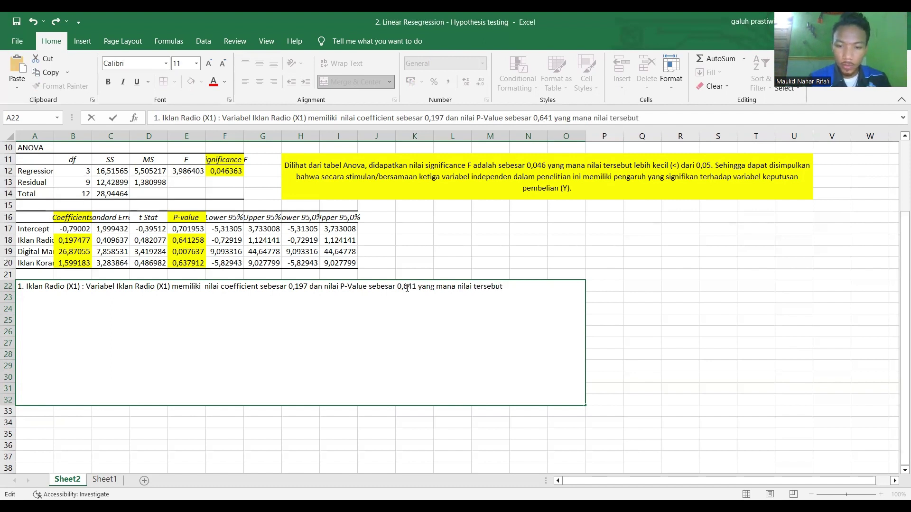
# Step: Complete the A22 P-Value comparison with "lebih besar dari (>) 0,05."
pyautogui.write(' lebih b')
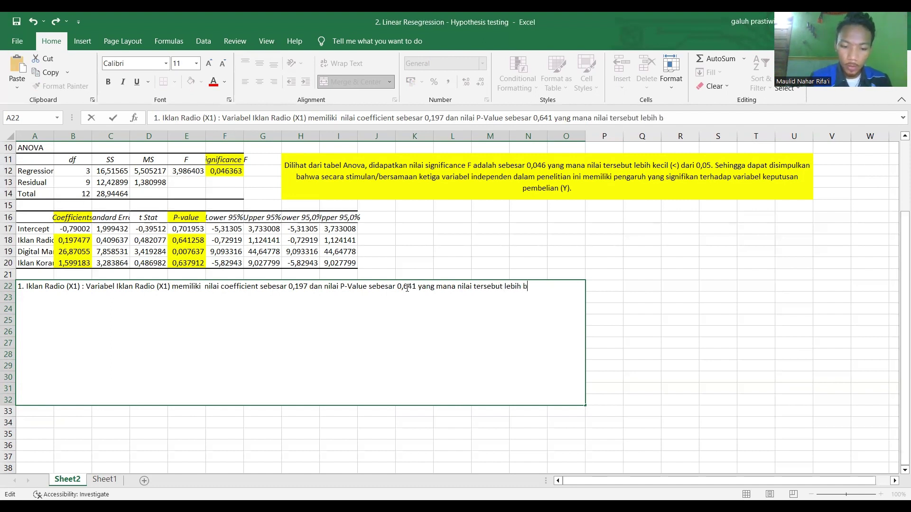
pyautogui.write('esar d')
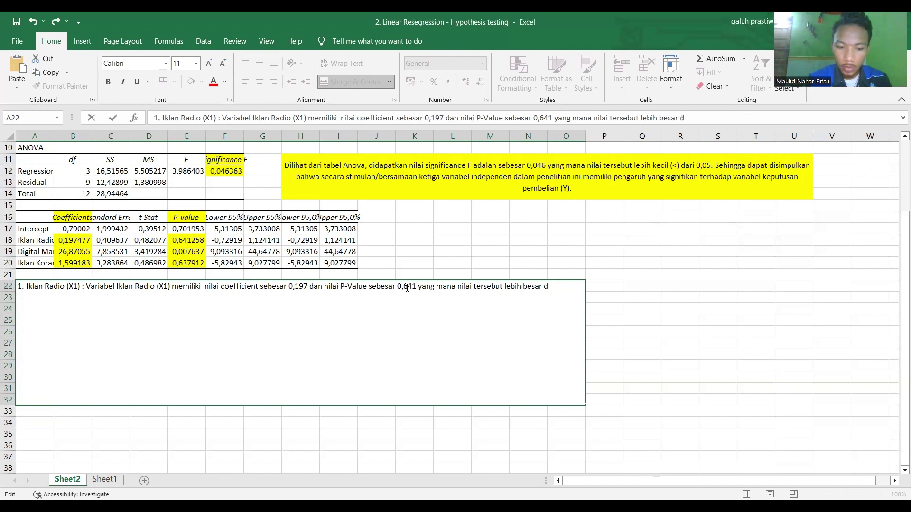
pyautogui.write('ari (')
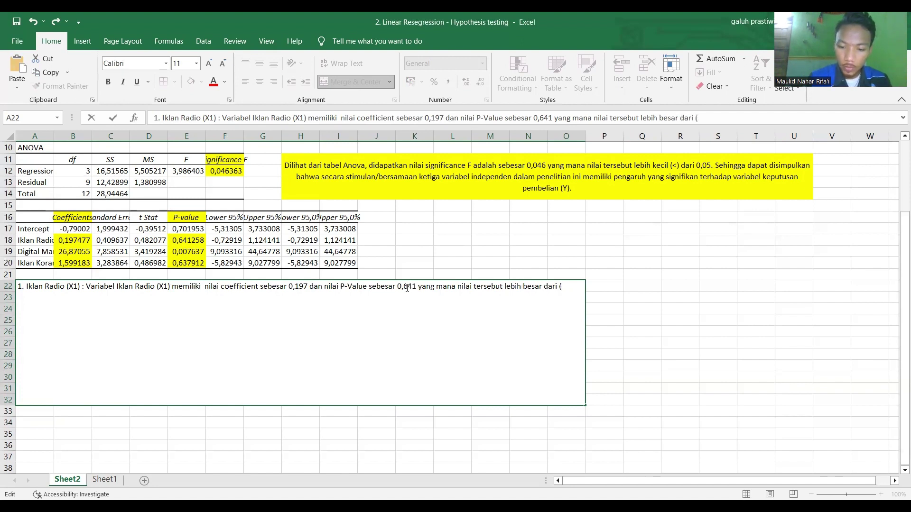
pyautogui.write('>)')
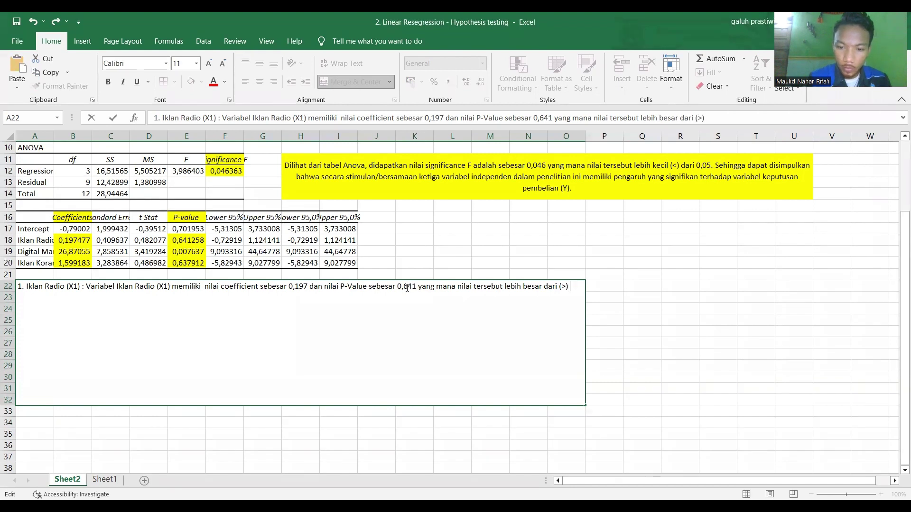
pyautogui.write(' 0,')
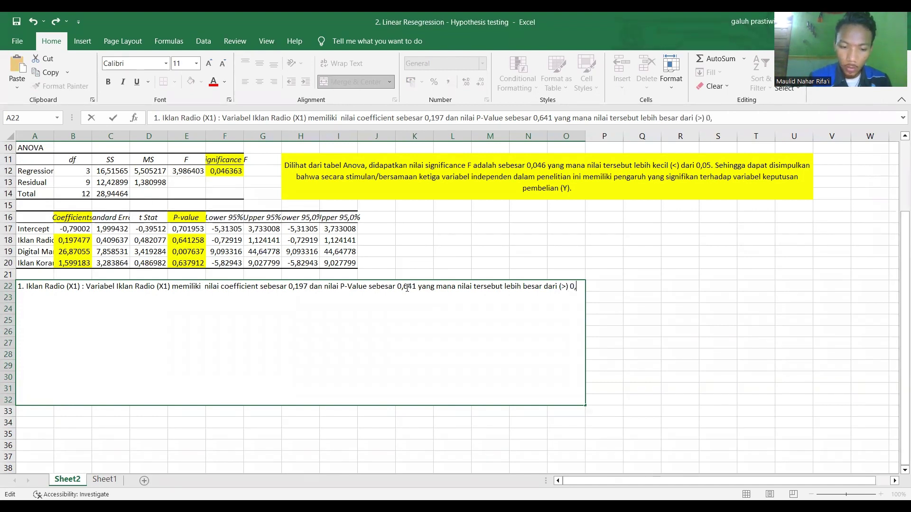
pyautogui.write('05.')
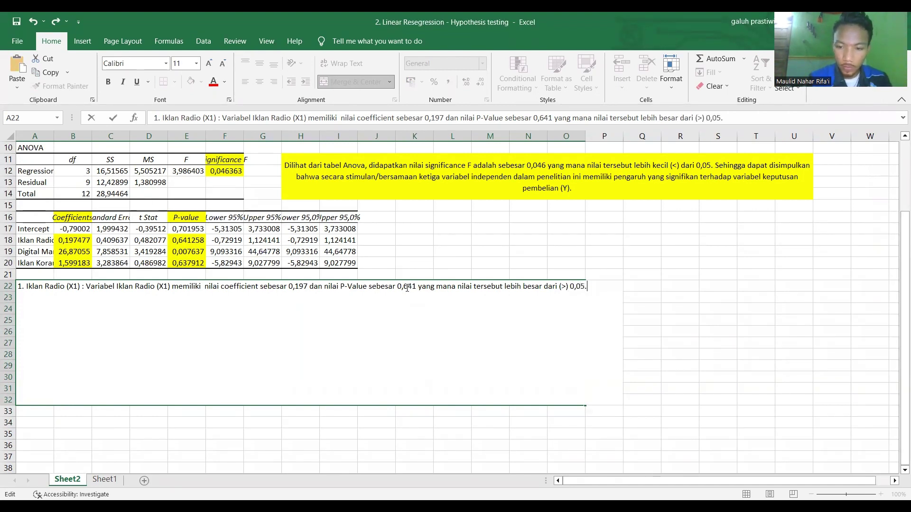
# Step: Start the concluding sentence in A22 with "Sehingga dapat disimpulkan bahwa"
pyautogui.write(' Sehingg')
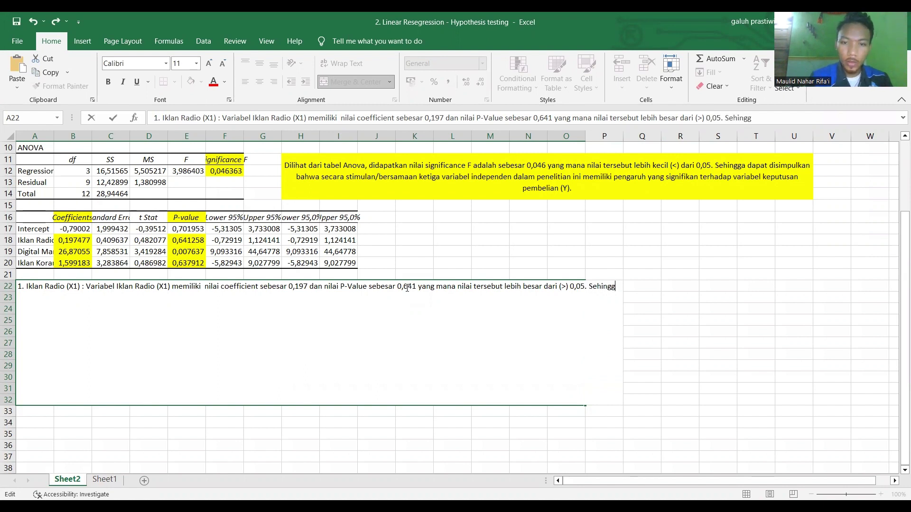
pyautogui.write('a ')
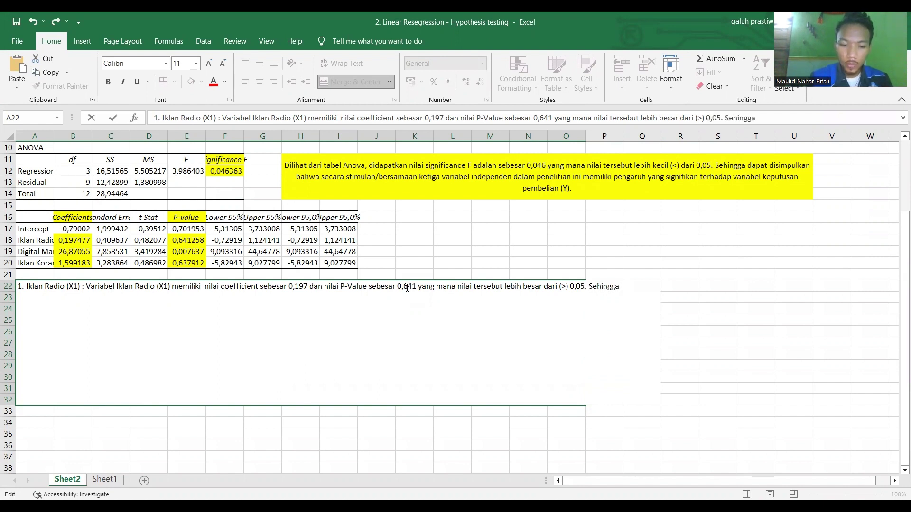
pyautogui.write('dapat disi')
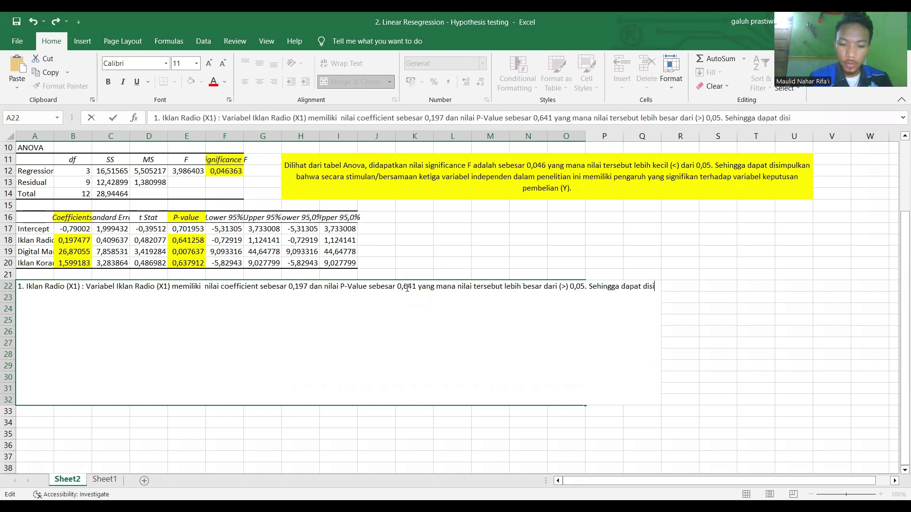
pyautogui.write('mpulkan b')
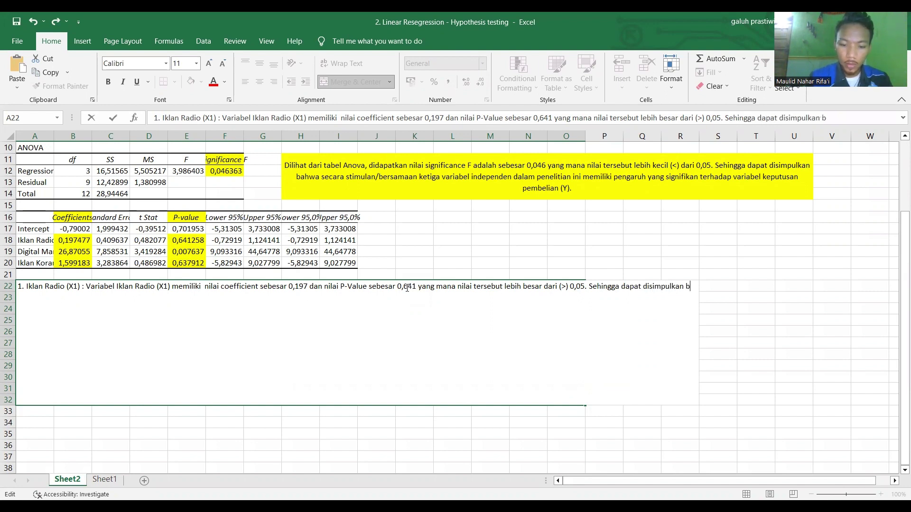
pyautogui.write('ahwa')
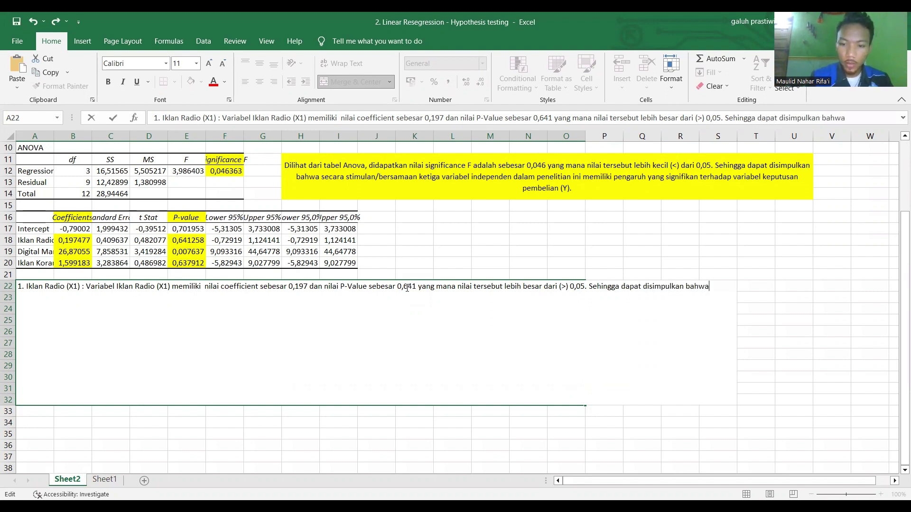
# Step: Continue the A22 conclusion with "variabel C1 memiliki"
pyautogui.write(' variab')
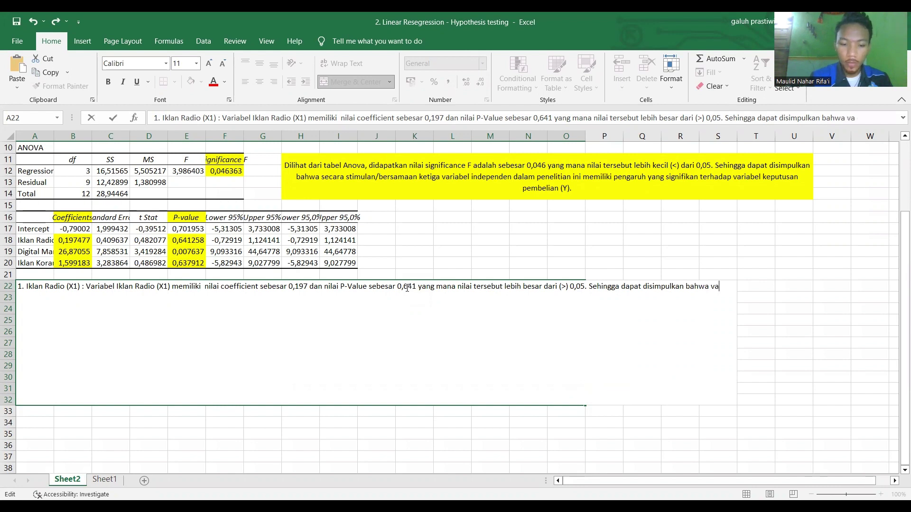
pyautogui.write('el ')
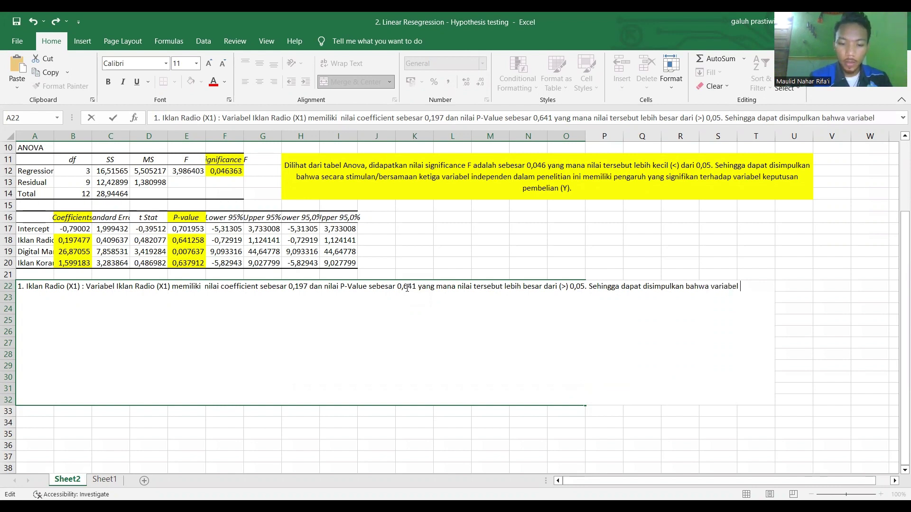
pyautogui.write('C1 ')
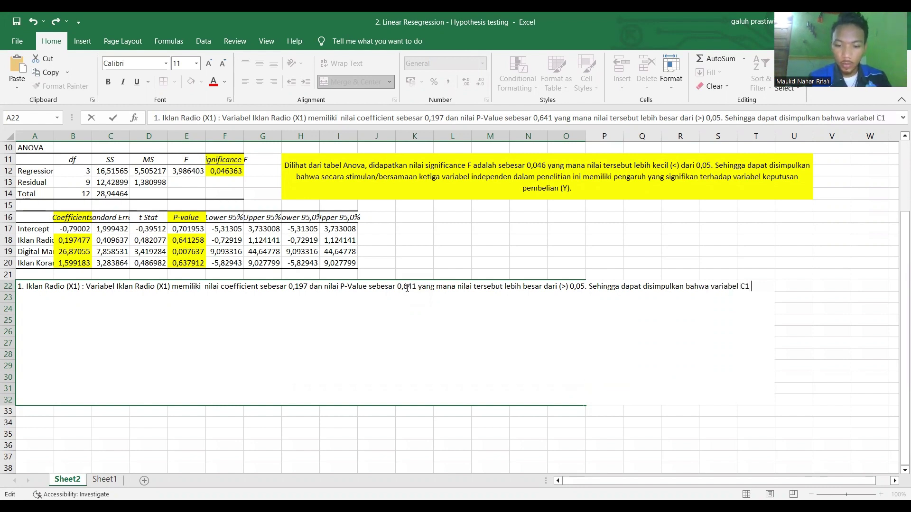
pyautogui.write('memi')
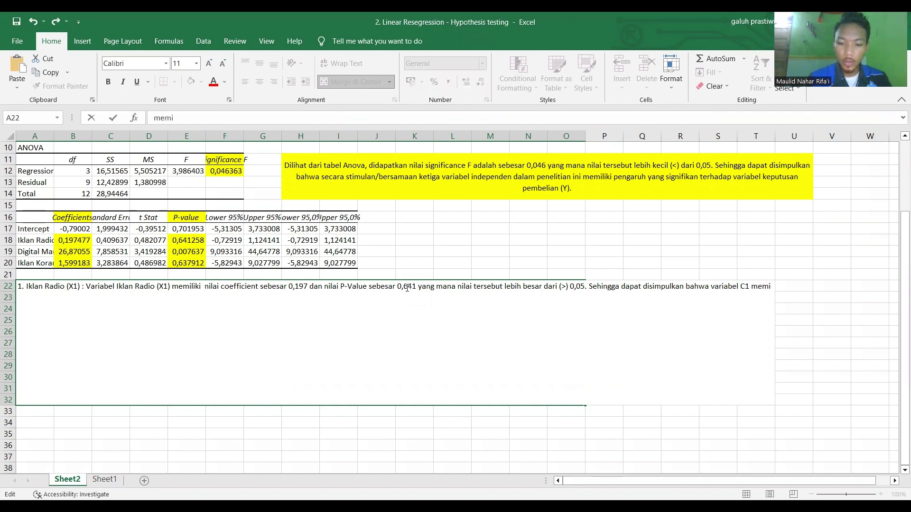
pyautogui.write('liki')
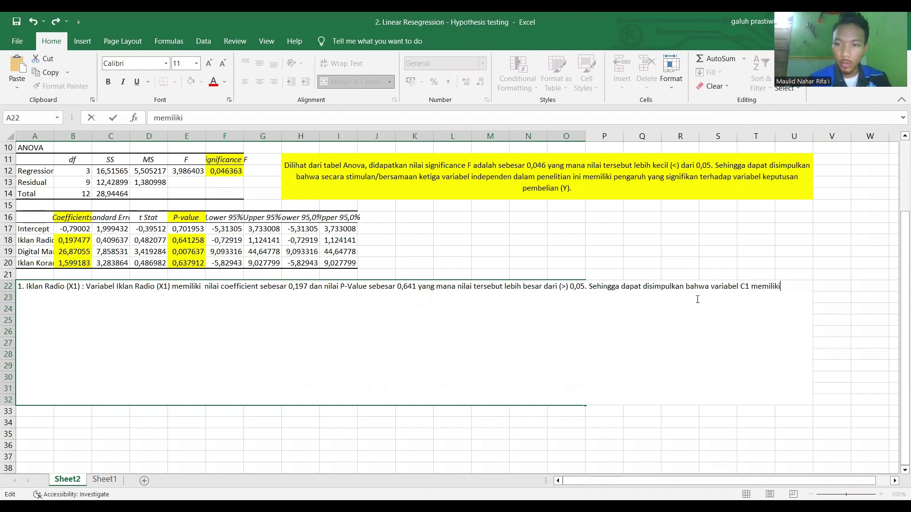
# Step: Change the variable label "C1" to "V1" in the A22 conclusion
pyautogui.click(748, 288)
pyautogui.press('BackSpace')
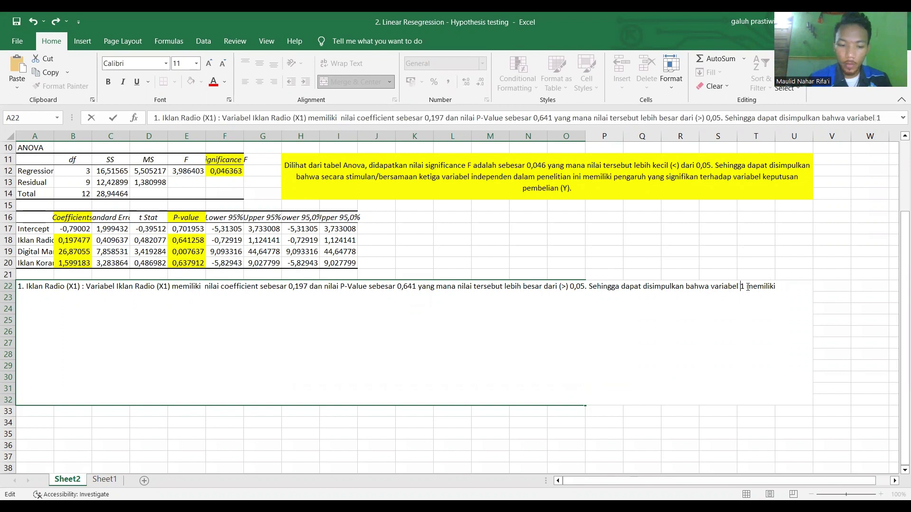
pyautogui.write('V')
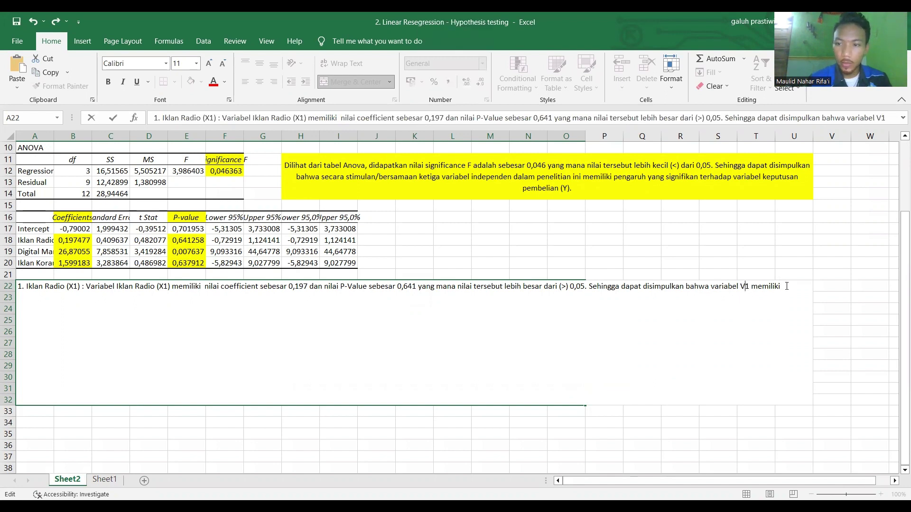
# Step: Add "pengaruh yang positif" at the end of the A22 text, after "memiliki"
pyautogui.click(787, 286)
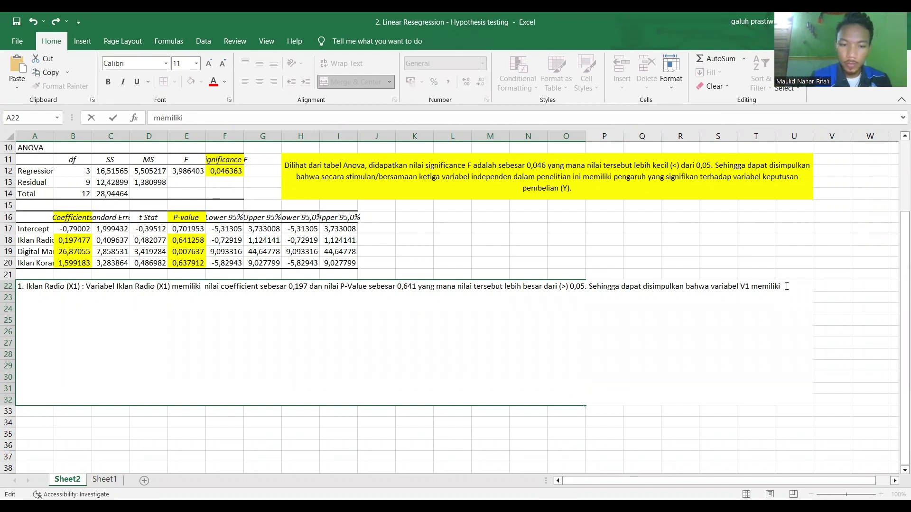
pyautogui.write('PE')
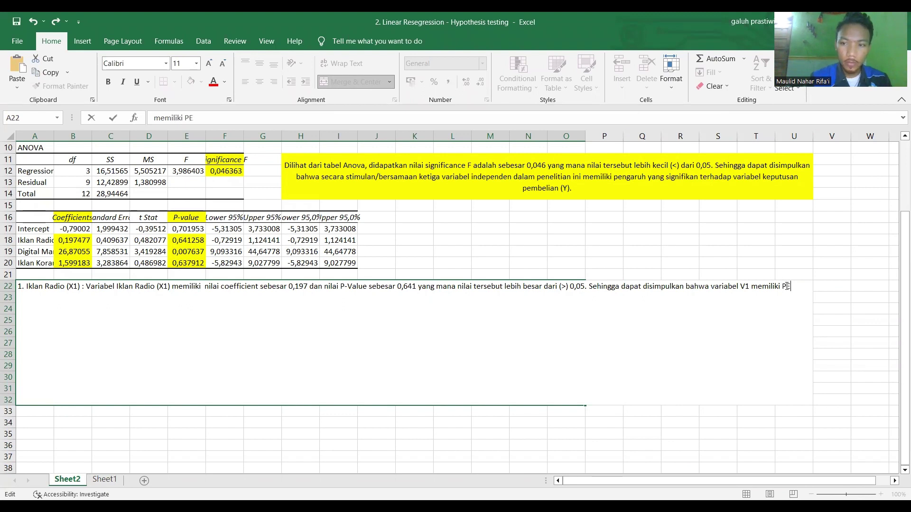
pyautogui.press('BackSpace')
pyautogui.press('BackSpace')
pyautogui.write('pengar')
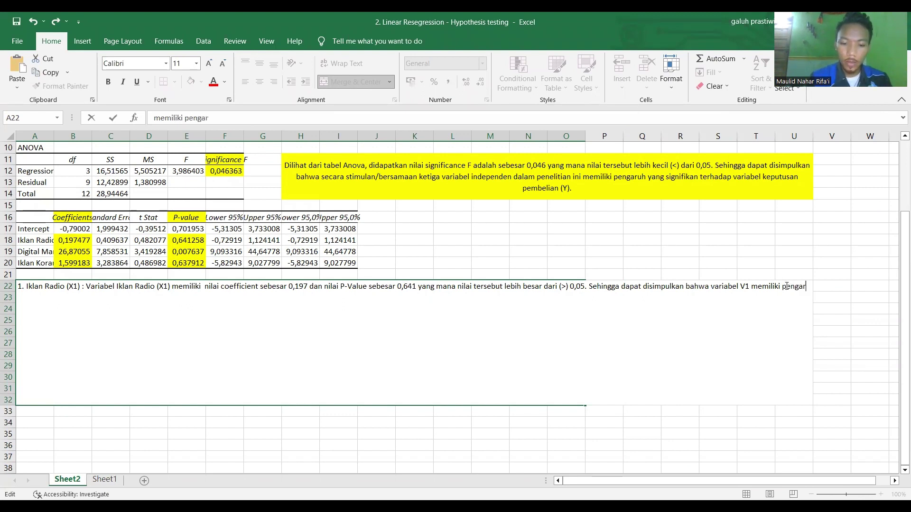
pyautogui.write('uh yang s')
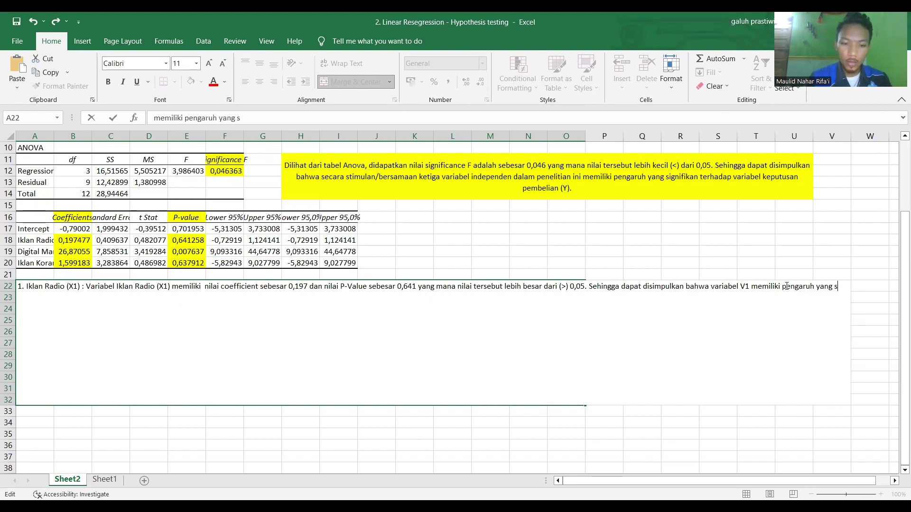
pyautogui.write('g]')
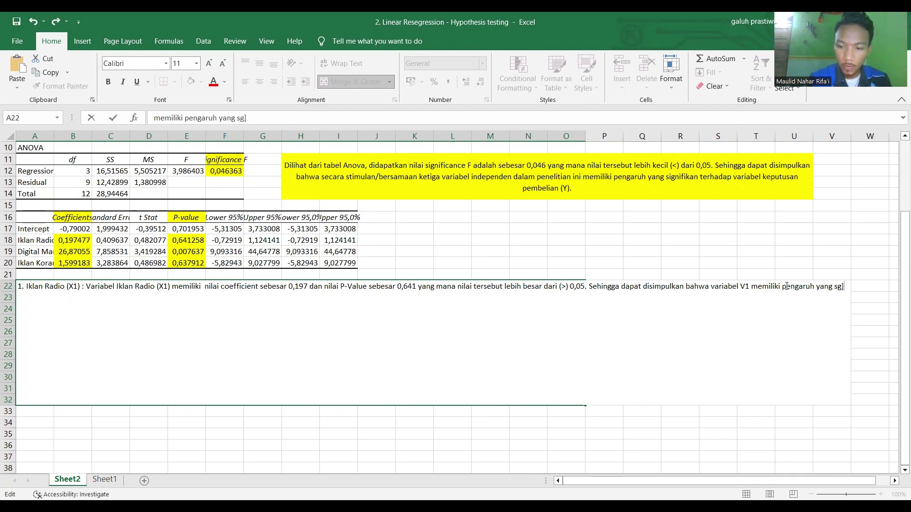
pyautogui.press('BackSpace')
pyautogui.press('BackSpace')
pyautogui.press('BackSpace')
pyautogui.write('pos')
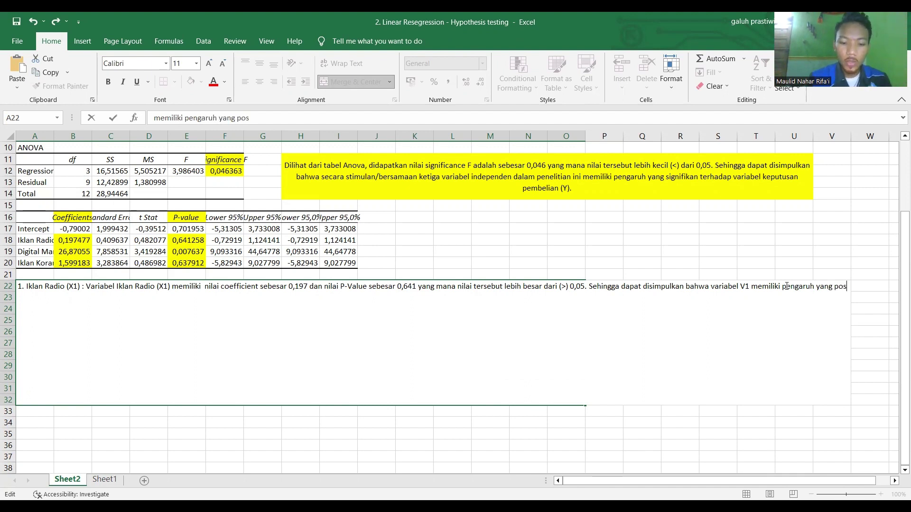
pyautogui.write('itif')
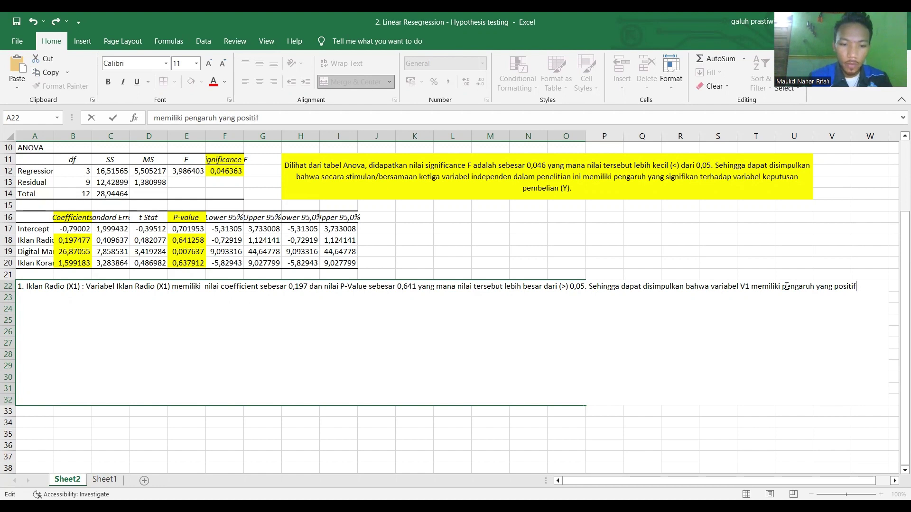
# Step: Continue the A22 conclusion with "namun tidak signifikan terhadap"
pyautogui.write(' namun ')
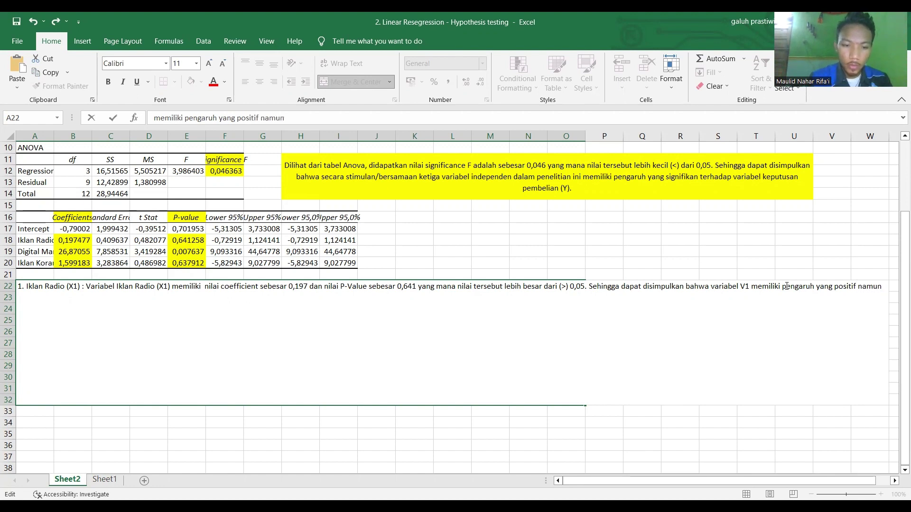
pyautogui.write('tidak s')
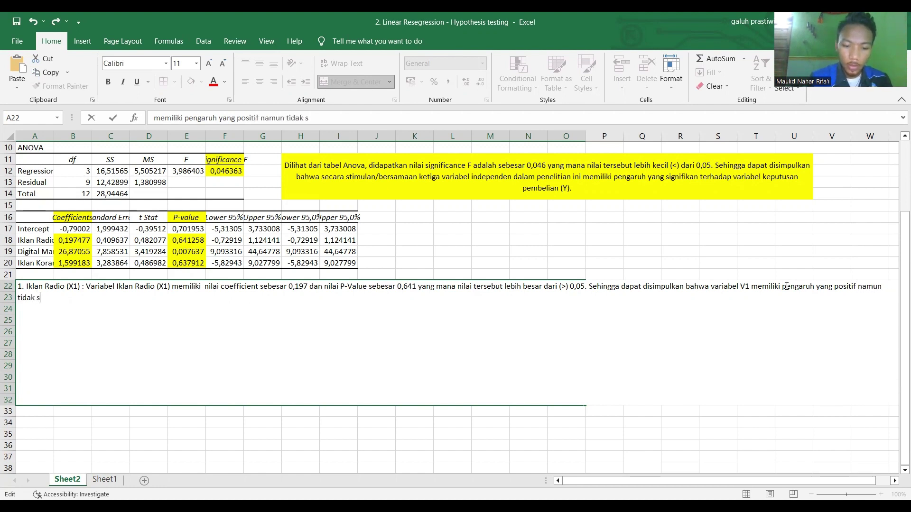
pyautogui.write('ignifi')
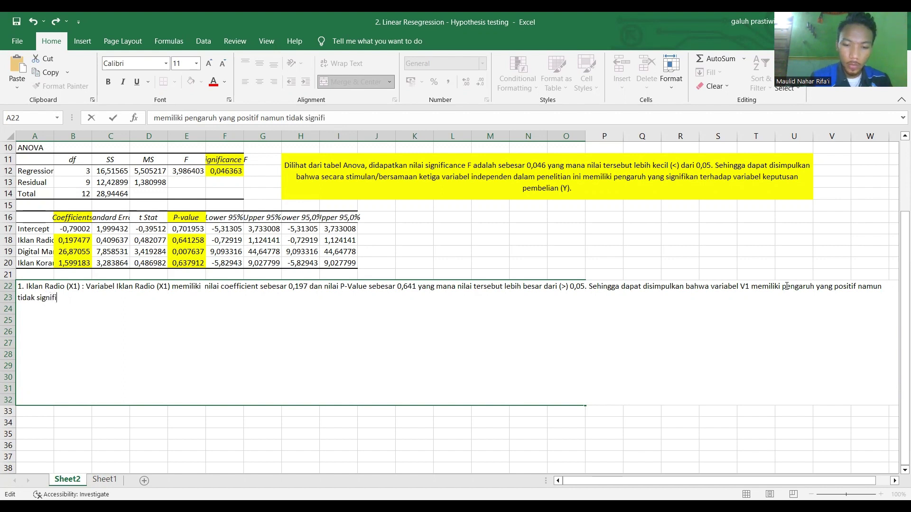
pyautogui.write('kan terhad')
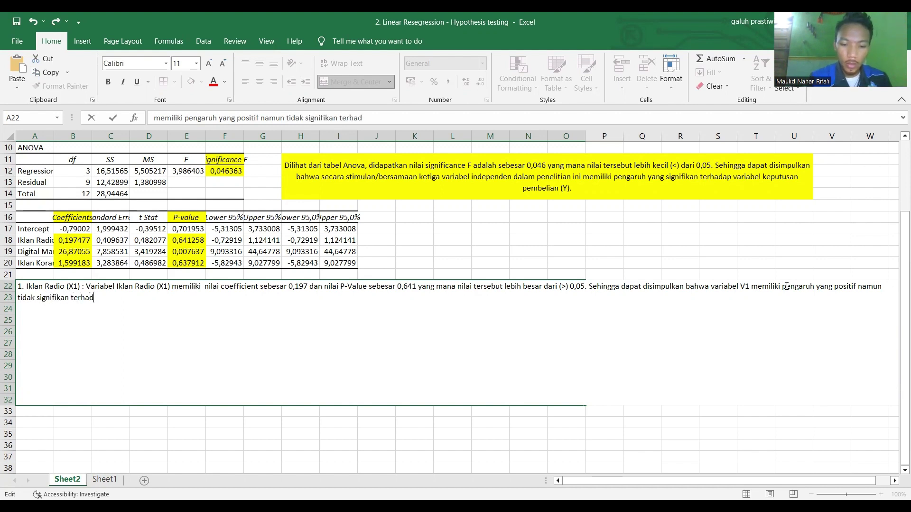
pyautogui.write('ao')
pyautogui.press('BackSpace')
pyautogui.write('p')
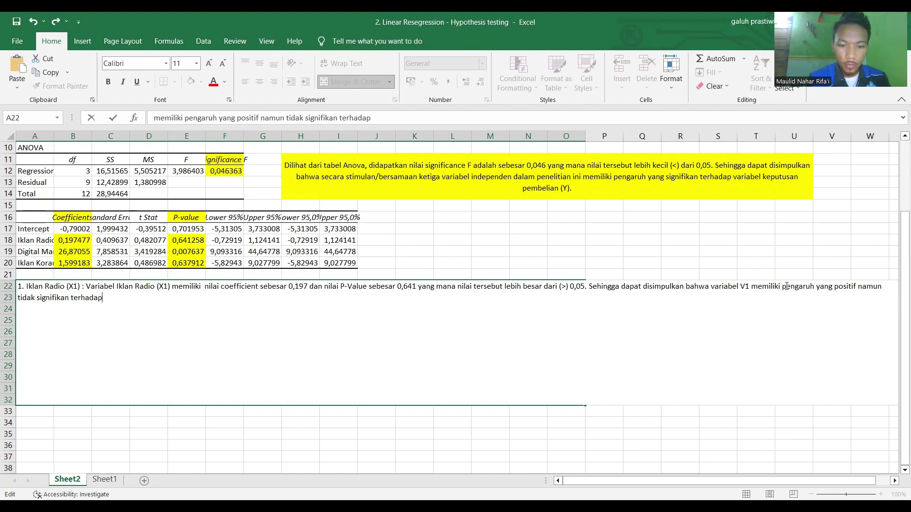
# Step: Finish the Iklan Radio conclusion in A22 with "variabel keputusan pembelian."
pyautogui.write('v')
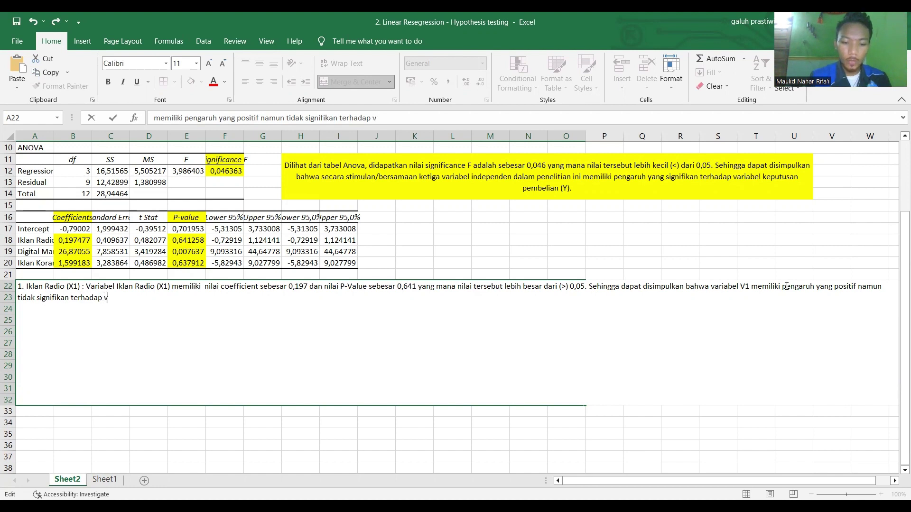
pyautogui.write('ariabel ')
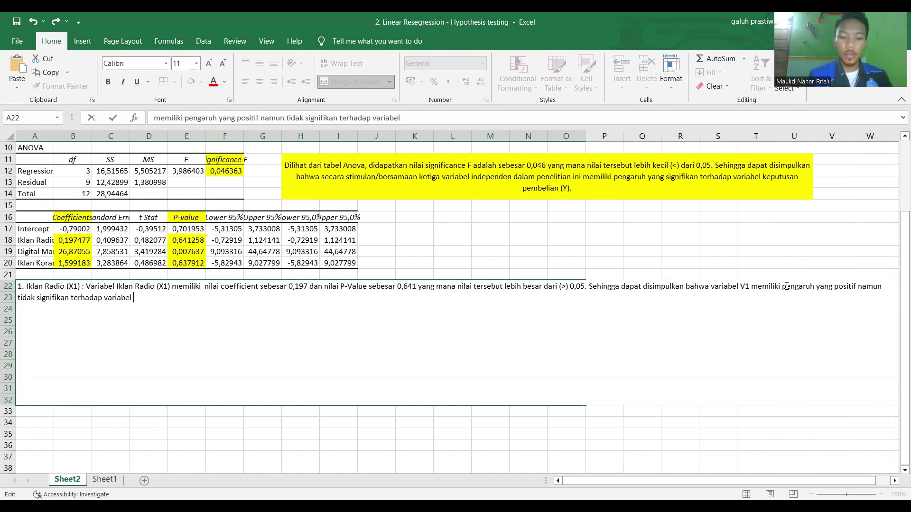
pyautogui.write('keputusan ')
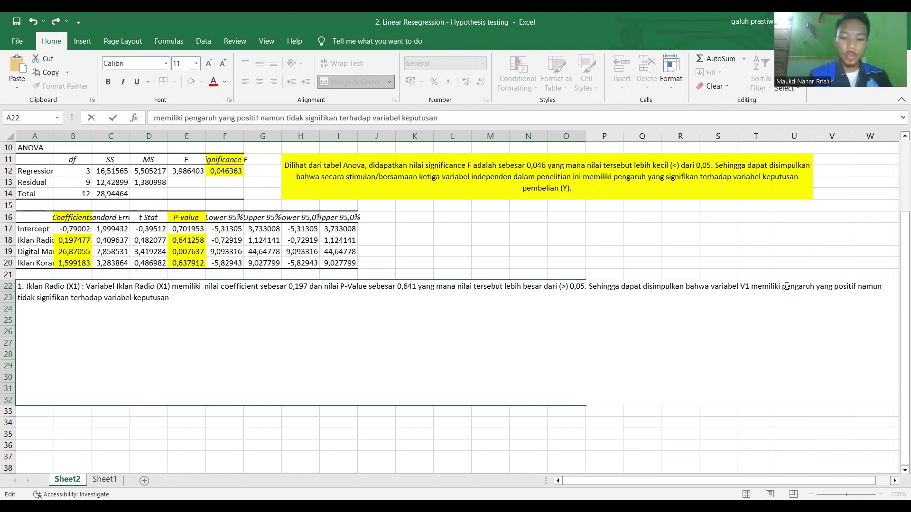
pyautogui.write('pembelian')
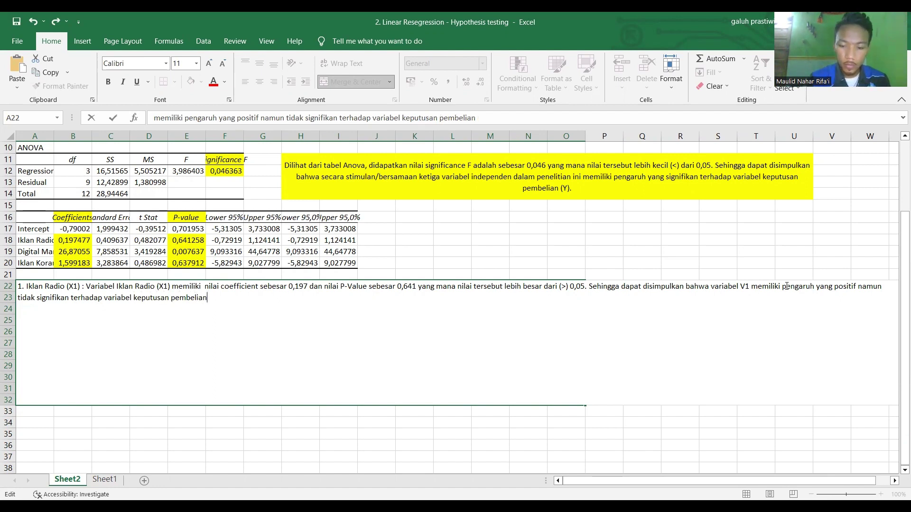
pyautogui.write('.')
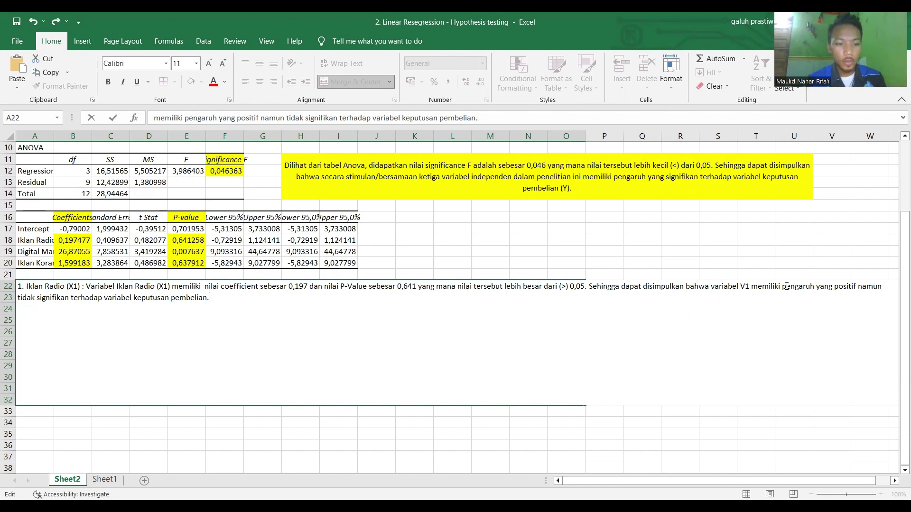
# Step: Duplicate the Iklan Radio paragraph on a new line within A22, numbering the copy "2." instead of "1."
pyautogui.hotkey('ctrl', 'a')
pyautogui.hotkey('ctrl', 'c')
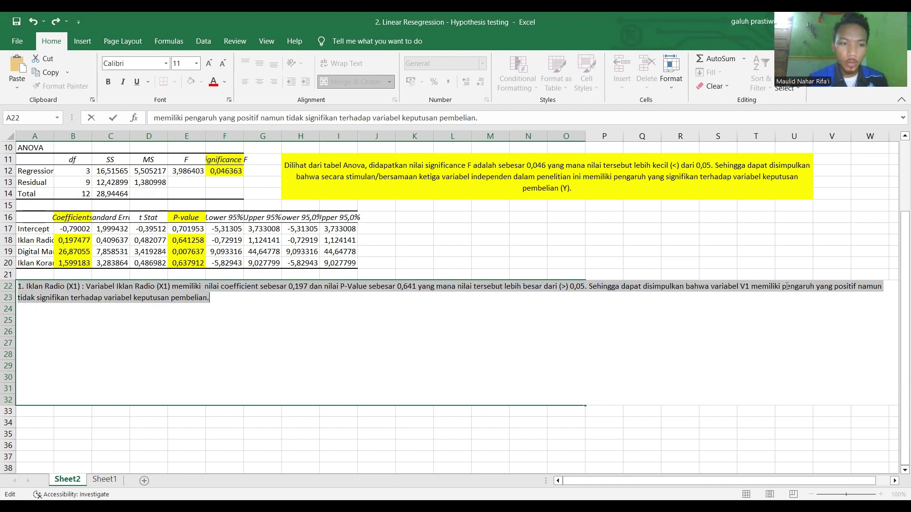
pyautogui.press('alt')
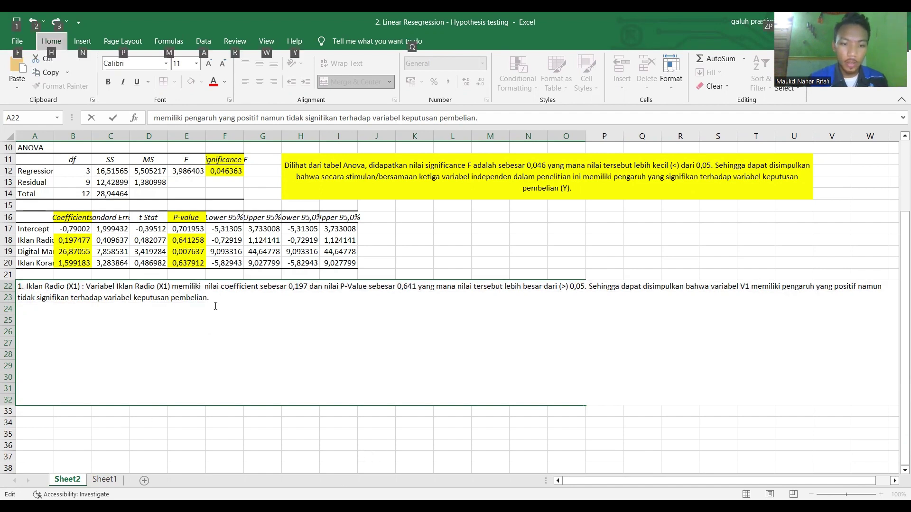
pyautogui.press('Escape')
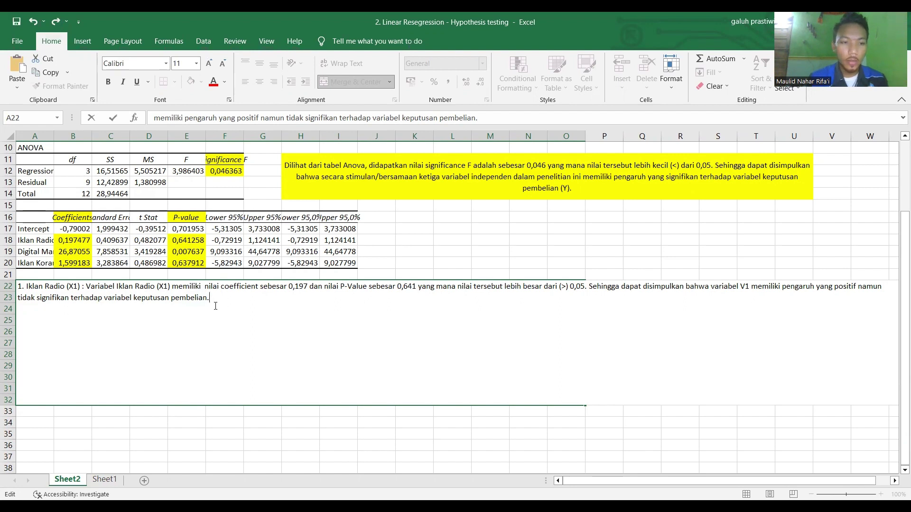
pyautogui.hotkey('alt', 'Return')
pyautogui.write('2.')
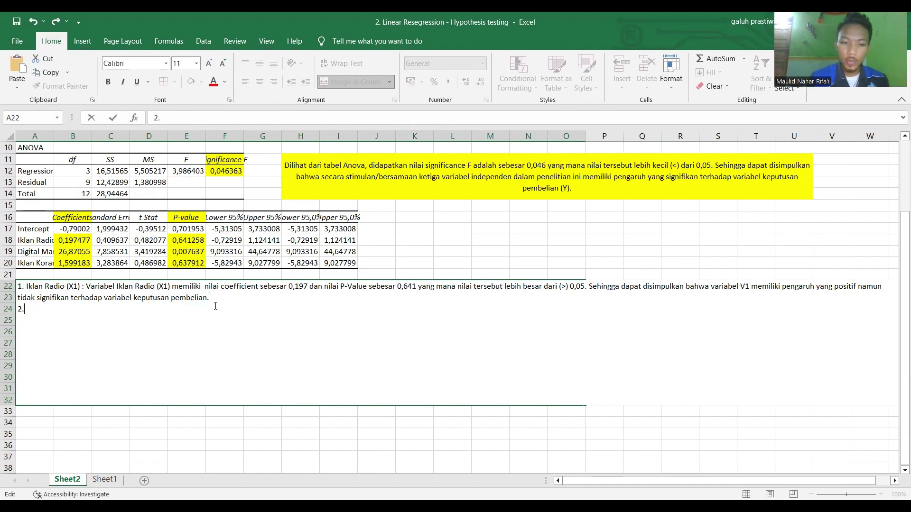
pyautogui.hotkey('ctrl', 'v')
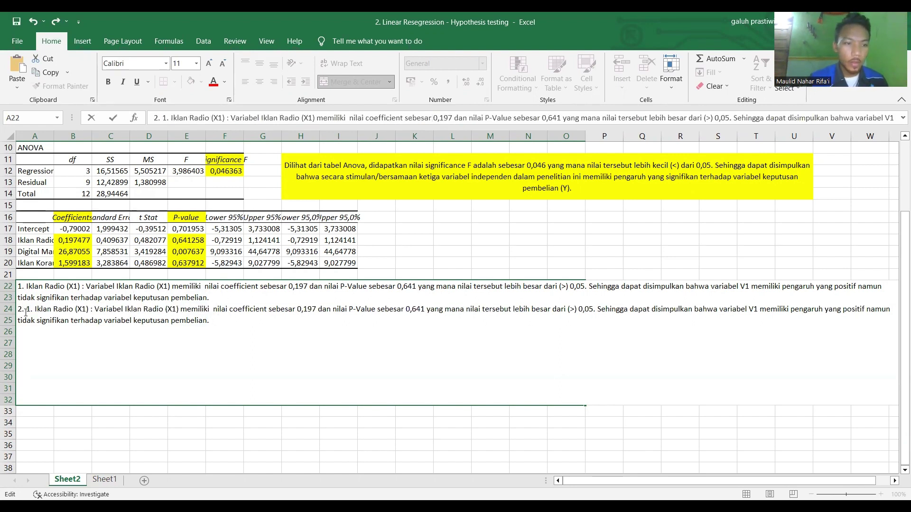
pyautogui.press('BackSpace')
pyautogui.press('BackSpace')
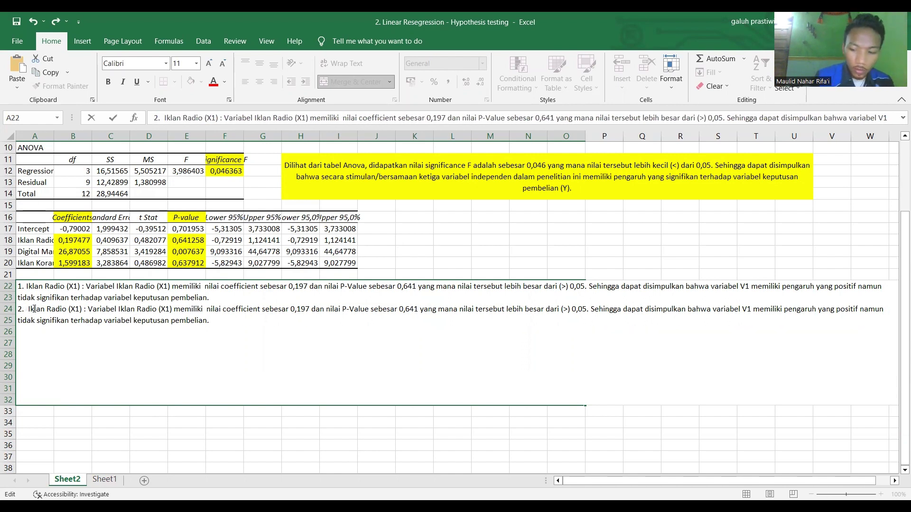
pyautogui.press('BackSpace')
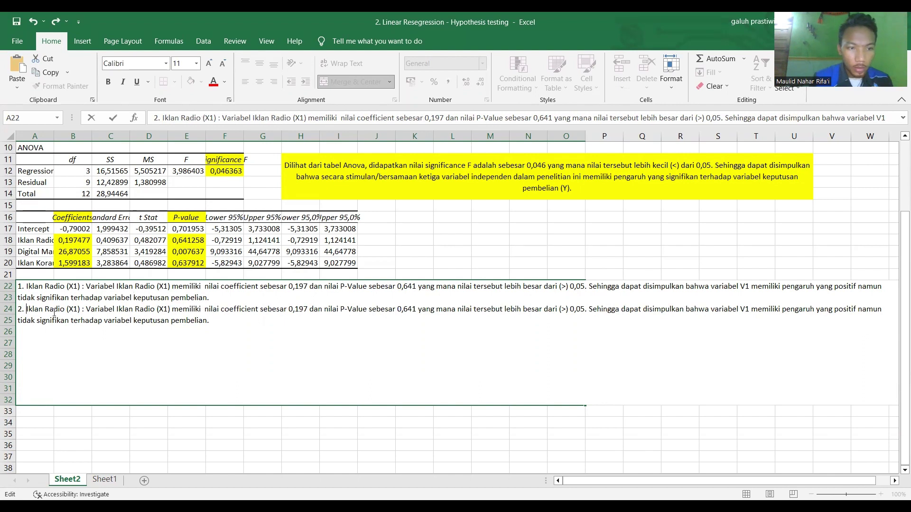
# Step: Change the heading of item 2 in A22 from "Iklan Radio (X1)" to "Digital Marketing (X2)"
pyautogui.moveTo(80, 309); pyautogui.dragTo(27, 309)
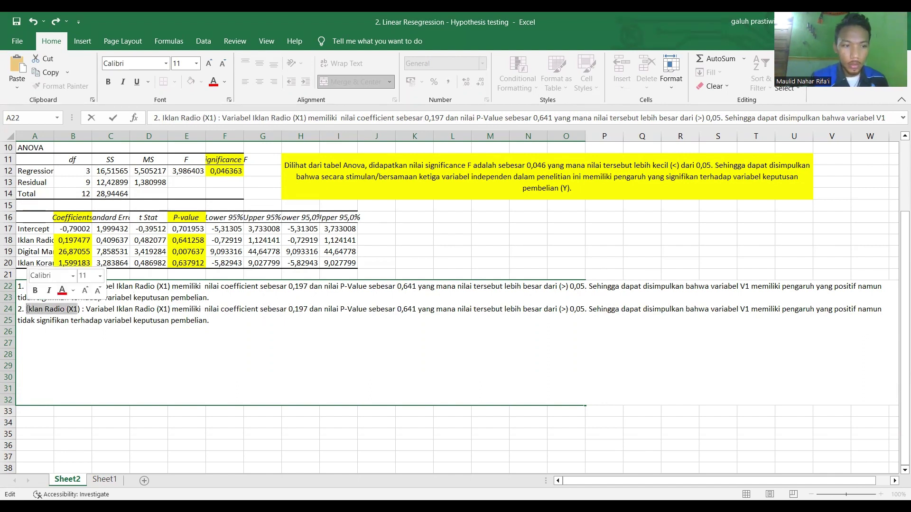
pyautogui.press('BackSpace')
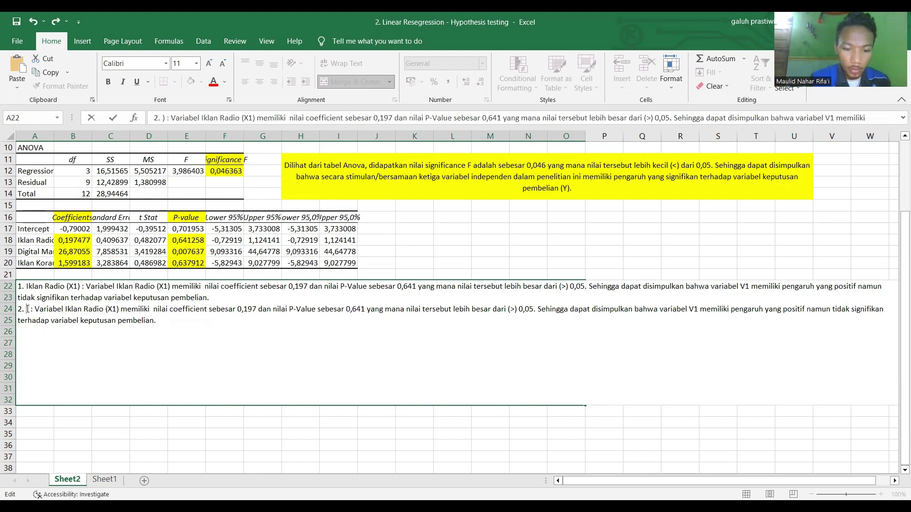
pyautogui.write('Digital ')
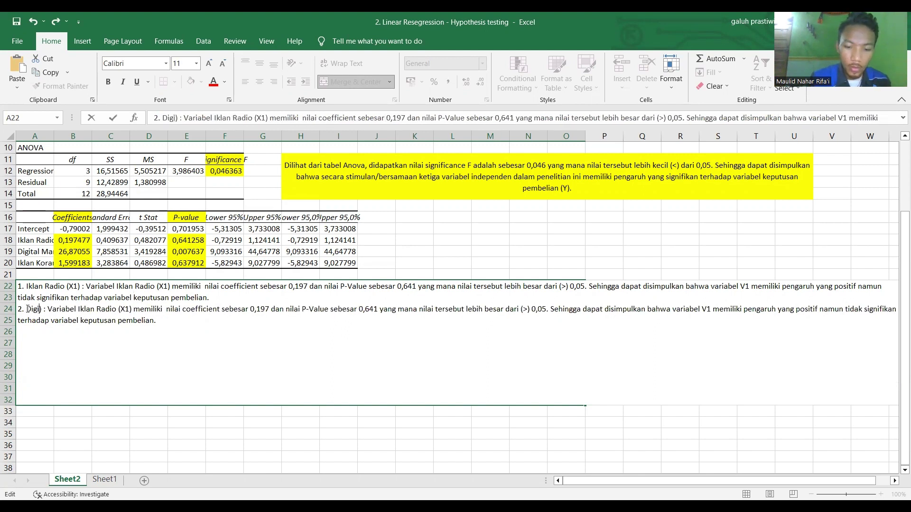
pyautogui.write('Marketing')
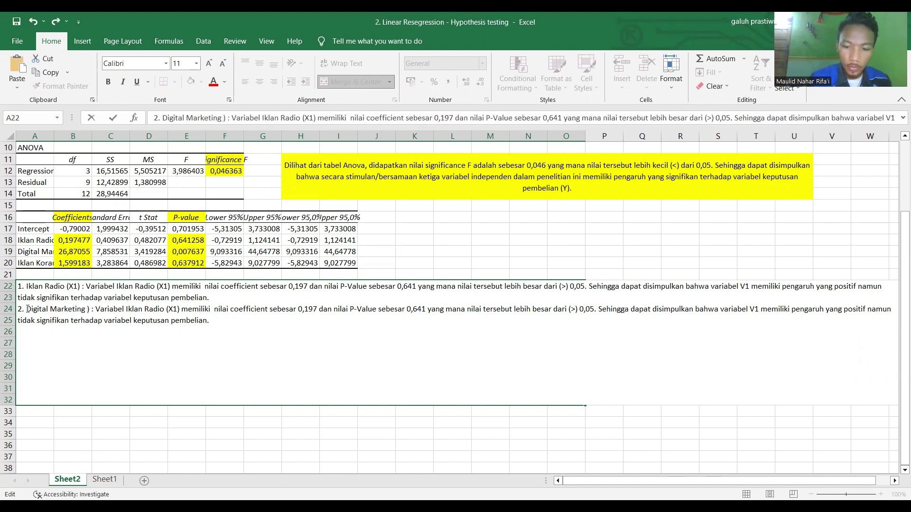
pyautogui.write(' (X')
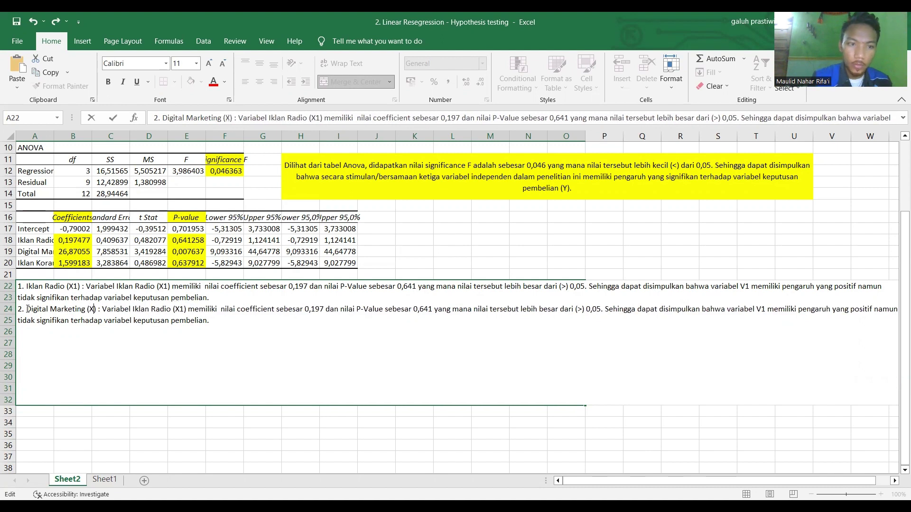
pyautogui.write('2')
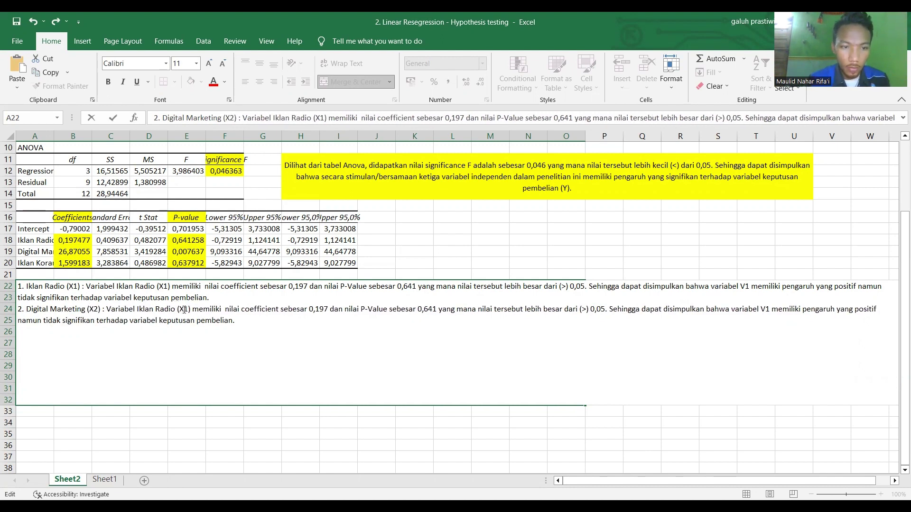
# Step: Copy "Digital Marketing (X2)" from item 2's heading over "Iklan Radio (X1" after the word "Variabel" in the same item
pyautogui.moveTo(101, 310); pyautogui.dragTo(28, 311)
pyautogui.hotkey('ctrl', 'c')
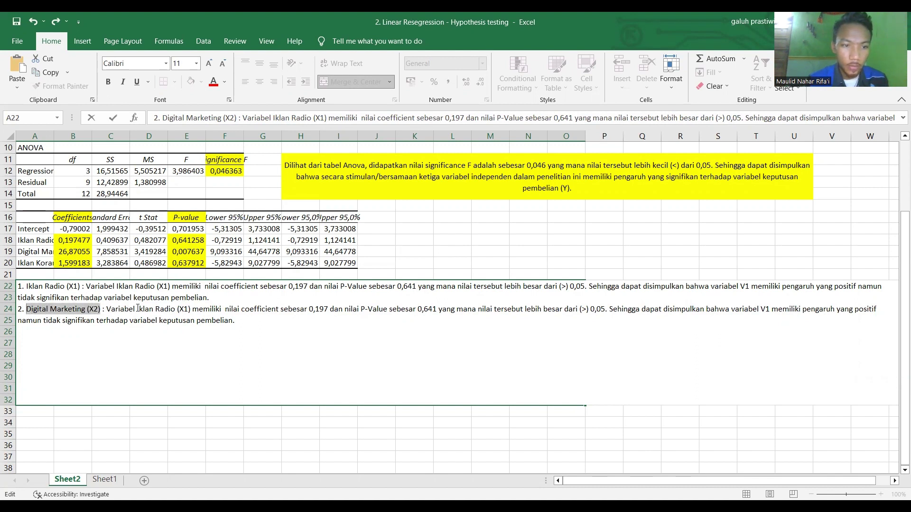
pyautogui.moveTo(137, 309); pyautogui.dragTo(189, 309)
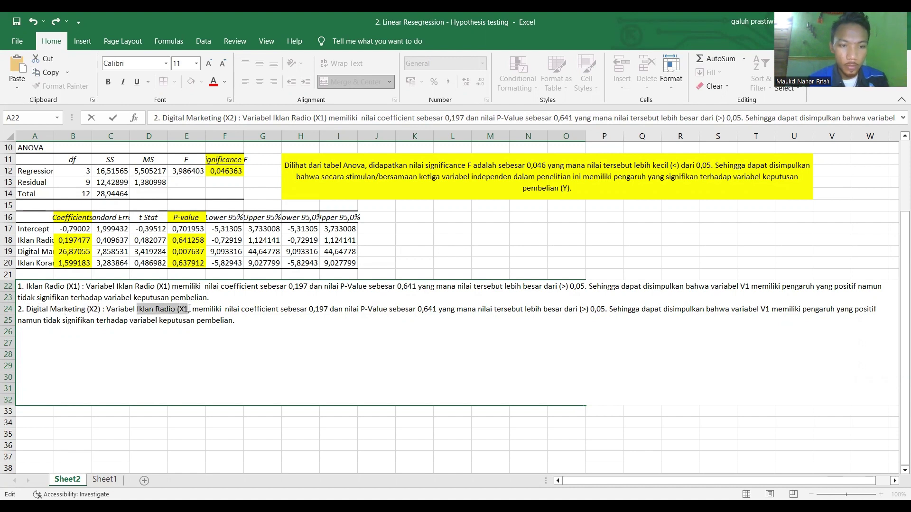
pyautogui.hotkey('ctrl', 'v')
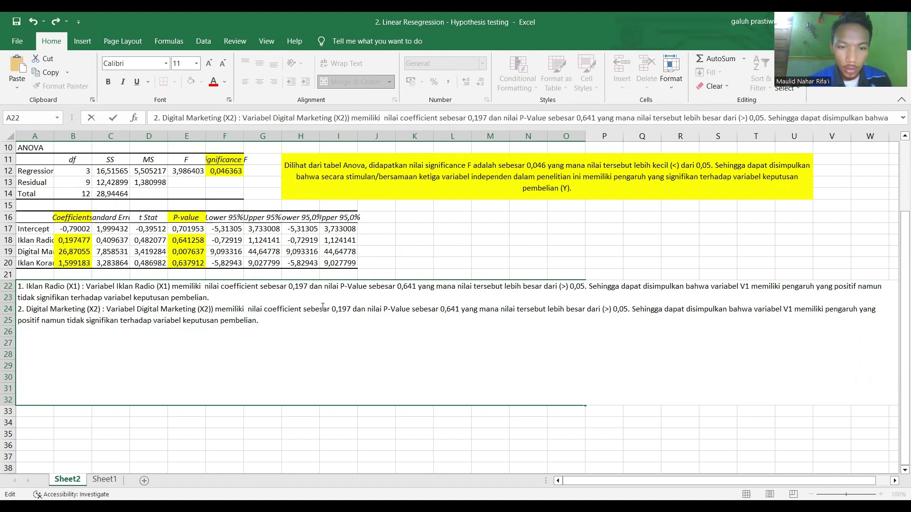
# Step: In item 2 of A22, set the coefficient to 26,870 and the P-Value to 0,007
pyautogui.moveTo(350, 309); pyautogui.dragTo(333, 310)
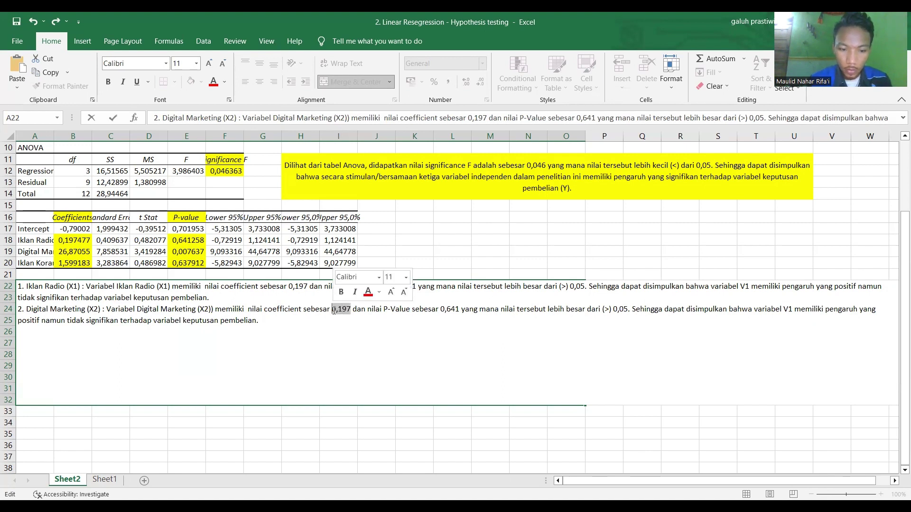
pyautogui.write('26')
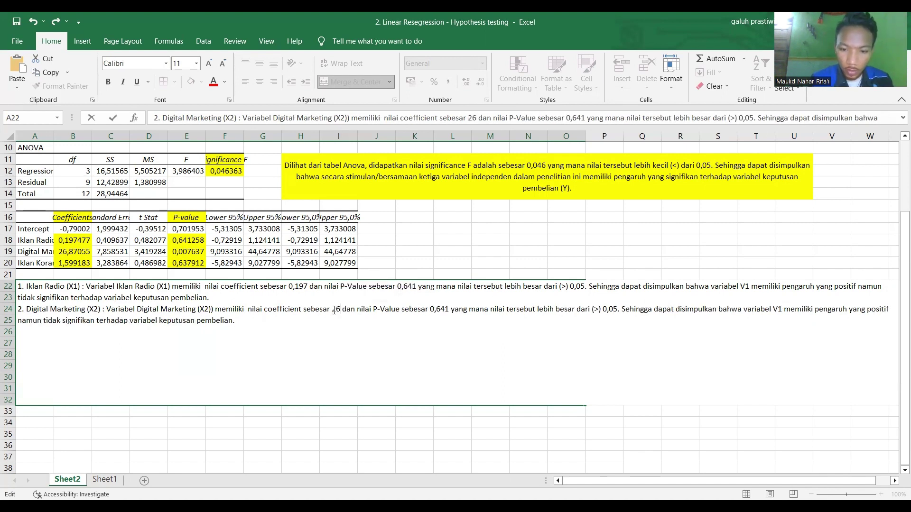
pyautogui.write(',870')
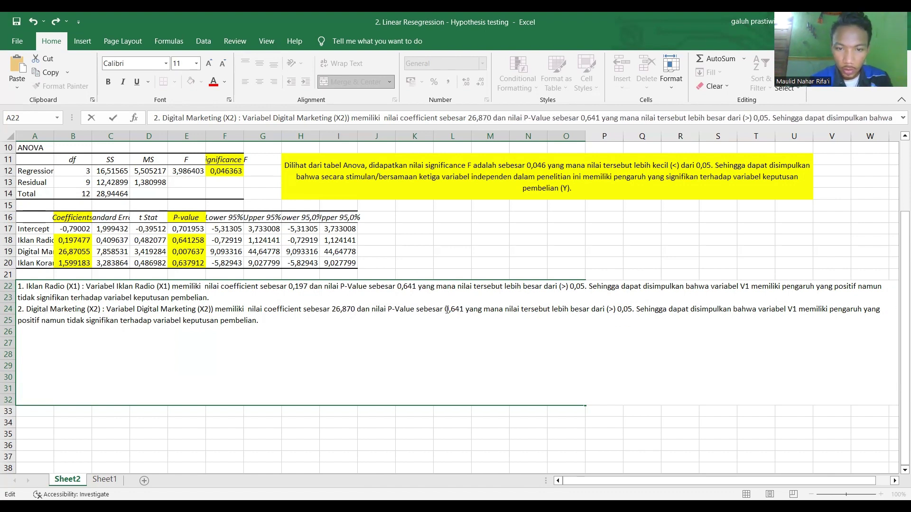
pyautogui.moveTo(444, 309); pyautogui.dragTo(463, 309)
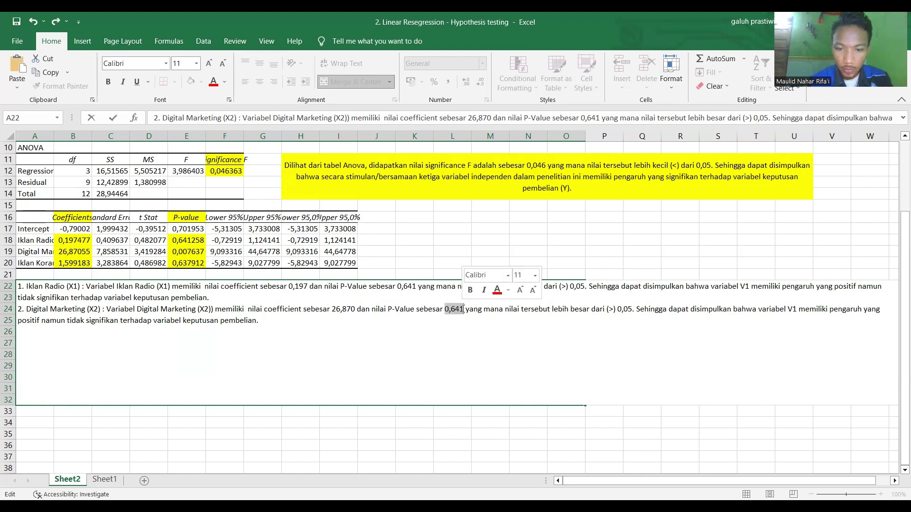
pyautogui.write('0,00')
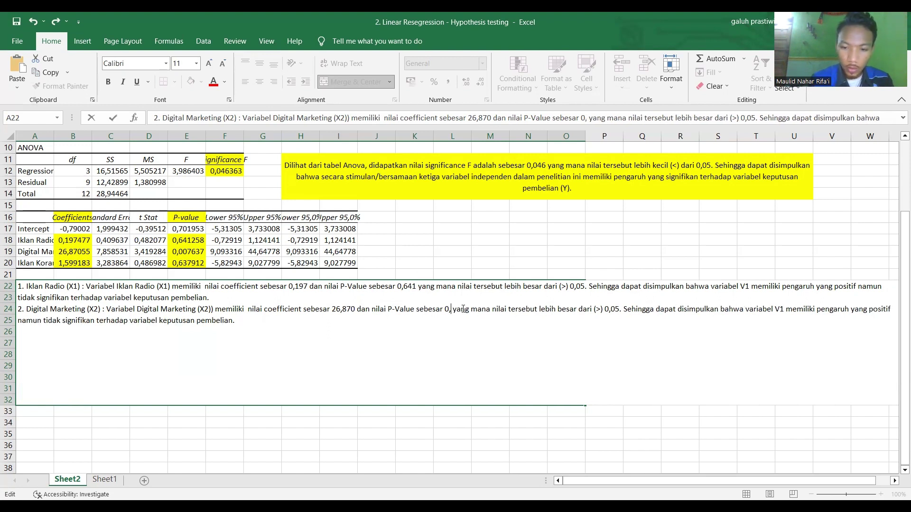
pyautogui.write('7')
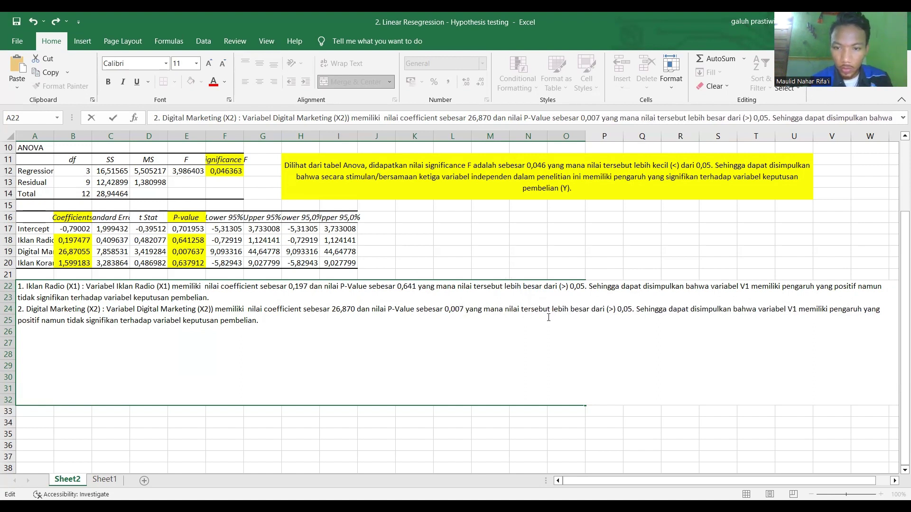
# Step: Change "besar" to "kecil" and the comparison sign to "<" in the Digital Marketing (X2) paragraph
pyautogui.moveTo(589, 309); pyautogui.dragTo(571, 309)
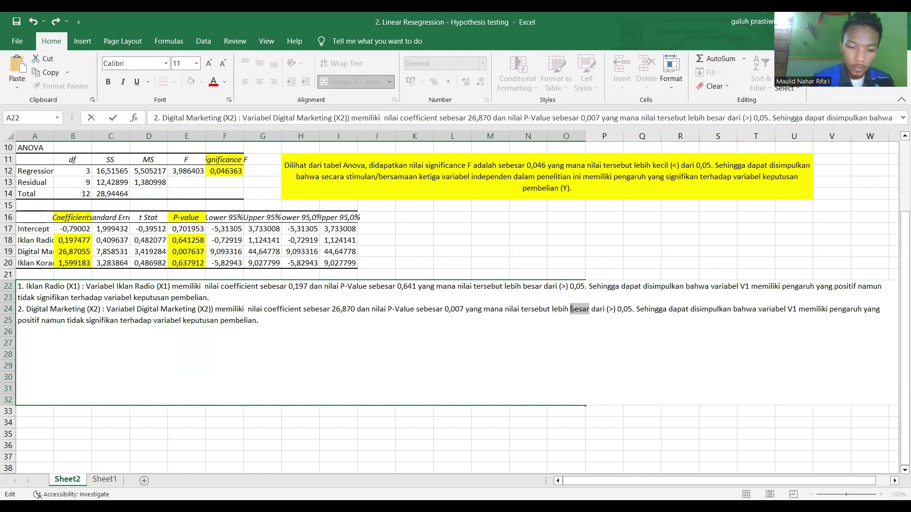
pyautogui.write('KECIL')
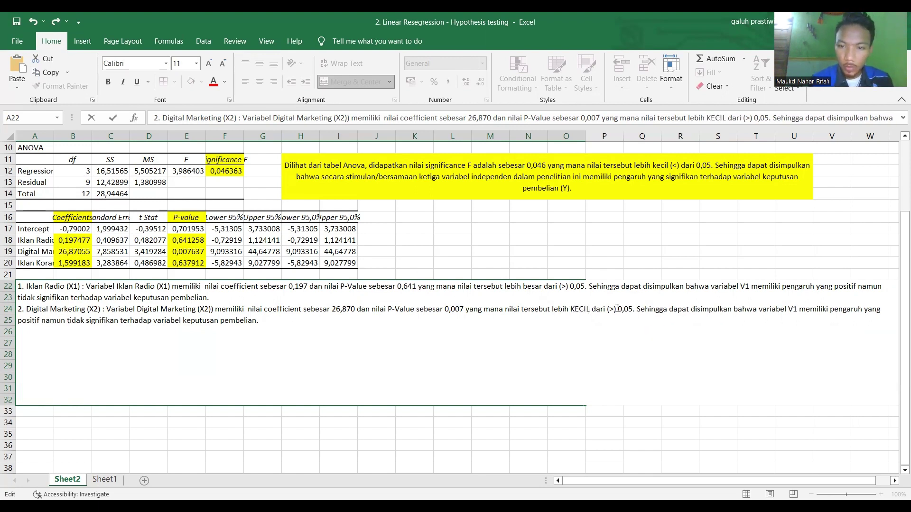
pyautogui.press('BackSpace')
pyautogui.press('BackSpace')
pyautogui.press('BackSpace')
pyautogui.press('BackSpace')
pyautogui.press('BackSpace')
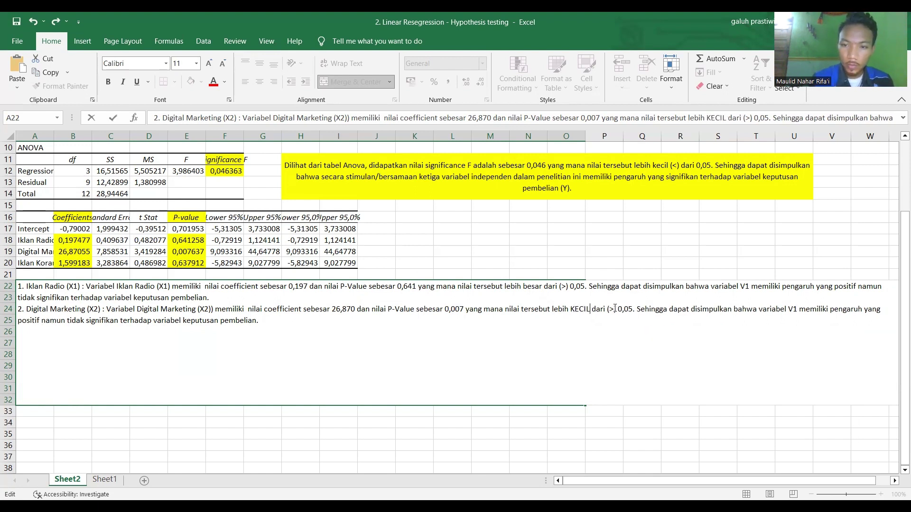
pyautogui.write('ke')
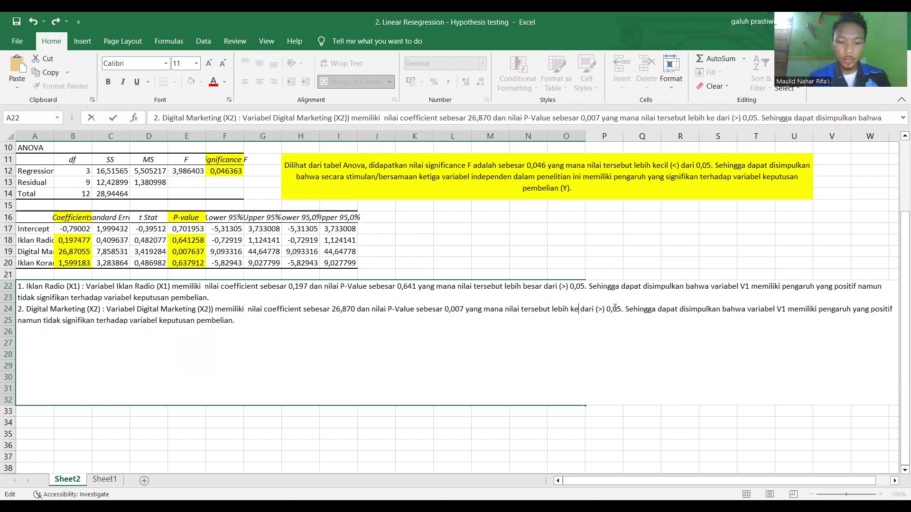
pyautogui.write('cil')
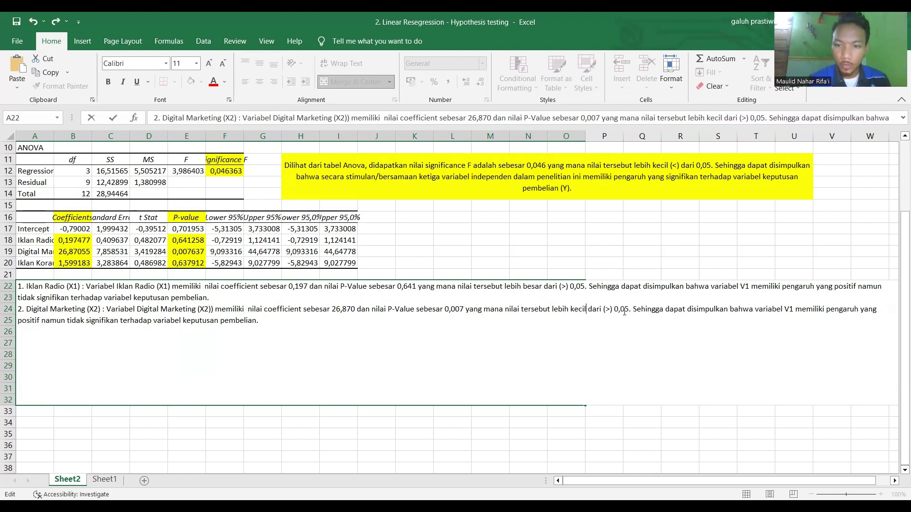
pyautogui.click(611, 309)
pyautogui.press('BackSpace')
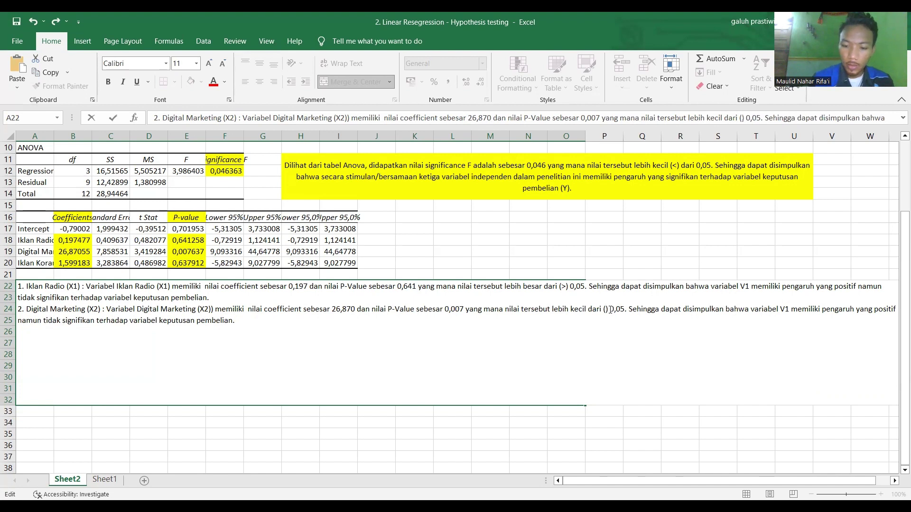
pyautogui.write('<')
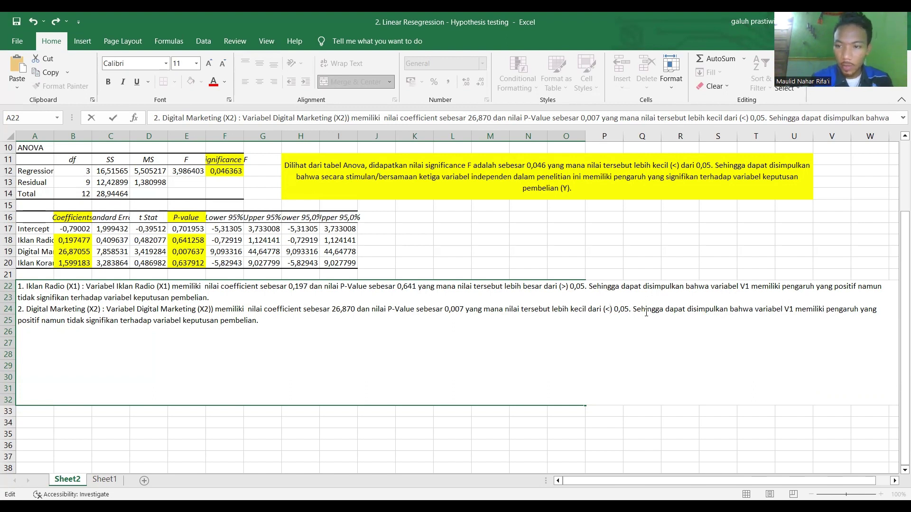
# Step: Replace "V1" with "X1" in the conclusions of both the Digital Marketing and Iklan Radio paragraphs
pyautogui.click(792, 309)
pyautogui.press('BackSpace')
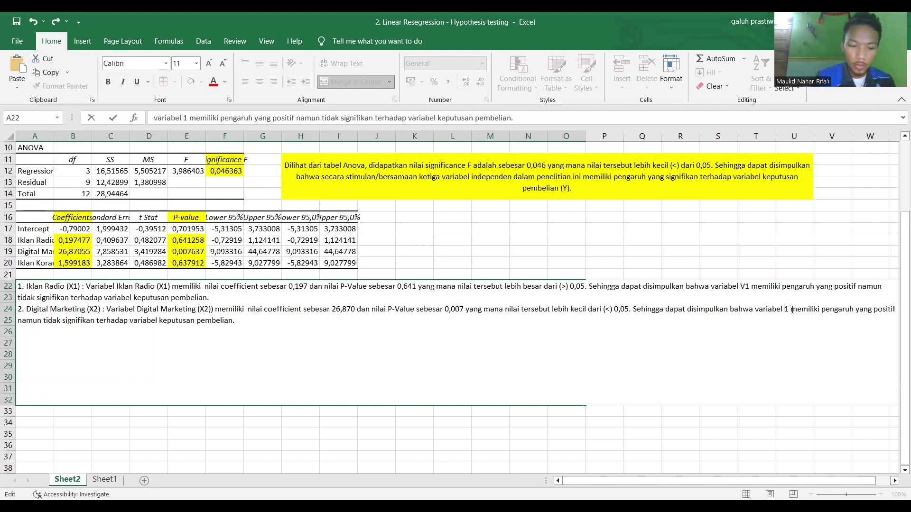
pyautogui.write('X')
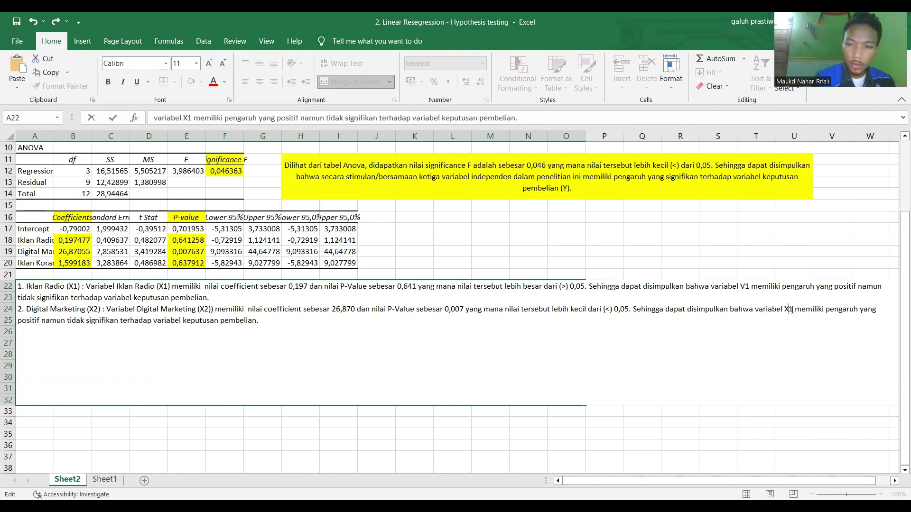
pyautogui.click(745, 286)
pyautogui.press('BackSpace')
pyautogui.write('X')
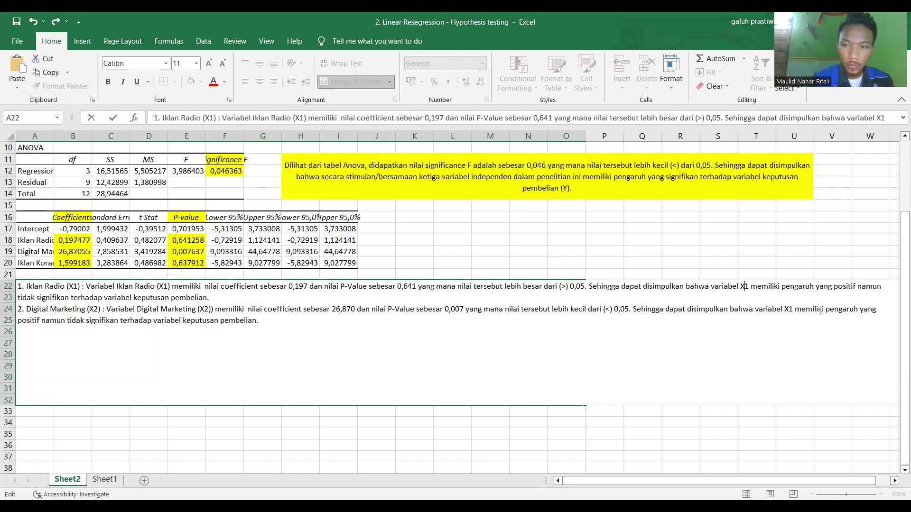
# Step: In the Digital Marketing conclusion, change the variable to X2 and delete the word "tidak" before "signifikan"
pyautogui.click(795, 310)
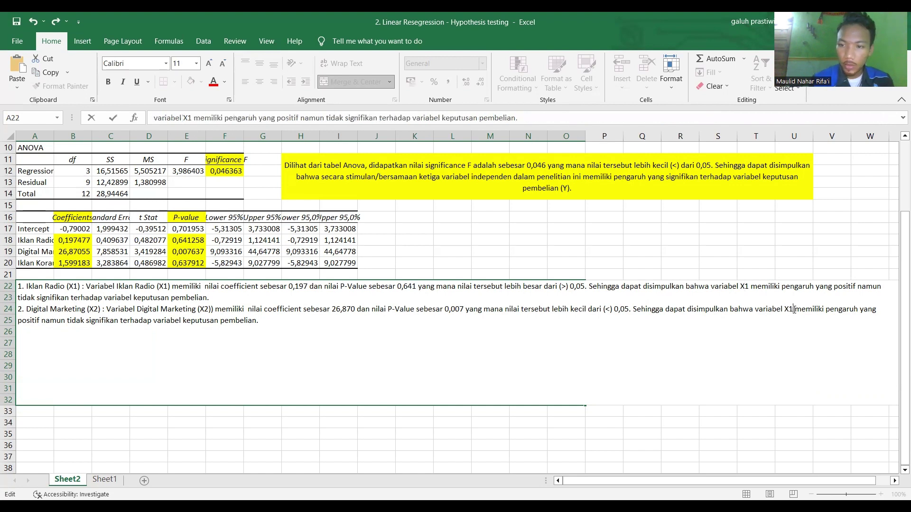
pyautogui.press('BackSpace')
pyautogui.write('2')
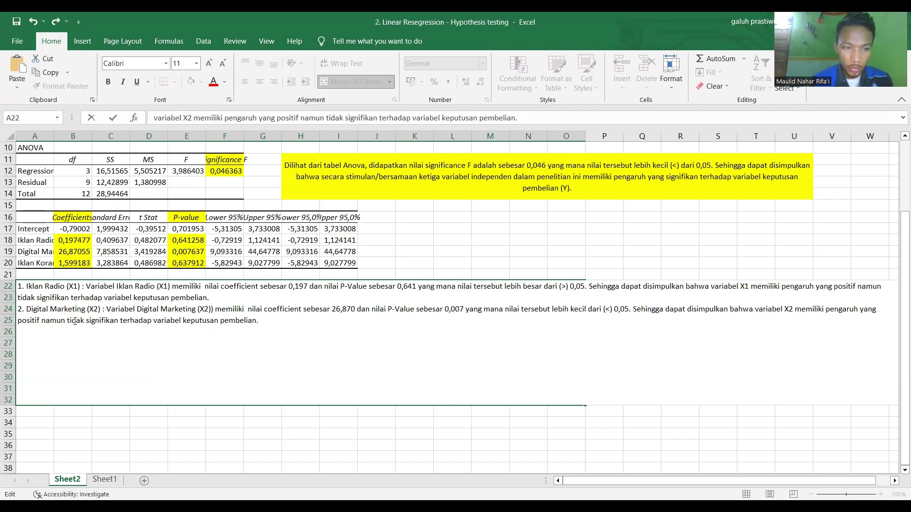
pyautogui.moveTo(84, 321); pyautogui.dragTo(68, 321)
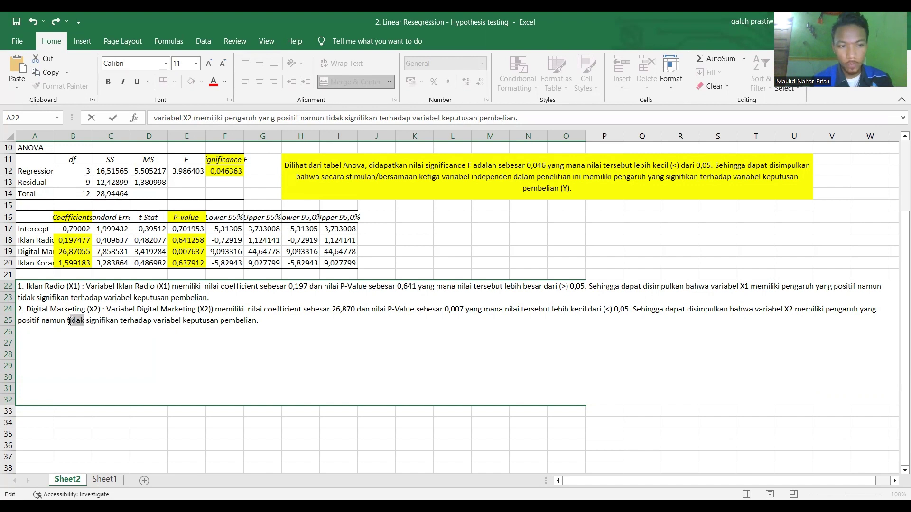
pyautogui.press('BackSpace')
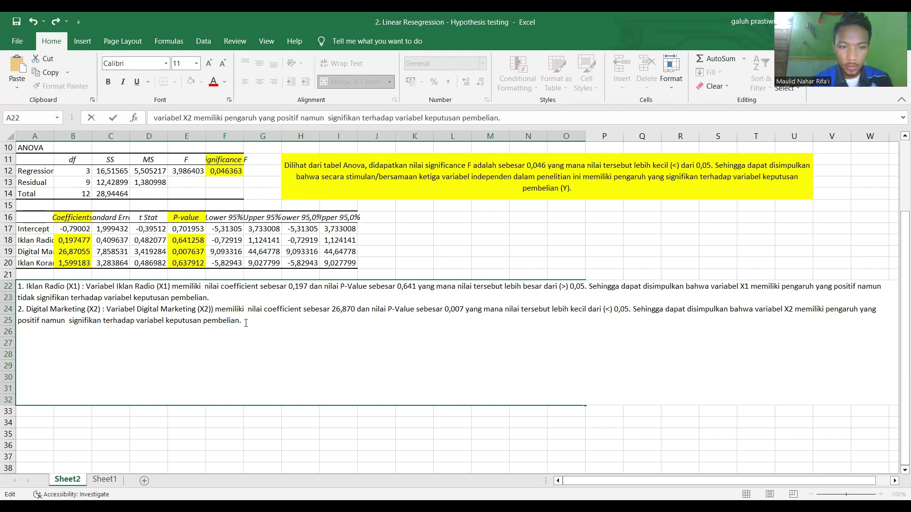
# Step: Copy the text of point 2 into a new line below it as point 3
pyautogui.moveTo(245, 323); pyautogui.dragTo(29, 313)
pyautogui.hotkey('ctrl', 'c')
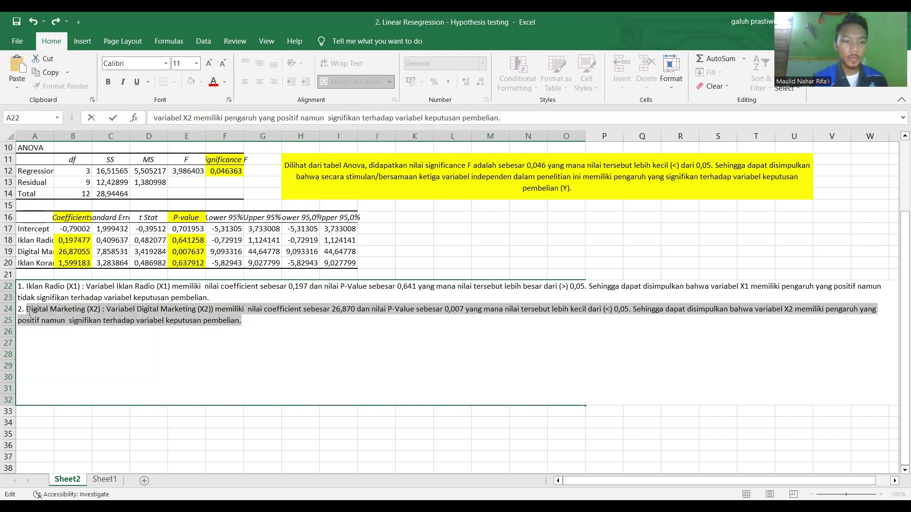
pyautogui.click(247, 321)
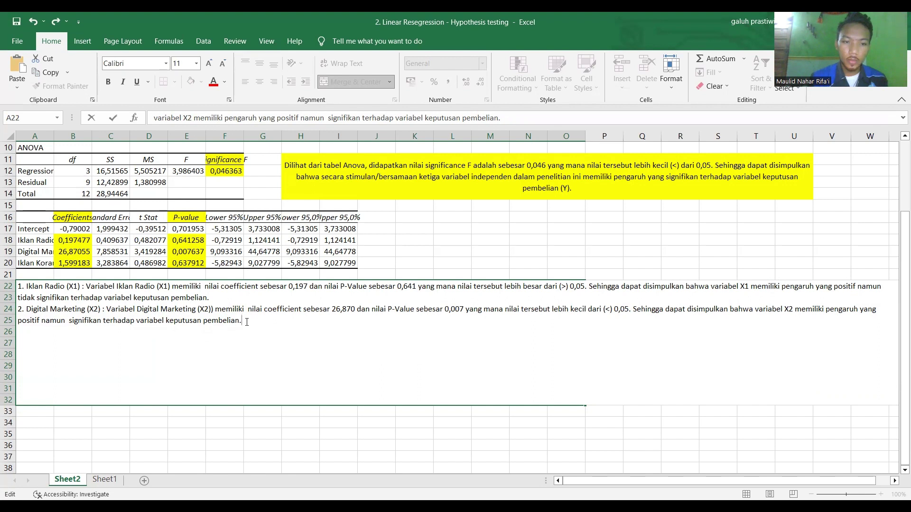
pyautogui.hotkey('alt', 'Return')
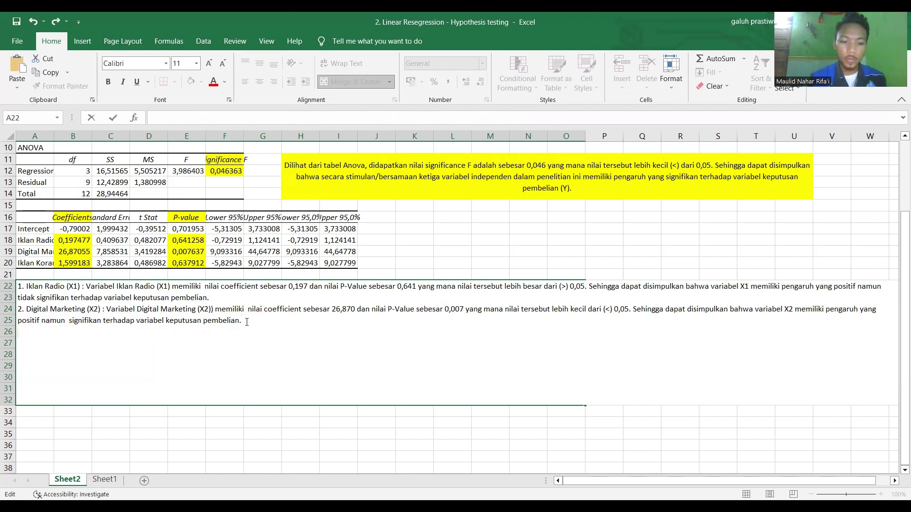
pyautogui.write('3.')
pyautogui.hotkey('ctrl', 'v')
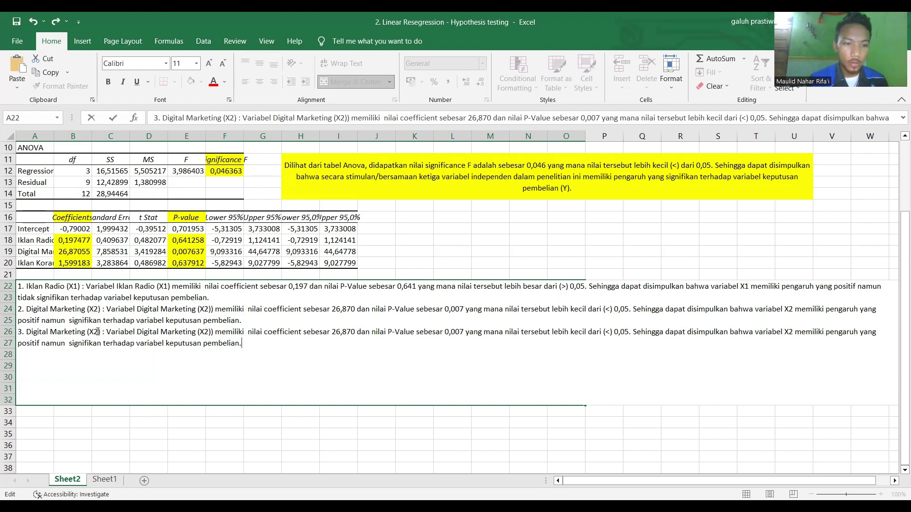
# Step: Change the heading of point 3 to "Iklan Koran (X3)"
pyautogui.moveTo(84, 333); pyautogui.dragTo(26, 333)
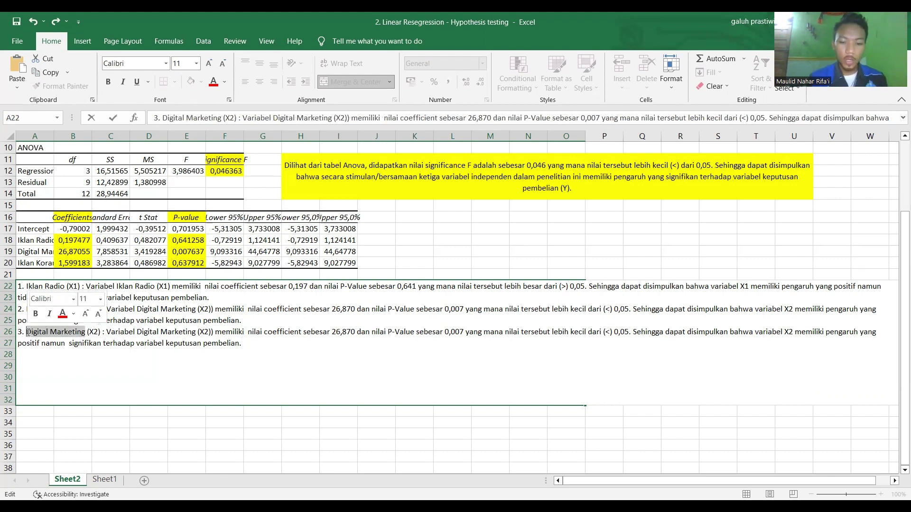
pyautogui.write('iKLAN kORAN')
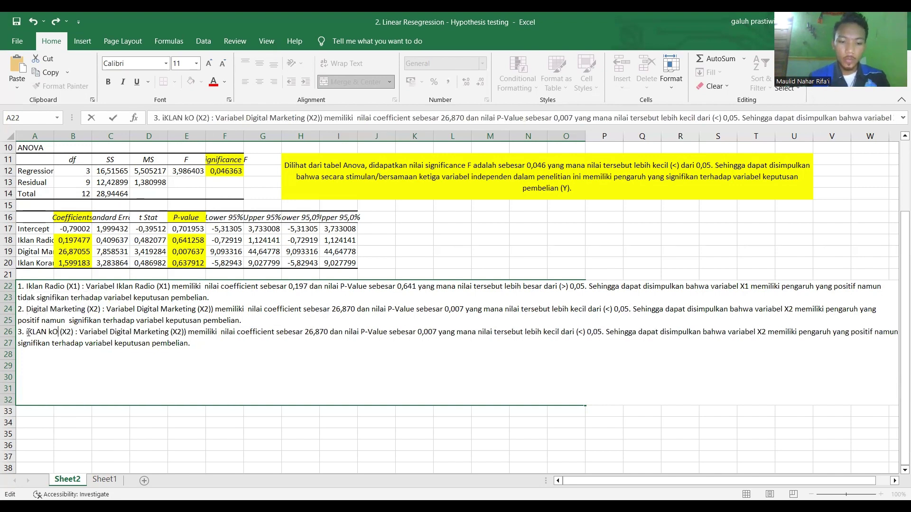
pyautogui.press('BackSpace')
pyautogui.press('BackSpace')
pyautogui.press('BackSpace')
pyautogui.press('BackSpace')
pyautogui.press('BackSpace')
pyautogui.press('BackSpace')
pyautogui.press('BackSpace')
pyautogui.press('BackSpace')
pyautogui.press('BackSpace')
pyautogui.press('BackSpace')
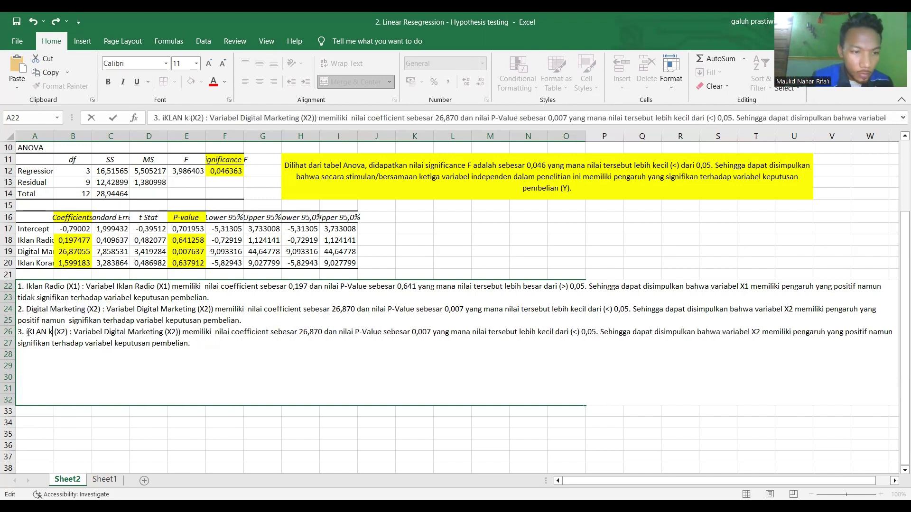
pyautogui.press('BackSpace')
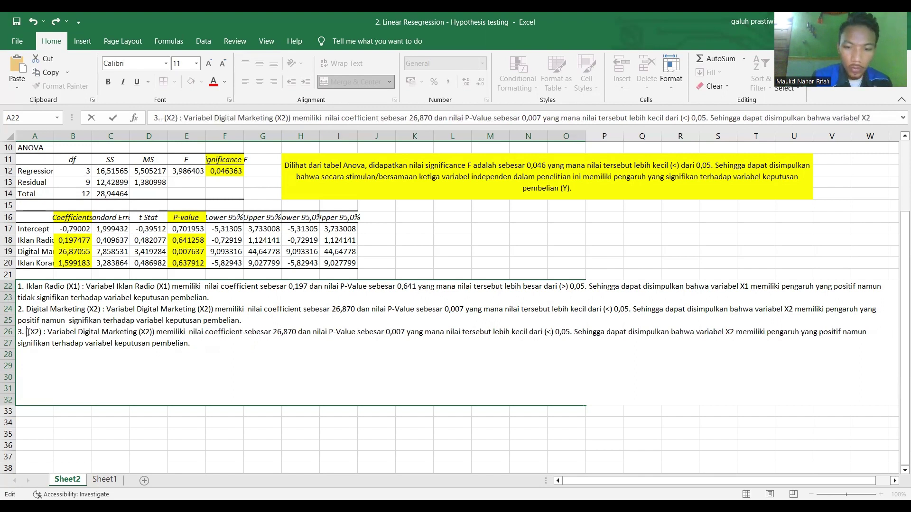
pyautogui.write('Iklan ')
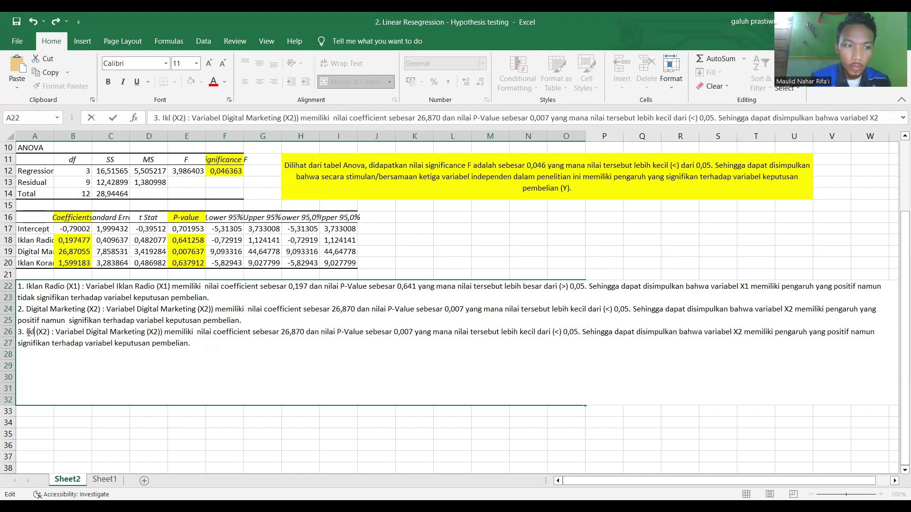
pyautogui.write('Koran')
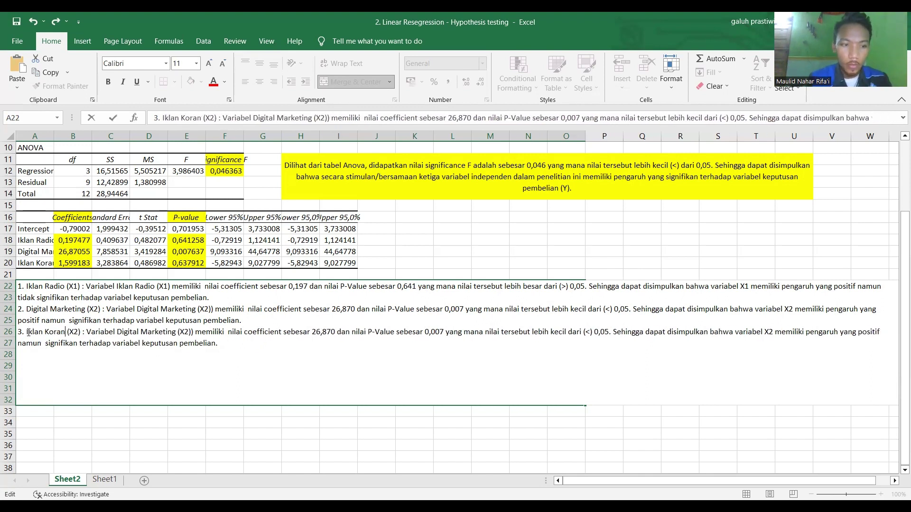
pyautogui.click(77, 332)
pyautogui.press('BackSpace')
pyautogui.write('3')
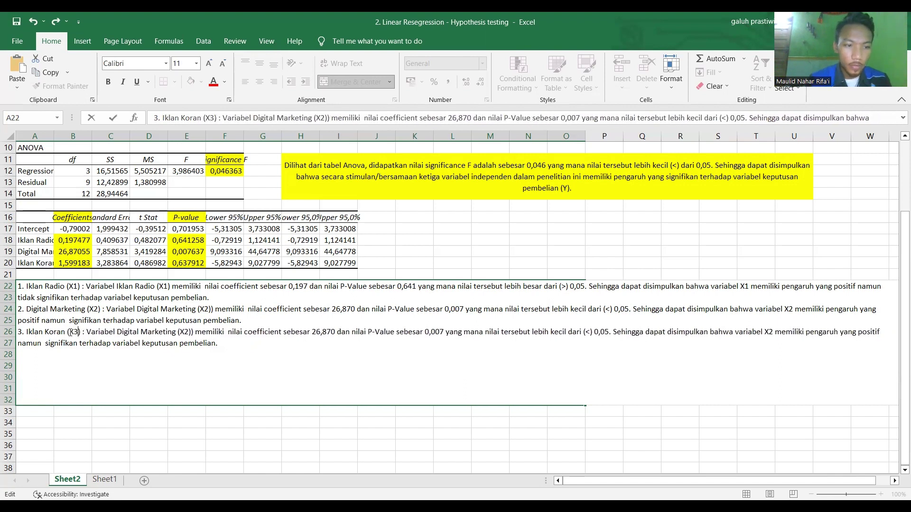
# Step: Paste the point 3 heading over the Digital Marketing variable name in its sentence, and remove the extra closing parenthesis in point 2
pyautogui.moveTo(80, 332); pyautogui.dragTo(27, 333)
pyautogui.hotkey('ctrl', 'c')
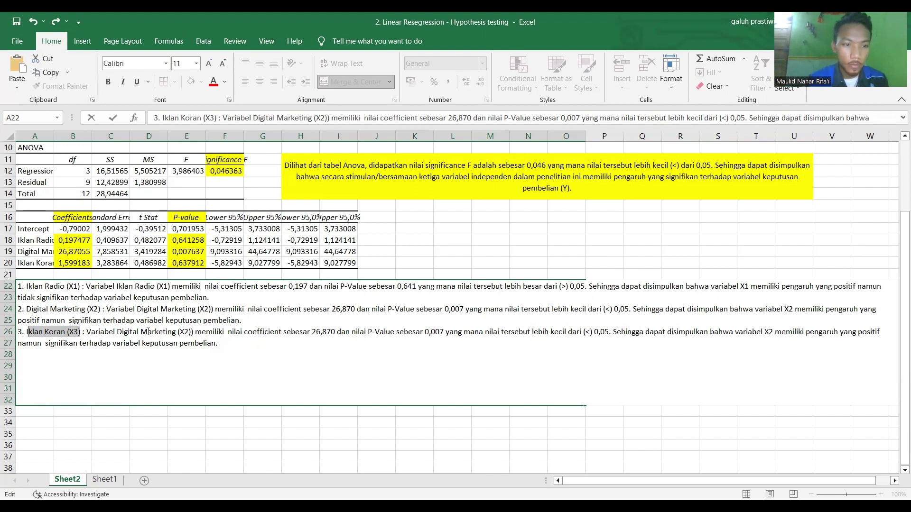
pyautogui.moveTo(119, 332); pyautogui.dragTo(194, 331)
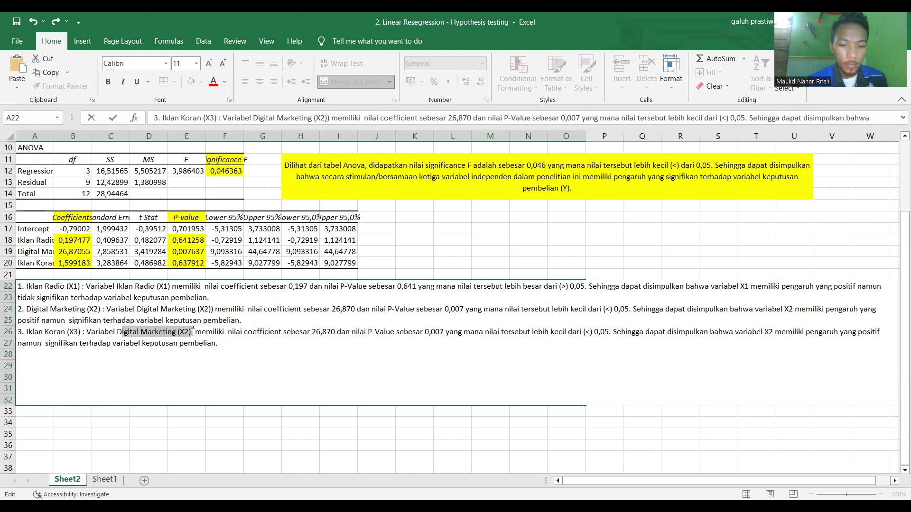
pyautogui.hotkey('ctrl', 'v')
pyautogui.click(213, 309)
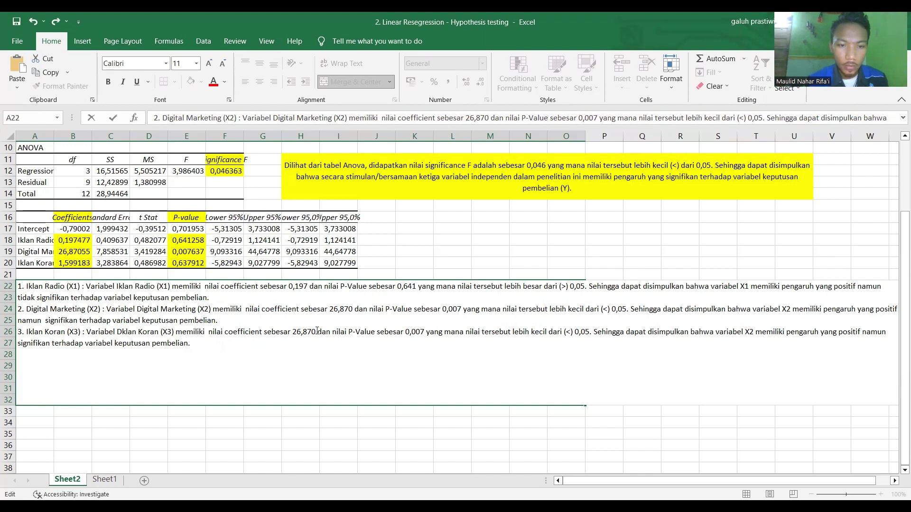
# Step: Set the coefficient to 1,599 and the P-Value to 0,637 in the Iklan Koran (X3) paragraph
pyautogui.moveTo(317, 332); pyautogui.dragTo(293, 332)
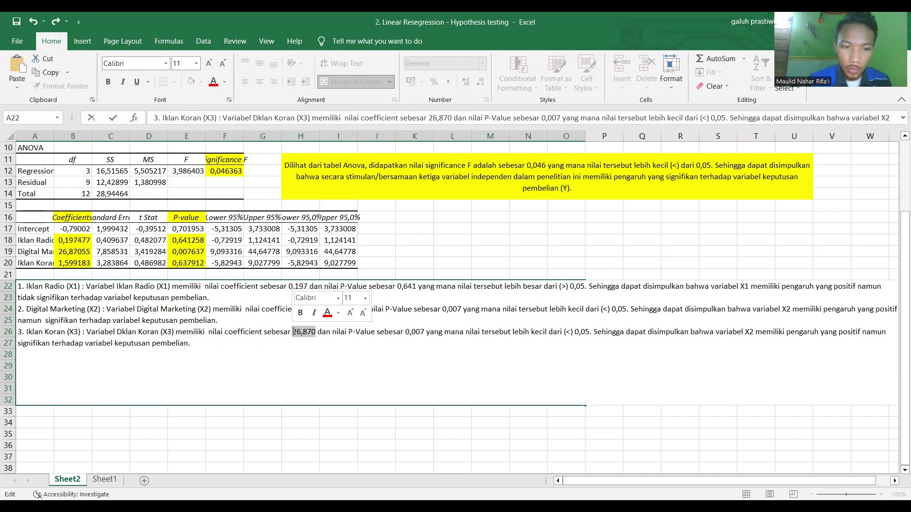
pyautogui.write('1')
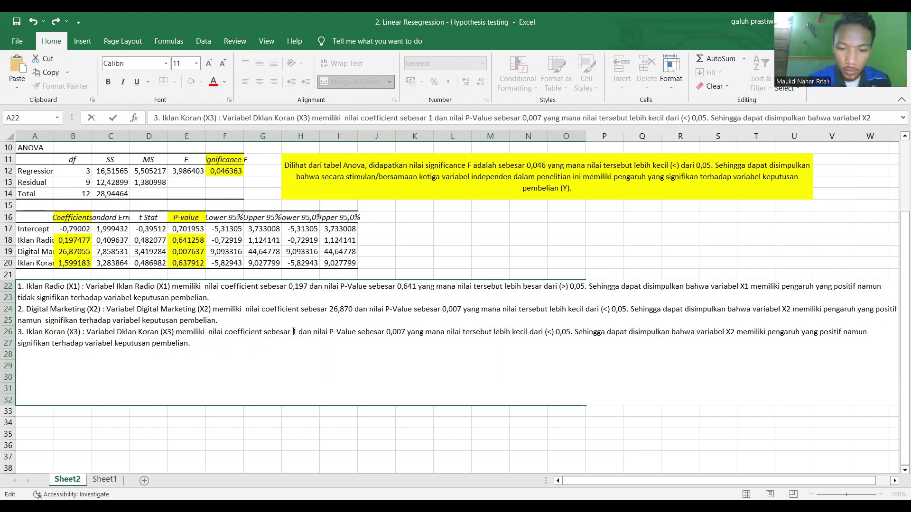
pyautogui.write(',')
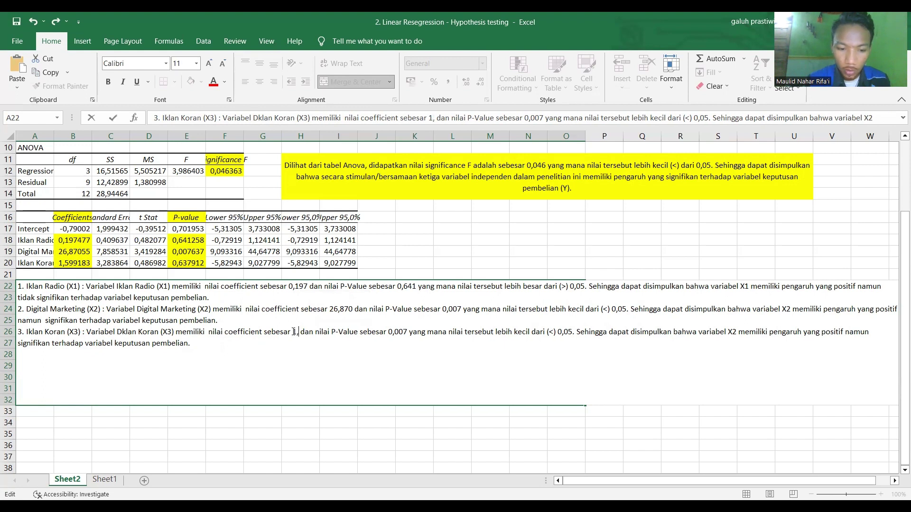
pyautogui.write('599')
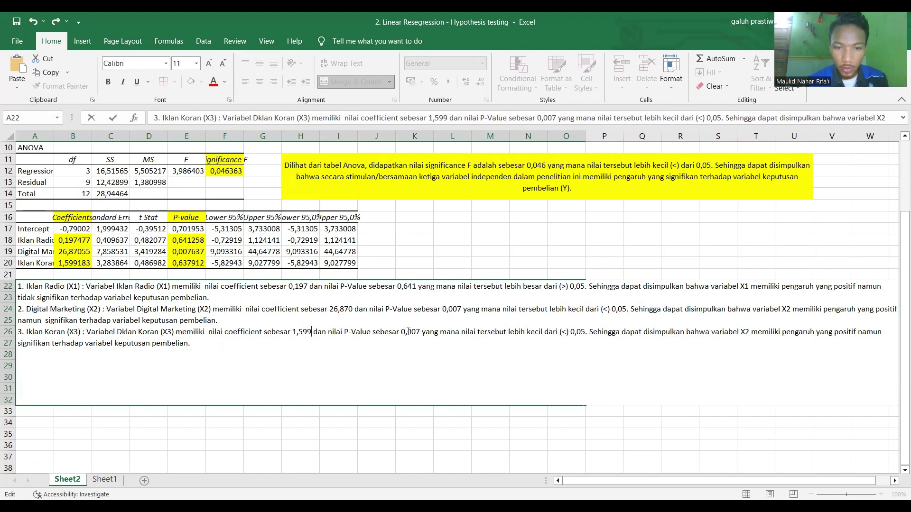
pyautogui.moveTo(421, 332); pyautogui.dragTo(402, 334)
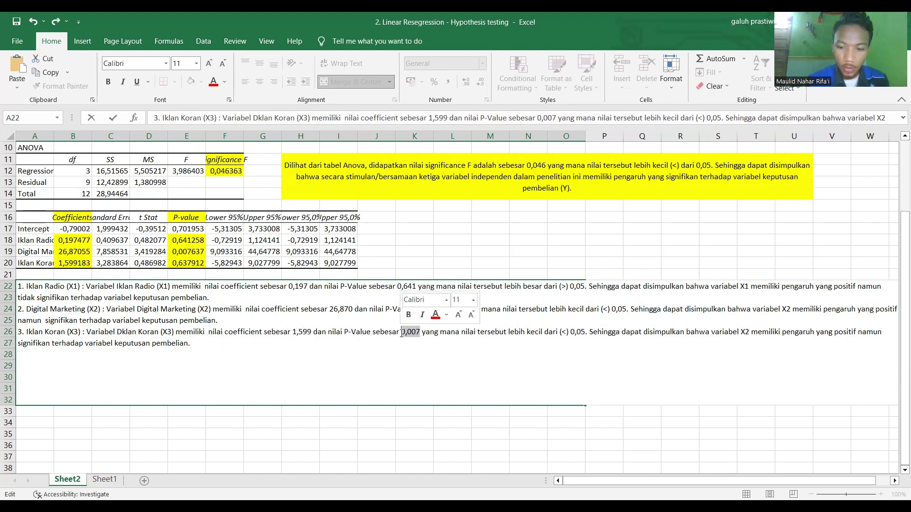
pyautogui.write('0,6')
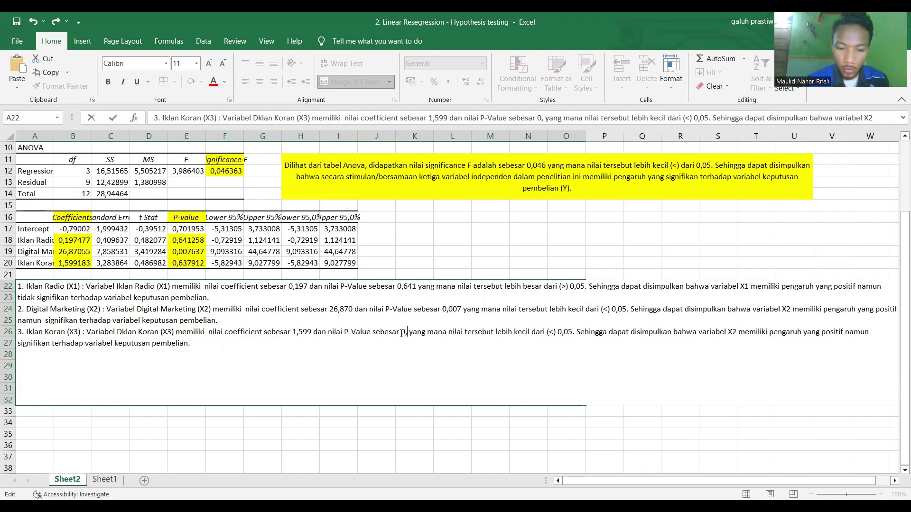
pyautogui.write('37')
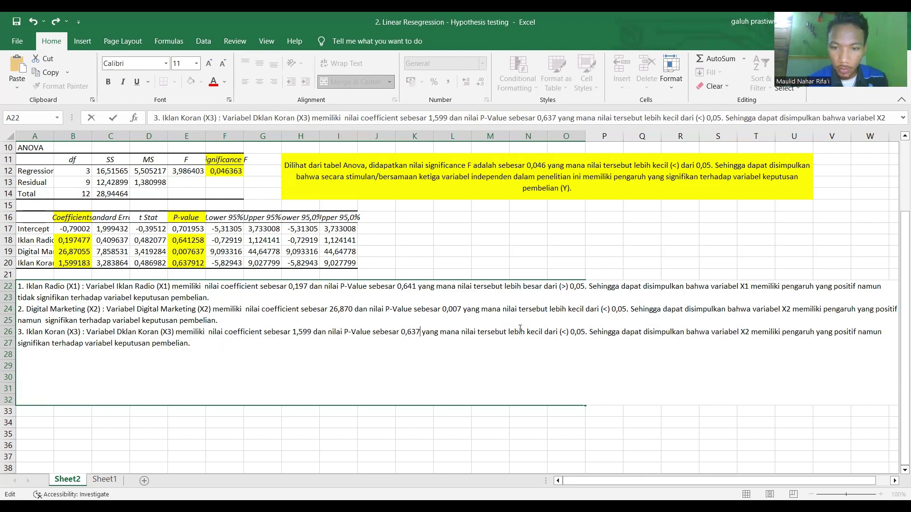
# Step: Change the P-Value comparison with 0,05 in the Iklan Koran (X3) paragraph to "besar dari (>)"
pyautogui.moveTo(544, 332); pyautogui.dragTo(527, 332)
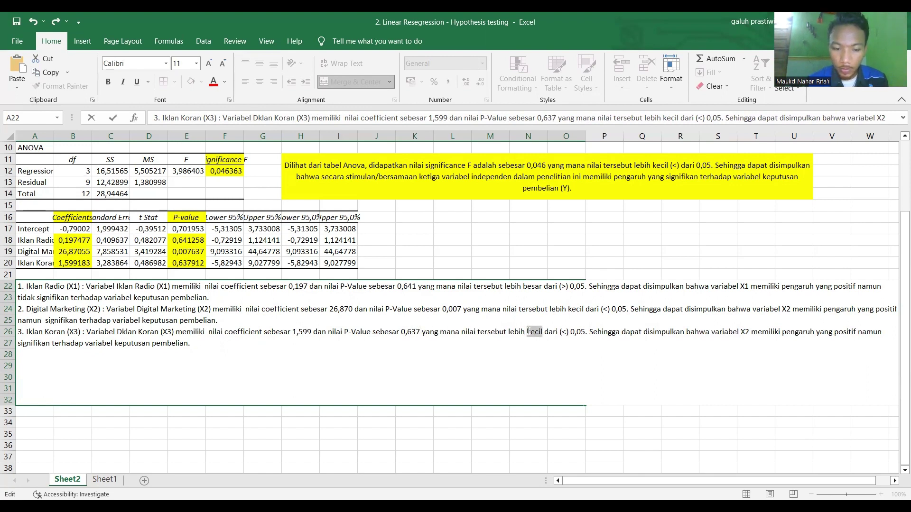
pyautogui.write('besar')
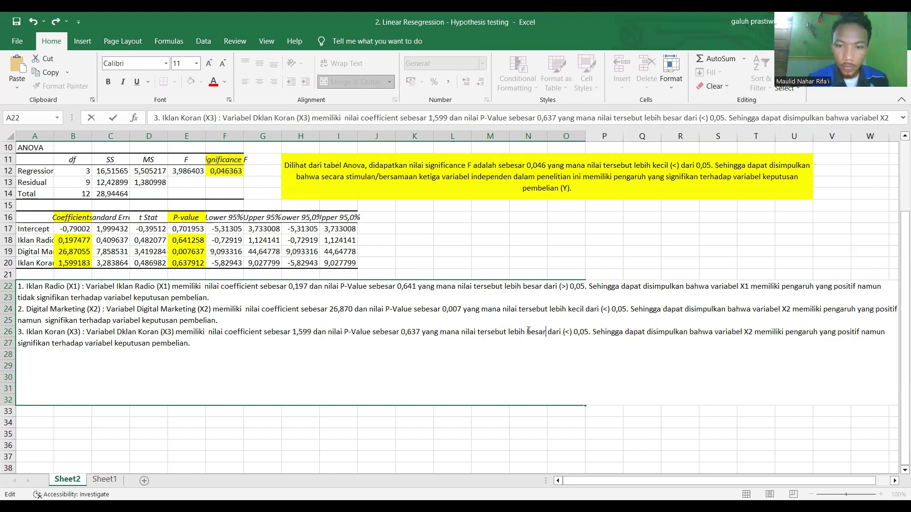
pyautogui.click(570, 331)
pyautogui.press('BackSpace')
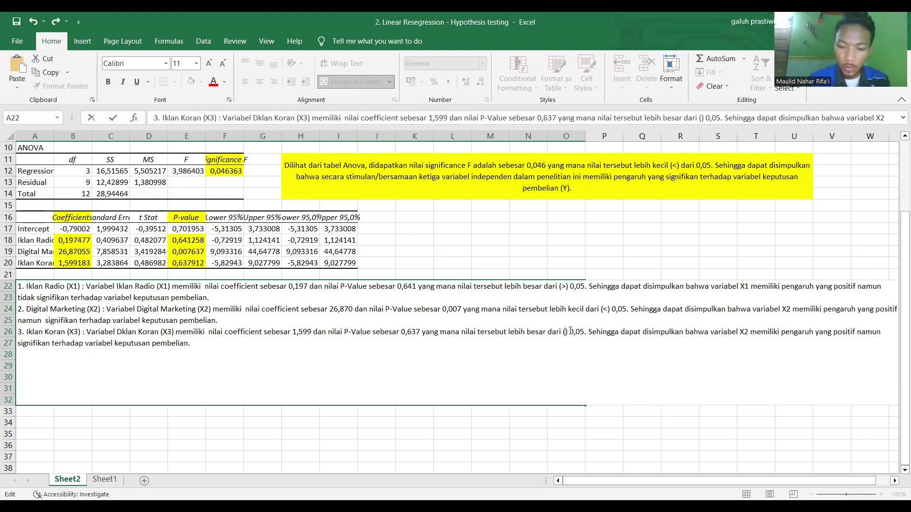
pyautogui.write('>')
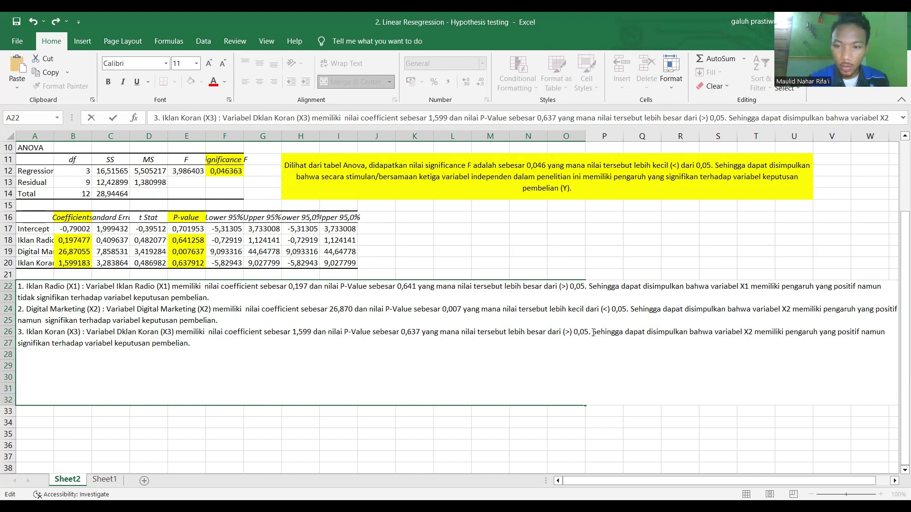
# Step: Change the concluding variable in point 3 to X3 and insert "tidak" before "signifikan"
pyautogui.click(751, 332)
pyautogui.press('BackSpace')
pyautogui.write('3')
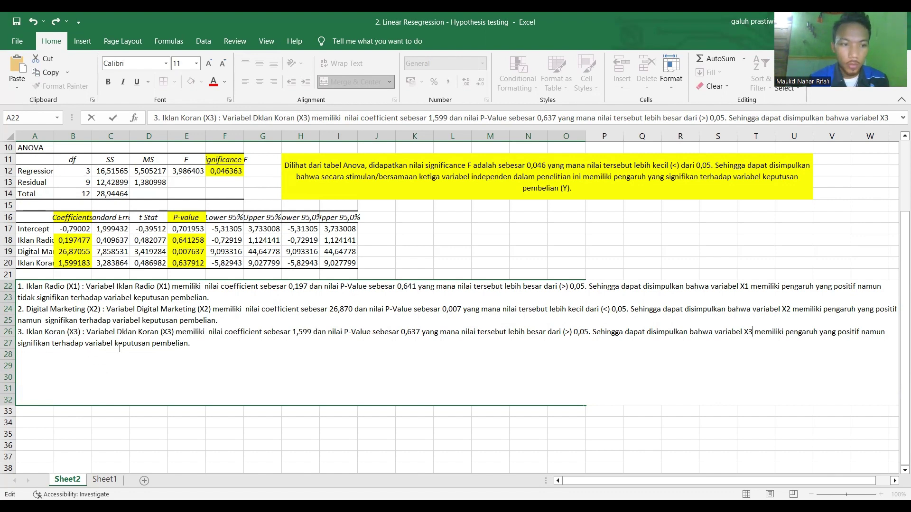
pyautogui.click(890, 334)
pyautogui.write('tidak')
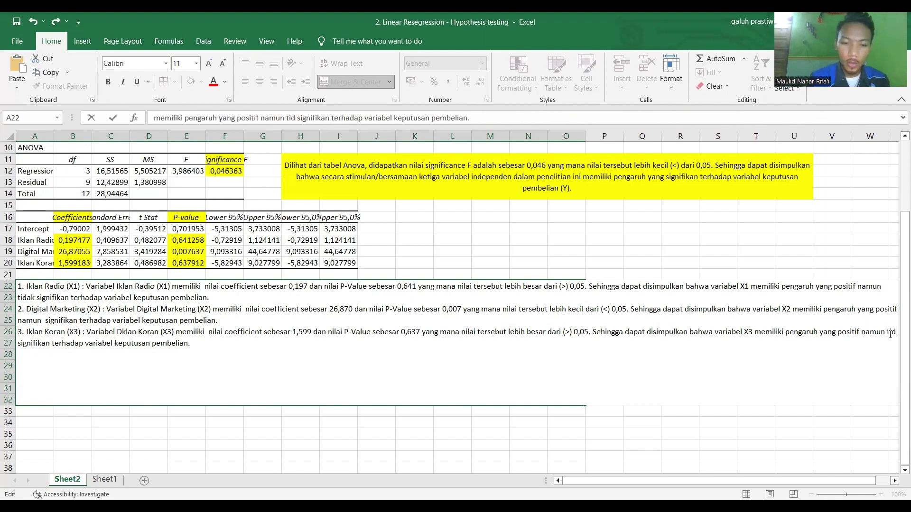
pyautogui.press('BackSpace')
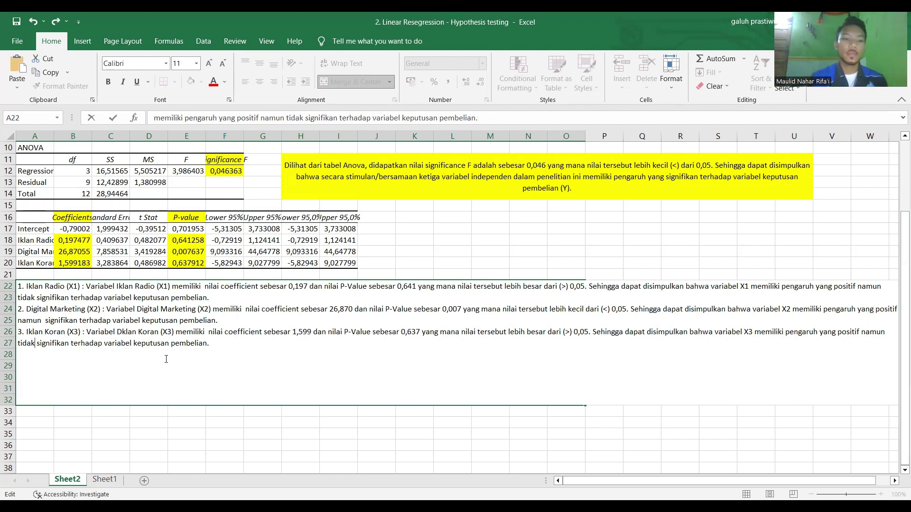
# Step: Finish editing the merged interpretation cell A22 and fill it with yellow
pyautogui.click(397, 255)
pyautogui.click(183, 367)
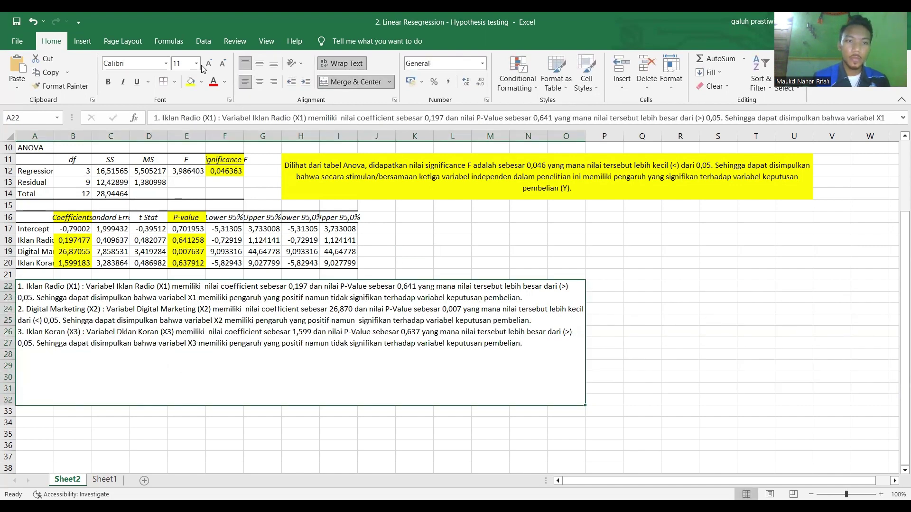
pyautogui.click(190, 82)
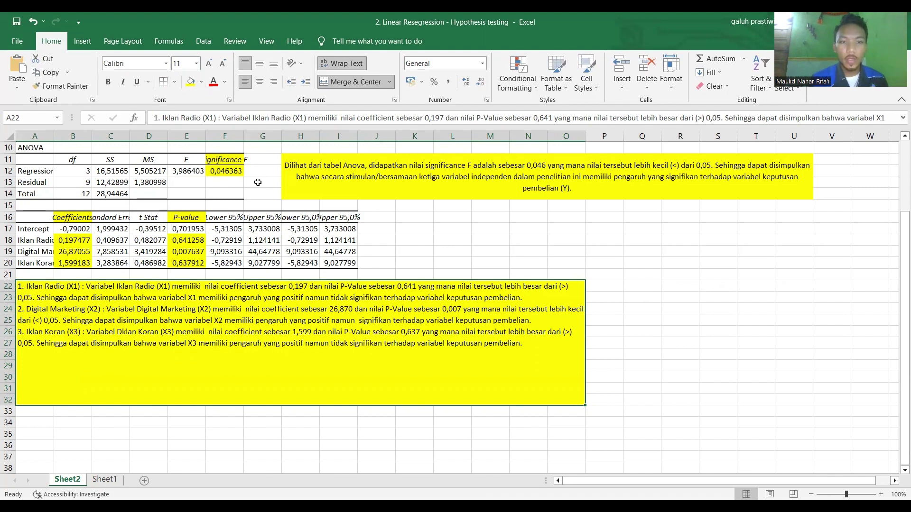
pyautogui.scroll(3, 273, 198)
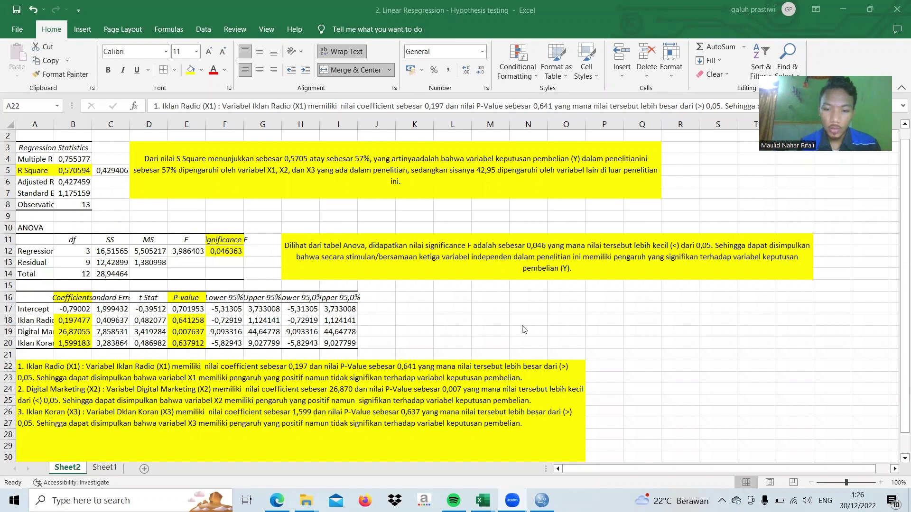
# Step: Copy the data values in A2:D14 of Sheet1, without the header row
pyautogui.click(108, 469)
pyautogui.click(107, 469)
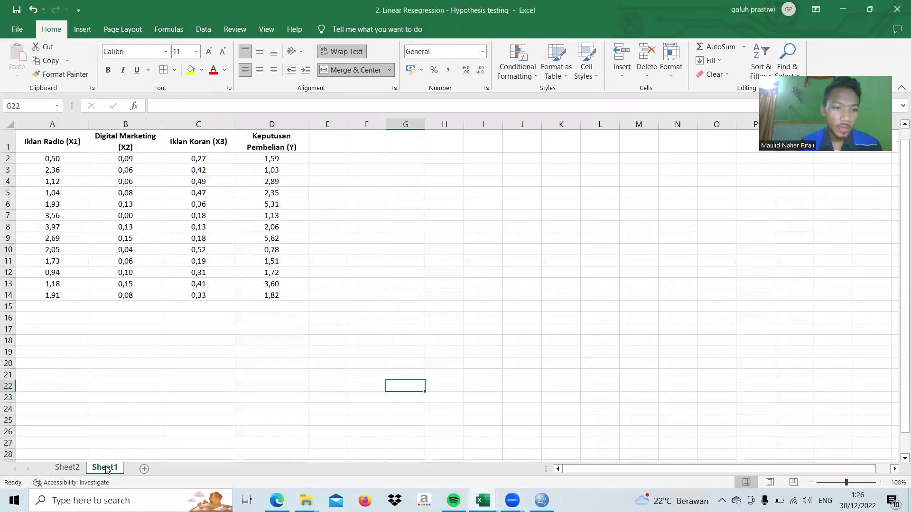
pyautogui.moveTo(54, 160); pyautogui.dragTo(243, 295)
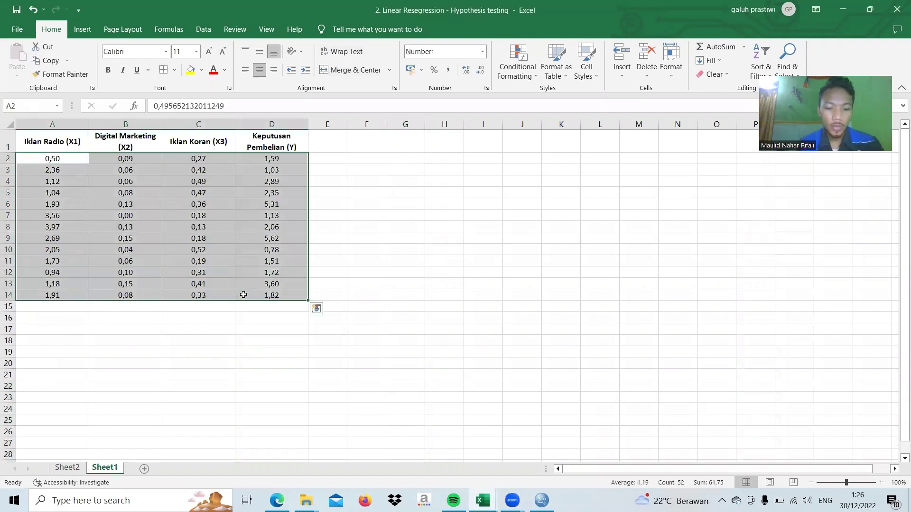
pyautogui.hotkey('ctrl', 'c')
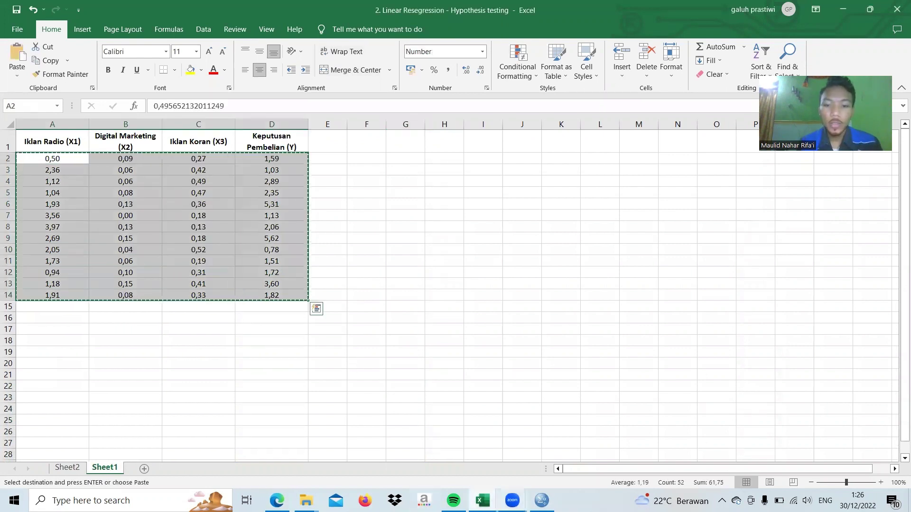
# Step: Switch to IBM SPSS Statistics and paste the copied values into the data grid from the first cell
pyautogui.moveTo(542, 500)
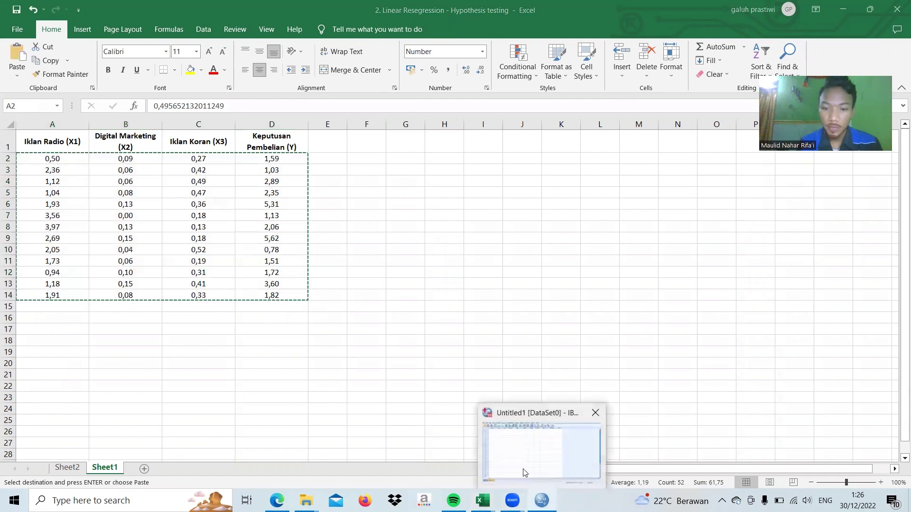
pyautogui.click(525, 472)
pyautogui.click(75, 73)
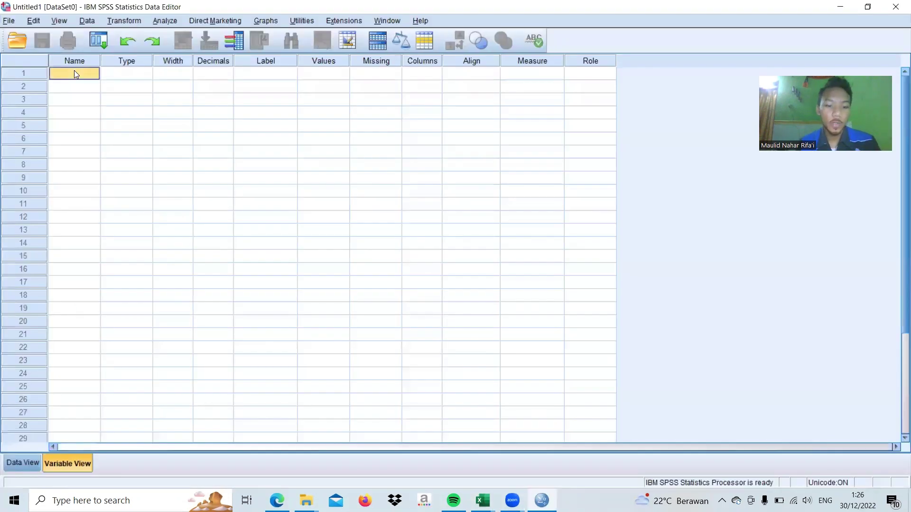
pyautogui.hotkey('ctrl', 't')
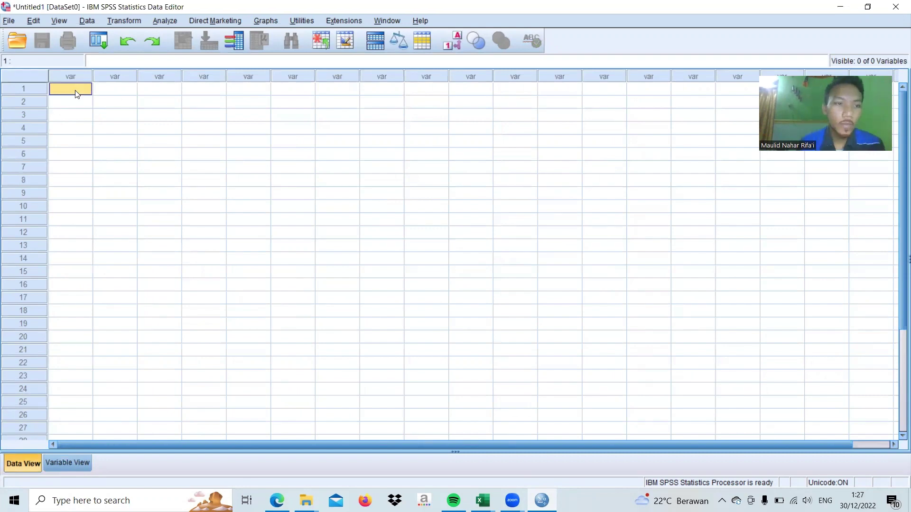
pyautogui.hotkey('ctrl', 'v')
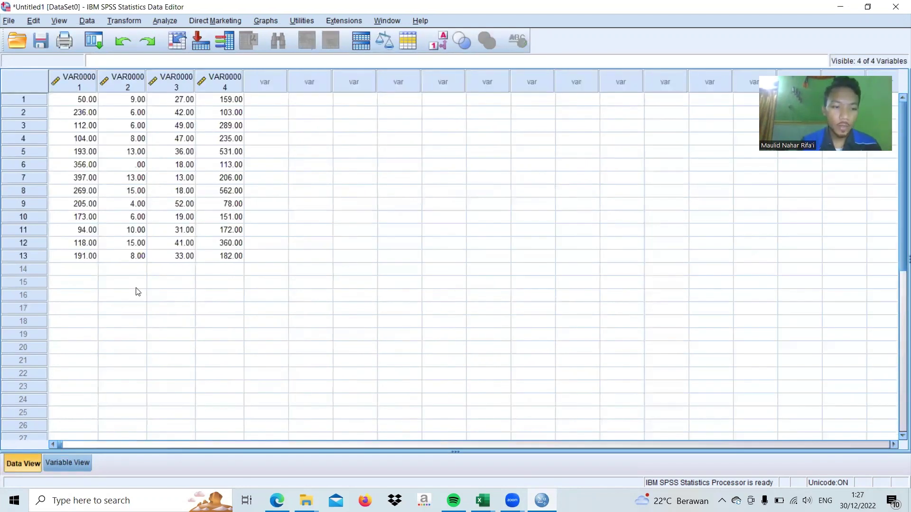
# Step: Rename the four variables in Variable View as X1, X2, X3 and Y
pyautogui.click(67, 462)
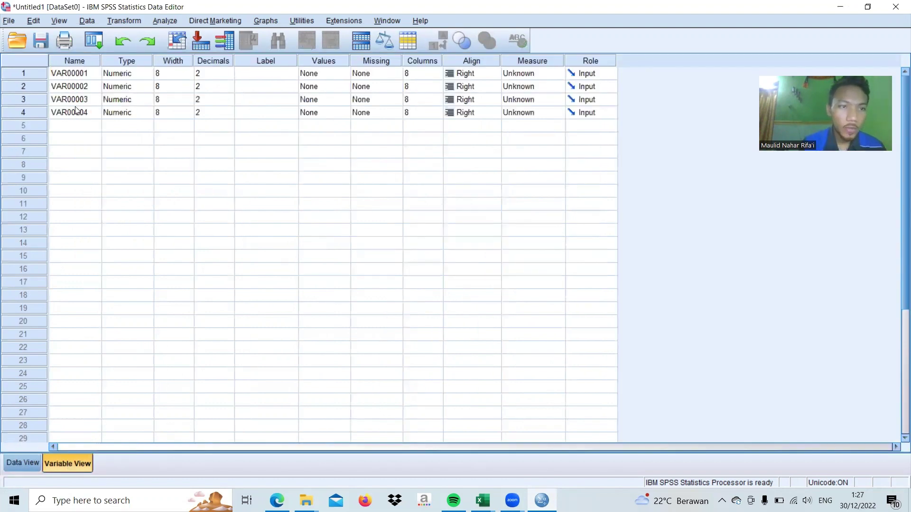
pyautogui.click(78, 75)
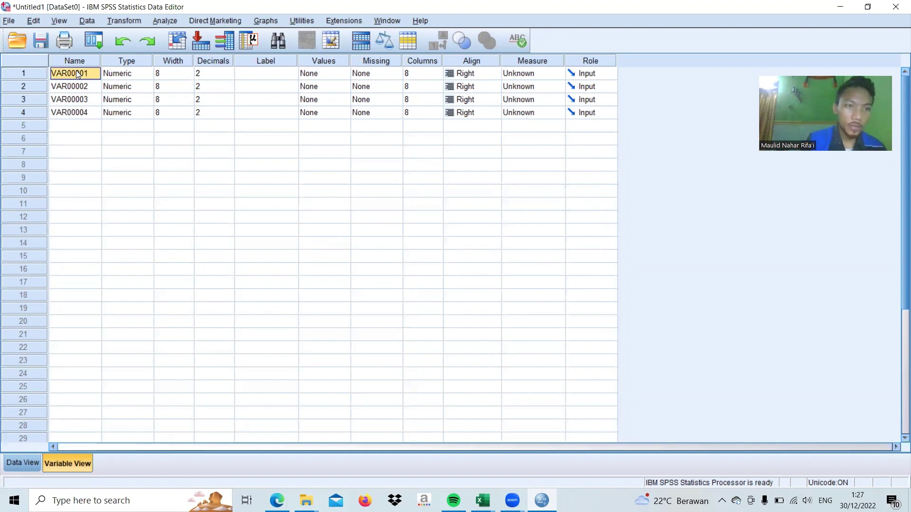
pyautogui.write('x')
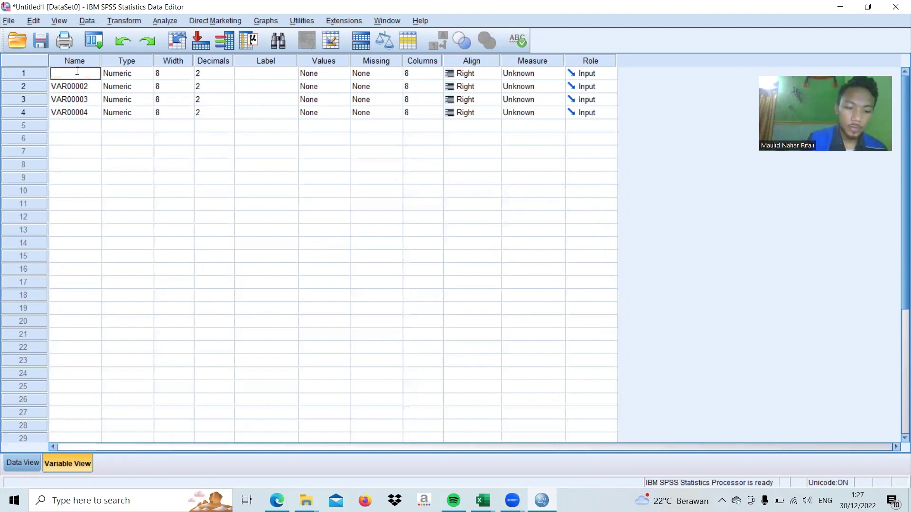
pyautogui.press('capslock')
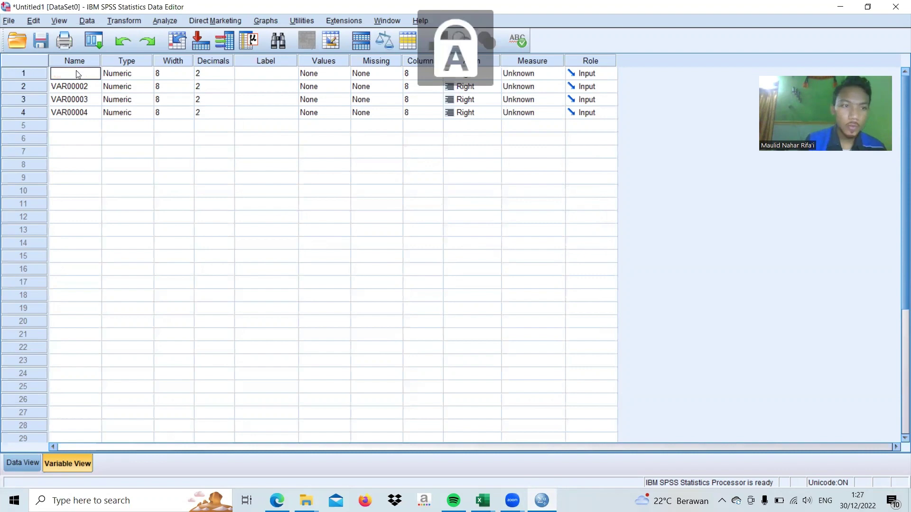
pyautogui.write('X1')
pyautogui.press('Return')
pyautogui.write('X2')
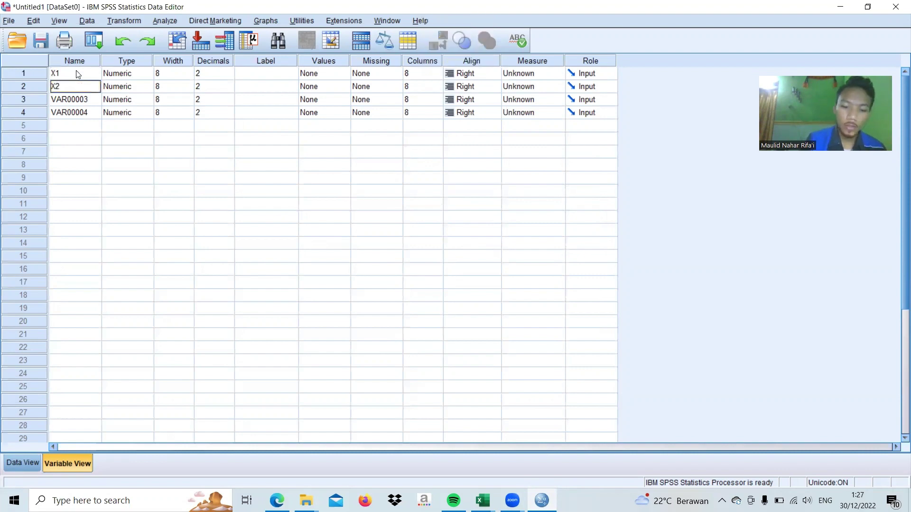
pyautogui.press('Return')
pyautogui.write('X3')
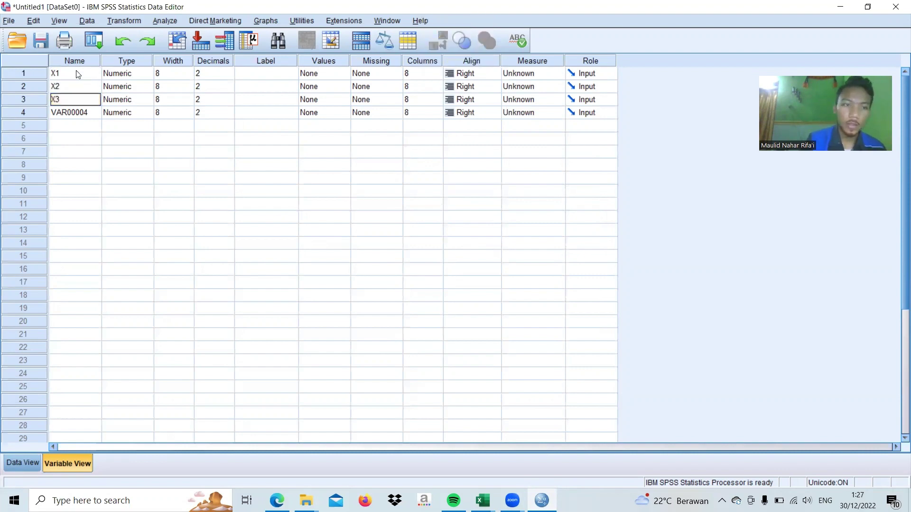
pyautogui.press('Return')
pyautogui.write('Y')
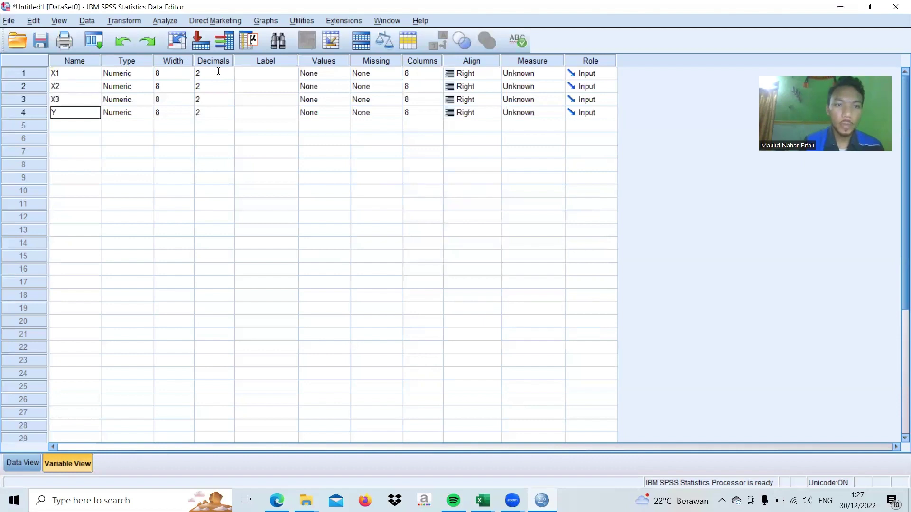
# Step: Set the decimals of variables X1, X2, X3 and Y to 0
pyautogui.click(218, 73)
pyautogui.click(229, 75)
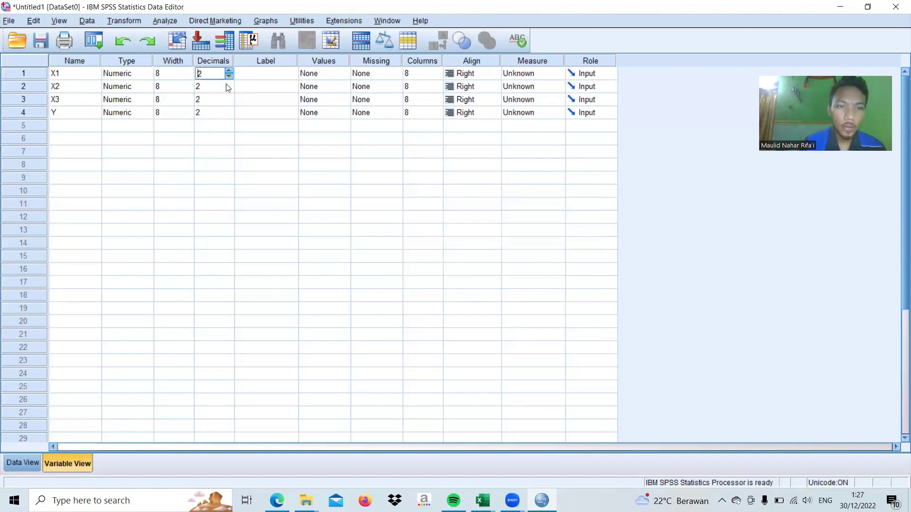
pyautogui.click(229, 74)
pyautogui.click(228, 85)
pyautogui.click(229, 101)
pyautogui.click(228, 101)
pyautogui.click(231, 116)
pyautogui.click(230, 115)
pyautogui.click(230, 115)
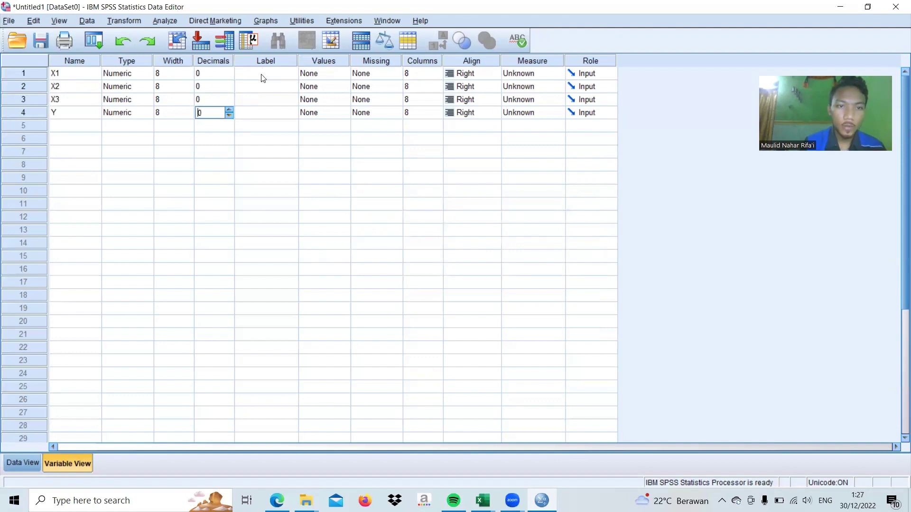
# Step: Label variable X1 as "Iklan Radio"
pyautogui.click(263, 76)
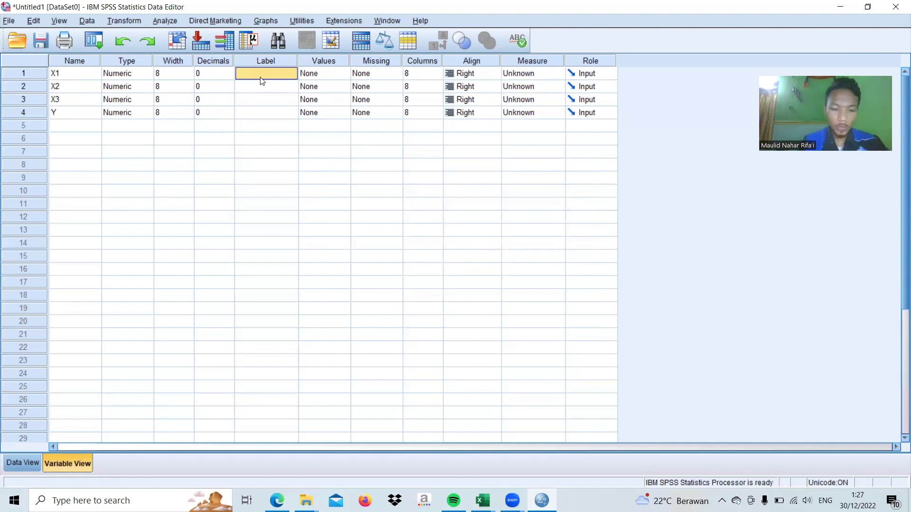
pyautogui.click(261, 77)
pyautogui.press('capslock')
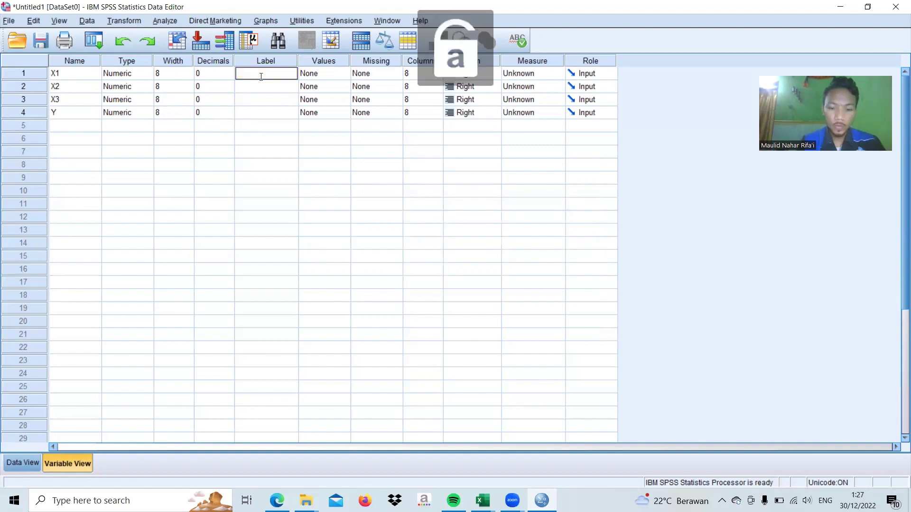
pyautogui.write('Ikla')
pyautogui.press('capslock')
pyautogui.write('R')
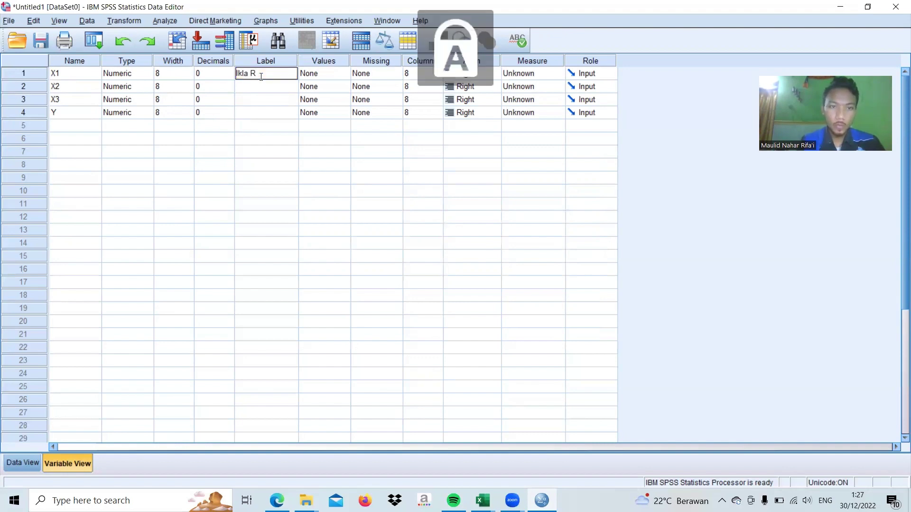
pyautogui.press('capslock')
pyautogui.write('a')
pyautogui.press('BackSpace')
pyautogui.press('BackSpace')
pyautogui.press('BackSpace')
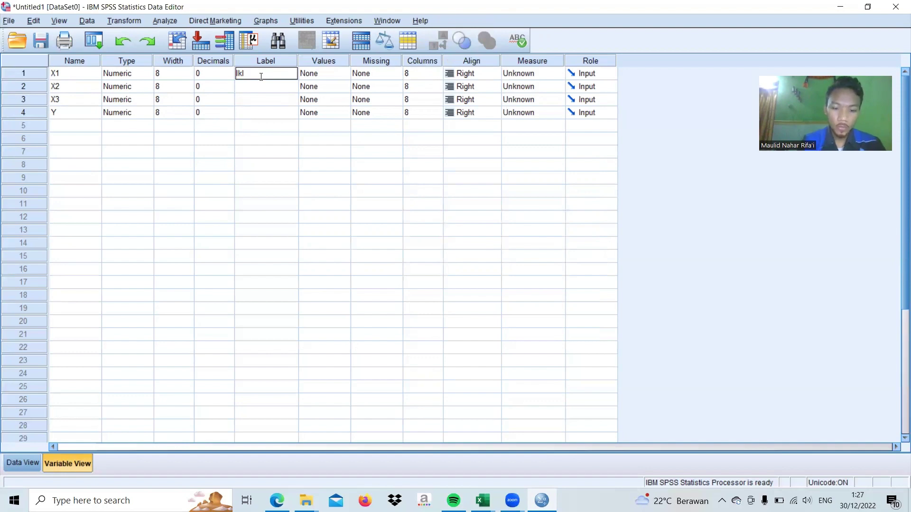
pyautogui.press('capslock')
pyautogui.write('an R')
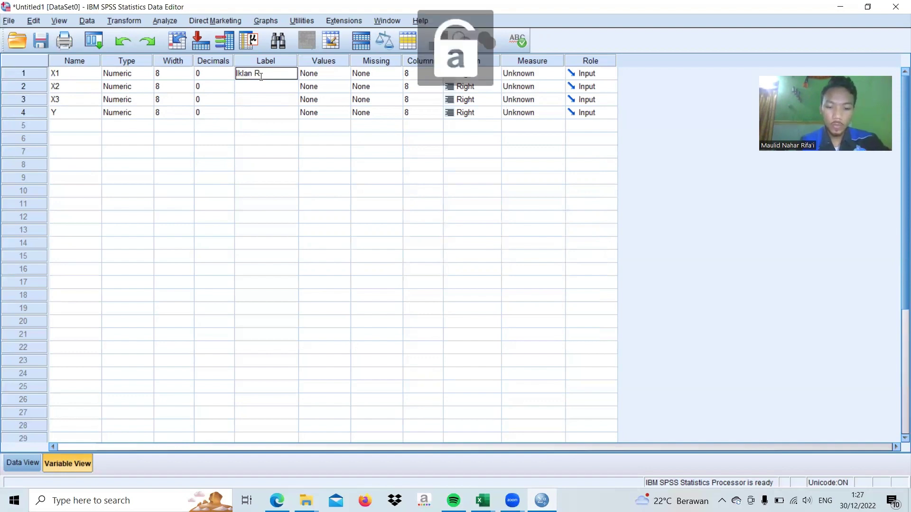
pyautogui.write('adi')
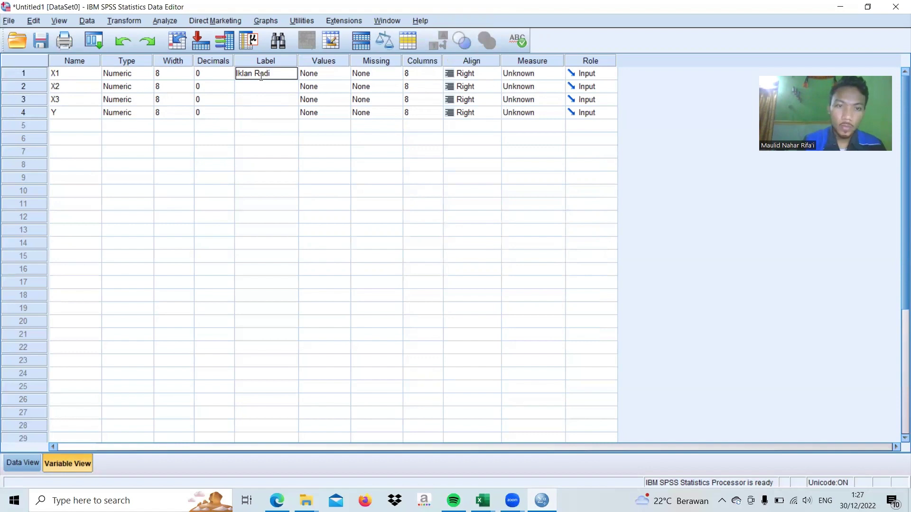
pyautogui.write('o')
pyautogui.press('Return')
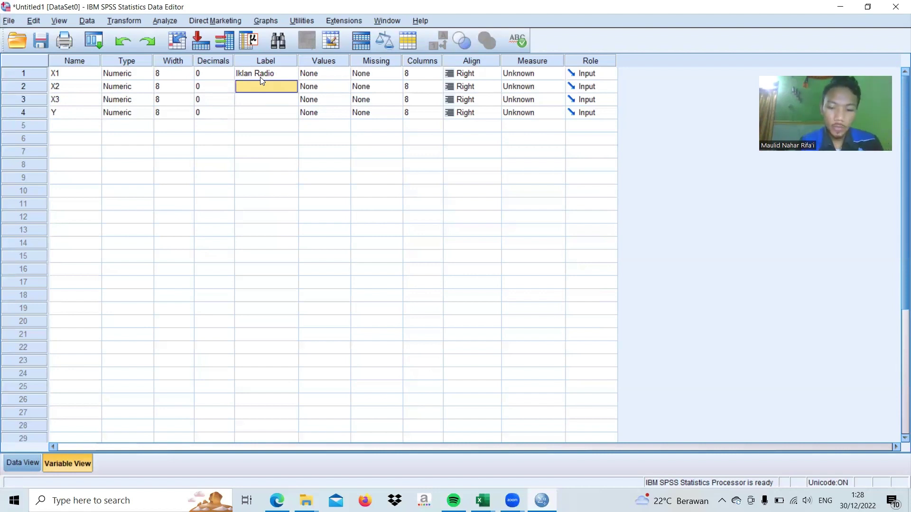
# Step: Label variable X2 as "Digital Marketing"
pyautogui.write('Digit')
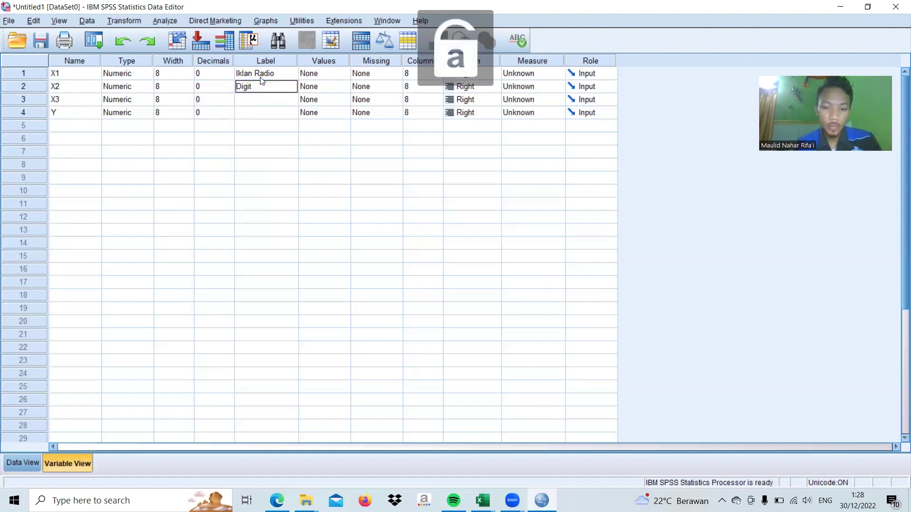
pyautogui.write('al')
pyautogui.press('capslock')
pyautogui.write('Market')
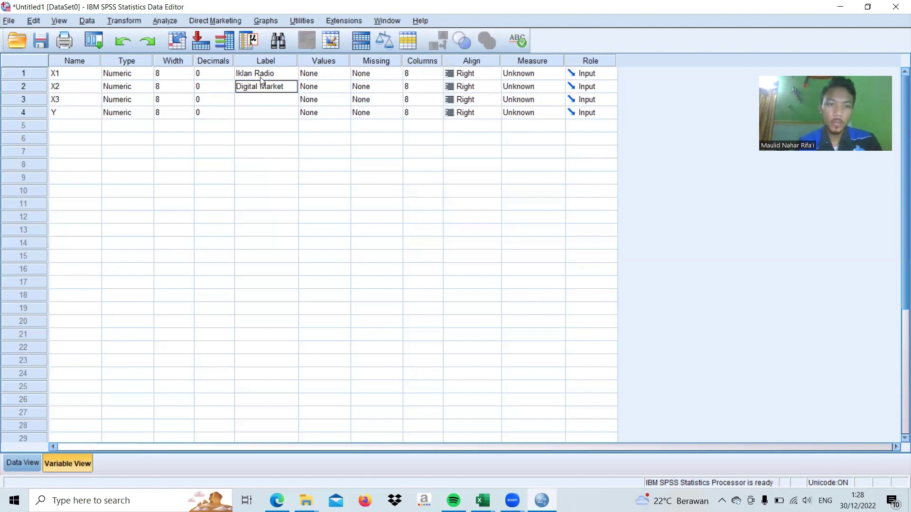
pyautogui.write('ing')
pyautogui.press('Return')
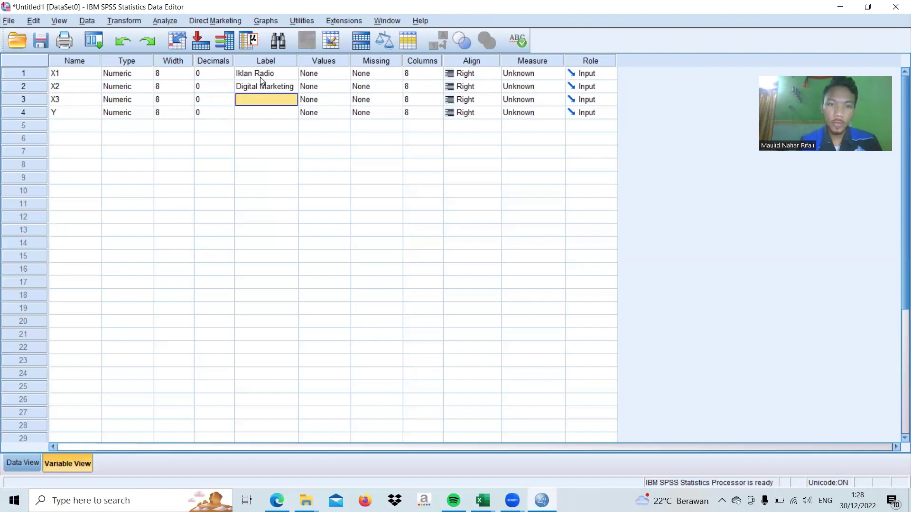
# Step: Label variable X3 as "Iklan Koran"
pyautogui.press('capslock')
pyautogui.write('I')
pyautogui.press('capslock')
pyautogui.write('klan Ko')
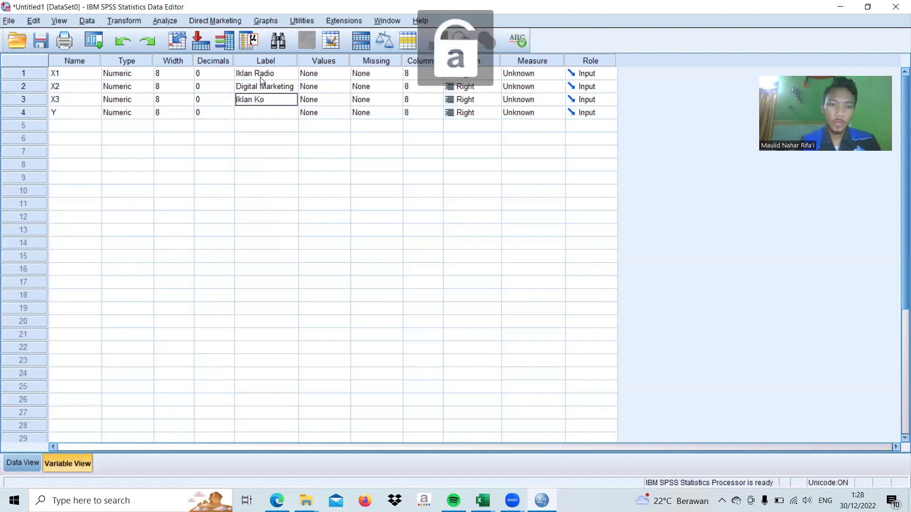
pyautogui.write('ran')
pyautogui.press('Return')
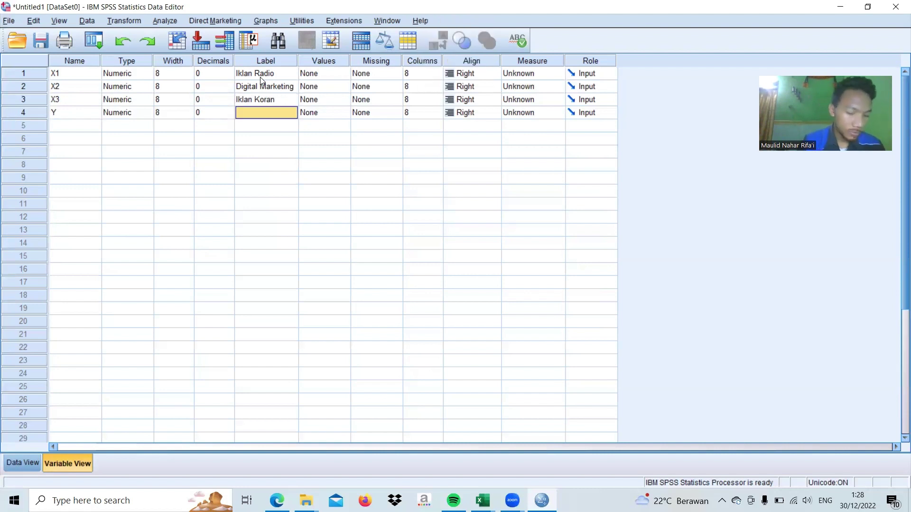
# Step: Label variable Y as "Keputusan Pembelian"
pyautogui.press('capslock')
pyautogui.write('K')
pyautogui.press('capslock')
pyautogui.write('epu')
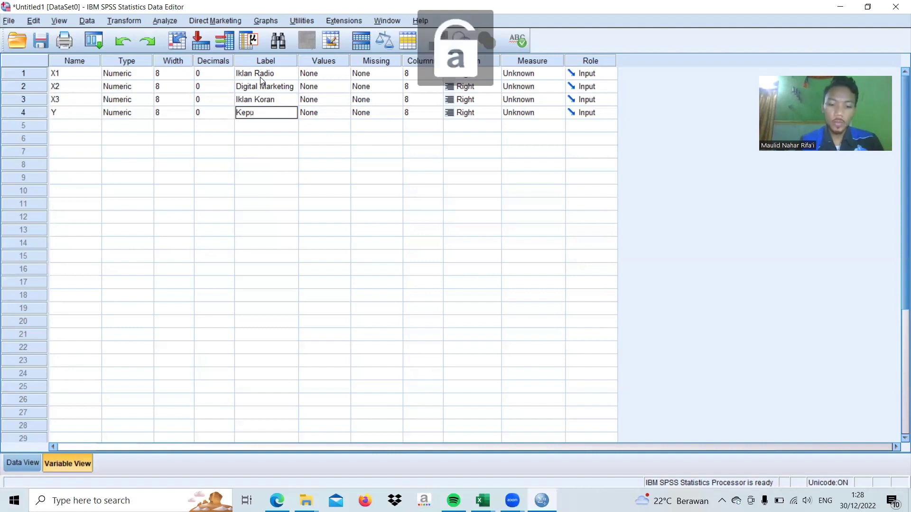
pyautogui.write('tusan')
pyautogui.press('capslock')
pyautogui.write('P')
pyautogui.press('capslock')
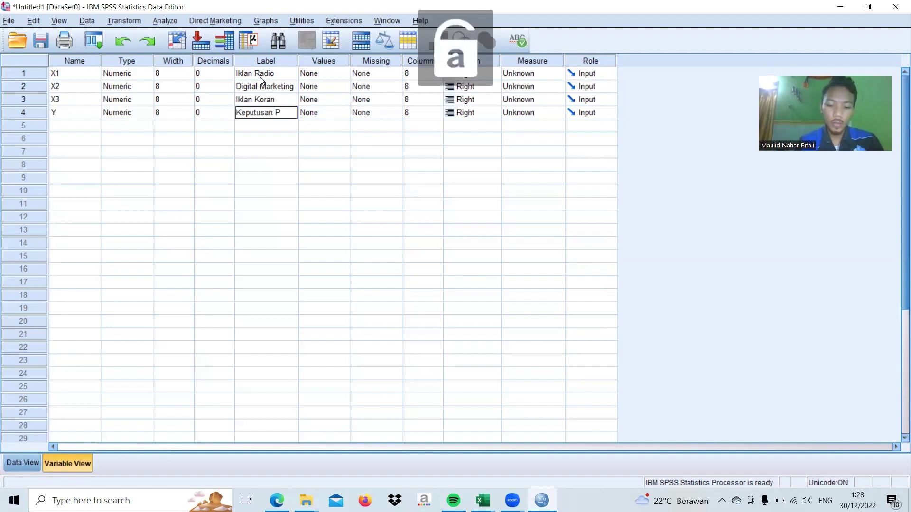
pyautogui.write('embelian')
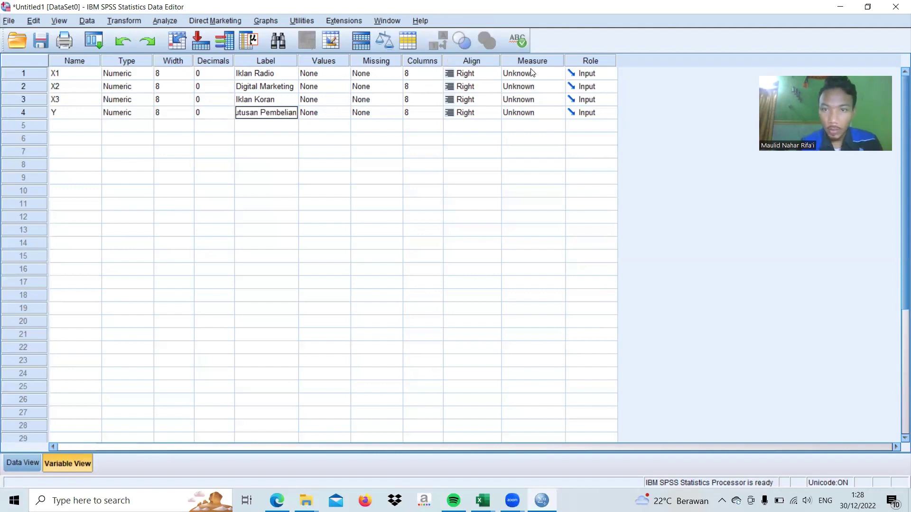
# Step: Set the measurement level of variables X1, X2 and X3 to Scale
pyautogui.click(542, 73)
pyautogui.click(542, 88)
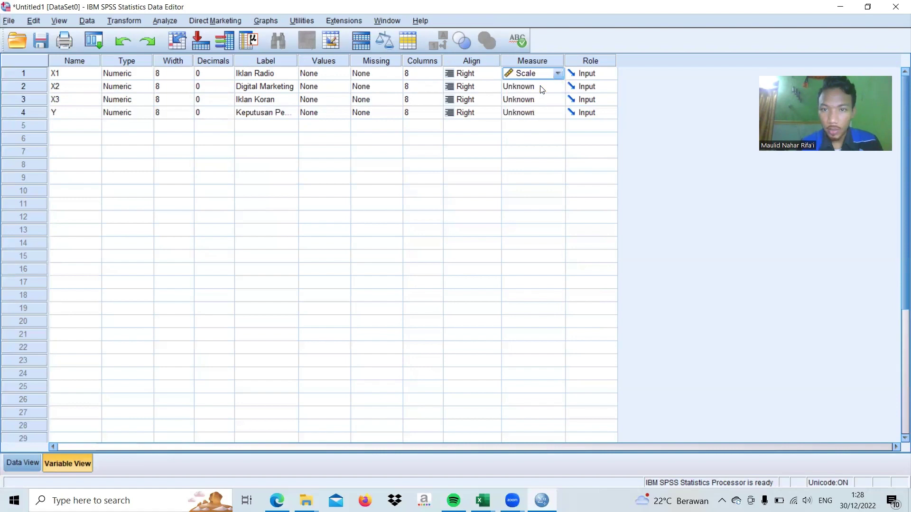
pyautogui.click(542, 86)
pyautogui.click(542, 90)
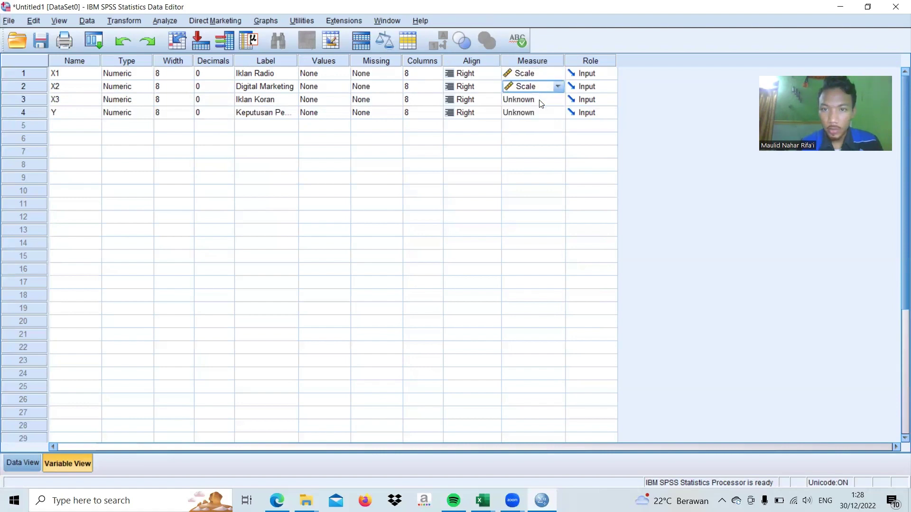
pyautogui.click(540, 103)
pyautogui.click(541, 112)
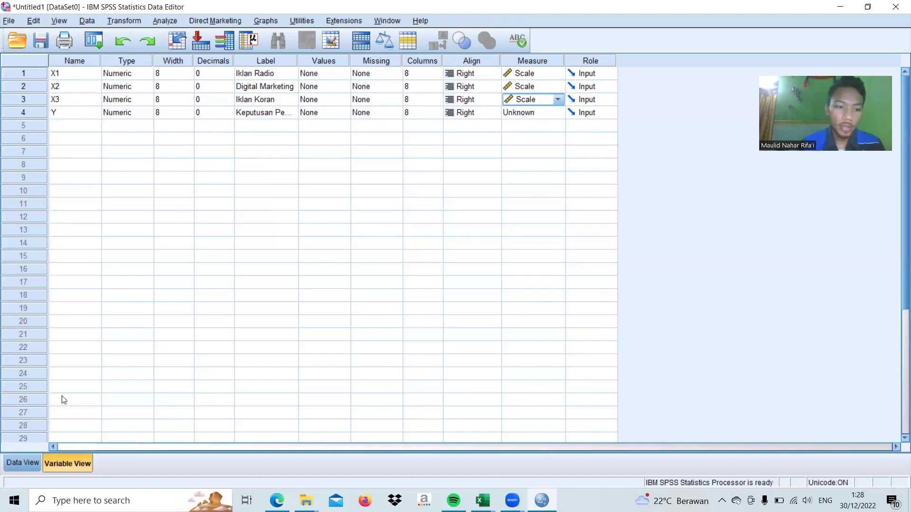
# Step: Return to the data grid and set up a linear regression with Keputusan Pembelian [Y] as the dependent variable
pyautogui.click(28, 465)
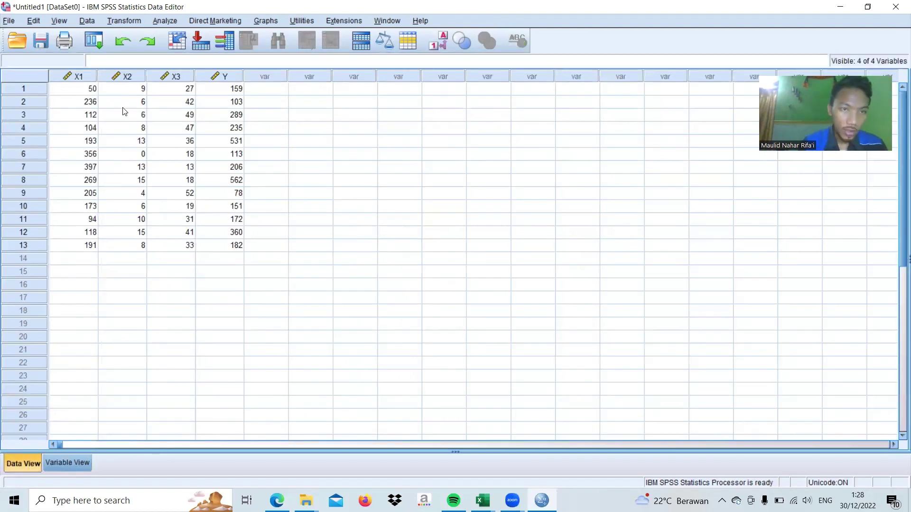
pyautogui.click(164, 21)
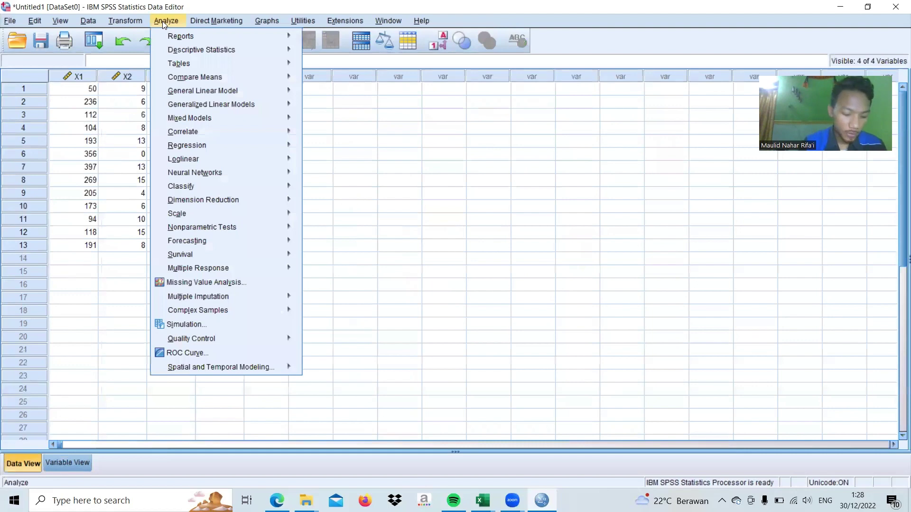
pyautogui.moveTo(196, 147)
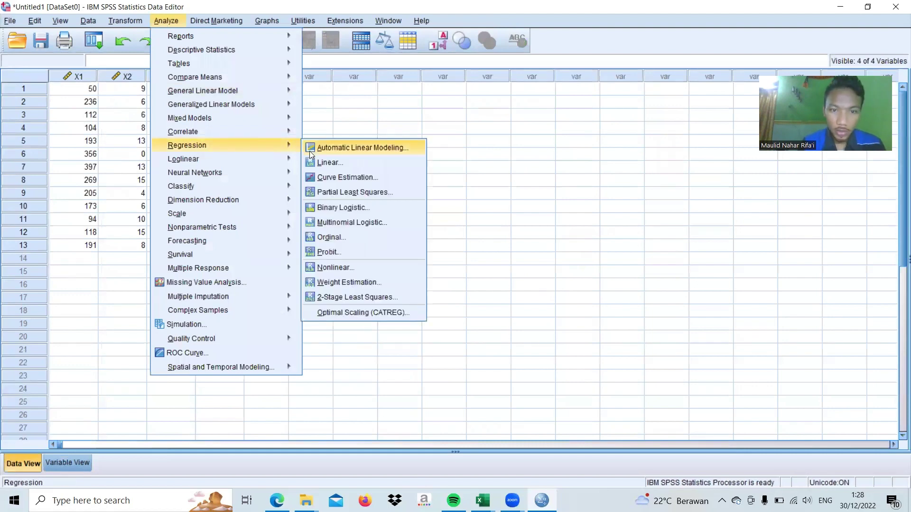
pyautogui.click(321, 164)
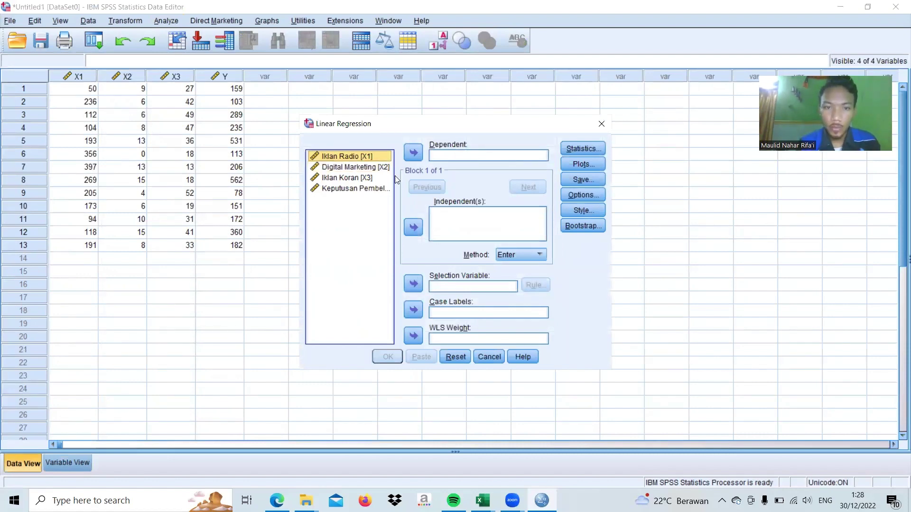
pyautogui.moveTo(361, 188); pyautogui.dragTo(442, 158)
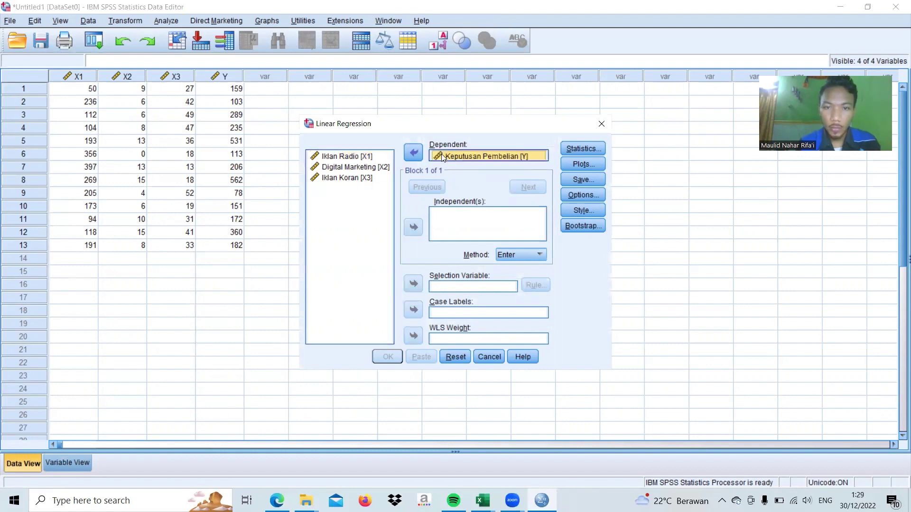
# Step: Assign Iklan Radio [X1], Digital Marketing [X2] and Iklan Koran [X3] as the independent variables of the regression
pyautogui.click(360, 161)
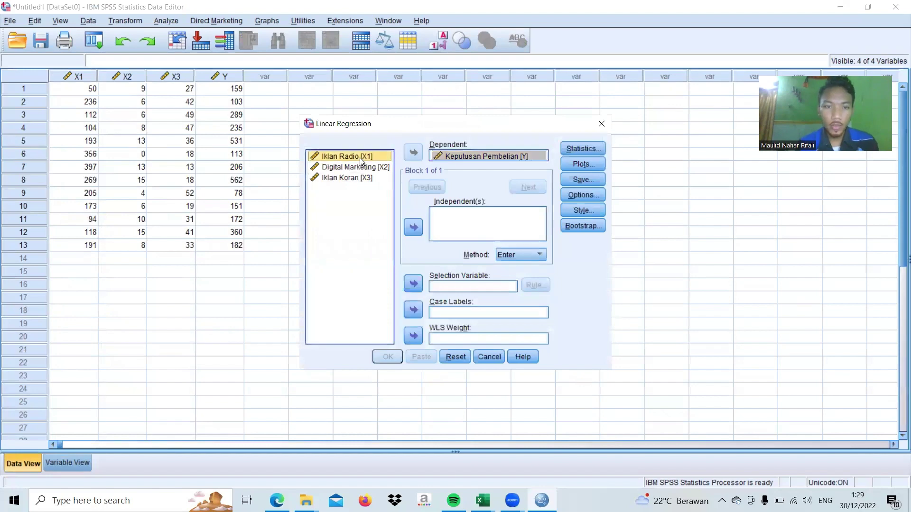
pyautogui.keyDown('shift'); pyautogui.click(358, 169); pyautogui.keyUp('shift')
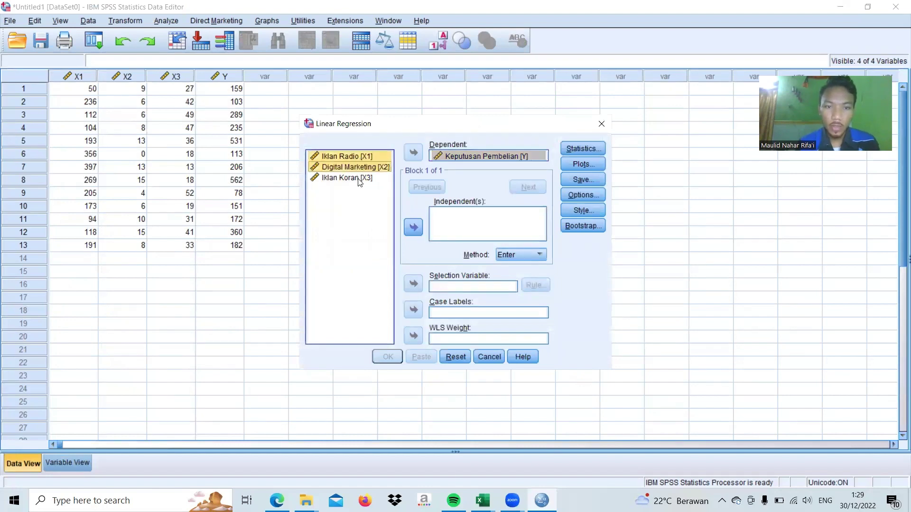
pyautogui.keyDown('shift'); pyautogui.click(359, 179); pyautogui.keyUp('shift')
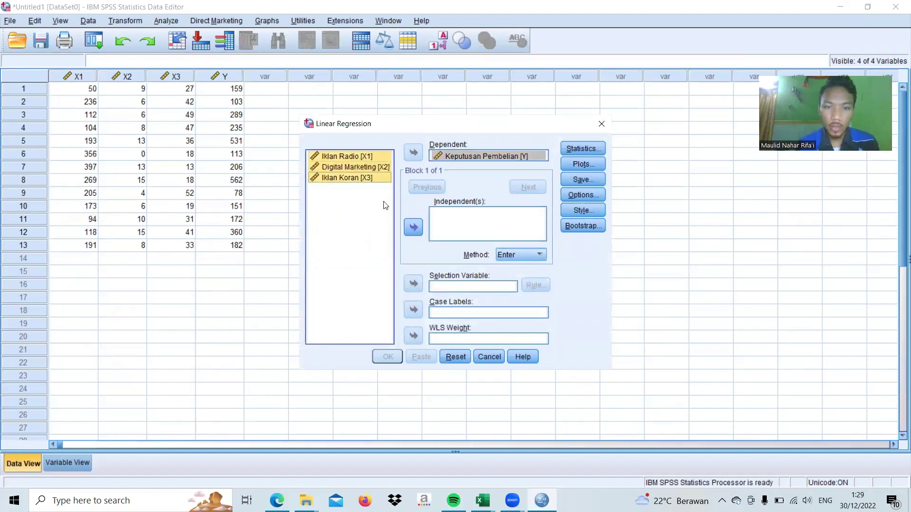
pyautogui.click(412, 228)
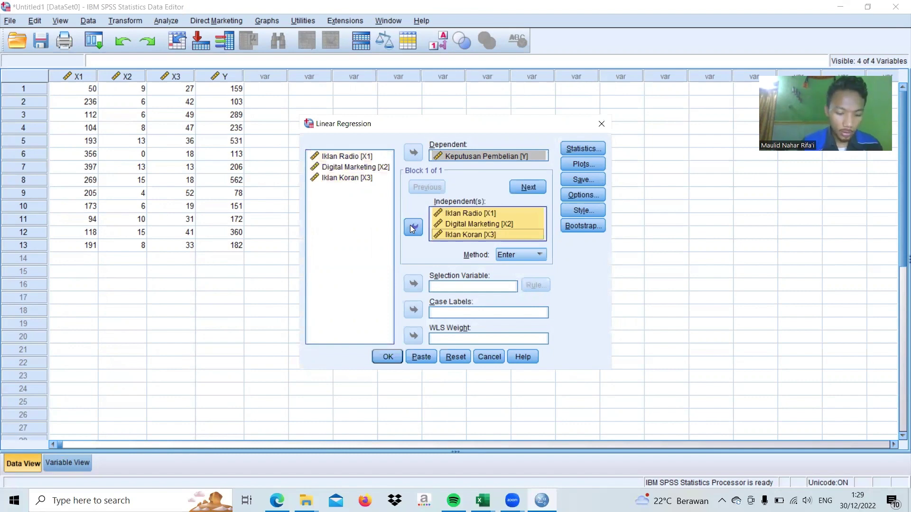
# Step: Include collinearity diagnostics in the regression statistics
pyautogui.click(579, 150)
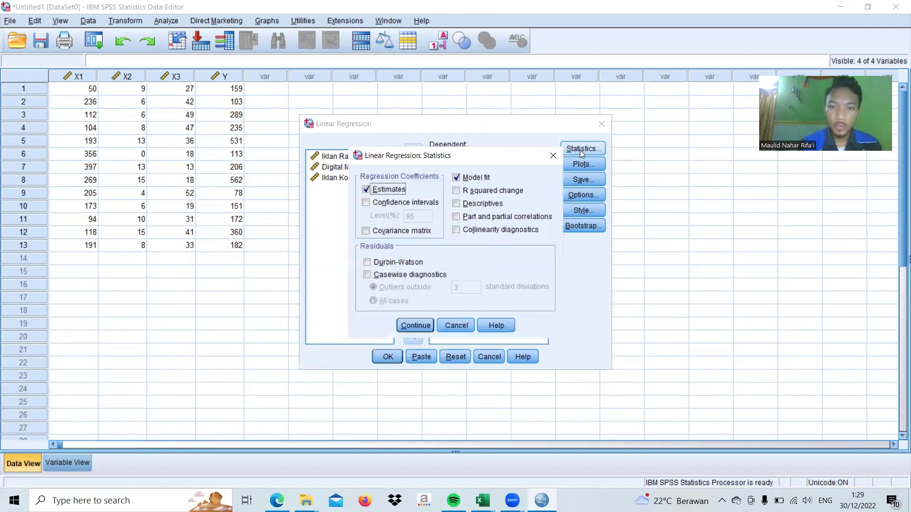
pyautogui.click(457, 230)
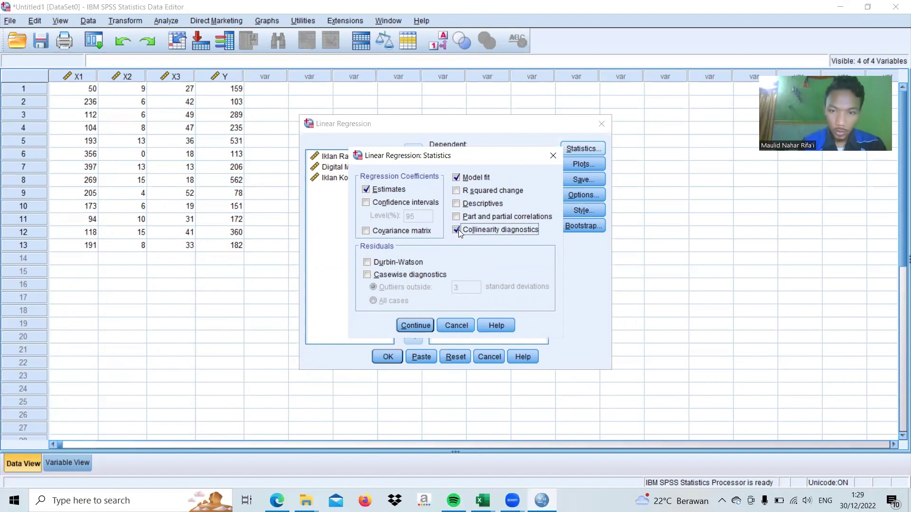
pyautogui.click(416, 326)
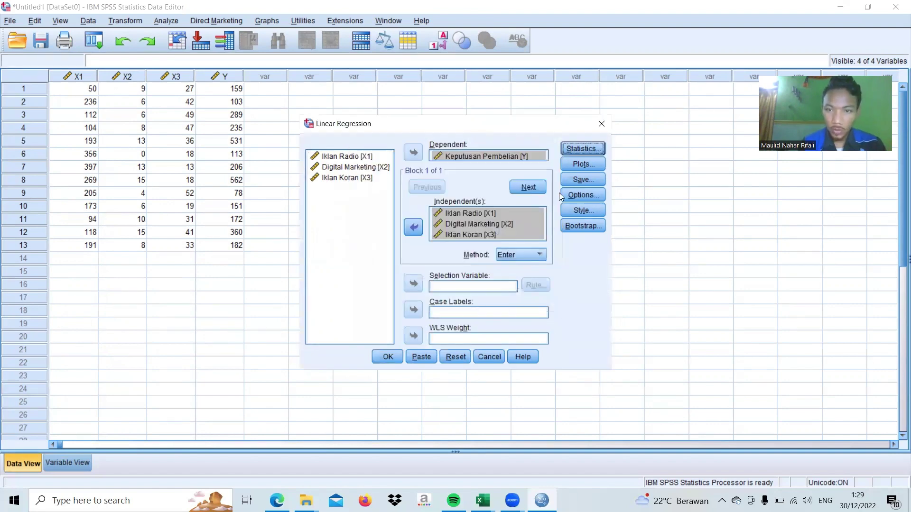
# Step: Define the regression's residual scatterplot with *SRESID on the Y axis and *ZPRED on the X axis
pyautogui.click(572, 165)
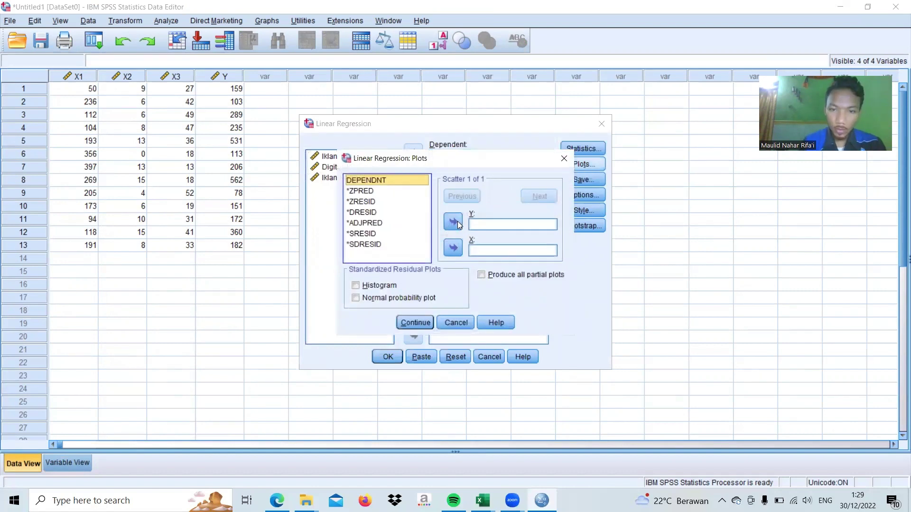
pyautogui.click(481, 227)
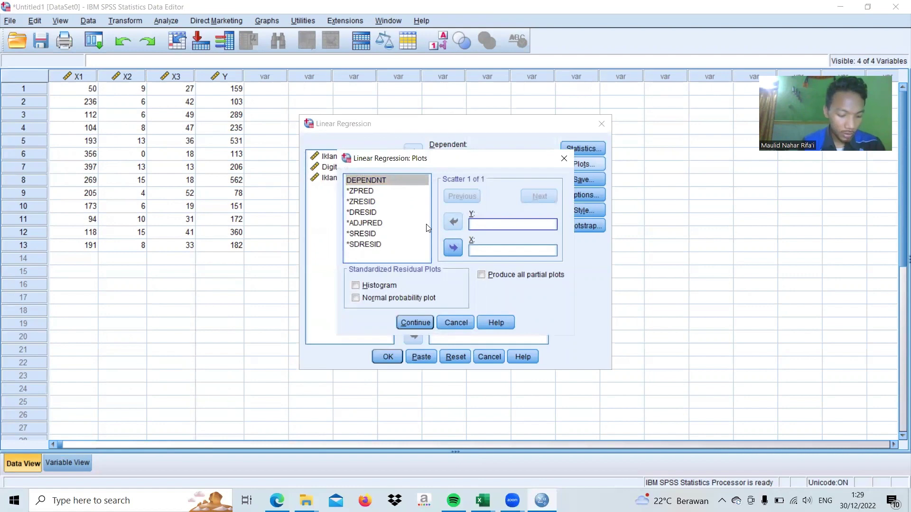
pyautogui.click(363, 234)
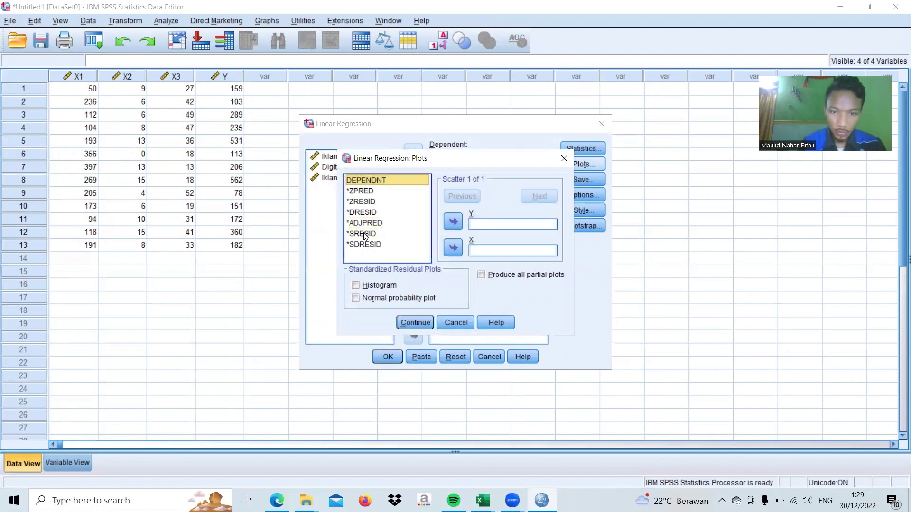
pyautogui.click(363, 234)
pyautogui.click(448, 225)
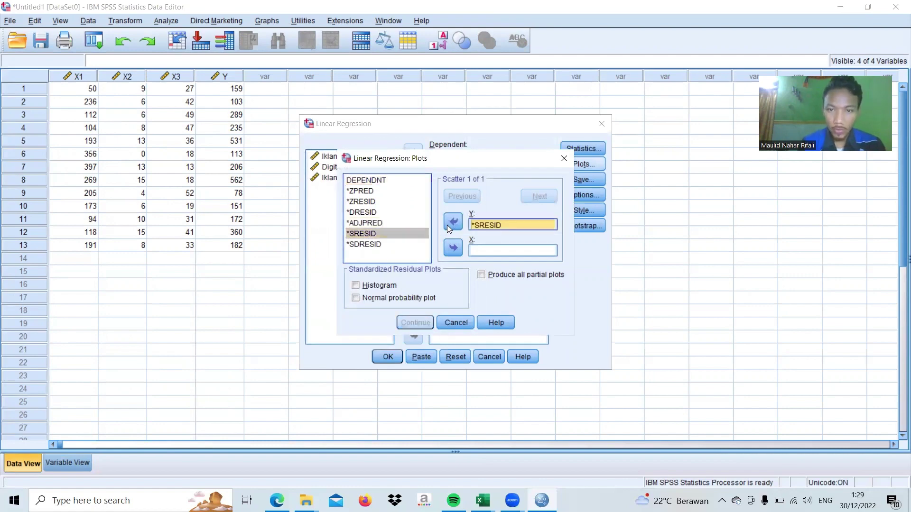
pyautogui.click(472, 252)
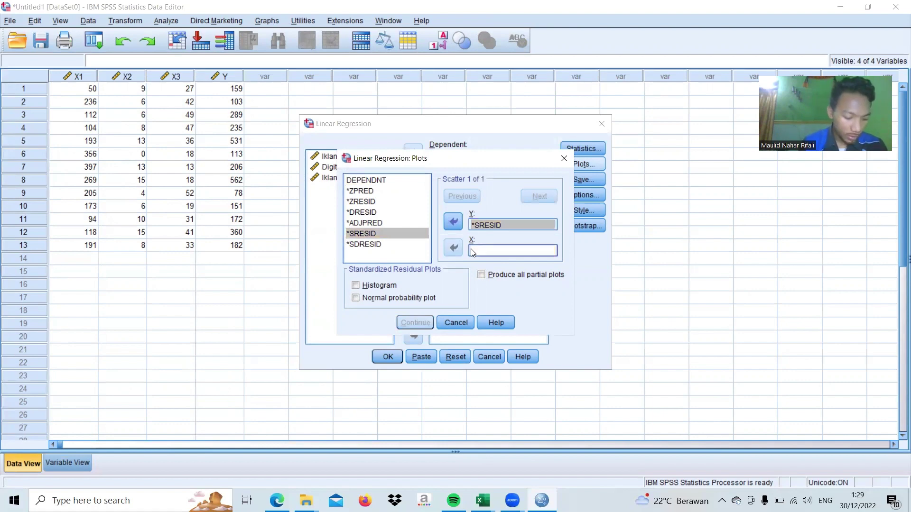
pyautogui.click(358, 191)
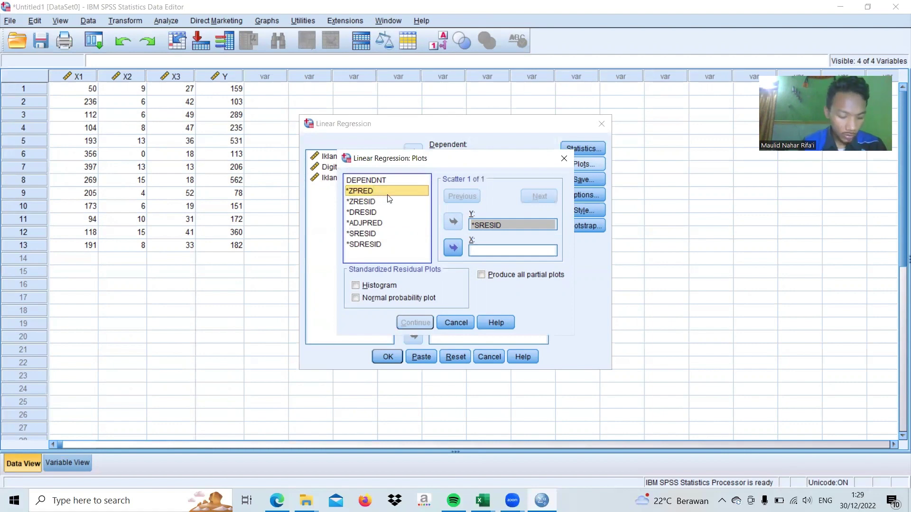
pyautogui.click(453, 248)
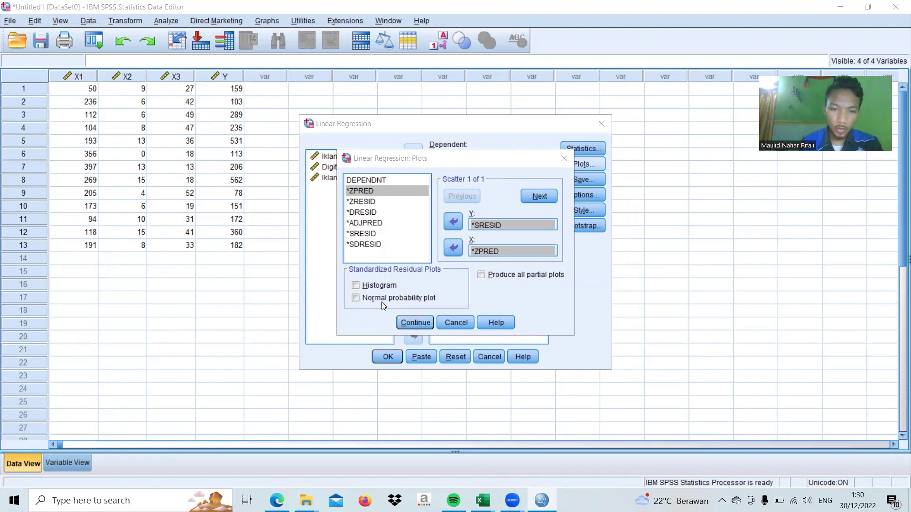
# Step: Add a histogram and a normal probability plot of the standardized residuals to the regression plots
pyautogui.click(356, 286)
pyautogui.click(356, 298)
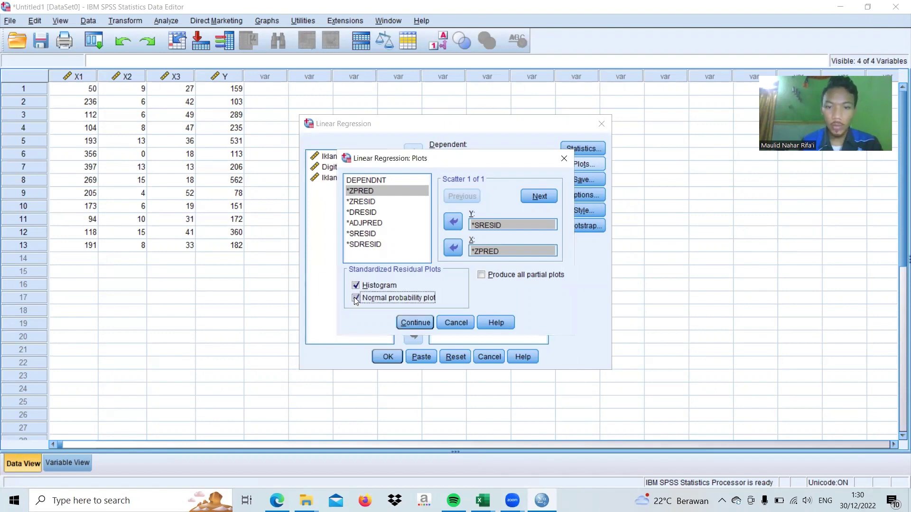
pyautogui.click(413, 323)
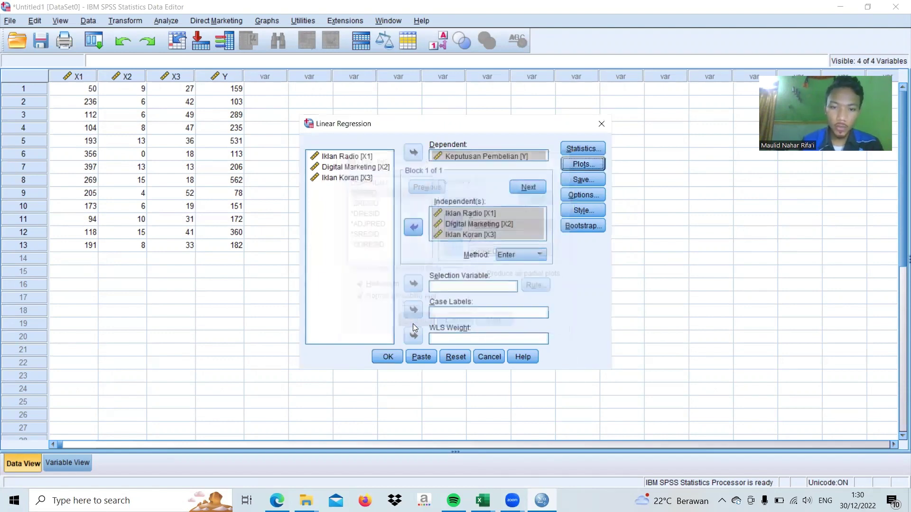
# Step: Set the regression to save the unstandardized residuals as a new variable
pyautogui.click(583, 181)
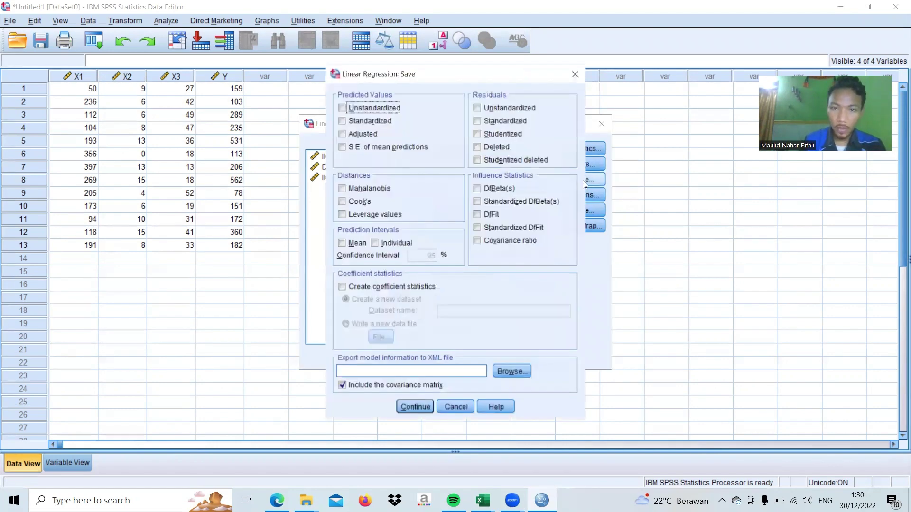
pyautogui.click(478, 108)
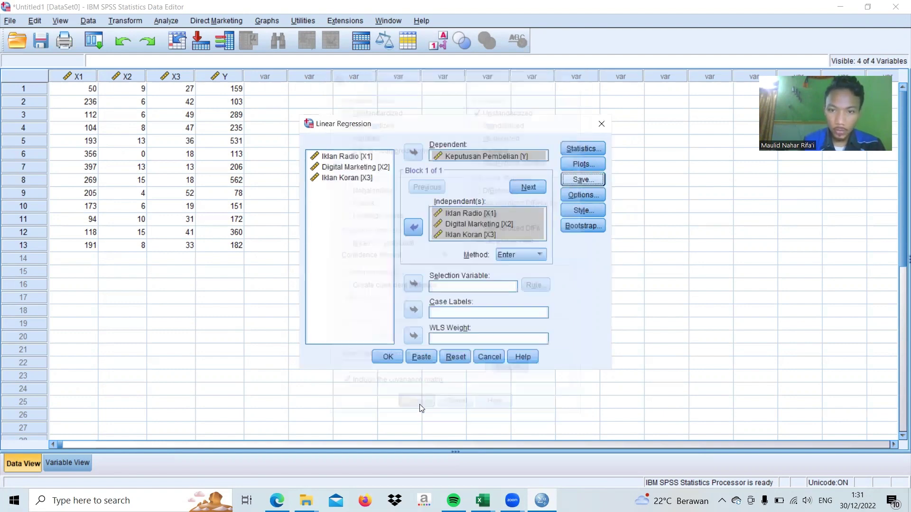
pyautogui.click(416, 407)
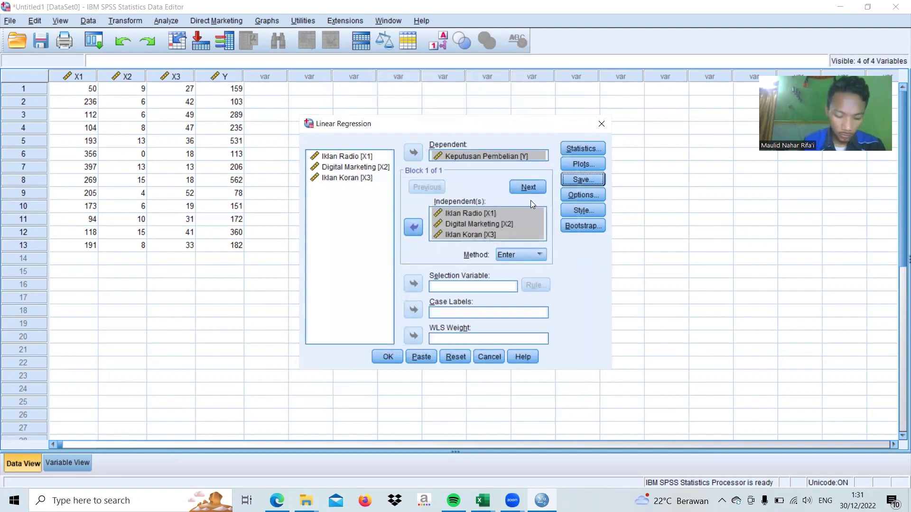
# Step: Run the configured linear regression and review its model summary, ANOVA and coefficients tables
pyautogui.click(377, 356)
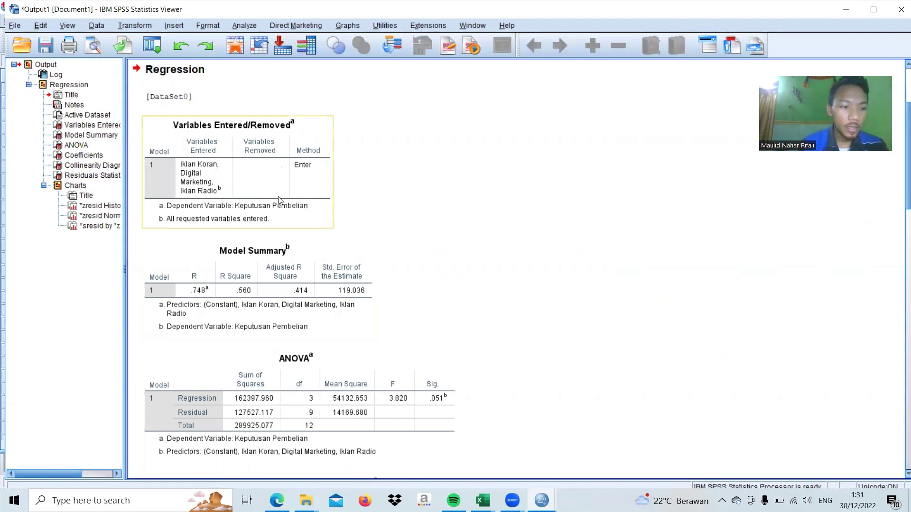
pyautogui.scroll(-5, 278, 199)
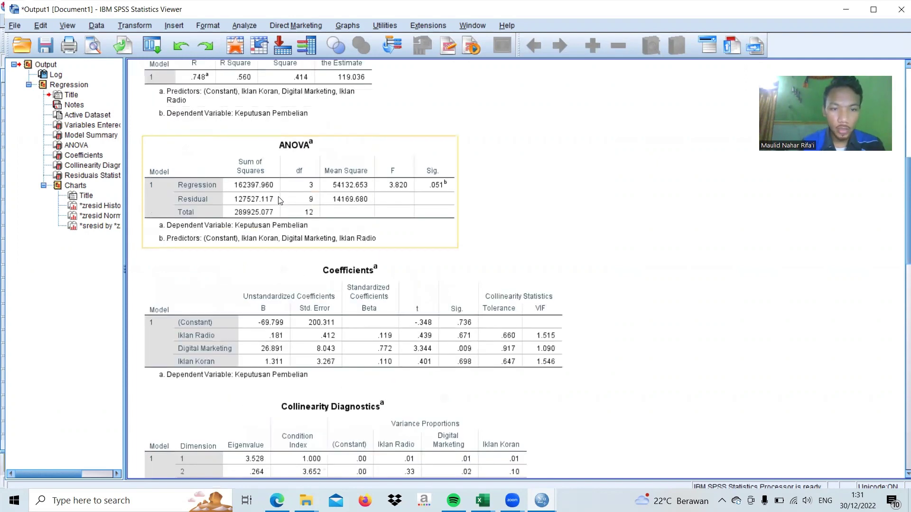
pyautogui.scroll(1, 278, 200)
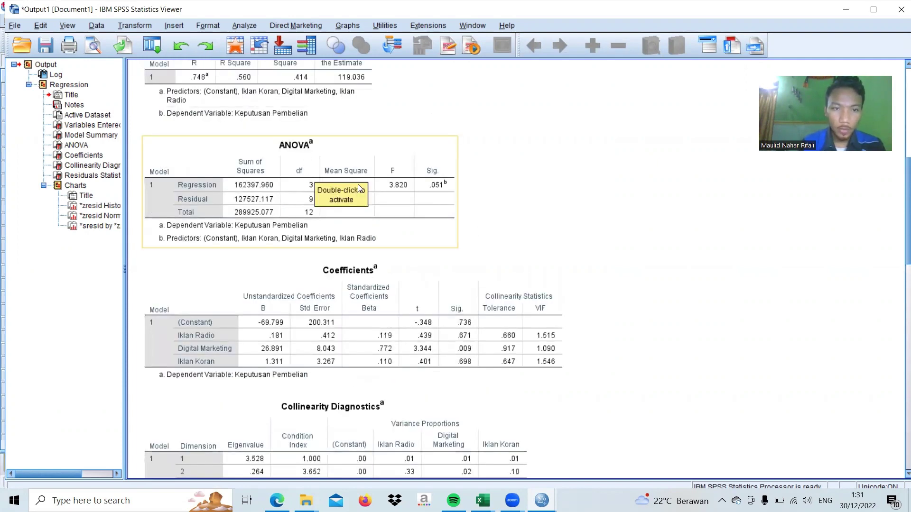
pyautogui.scroll(4, 360, 189)
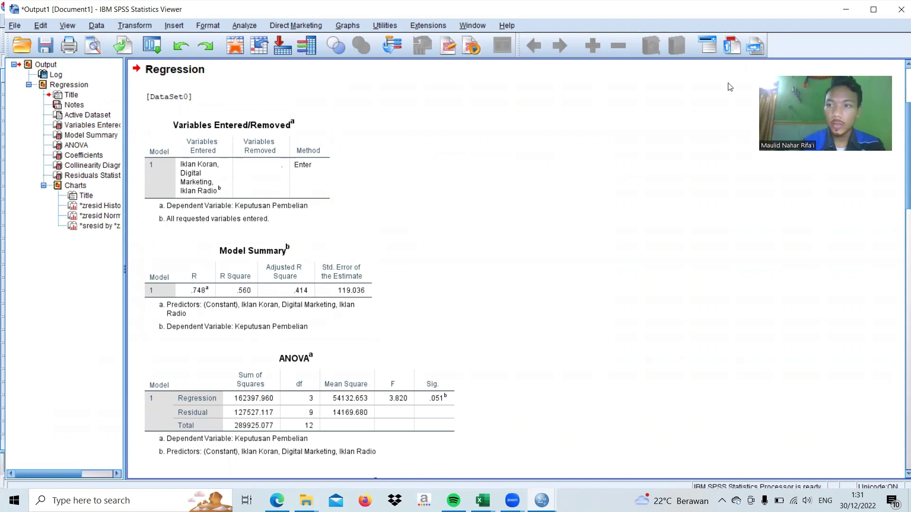
# Step: Return to the dataset and inspect the saved residual variable RES_1
pyautogui.click(856, 7)
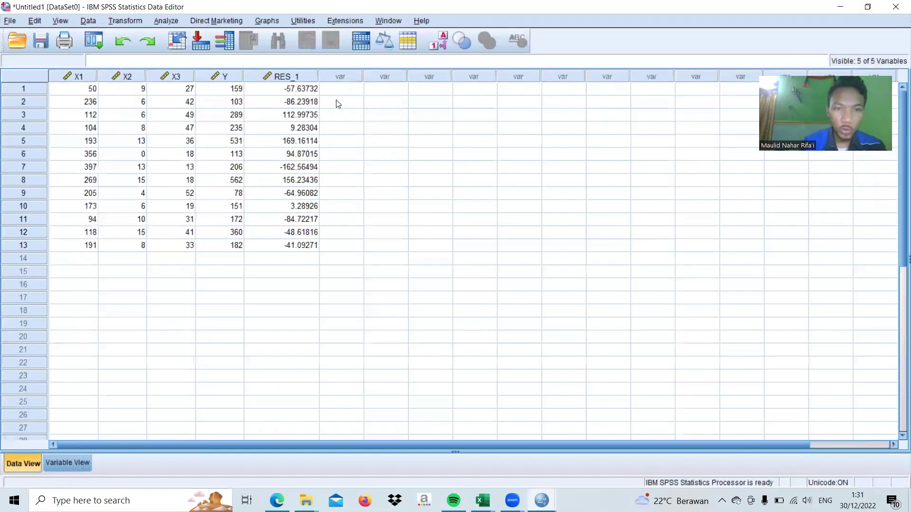
pyautogui.moveTo(296, 77)
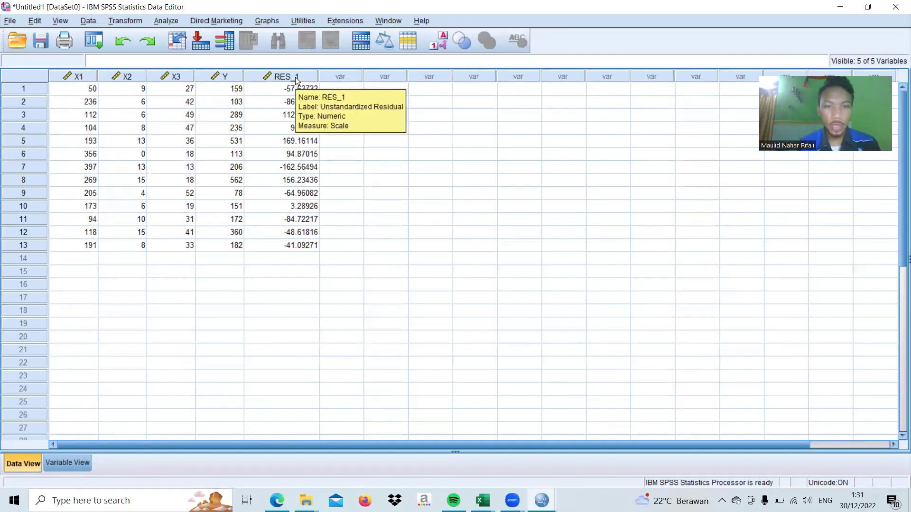
pyautogui.click(295, 77)
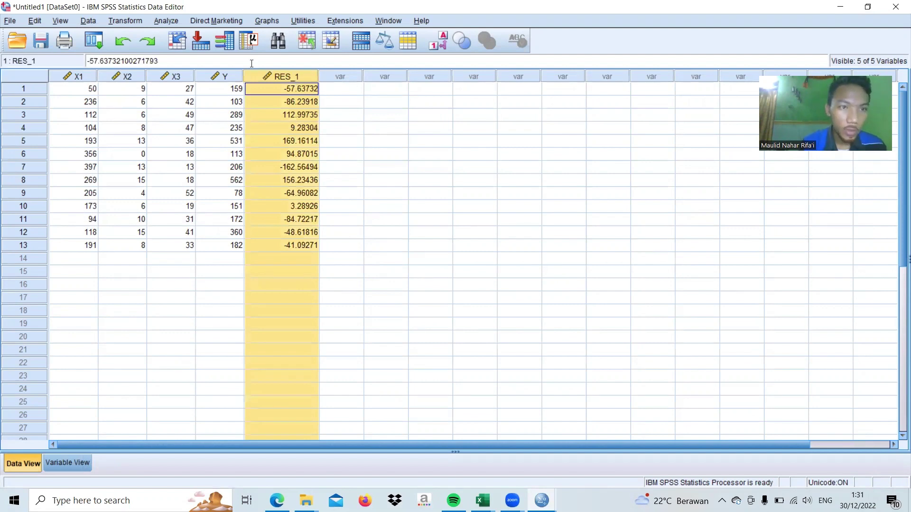
# Step: Run a legacy one-sample Kolmogorov-Smirnov test on the unstandardized residuals against the Normal distribution
pyautogui.click(170, 21)
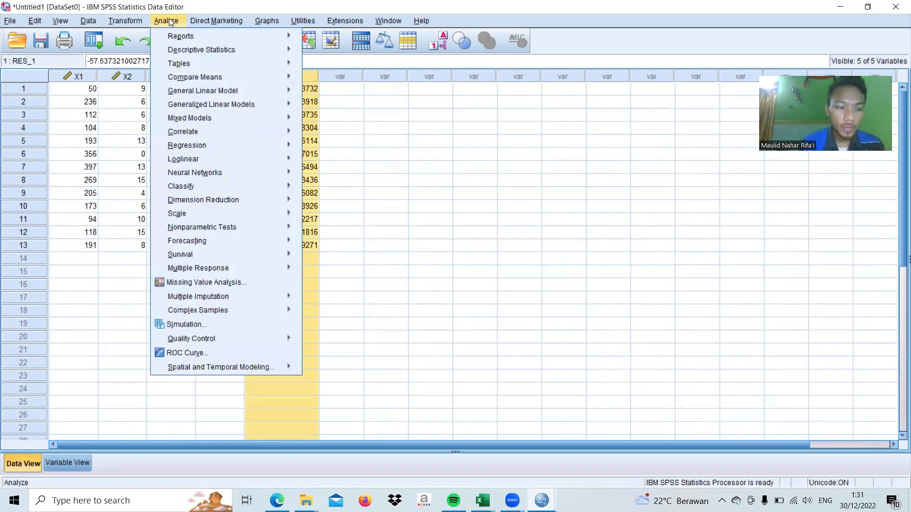
pyautogui.moveTo(210, 172)
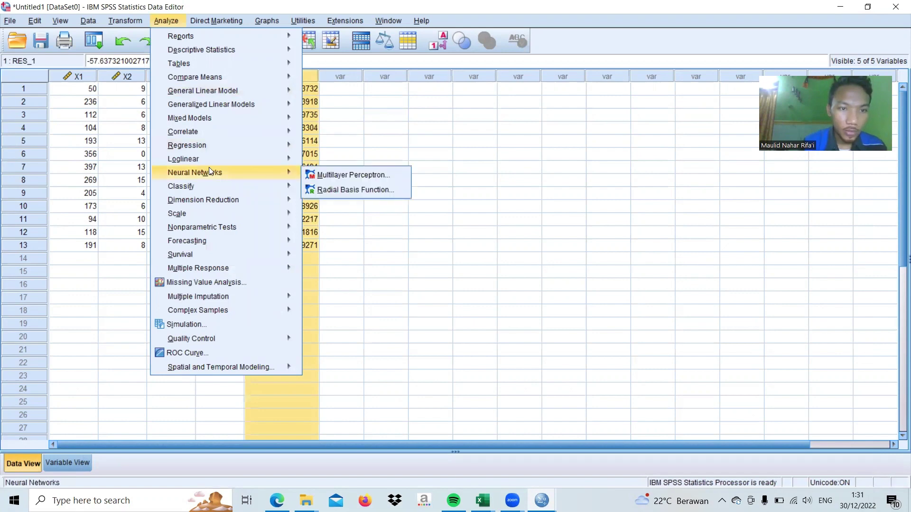
pyautogui.moveTo(214, 227)
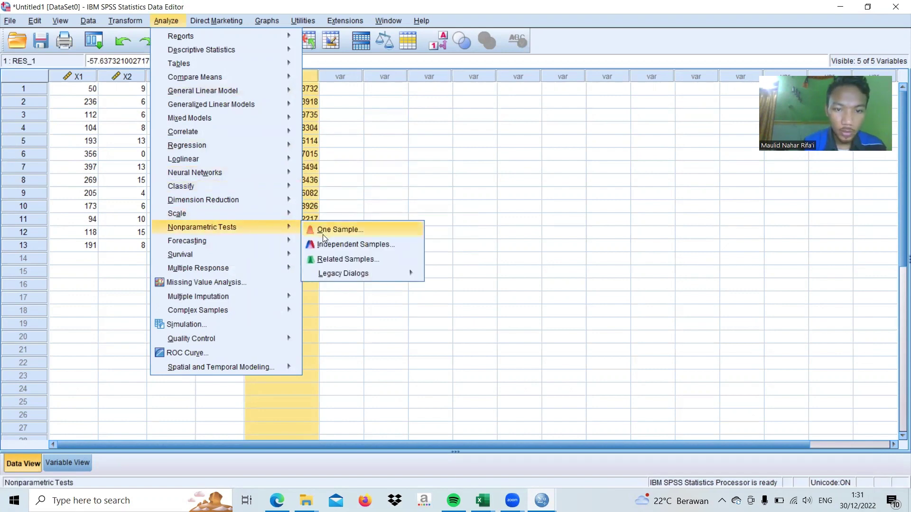
pyautogui.moveTo(340, 276)
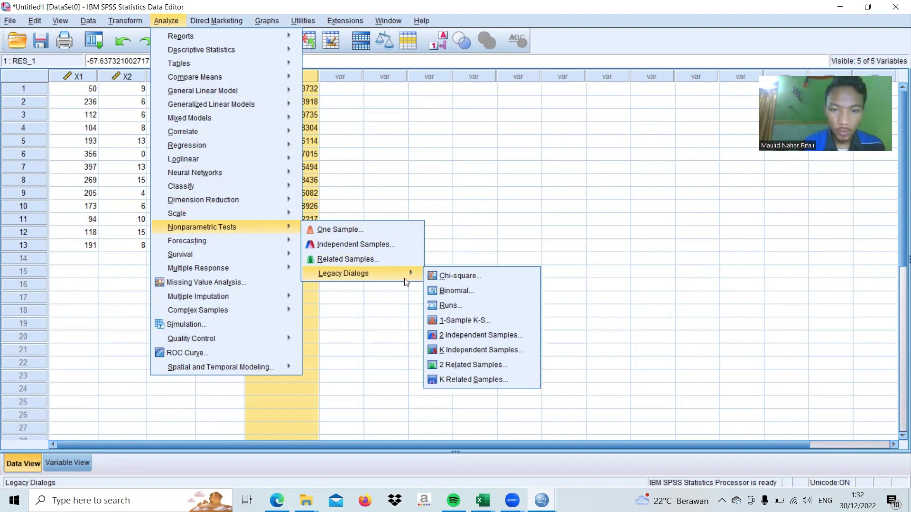
pyautogui.click(459, 323)
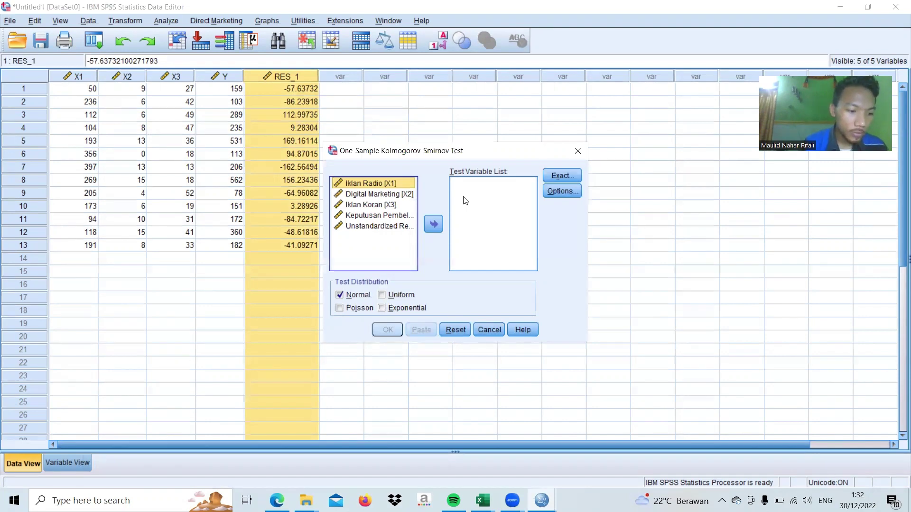
pyautogui.click(386, 227)
pyautogui.click(435, 227)
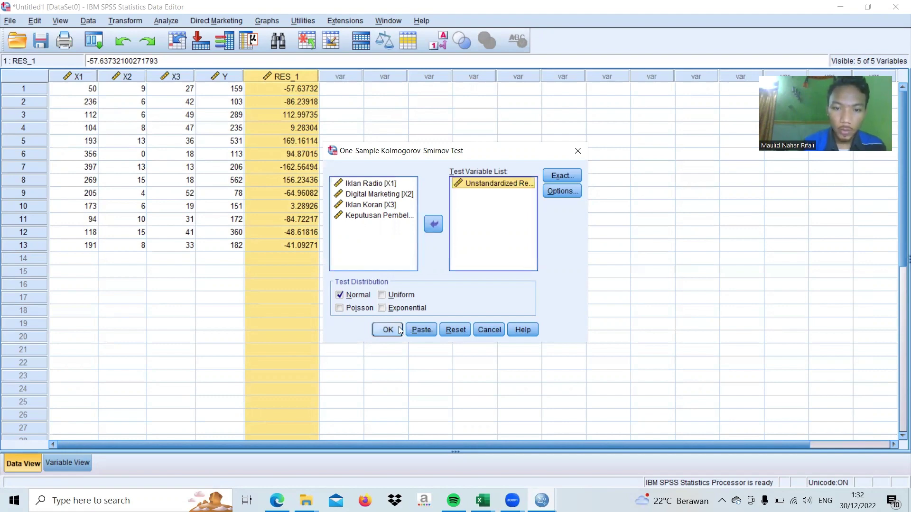
pyautogui.click(393, 331)
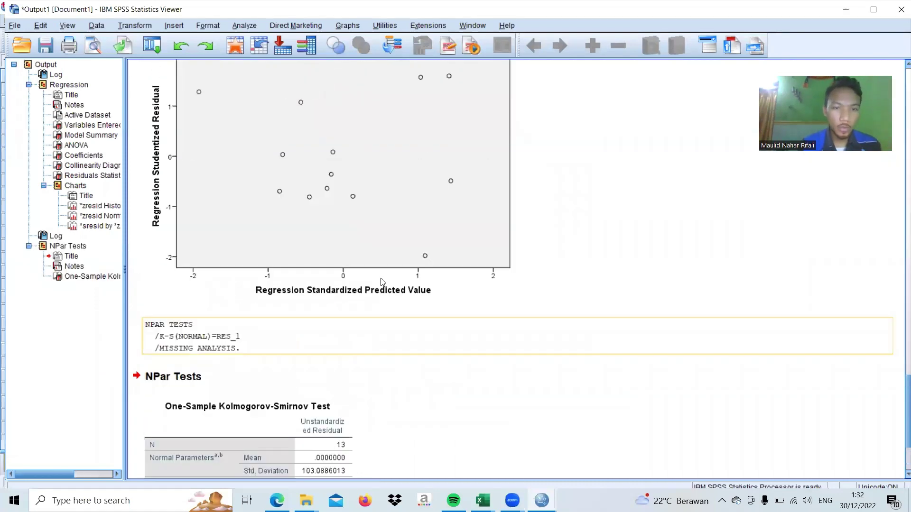
# Step: Examine the One-Sample Kolmogorov-Smirnov Test table, including the test statistic and the asymptotic significance
pyautogui.click(84, 277)
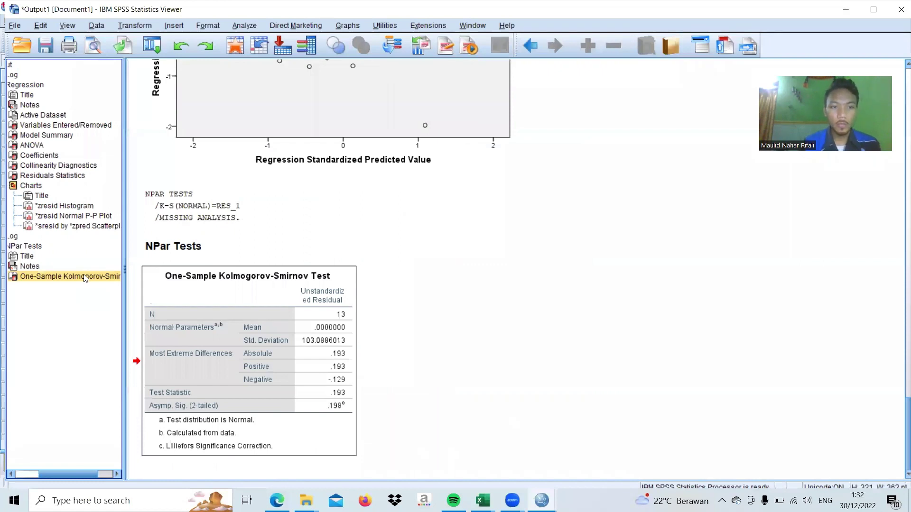
pyautogui.click(85, 276)
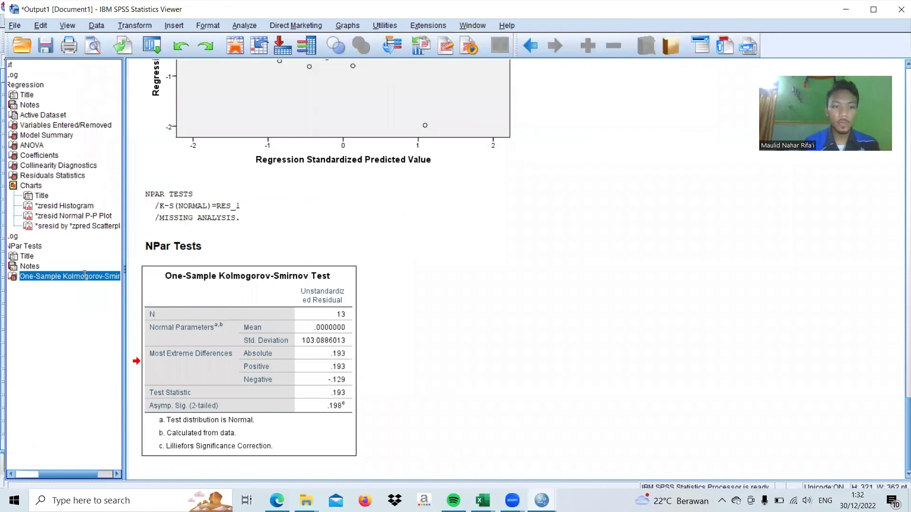
pyautogui.click(358, 239)
pyautogui.click(291, 359)
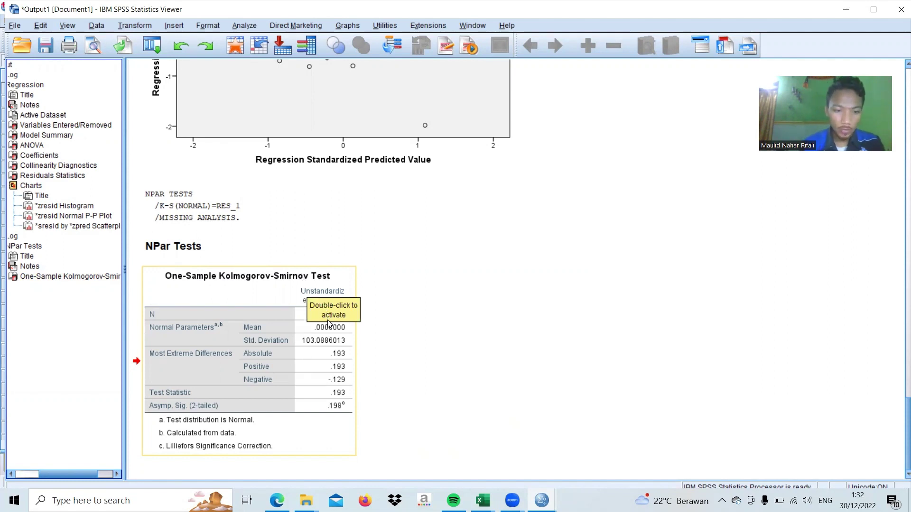
pyautogui.click(53, 276)
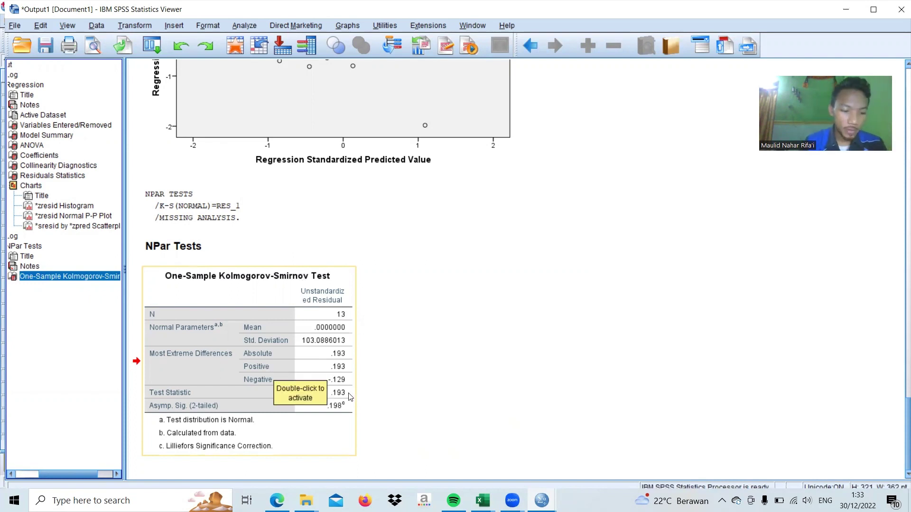
# Step: Examine the tolerance and VIF values in the Coefficients table, the collinearity diagnostics and the residual charts
pyautogui.click(31, 166)
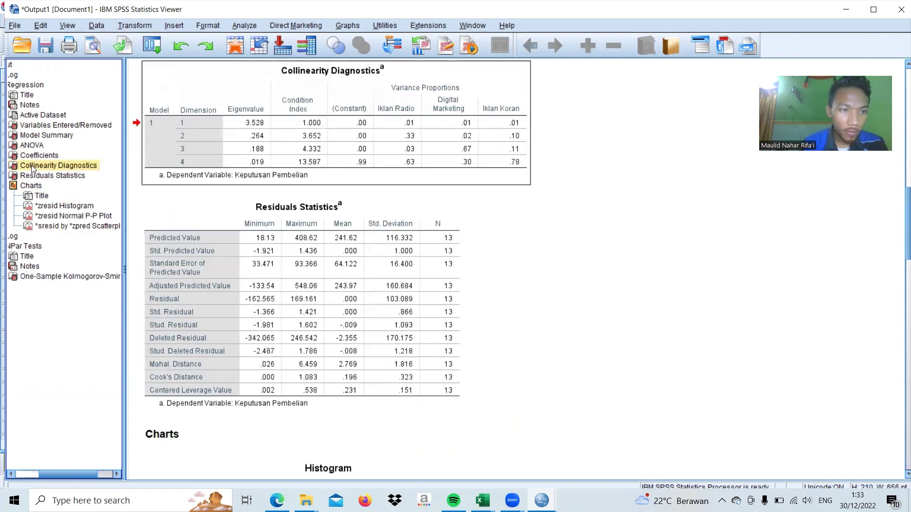
pyautogui.click(31, 155)
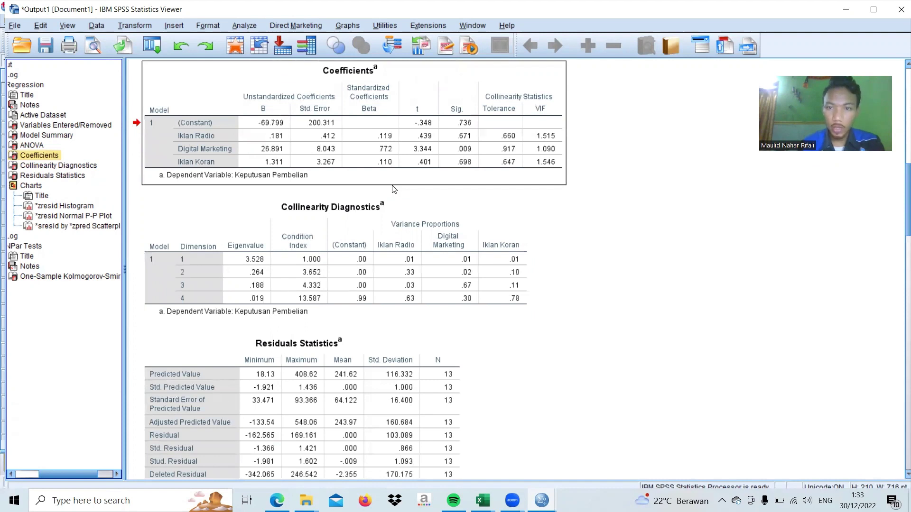
pyautogui.click(554, 95)
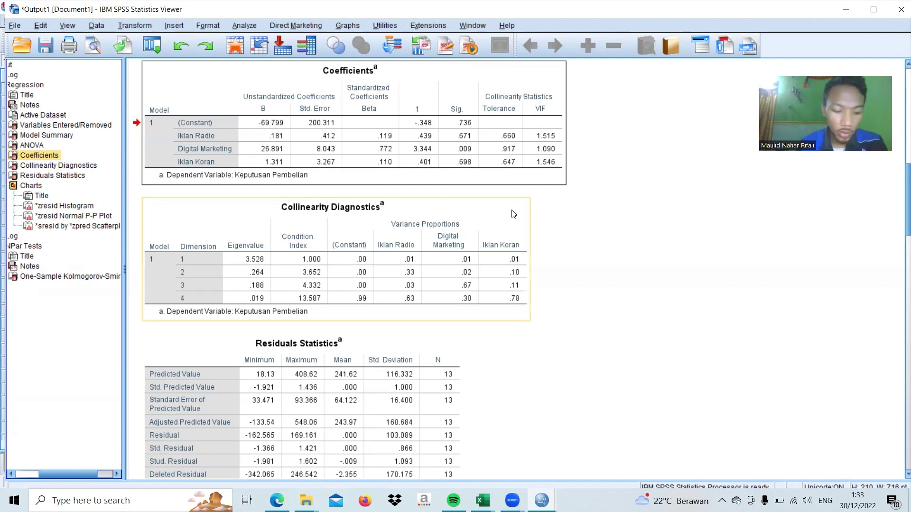
pyautogui.click(519, 177)
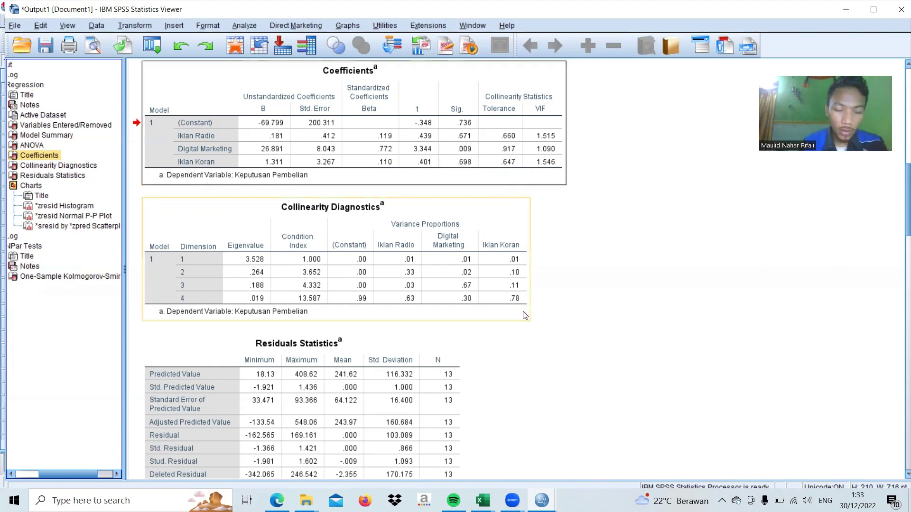
pyautogui.scroll(-10, 526, 338)
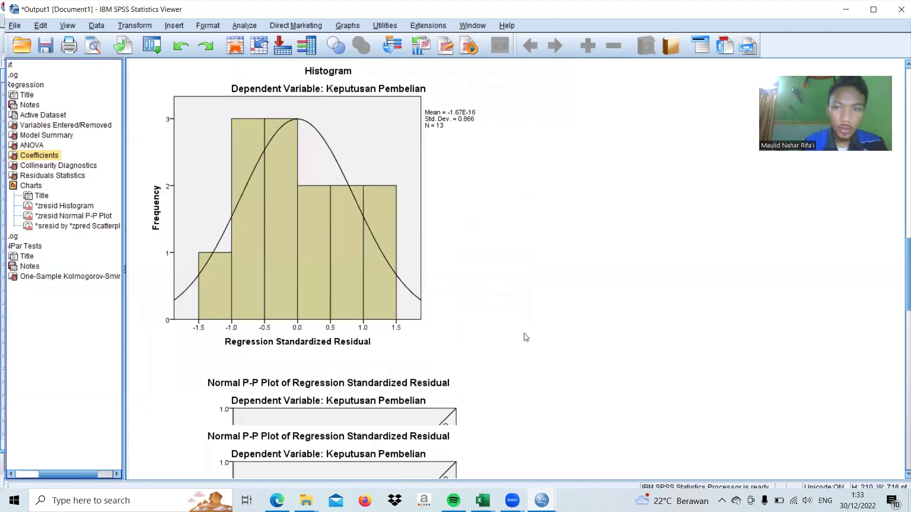
pyautogui.scroll(-3, 526, 337)
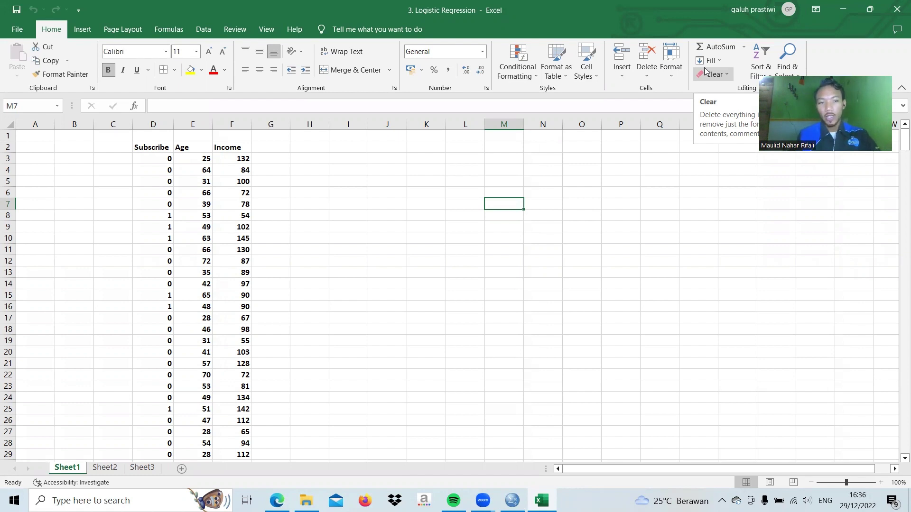
# Step: Copy all Subscribe, Age and Income values from D3:F409 of Sheet1, without the headers
pyautogui.click(162, 159)
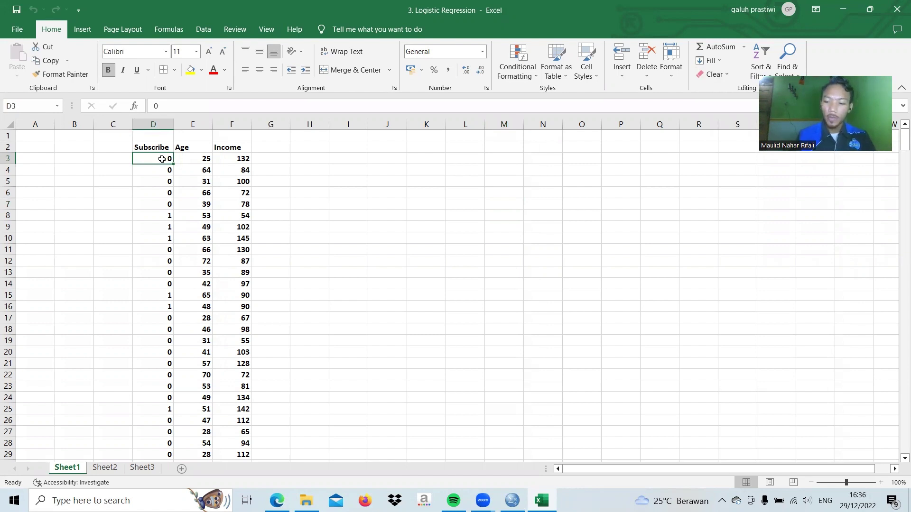
pyautogui.hotkey('ctrl', 'shift', 'Right')
pyautogui.hotkey('ctrl', 'shift', 'Down')
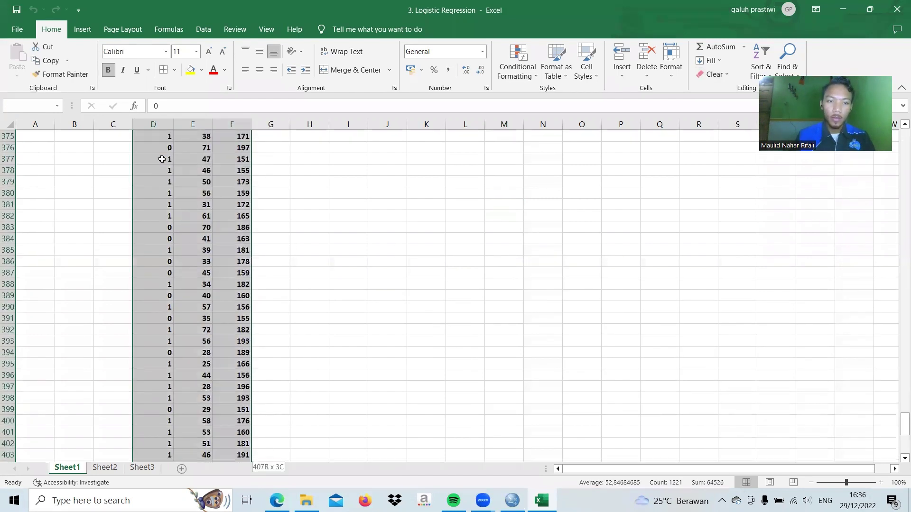
pyautogui.hotkey('ctrl', 'c')
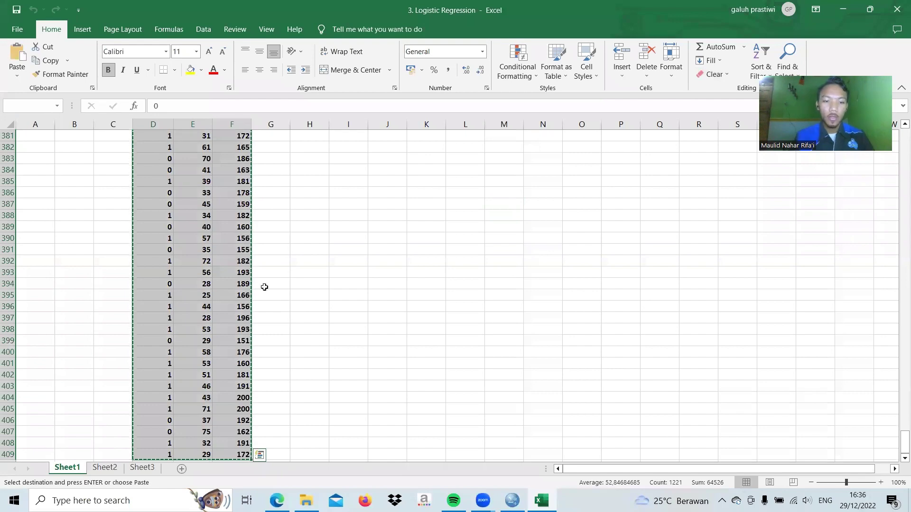
# Step: Switch to SPSS and paste the copied values into the empty dataset, starting at the first cell
pyautogui.moveTo(511, 499)
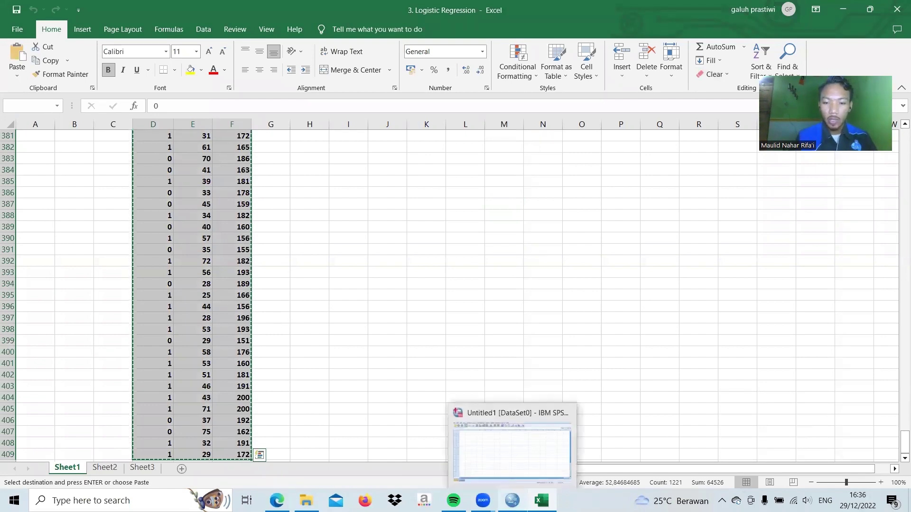
pyautogui.click(508, 452)
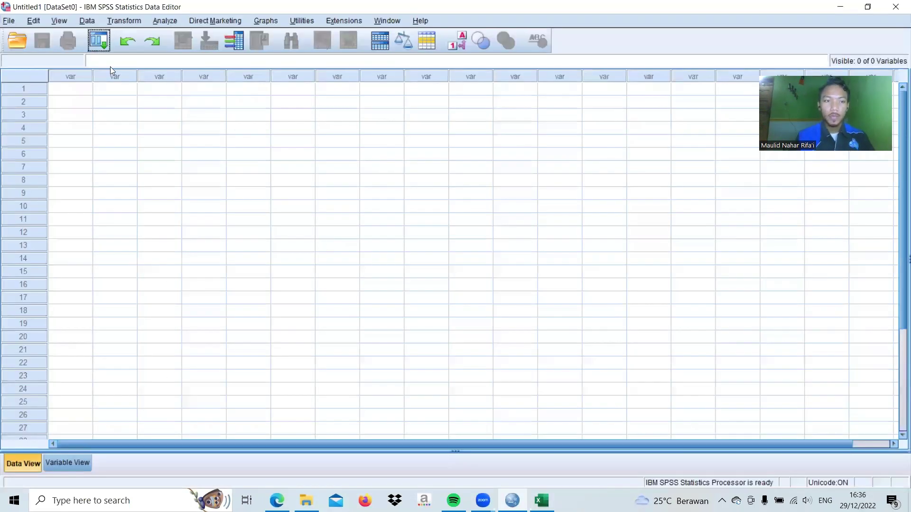
pyautogui.click(88, 84)
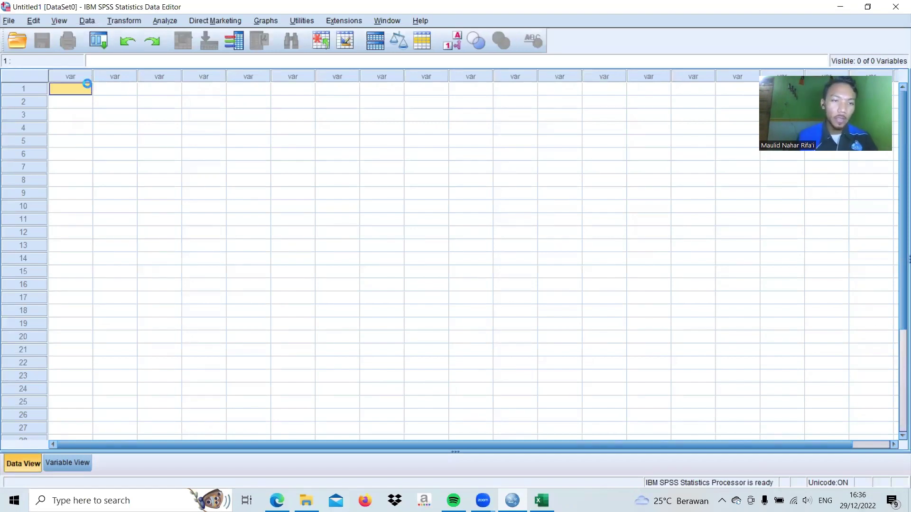
pyautogui.hotkey('ctrl', 'v')
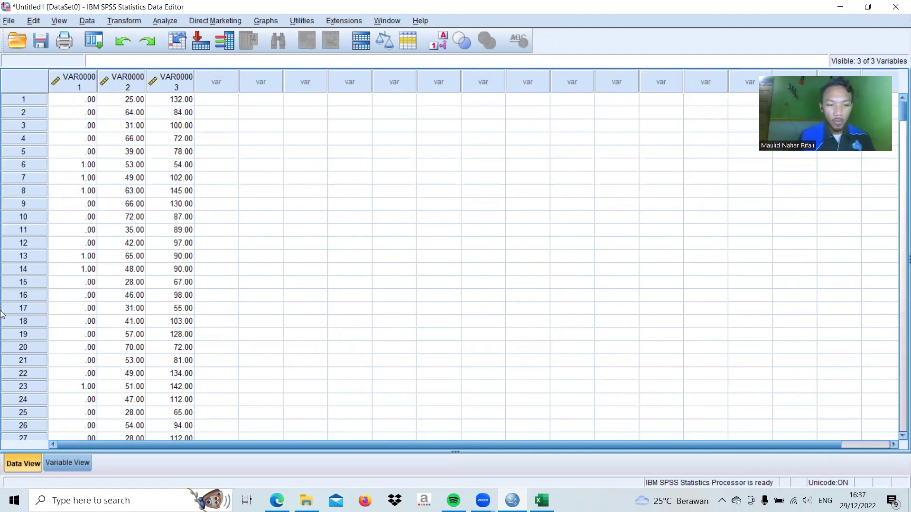
# Step: Show the variable definitions and rename the first variable, VAR00001, as Subscribe
pyautogui.click(82, 467)
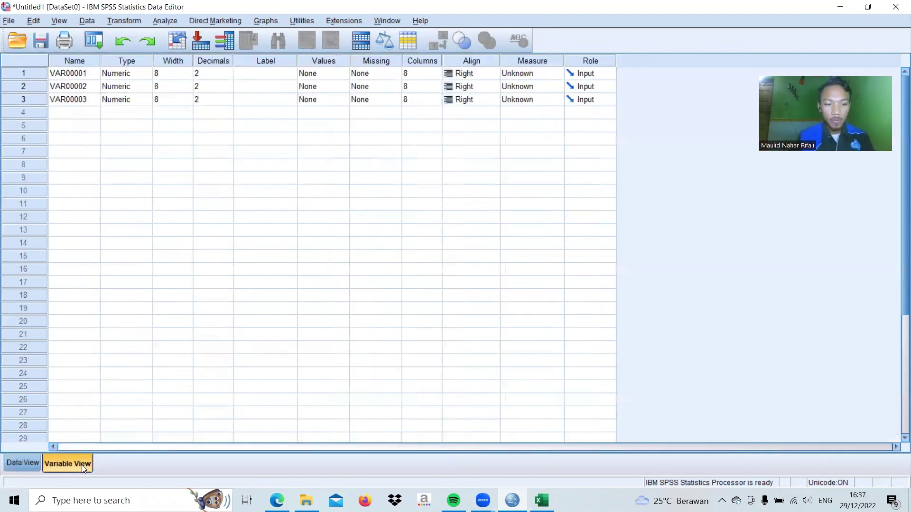
pyautogui.click(70, 71)
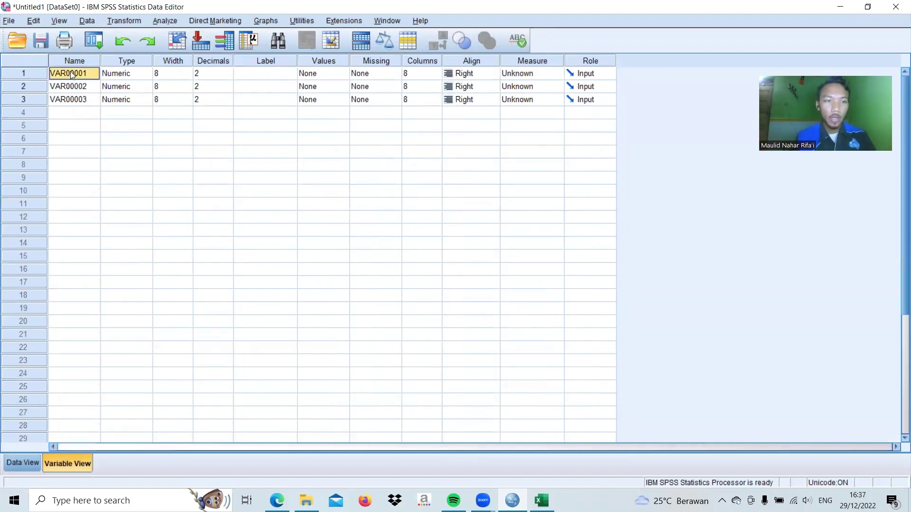
pyautogui.doubleClick(71, 72)
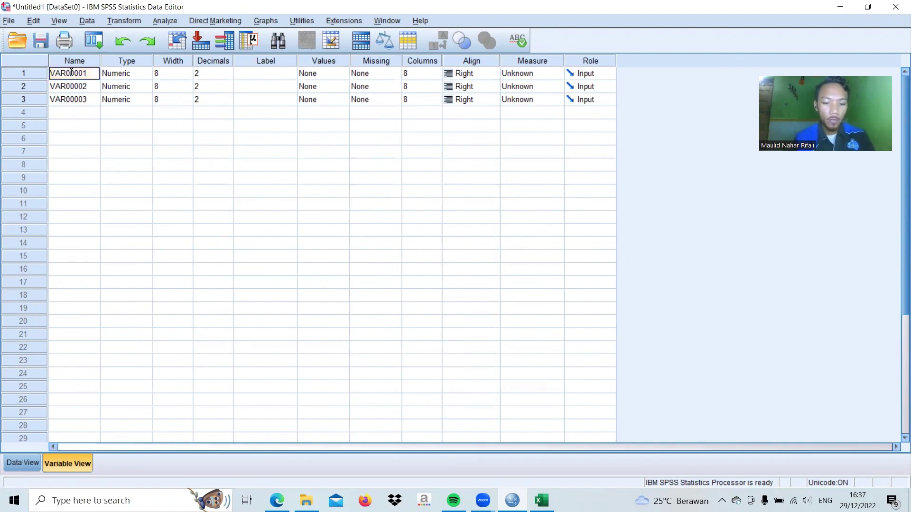
pyautogui.doubleClick(71, 72)
pyautogui.write('S')
pyautogui.press('capslock')
pyautogui.write('u')
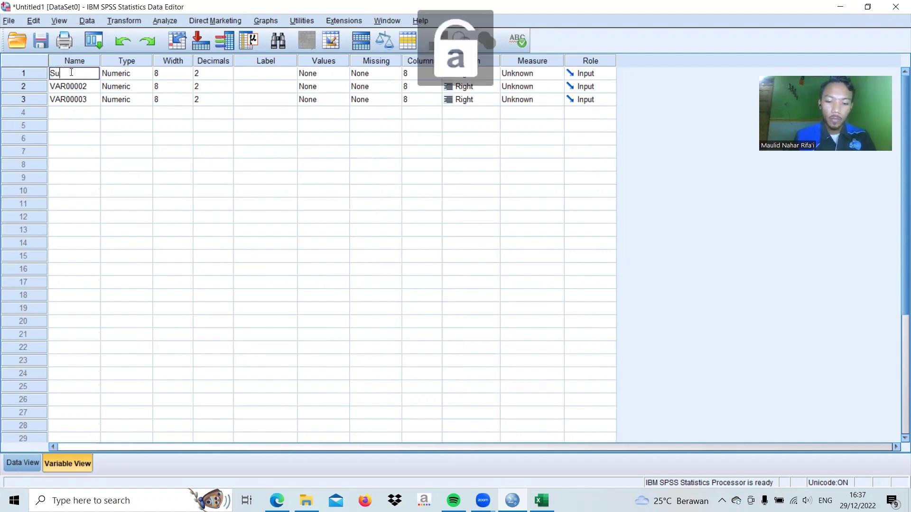
pyautogui.write('bscribe')
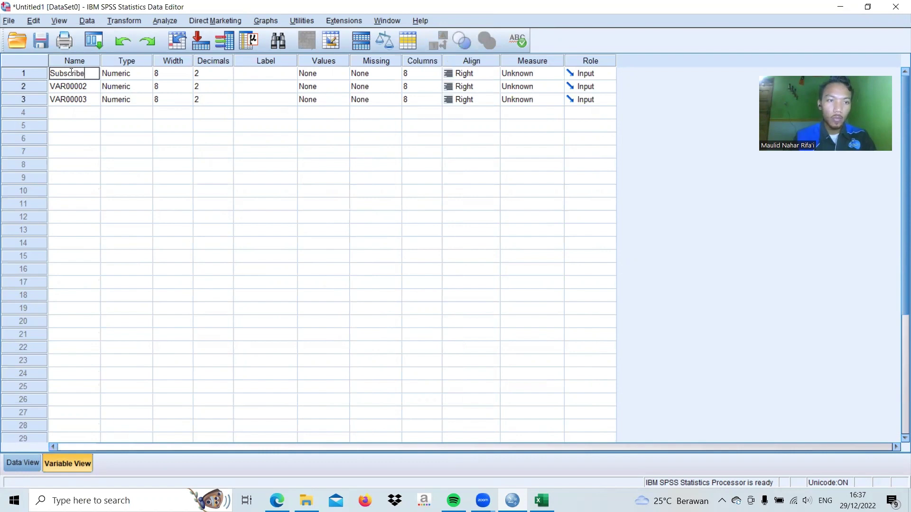
# Step: Rename the second variable, VAR00002, as Age
pyautogui.click(76, 87)
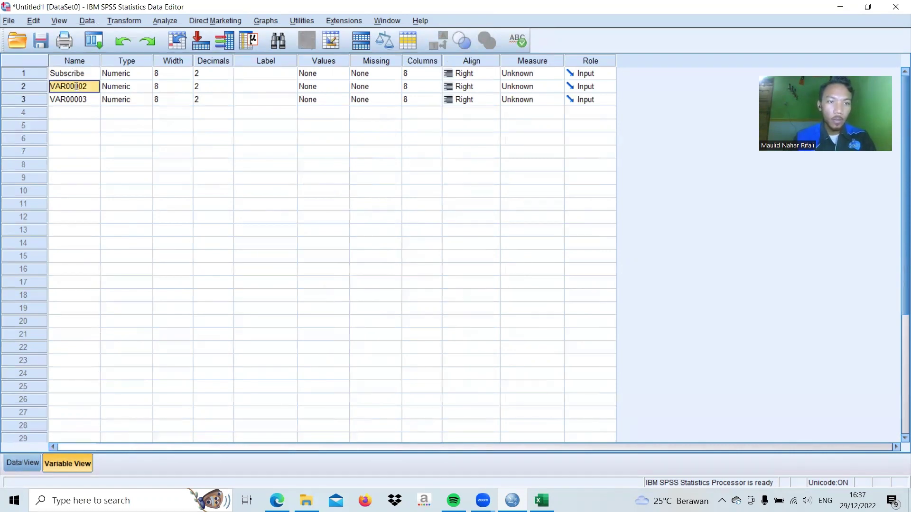
pyautogui.doubleClick(76, 86)
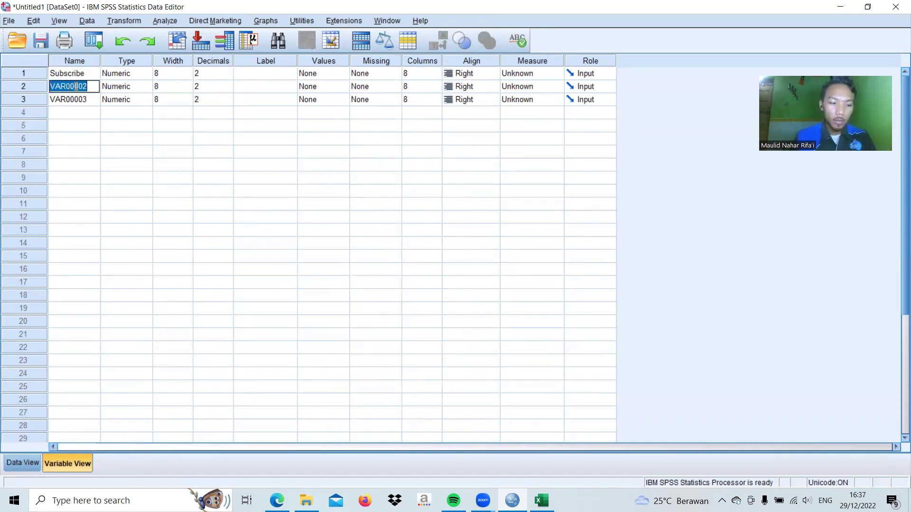
pyautogui.press('capslock')
pyautogui.write('A')
pyautogui.press('capslock')
pyautogui.write('ge')
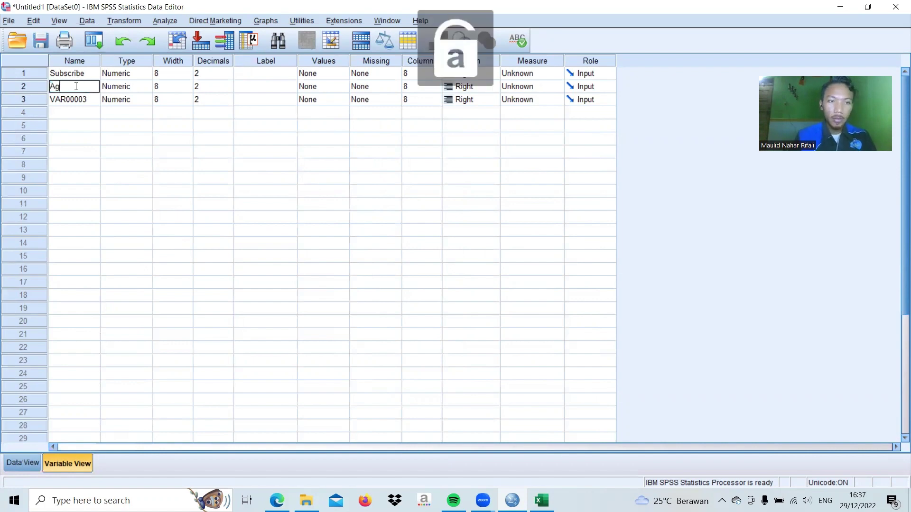
# Step: Rename the third variable, VAR00003, as Income
pyautogui.click(81, 99)
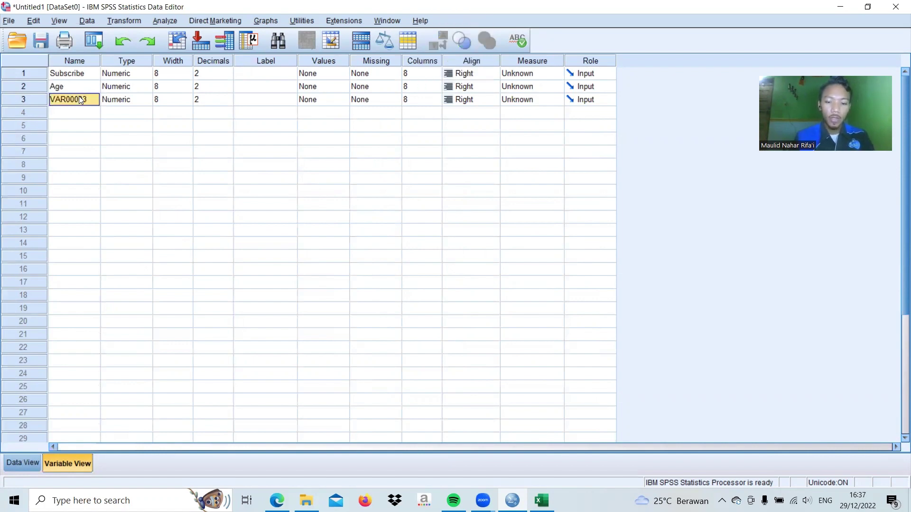
pyautogui.press('BackSpace')
pyautogui.press('capslock')
pyautogui.write('In')
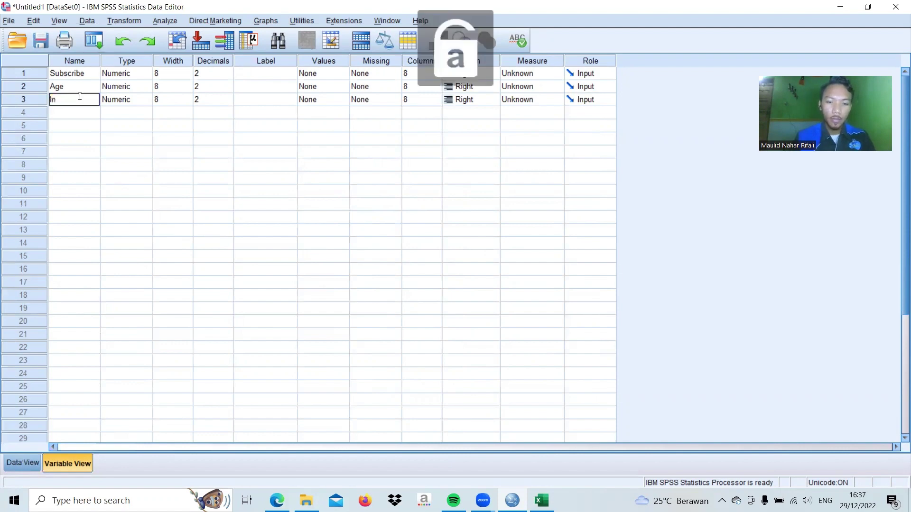
pyautogui.write('come')
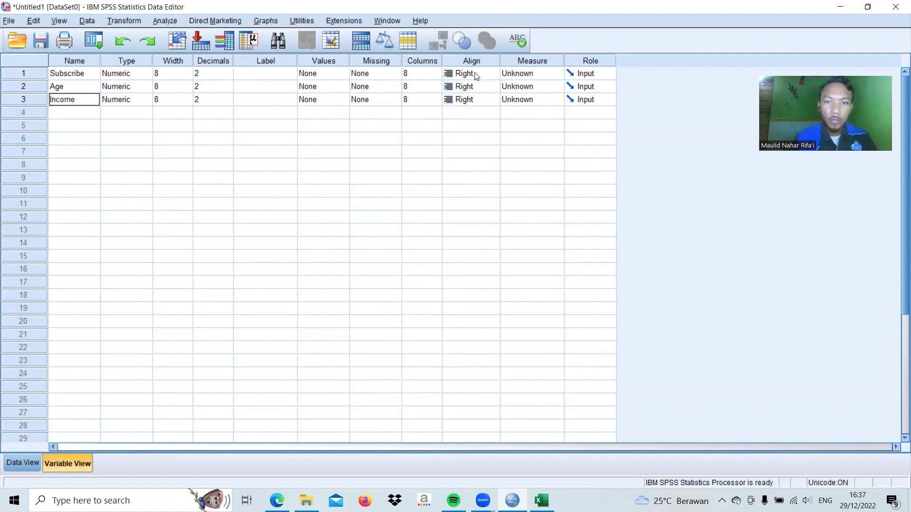
# Step: Set the number of decimals to 0 for the Subscribe, Age and Income variables
pyautogui.click(211, 74)
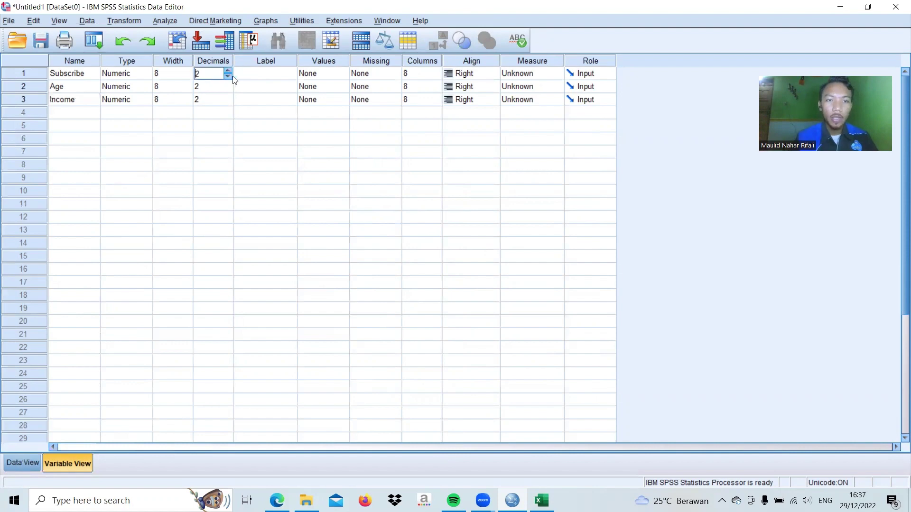
pyautogui.click(227, 79)
pyautogui.click(227, 80)
pyautogui.click(227, 91)
pyautogui.click(228, 92)
pyautogui.click(226, 98)
pyautogui.click(227, 97)
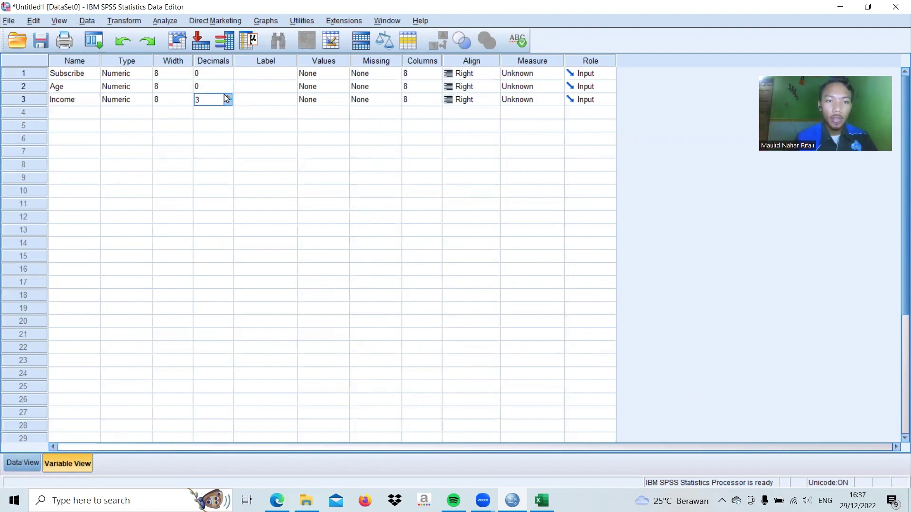
pyautogui.click(228, 102)
pyautogui.click(228, 102)
pyautogui.click(229, 102)
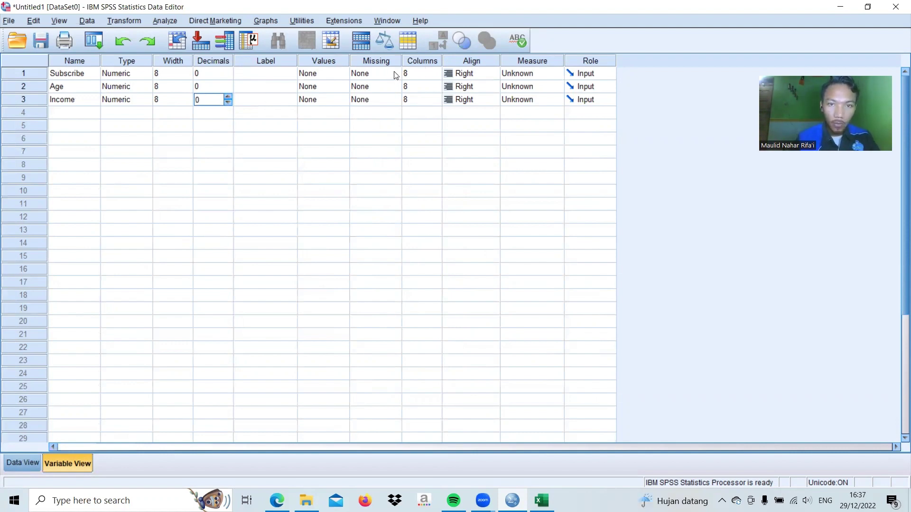
# Step: Add a value label to the Subscribe variable that defines 0 as "No Subscribe"
pyautogui.click(327, 73)
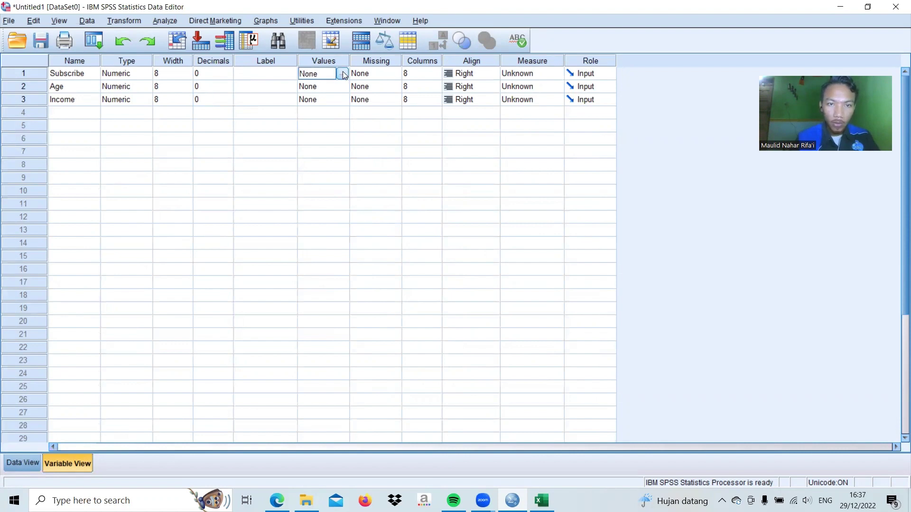
pyautogui.click(342, 73)
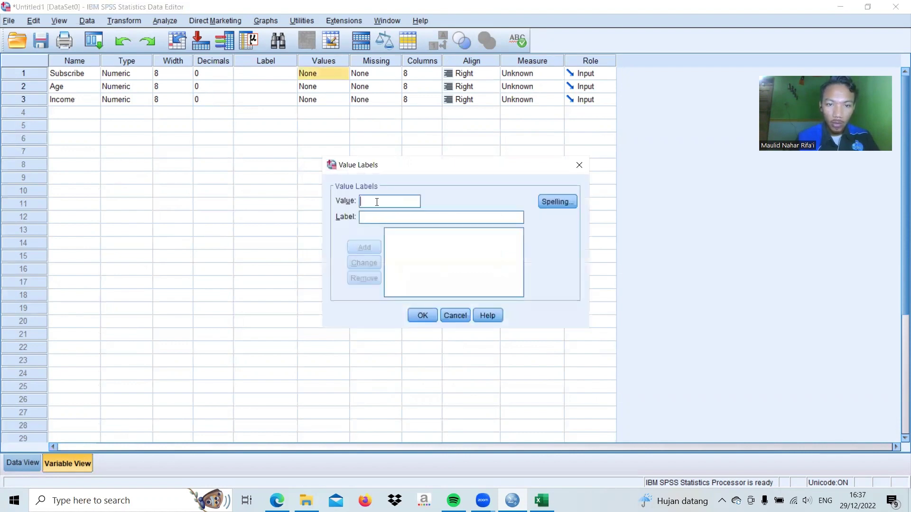
pyautogui.write('0')
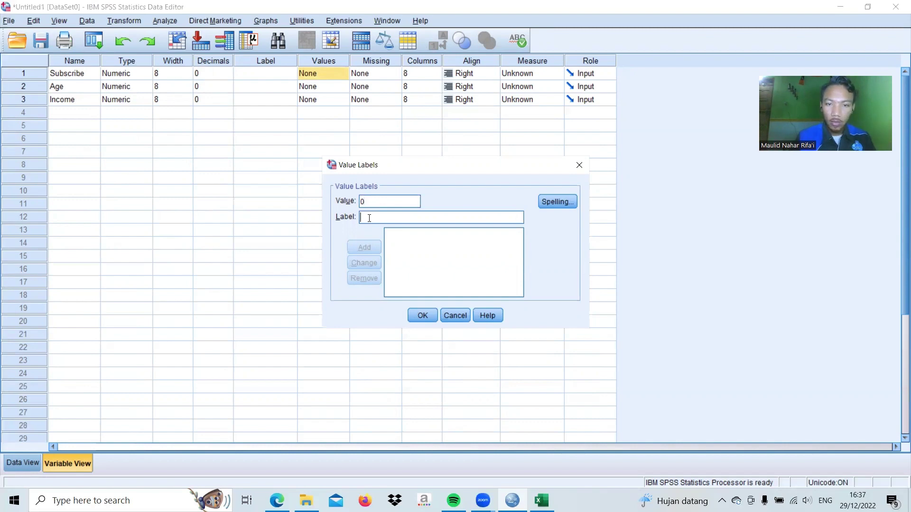
pyautogui.press('capslock')
pyautogui.write('N')
pyautogui.press('capslock')
pyautogui.write('o')
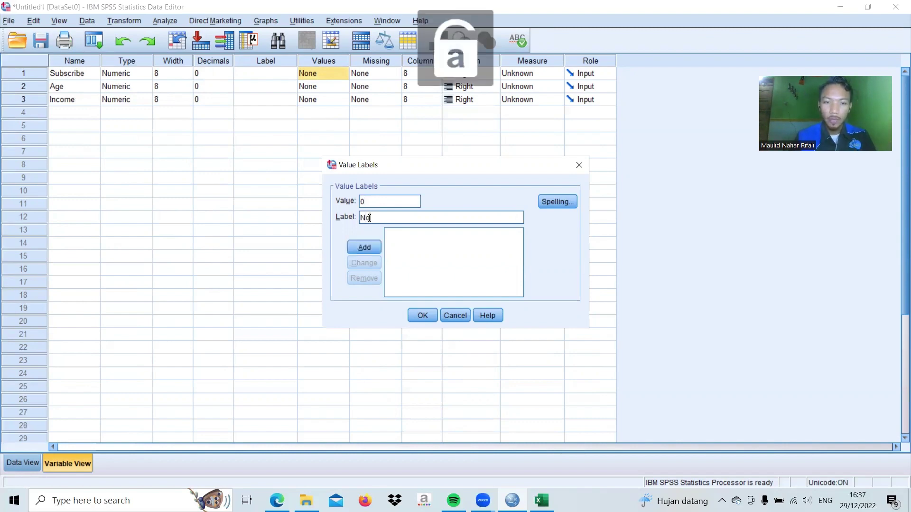
pyautogui.press('capslock')
pyautogui.write('S')
pyautogui.press('capslock')
pyautogui.write('ubs')
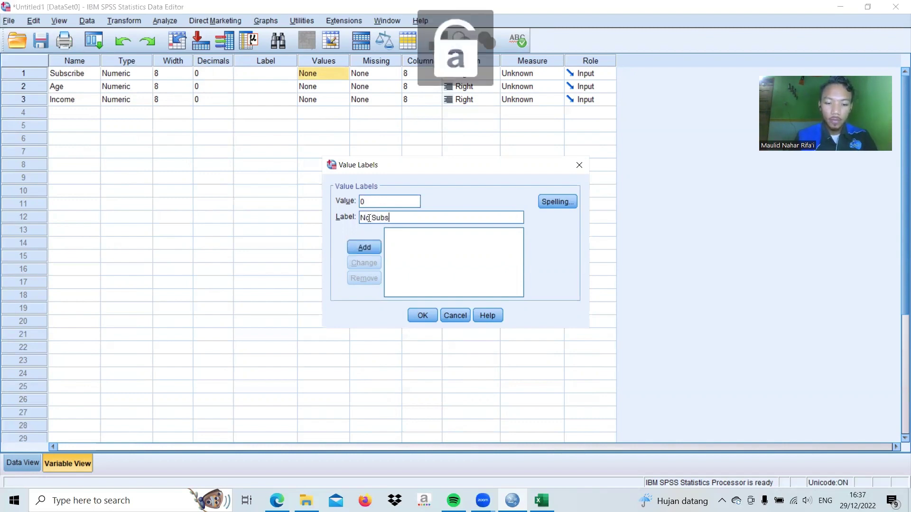
pyautogui.write('crribe')
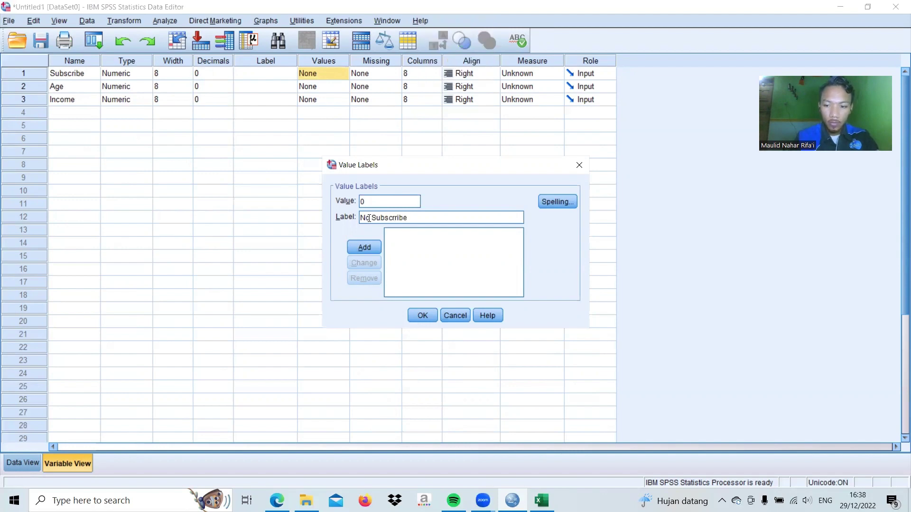
pyautogui.press('BackSpace')
pyautogui.press('BackSpace')
pyautogui.press('BackSpace')
pyautogui.press('BackSpace')
pyautogui.write('ibe')
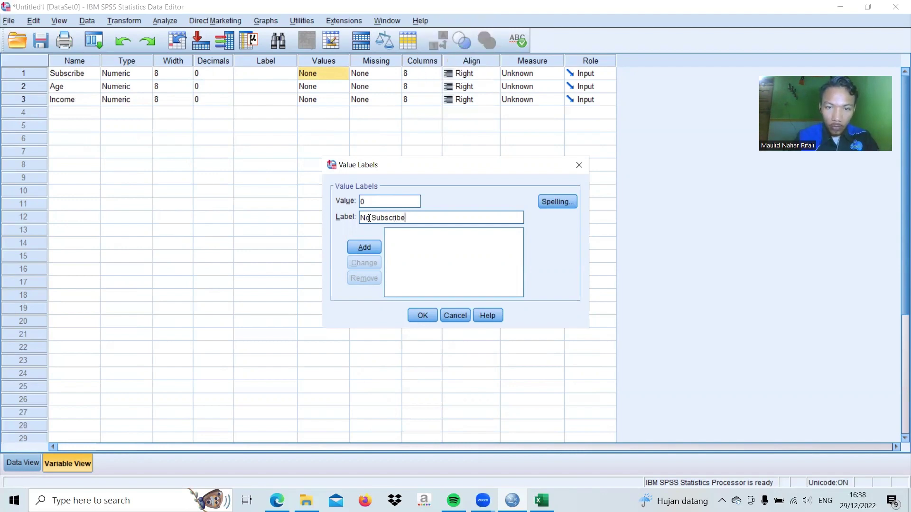
pyautogui.click(366, 247)
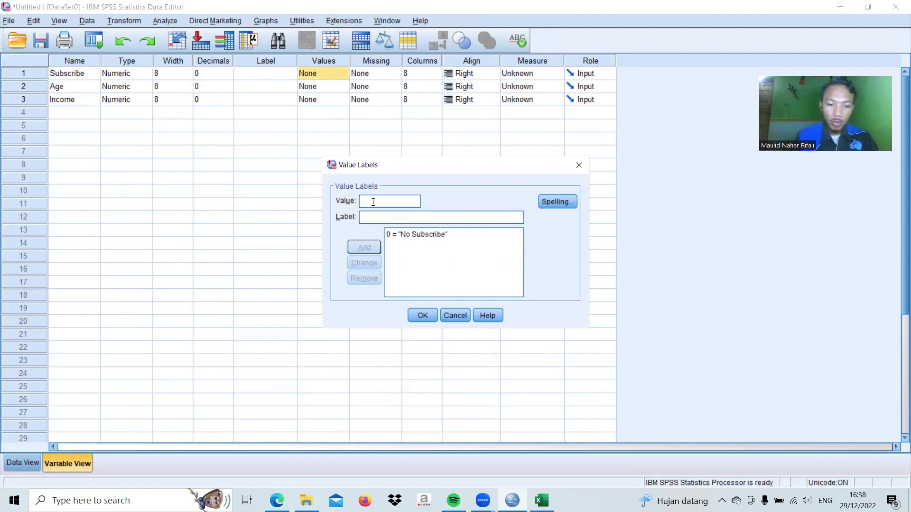
# Step: Add a second Subscribe value label defining 1 as "Subscribe" and apply the value labels
pyautogui.write('1')
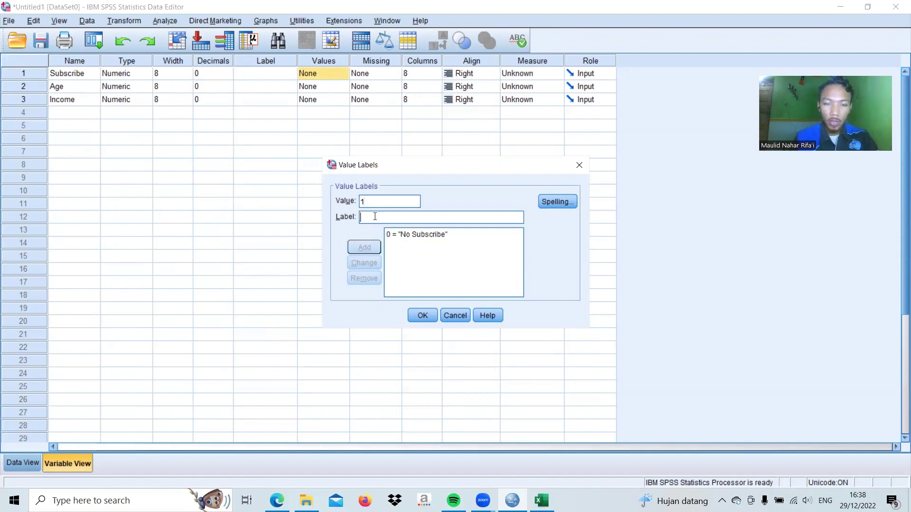
pyautogui.write('Sub')
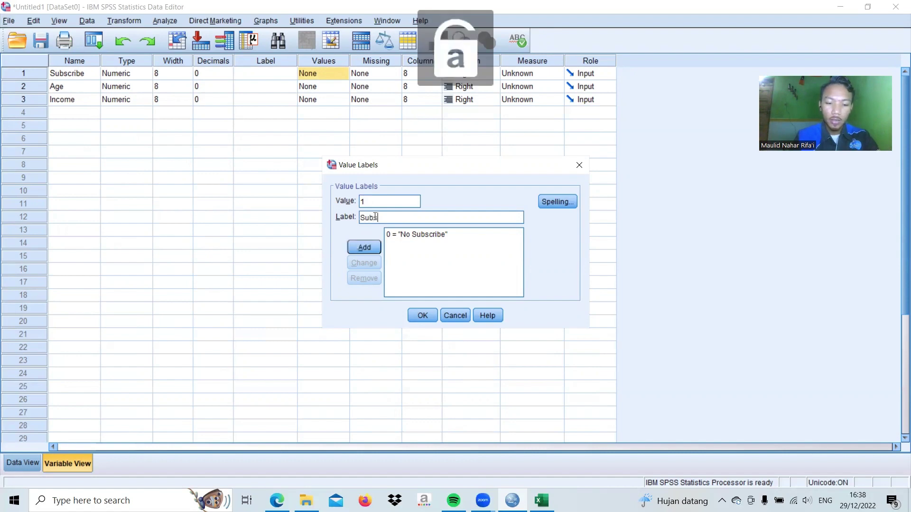
pyautogui.write('scribe')
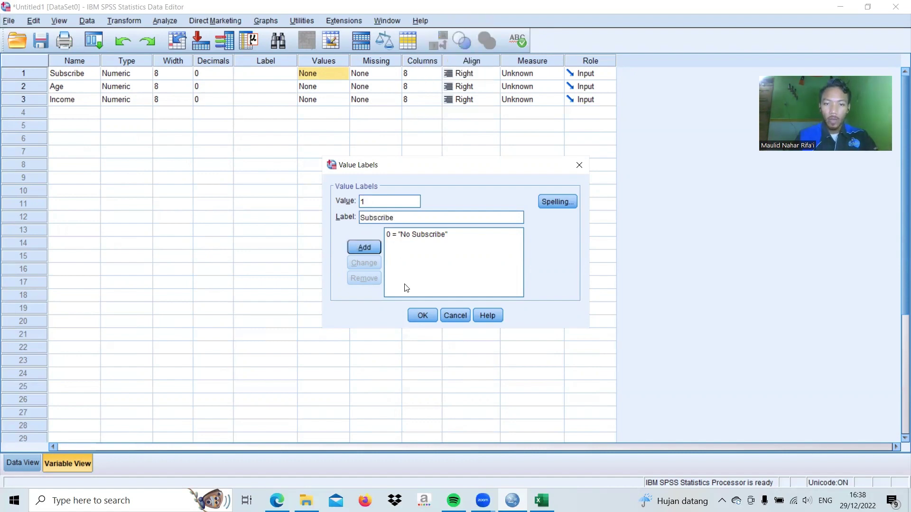
pyautogui.click(423, 315)
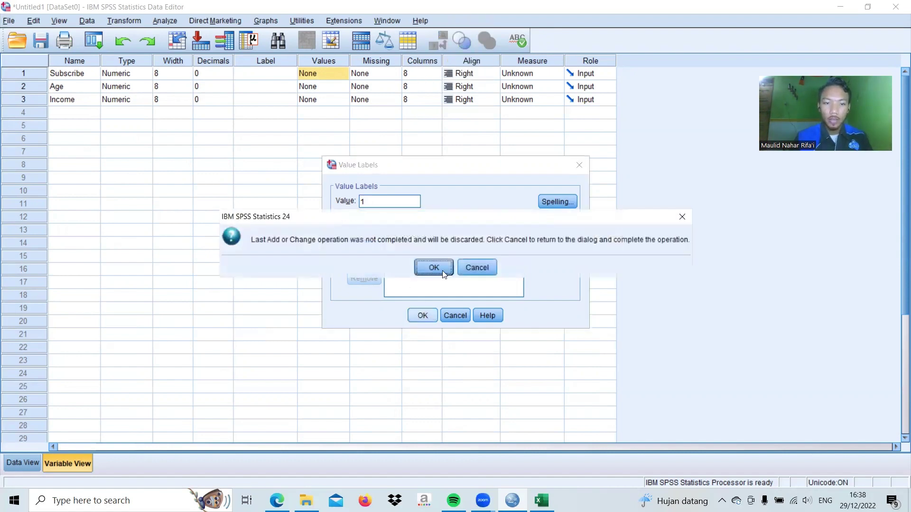
pyautogui.click(462, 267)
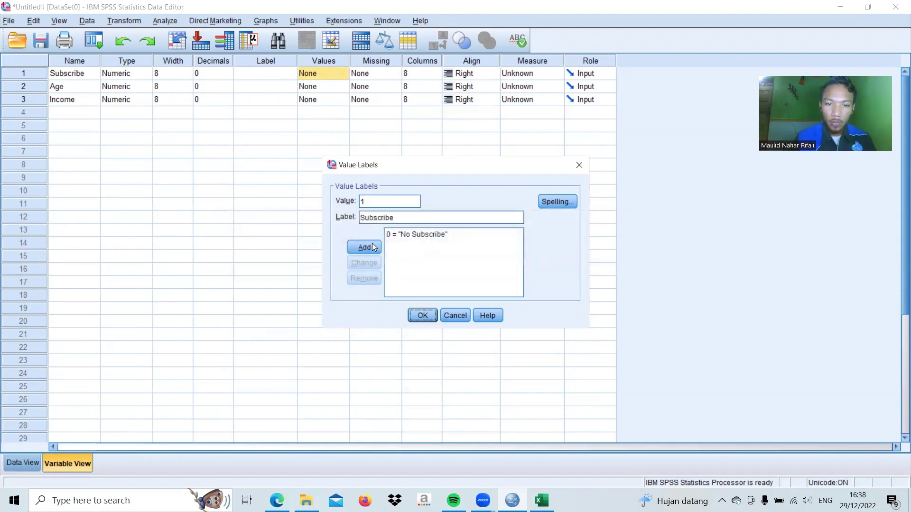
pyautogui.click(368, 247)
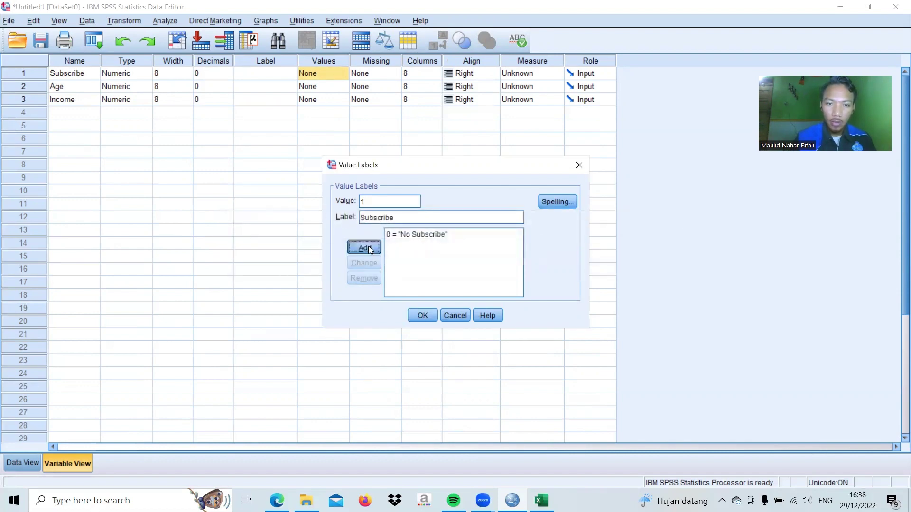
pyautogui.click(427, 317)
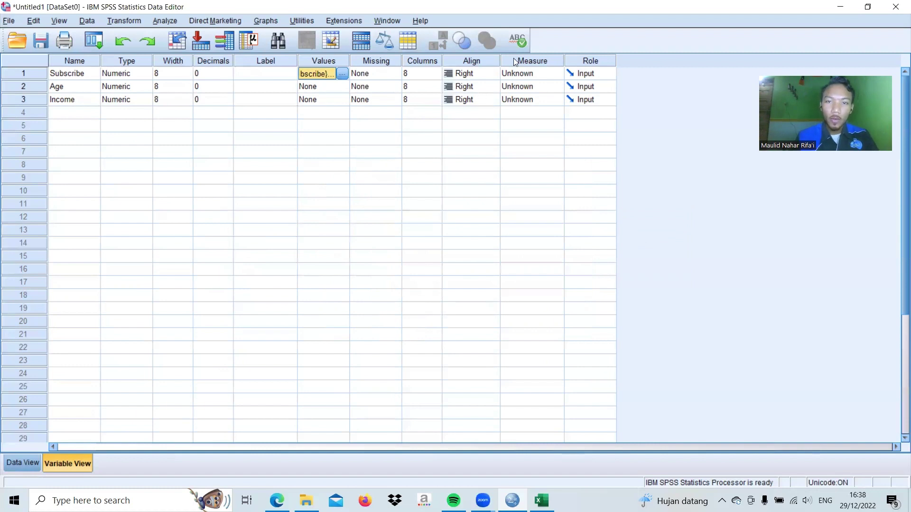
# Step: Set the measurement level to Nominal for Subscribe and to Scale for Age and Income
pyautogui.click(549, 85)
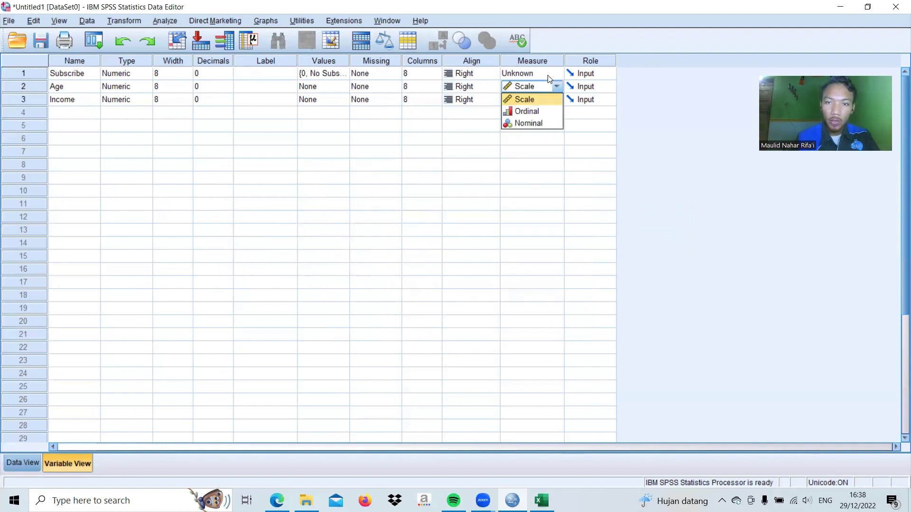
pyautogui.click(549, 76)
pyautogui.click(542, 113)
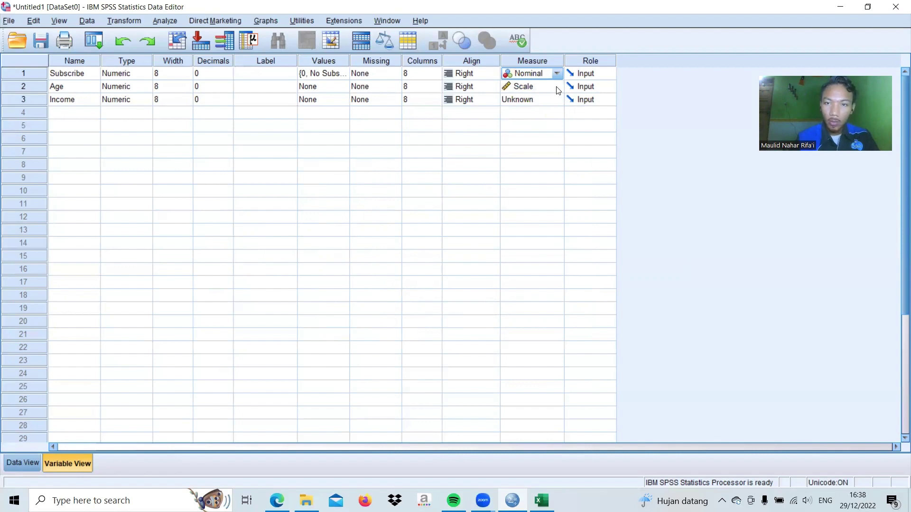
pyautogui.click(554, 101)
pyautogui.click(552, 113)
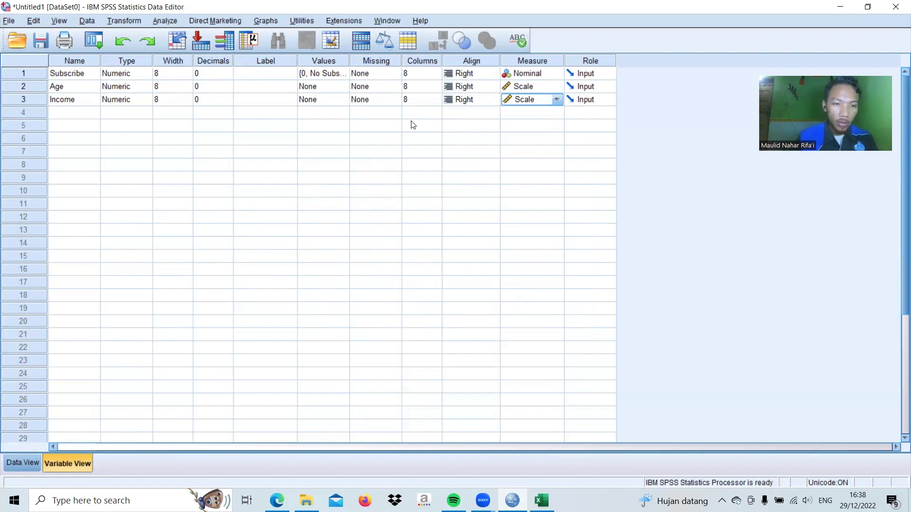
# Step: Start a Binary Logistic regression on the dataset and set Subscribe as the dependent variable
pyautogui.click(28, 463)
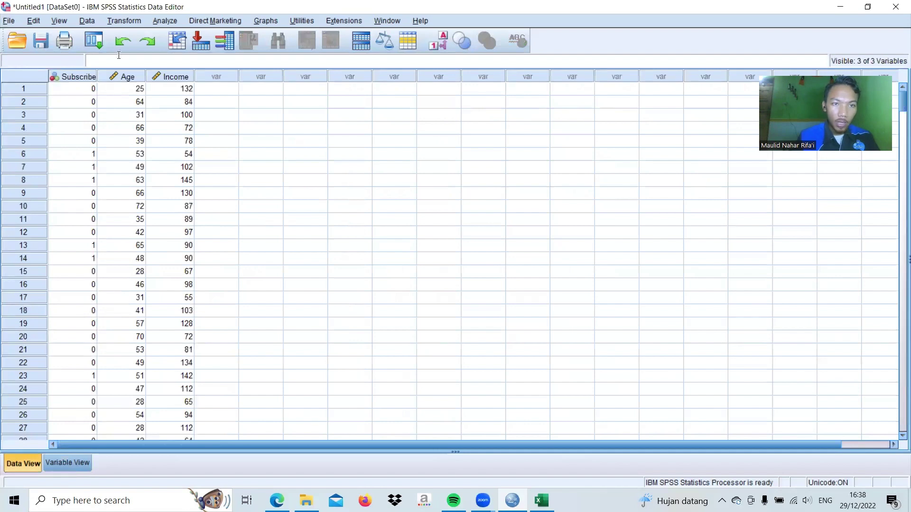
pyautogui.click(164, 21)
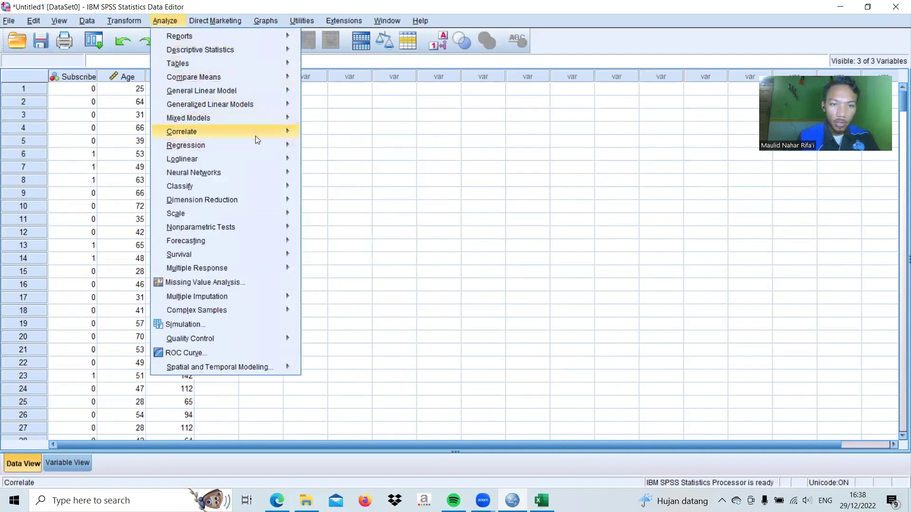
pyautogui.moveTo(288, 146)
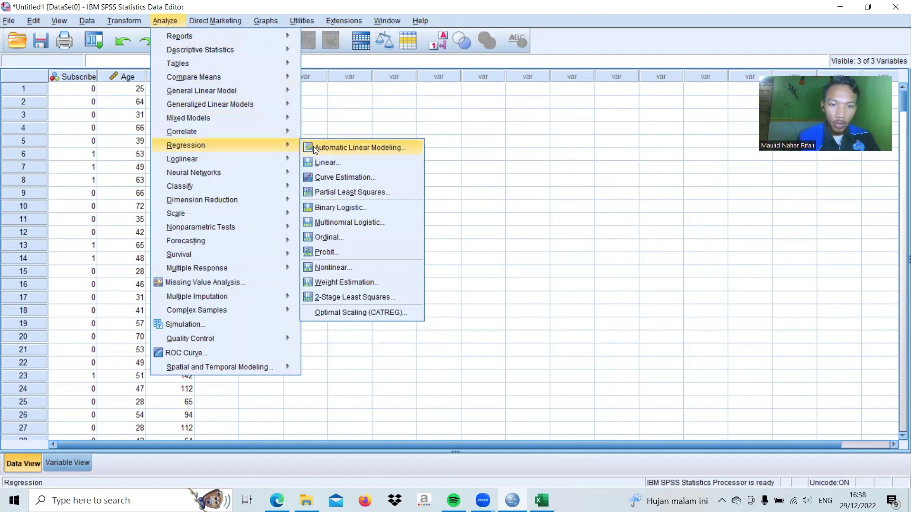
pyautogui.click(325, 207)
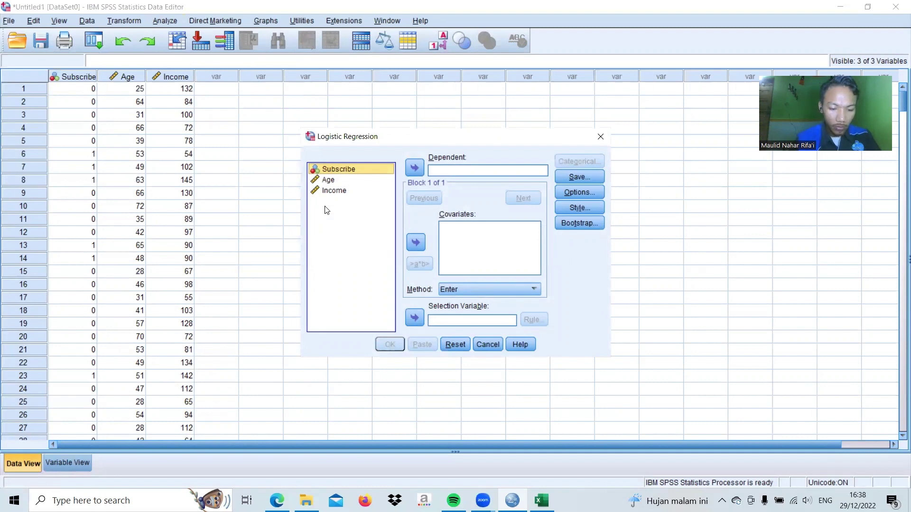
pyautogui.click(354, 173)
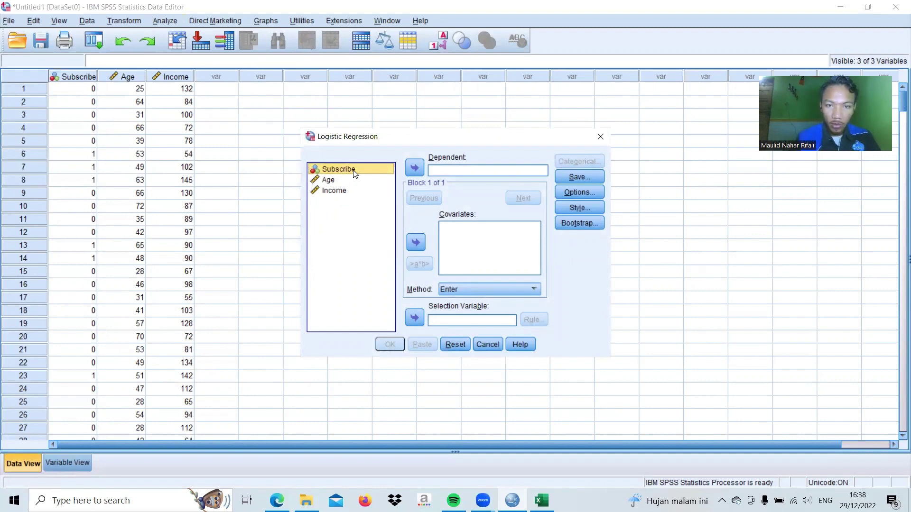
pyautogui.click(414, 170)
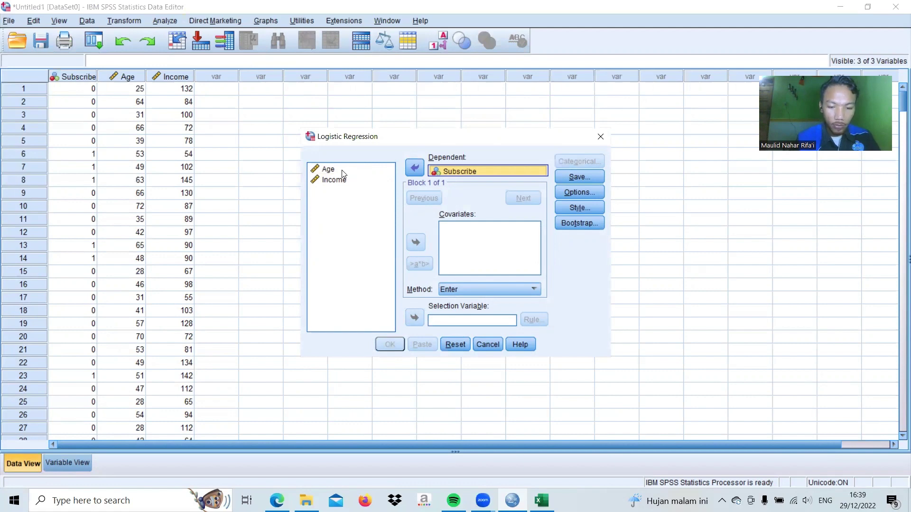
# Step: Add Age and Income as covariates of the logistic regression
pyautogui.click(327, 170)
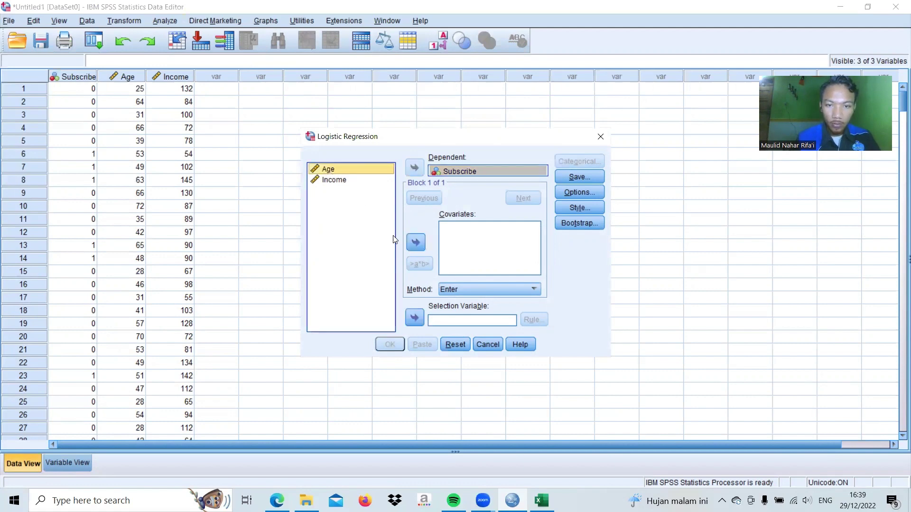
pyautogui.click(421, 242)
pyautogui.click(347, 183)
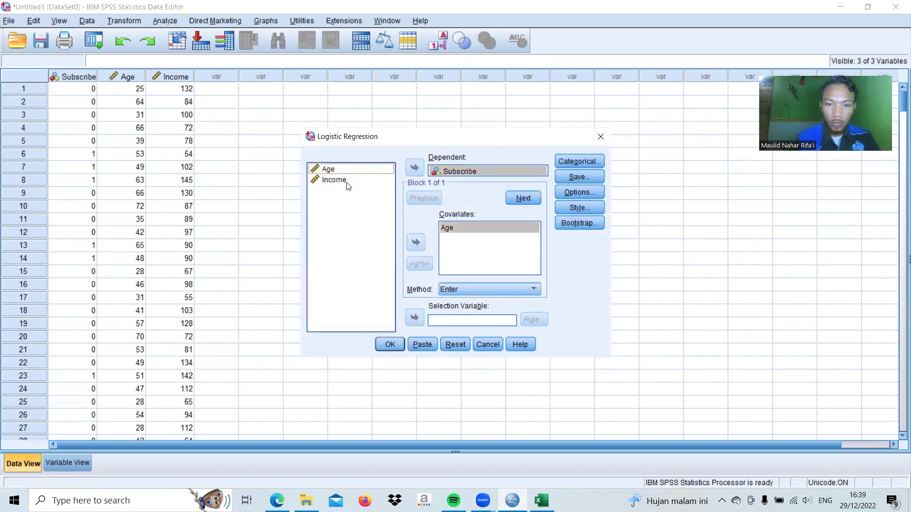
pyautogui.click(416, 244)
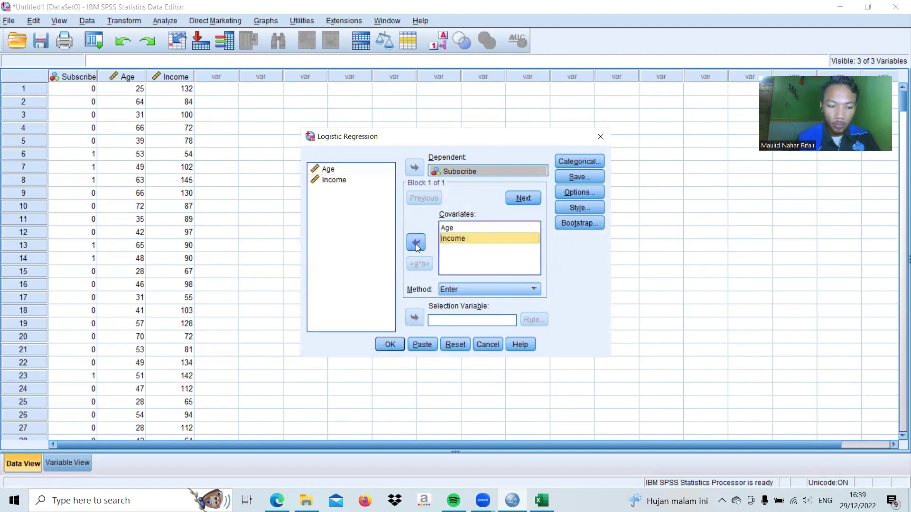
# Step: Set the logistic regression to save the predicted probabilities and group membership
pyautogui.click(578, 178)
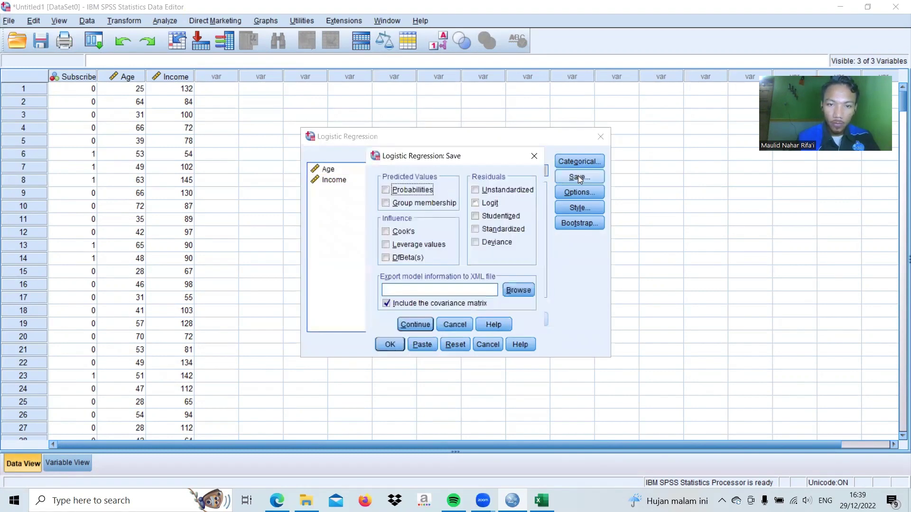
pyautogui.click(386, 190)
pyautogui.click(386, 204)
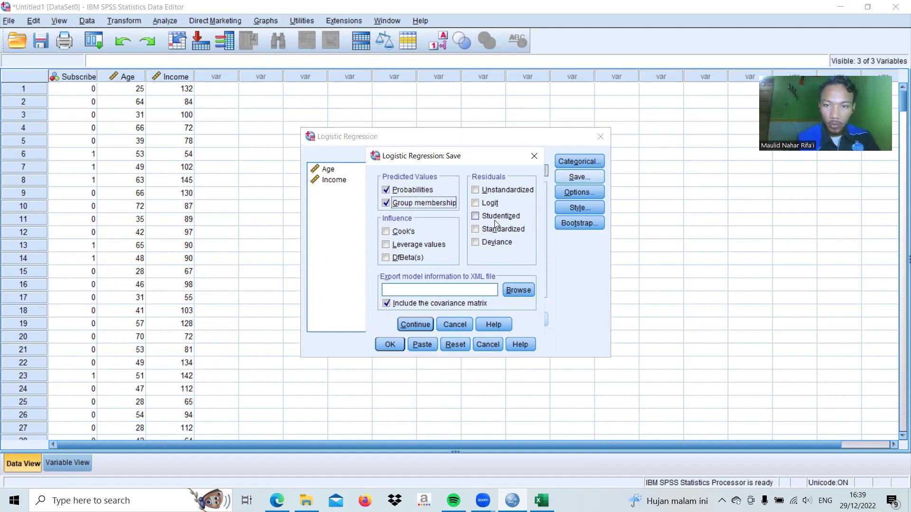
pyautogui.click(415, 324)
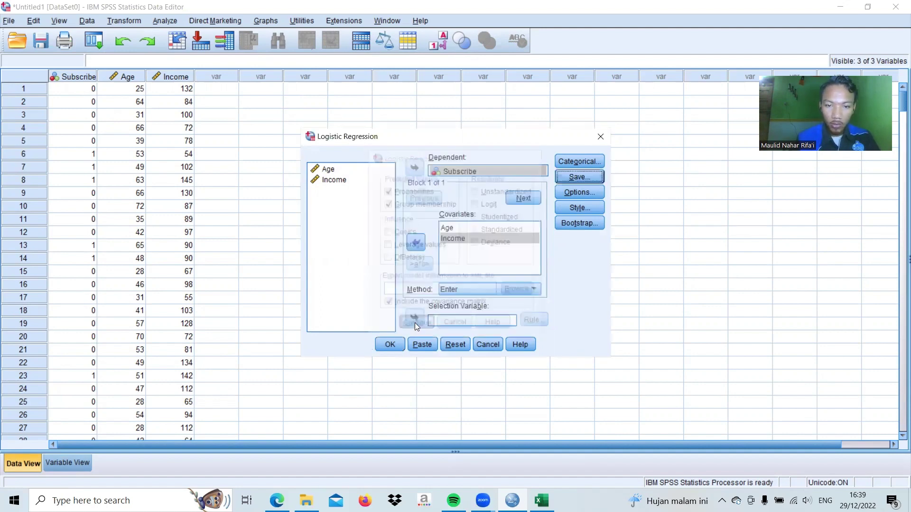
# Step: Enable classification plots, Hosmer-Lemeshow goodness-of-fit, casewise listing of residuals, correlations of estimates, iteration history and 95% CI for exp(B), and run the regression
pyautogui.click(574, 193)
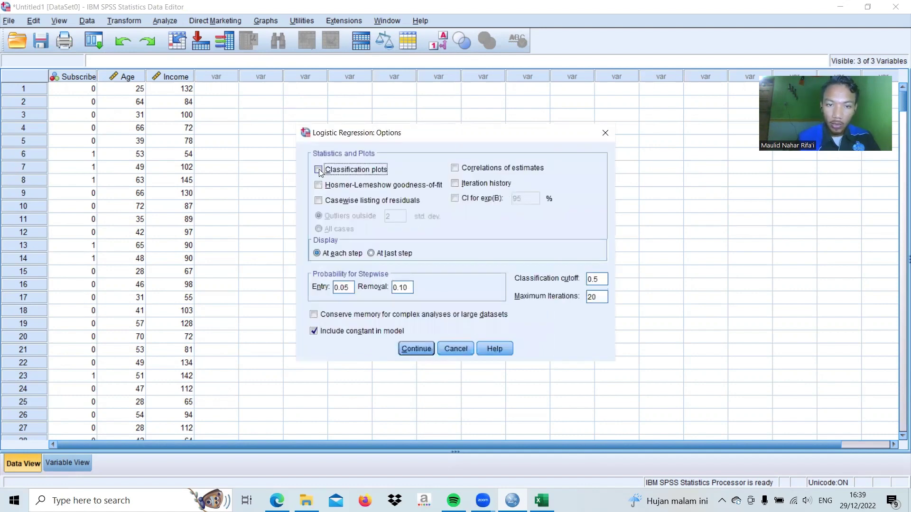
pyautogui.click(319, 171)
pyautogui.click(319, 187)
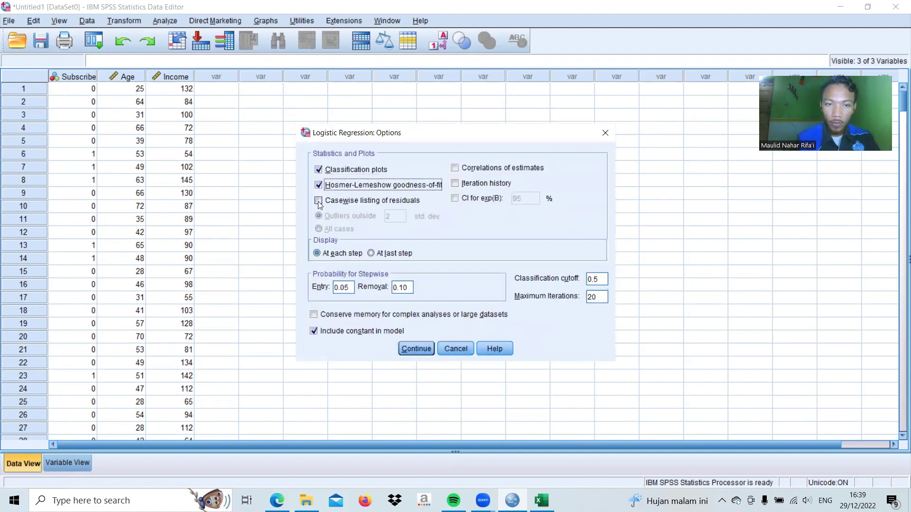
pyautogui.click(319, 201)
pyautogui.click(456, 169)
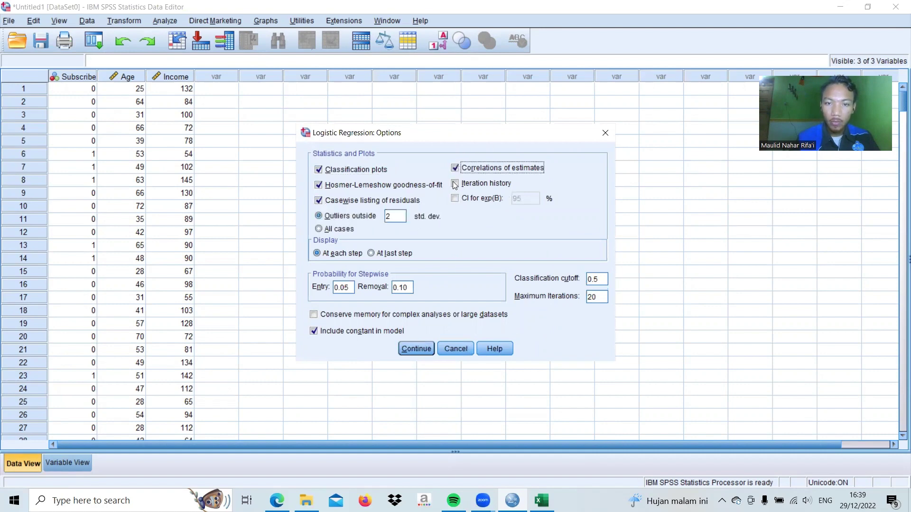
pyautogui.click(455, 184)
pyautogui.click(455, 198)
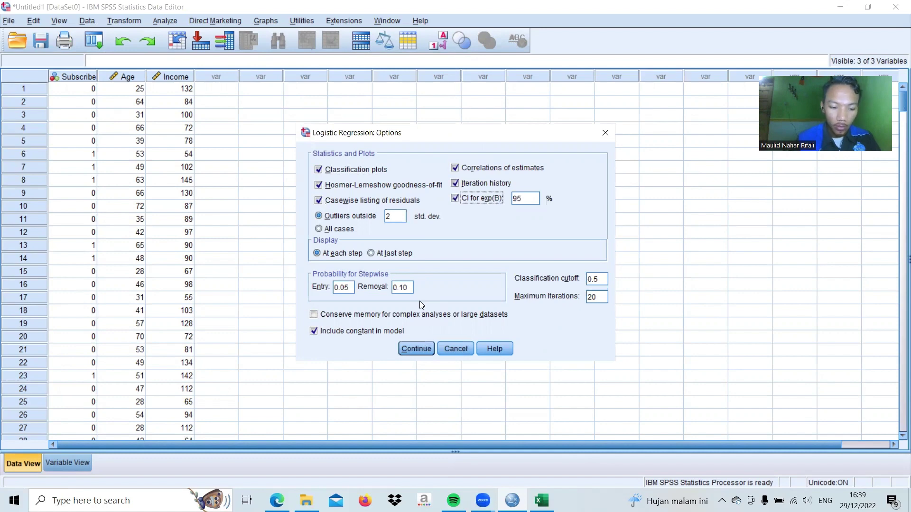
pyautogui.click(416, 349)
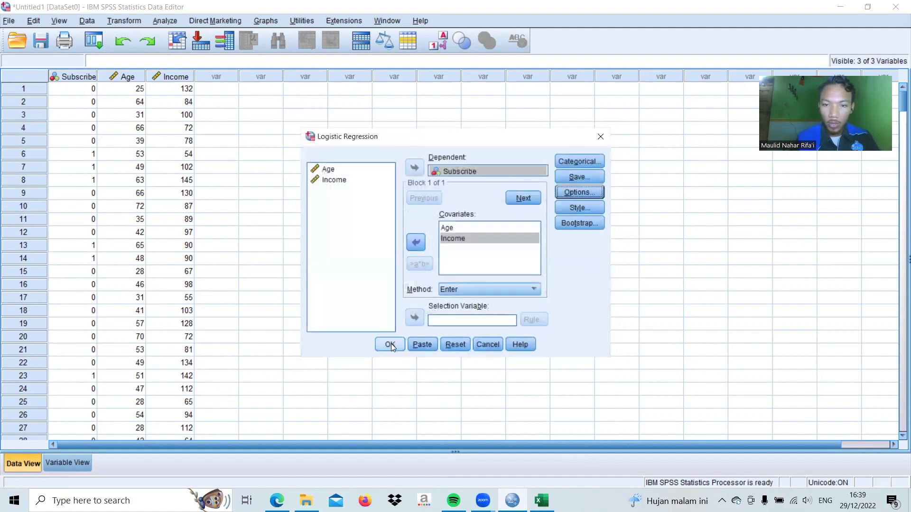
pyautogui.click(390, 345)
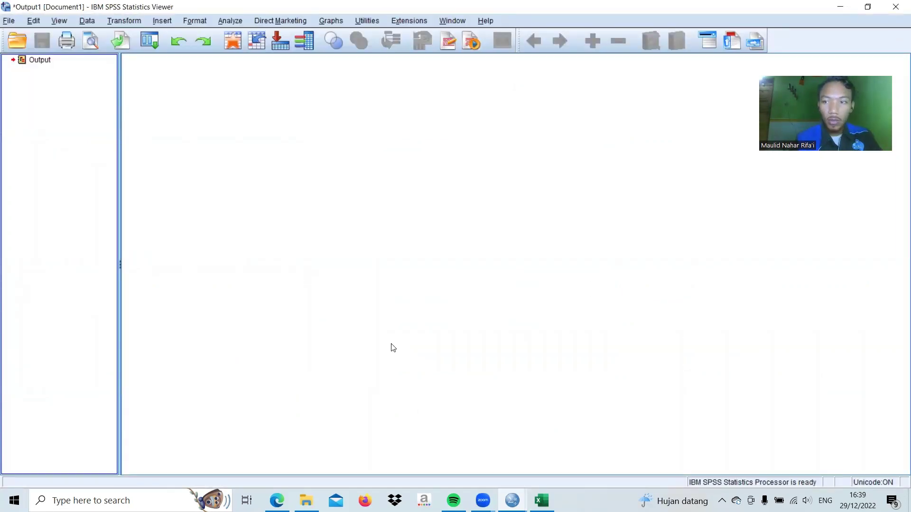
# Step: Examine the Case Processing Summary and Dependent Variable Encoding tables in the logistic regression output
pyautogui.scroll(2, 335, 223)
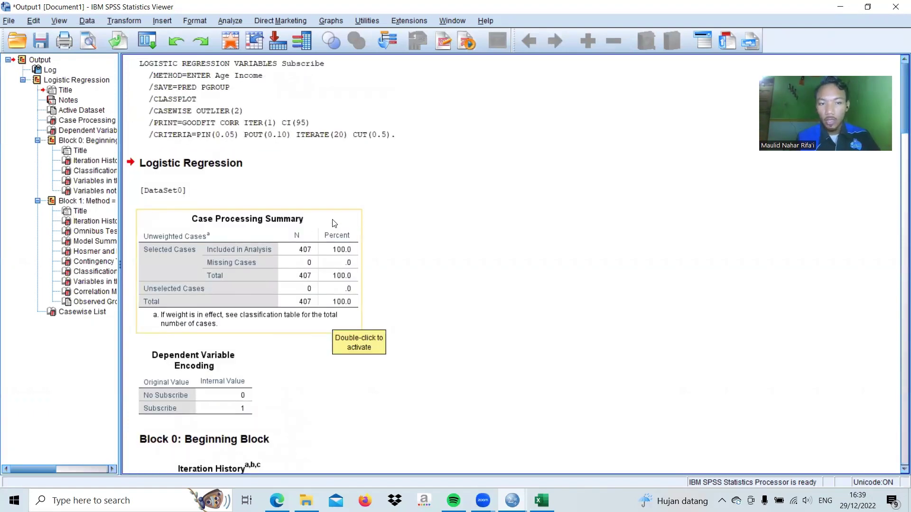
pyautogui.scroll(-3, 335, 223)
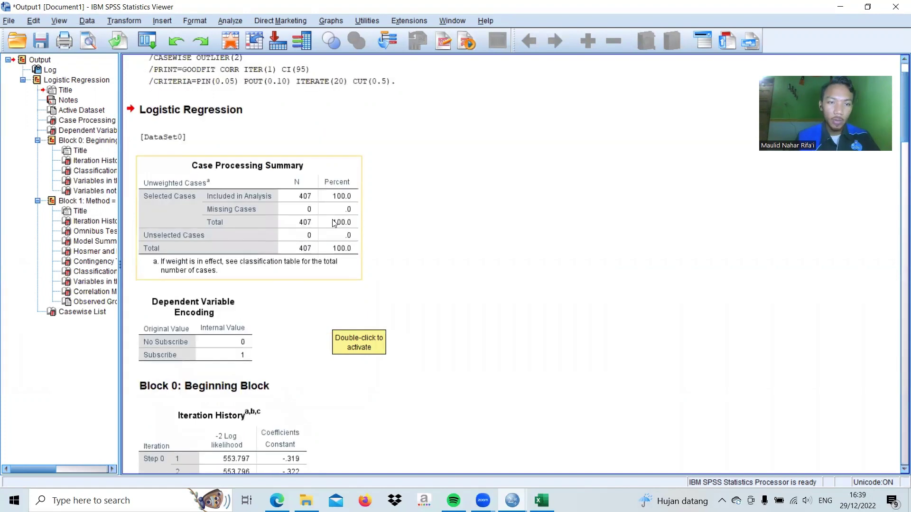
pyautogui.scroll(3, 334, 223)
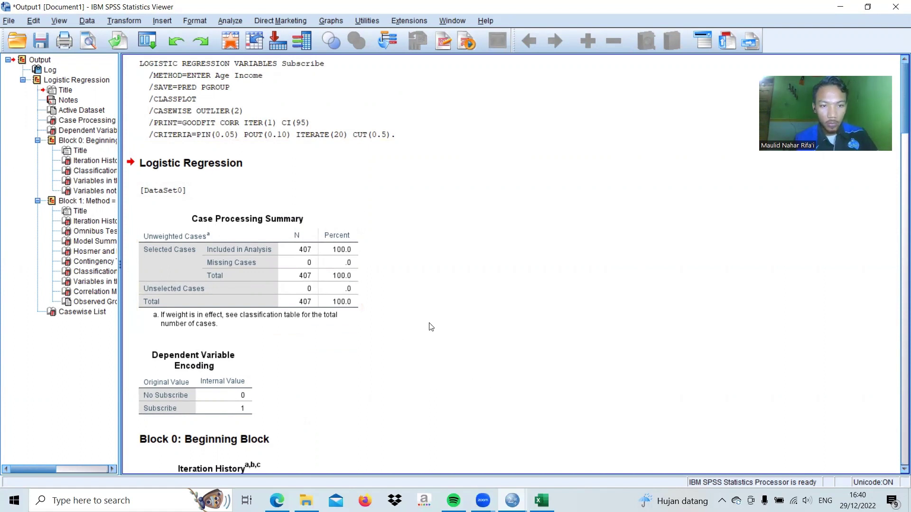
pyautogui.scroll(-1, 429, 323)
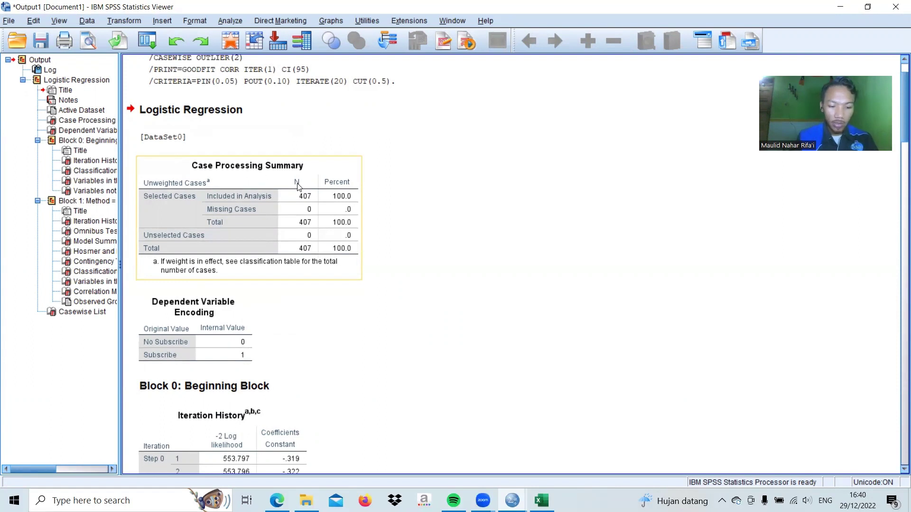
pyautogui.click(284, 215)
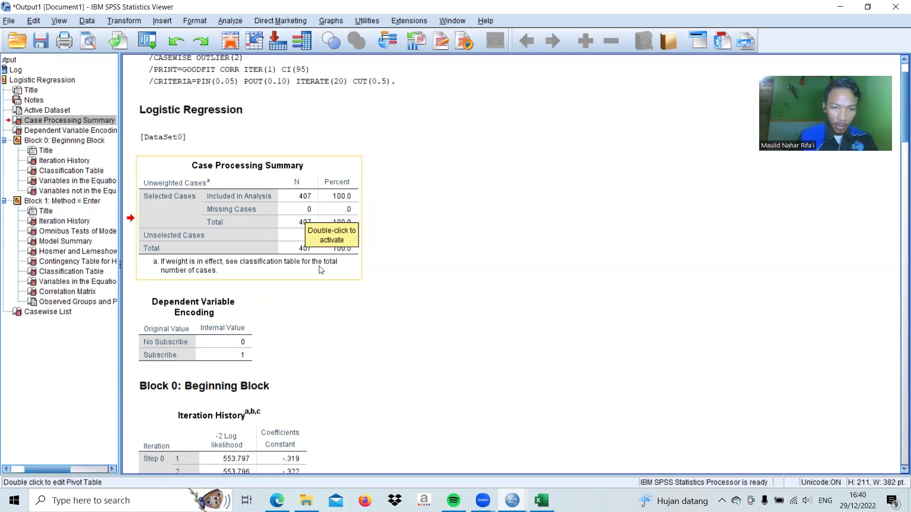
pyautogui.scroll(-2, 321, 281)
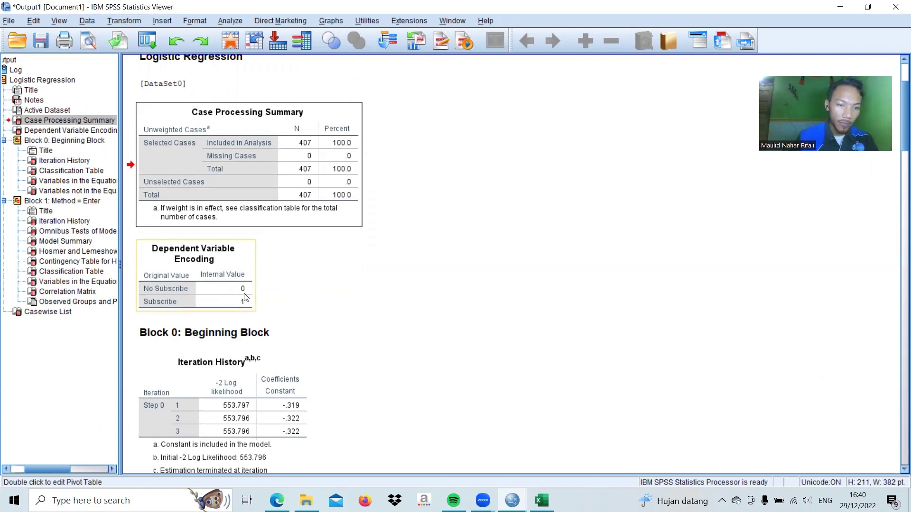
pyautogui.scroll(-2, 245, 297)
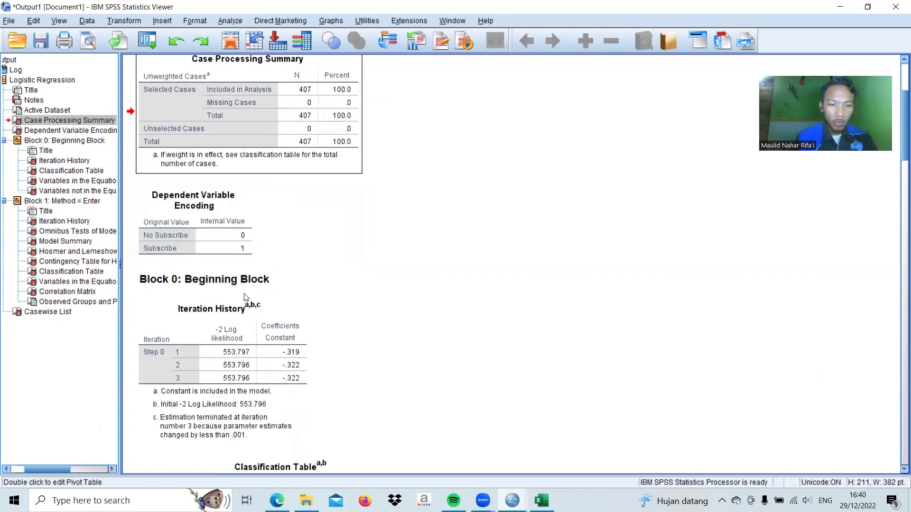
# Step: Compare the -2 Log likelihood in the Block 0 and Block 1 Iteration History tables and show Block 1's Variables in the Equation table
pyautogui.scroll(-2, 244, 297)
pyautogui.scroll(-2, 244, 297)
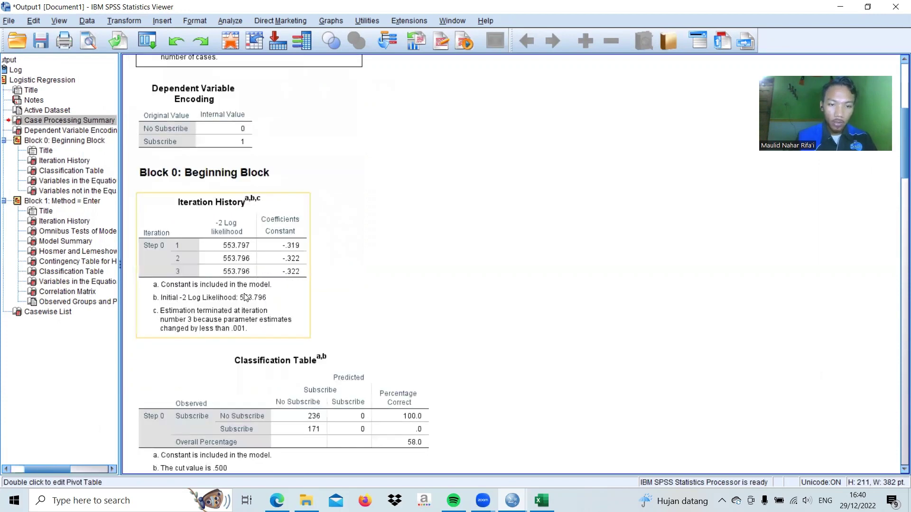
pyautogui.scroll(-12, 245, 298)
pyautogui.scroll(-2, 245, 298)
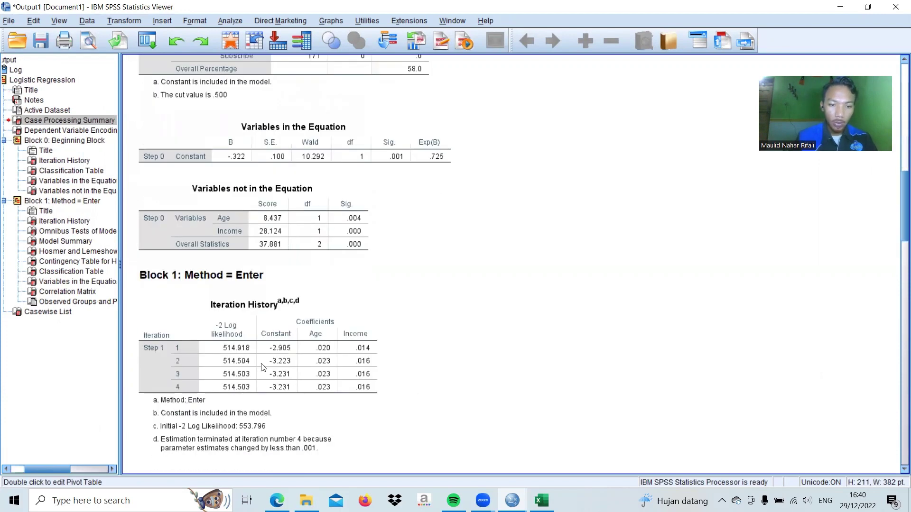
pyautogui.scroll(2, 250, 363)
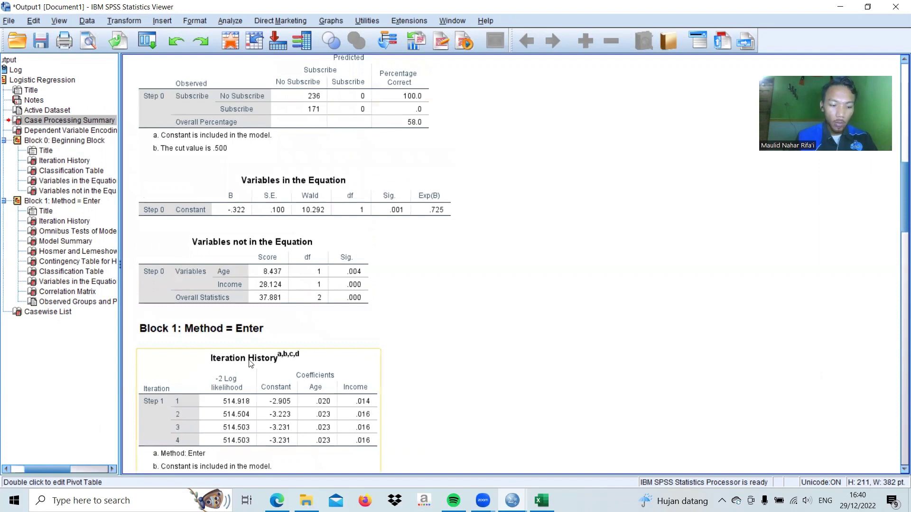
pyautogui.scroll(14, 250, 363)
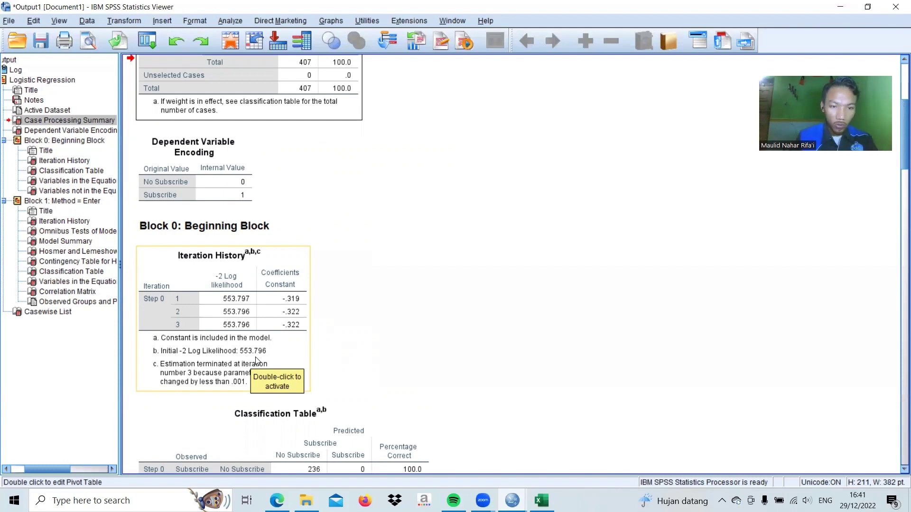
pyautogui.scroll(-15, 256, 362)
pyautogui.scroll(3, 257, 362)
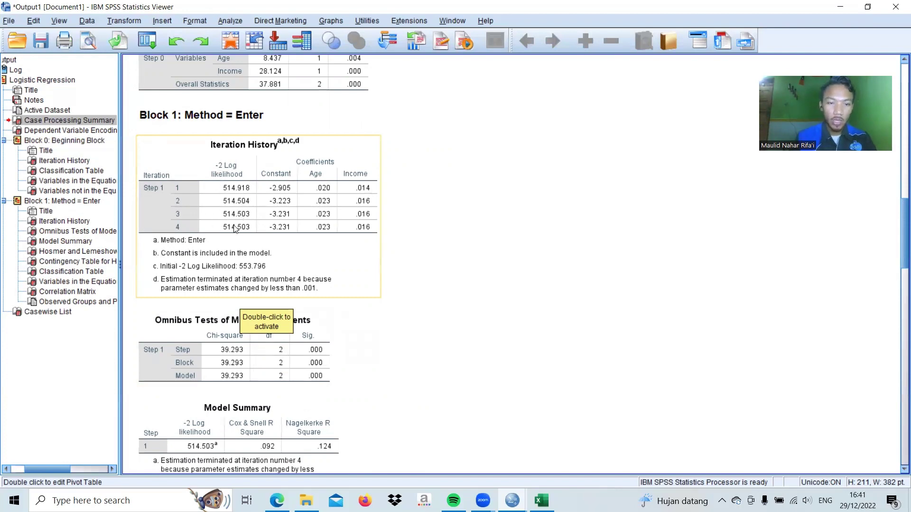
pyautogui.scroll(10, 234, 228)
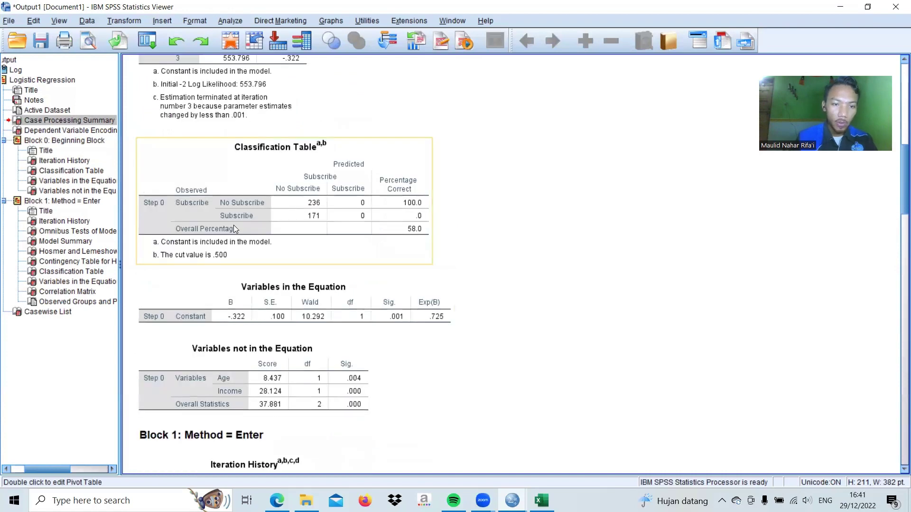
pyautogui.scroll(5, 234, 228)
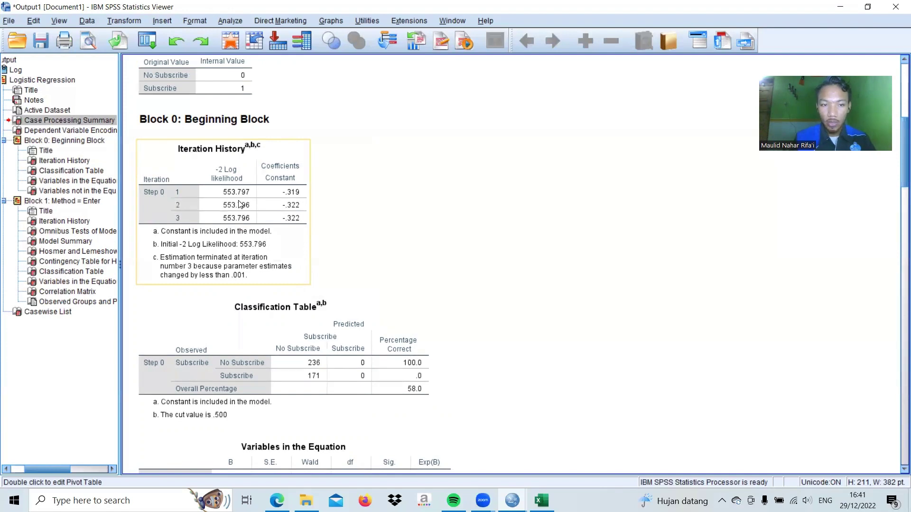
pyautogui.scroll(-2, 240, 204)
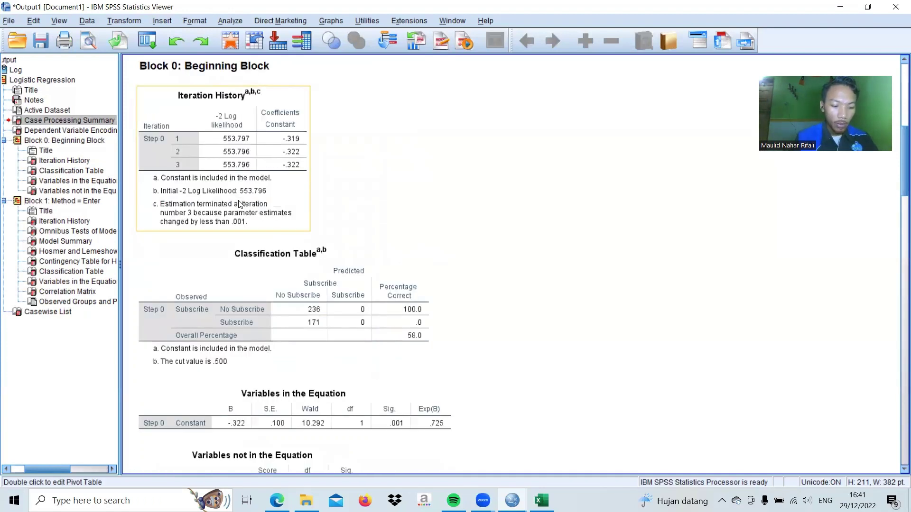
pyautogui.scroll(-8, 239, 204)
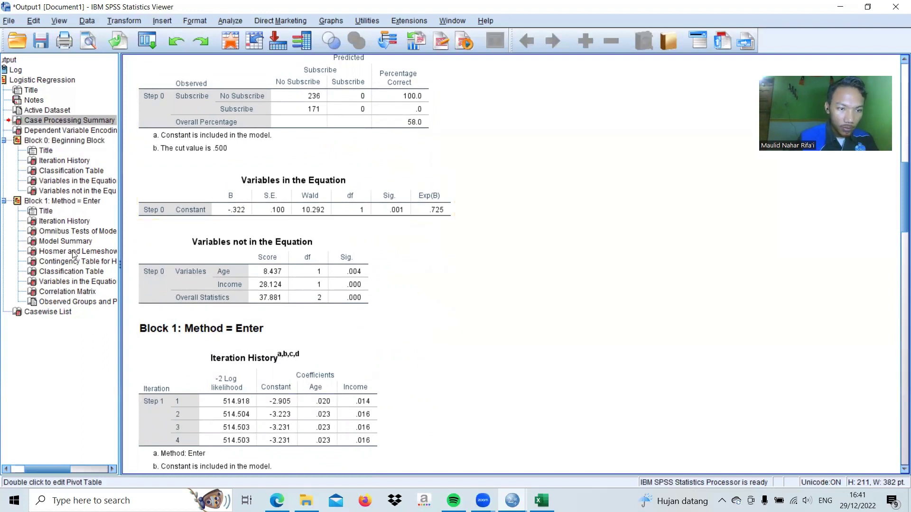
pyautogui.click(75, 282)
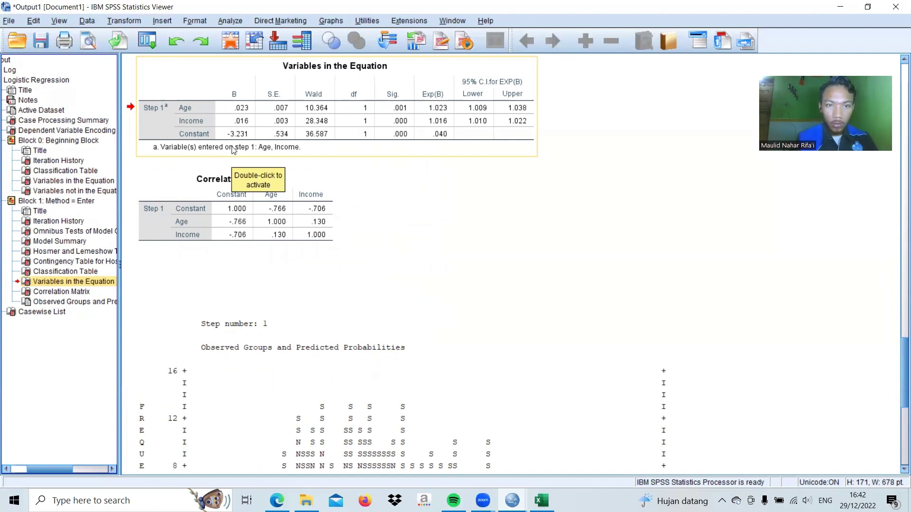
# Step: Review the logistic regression's Variables in the Equation and Variables not in the Equation tables and Block 1's Classification Table
pyautogui.scroll(2, 338, 159)
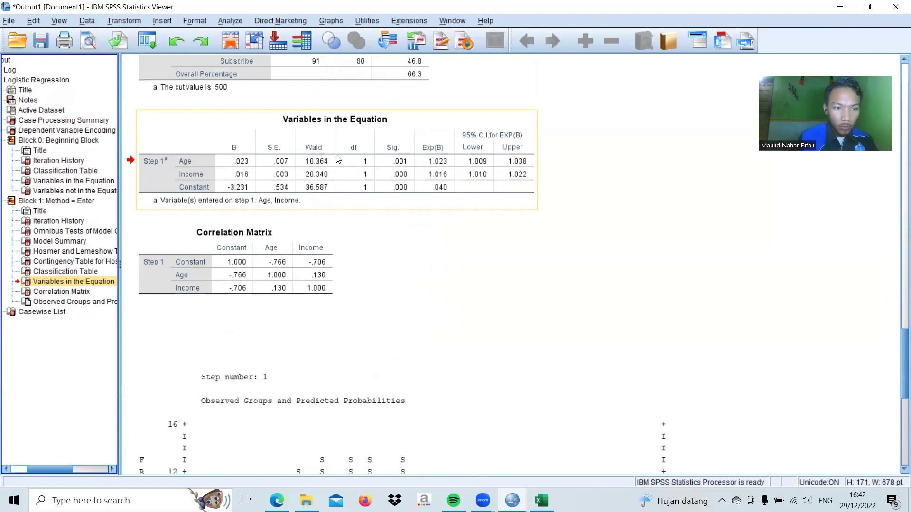
pyautogui.click(184, 234)
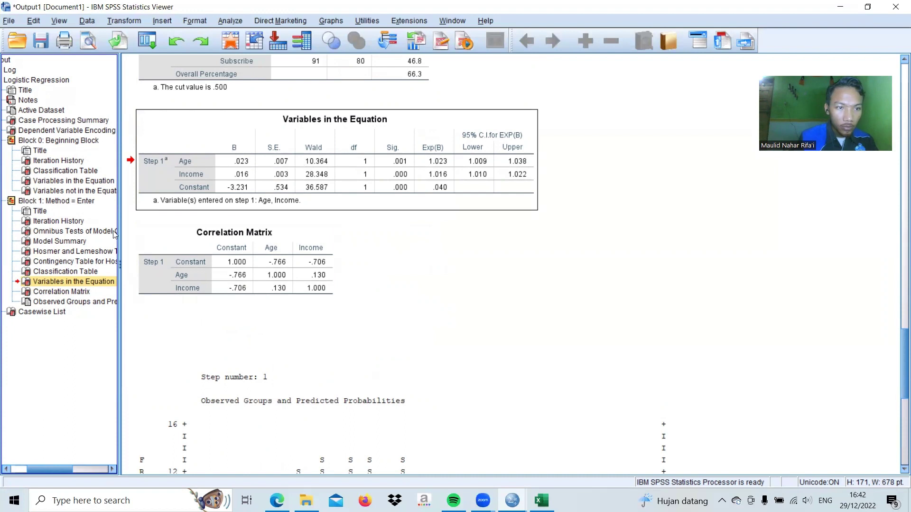
pyautogui.click(75, 191)
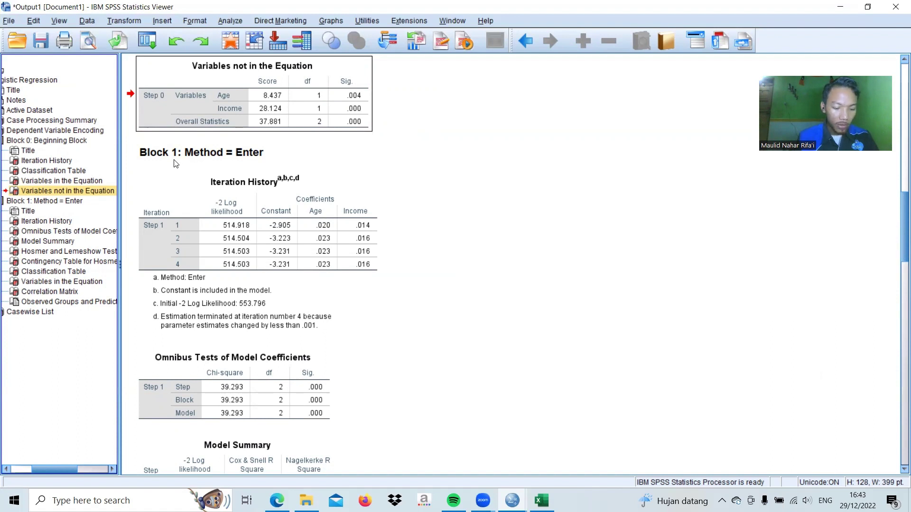
pyautogui.click(68, 273)
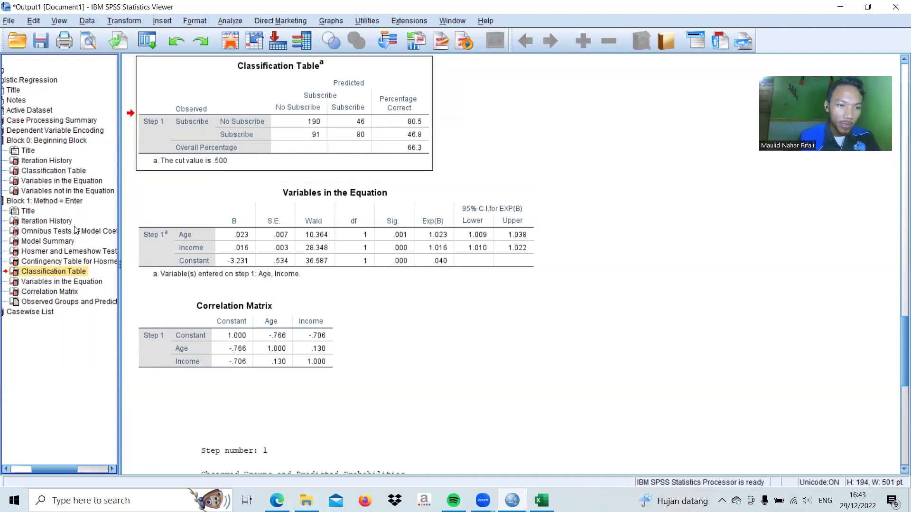
# Step: Examine the Hosmer and Lemeshow Test with its contingency table, and the Block 1 Model Summary
pyautogui.click(81, 253)
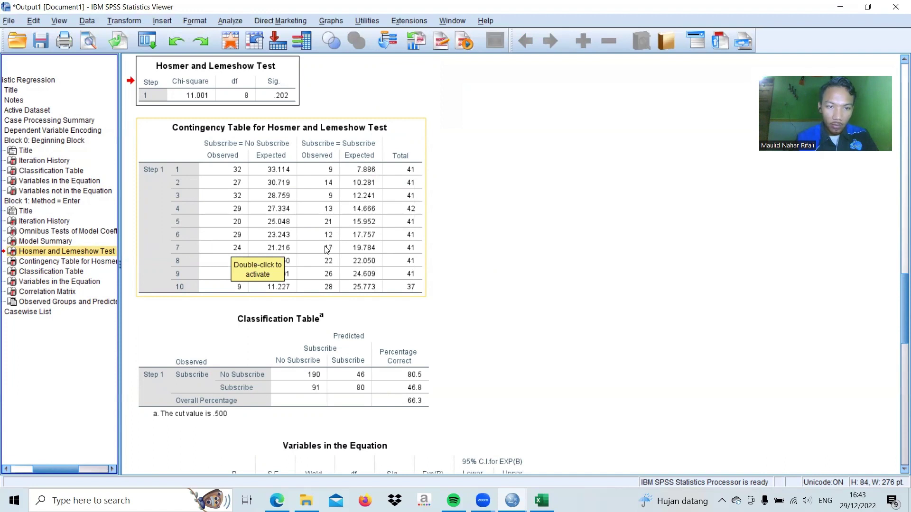
pyautogui.click(459, 266)
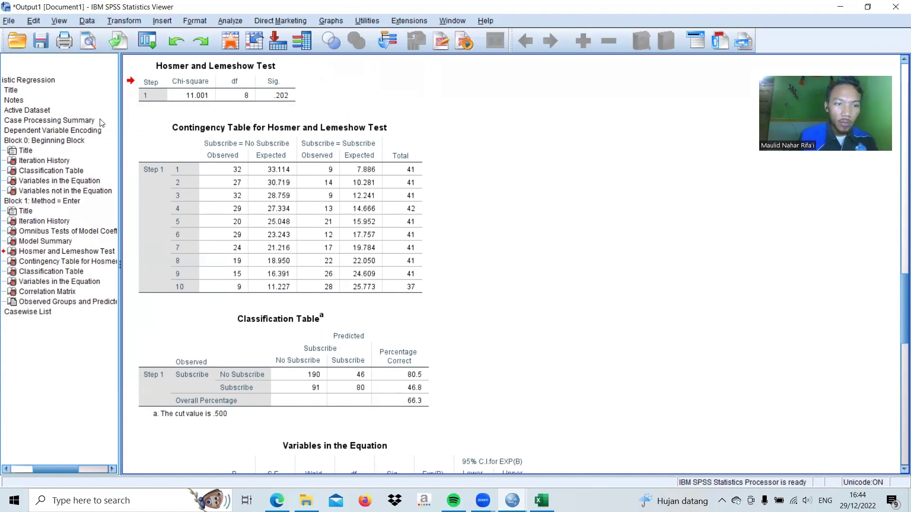
pyautogui.click(49, 242)
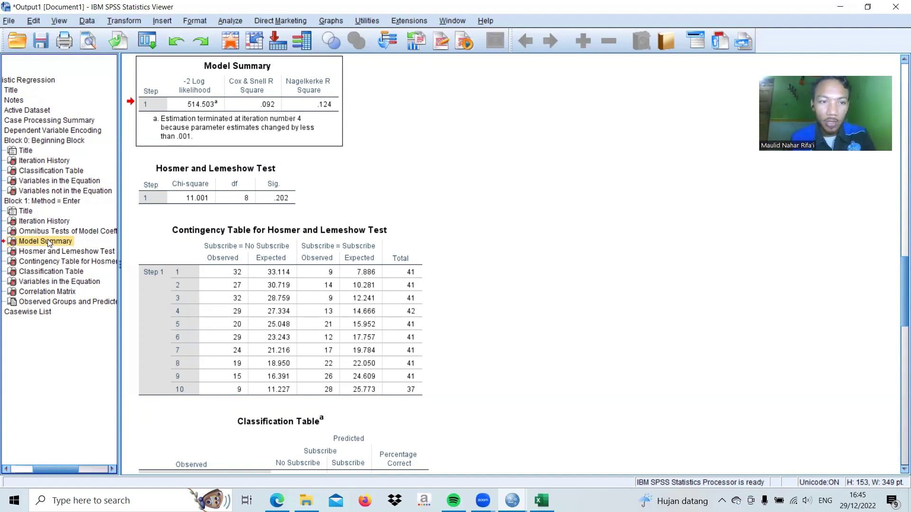
pyautogui.click(175, 125)
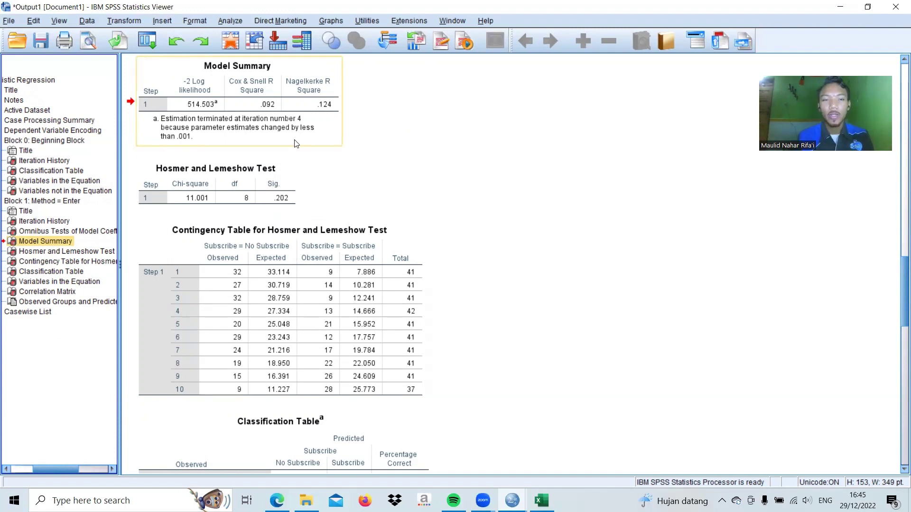
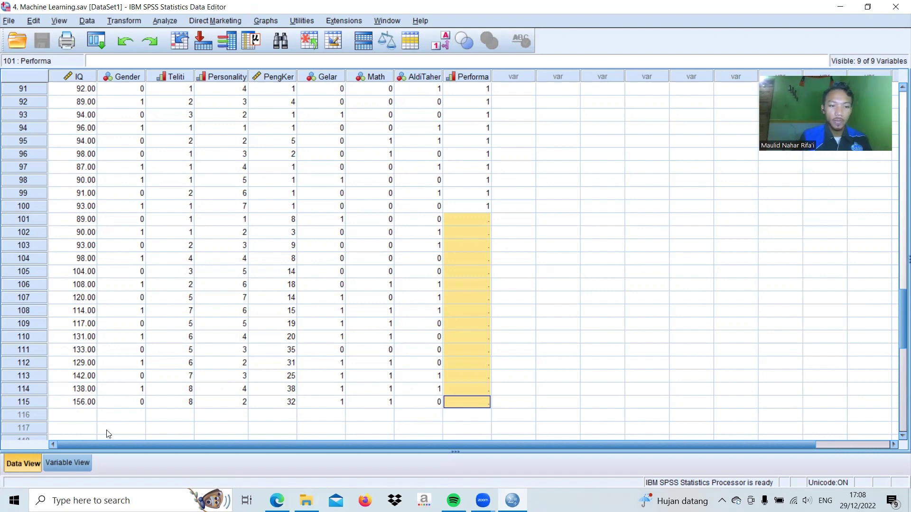
# Step: Show the variable definitions of the Machine Learning dataset and widen the Label column to fit the full labels
pyautogui.click(76, 461)
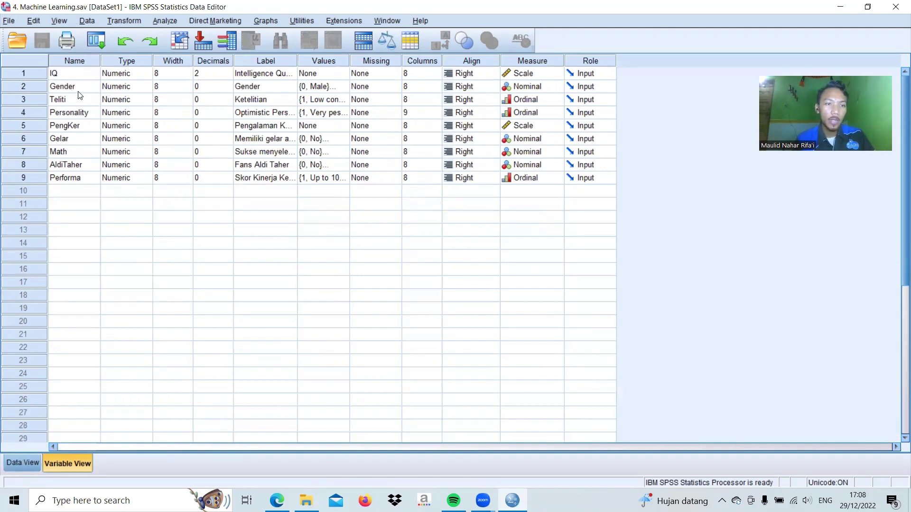
pyautogui.moveTo(29, 71); pyautogui.dragTo(28, 166)
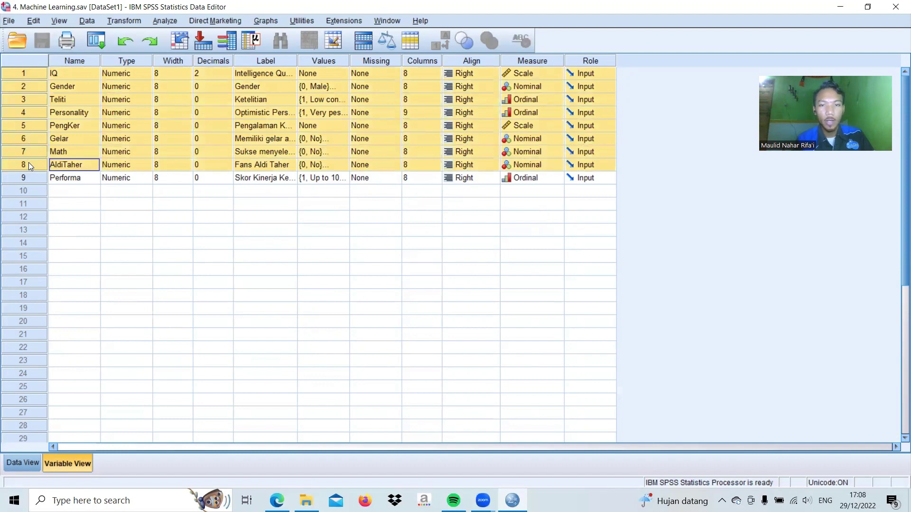
pyautogui.click(60, 180)
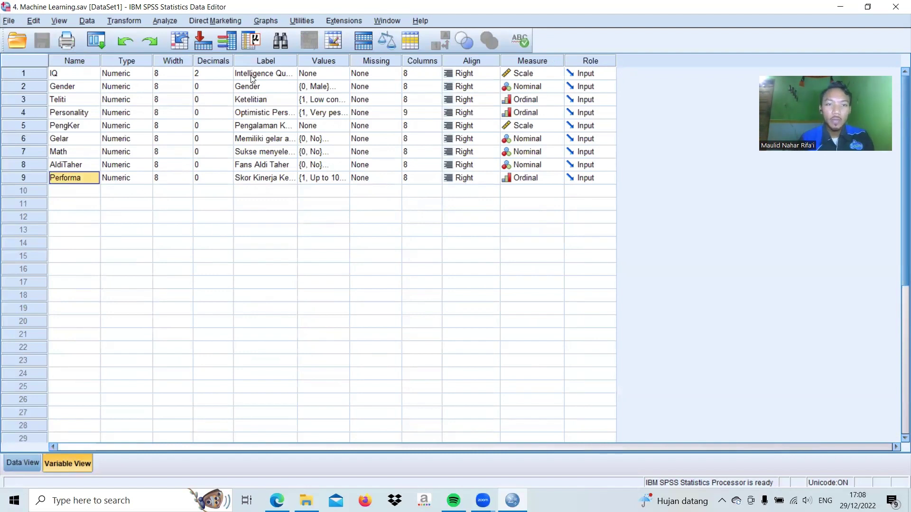
pyautogui.moveTo(298, 61); pyautogui.dragTo(316, 60)
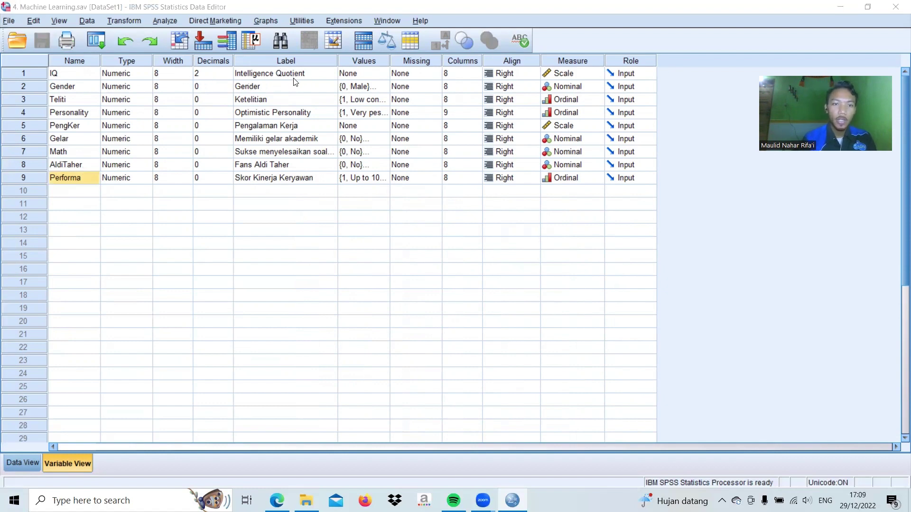
pyautogui.click(255, 90)
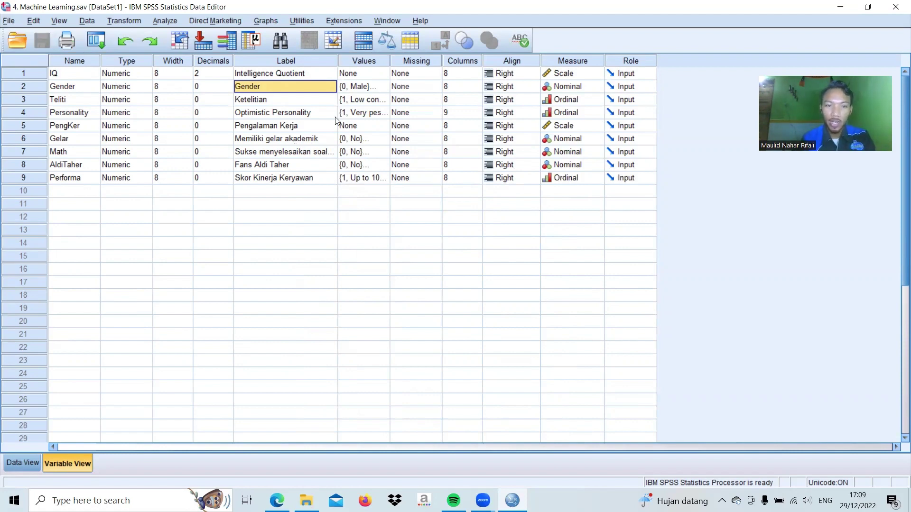
pyautogui.moveTo(337, 62); pyautogui.dragTo(386, 60)
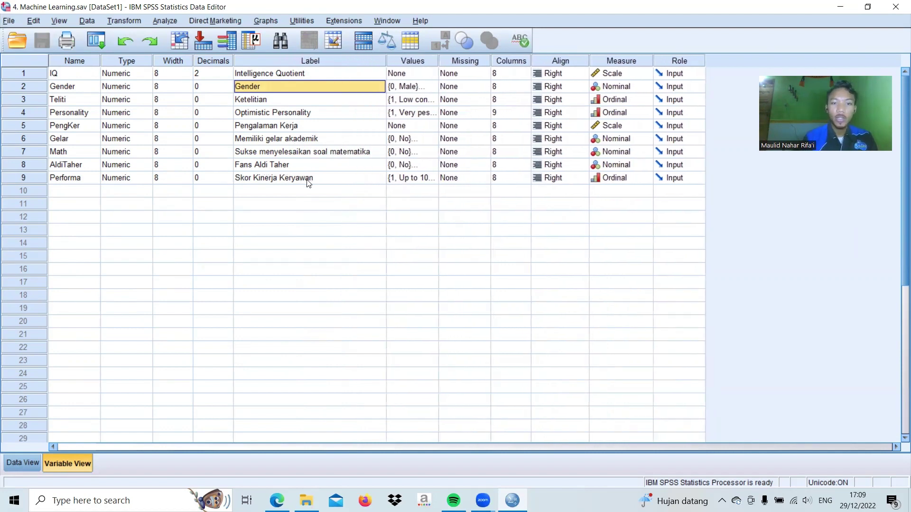
# Step: Inspect the value labels defined for the Gender and Teliti variables without changing them
pyautogui.click(411, 76)
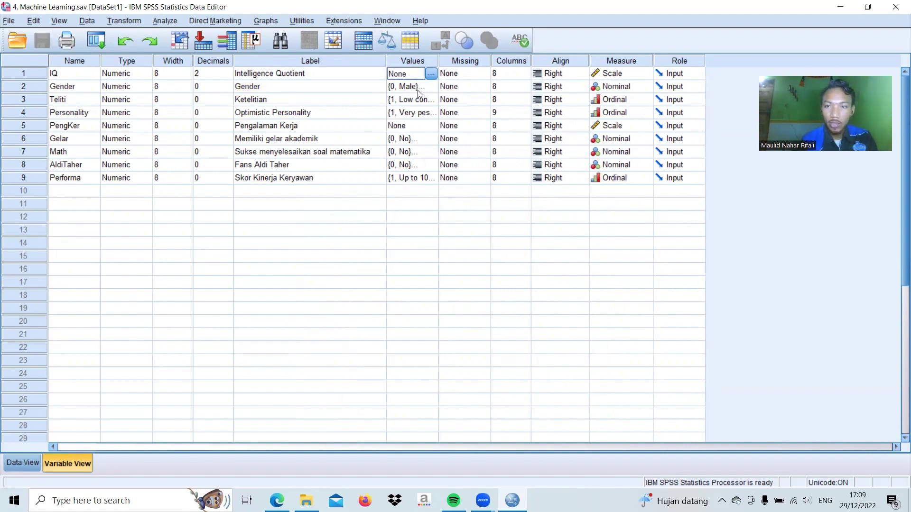
pyautogui.click(419, 91)
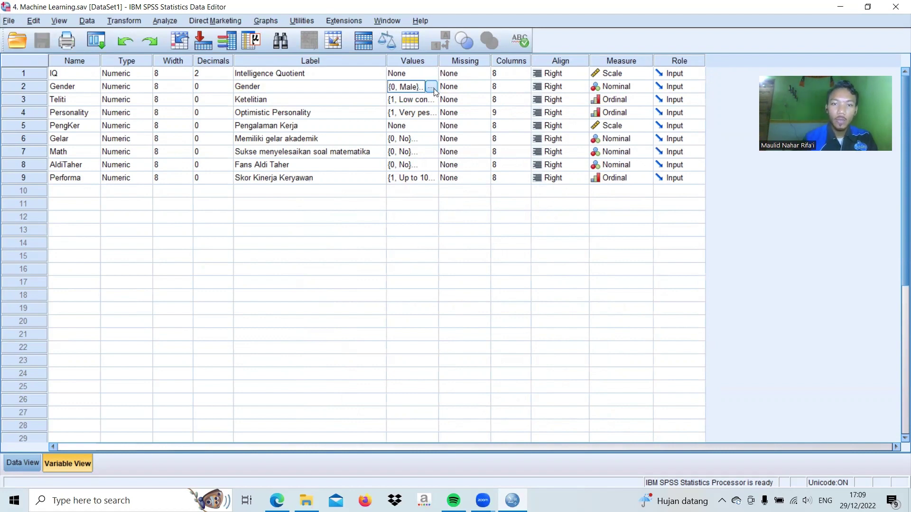
pyautogui.click(431, 87)
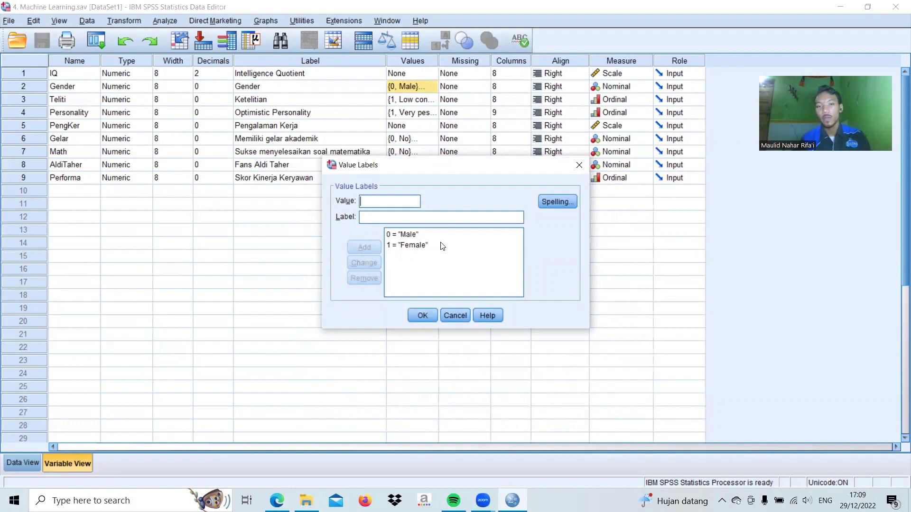
pyautogui.click(579, 165)
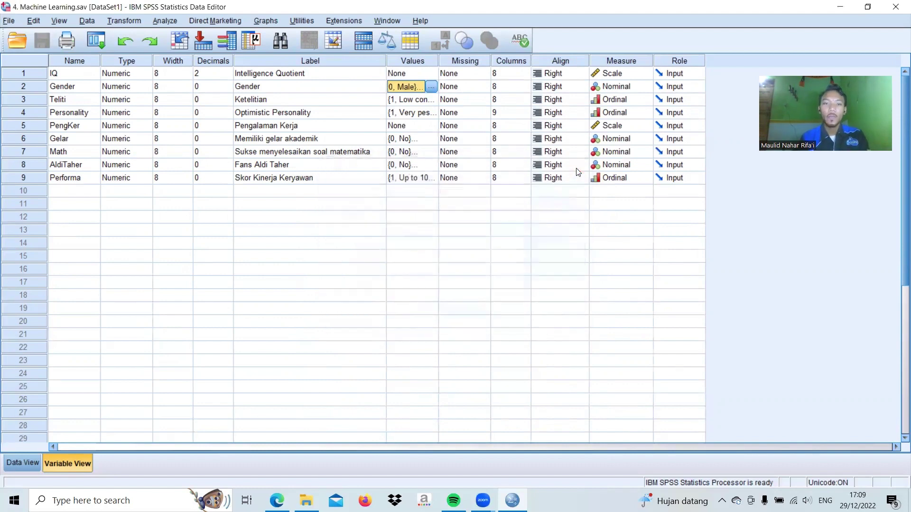
pyautogui.click(411, 101)
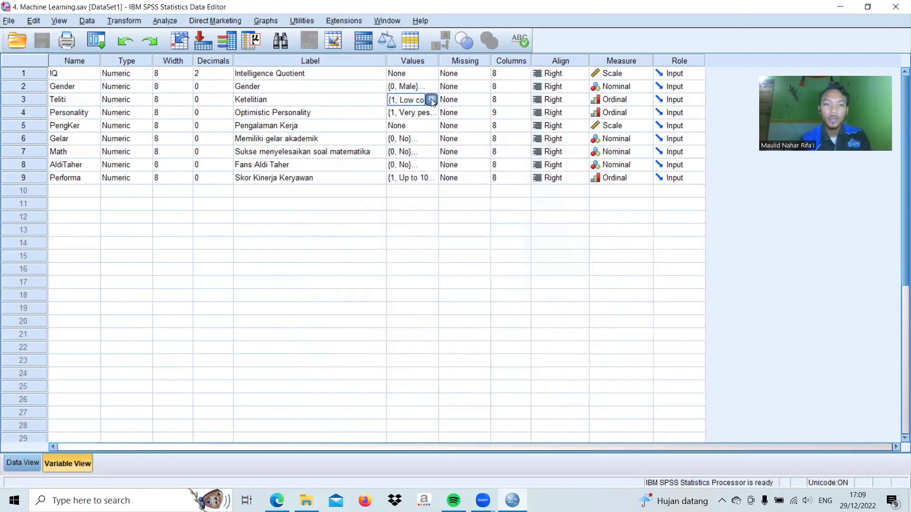
pyautogui.click(431, 101)
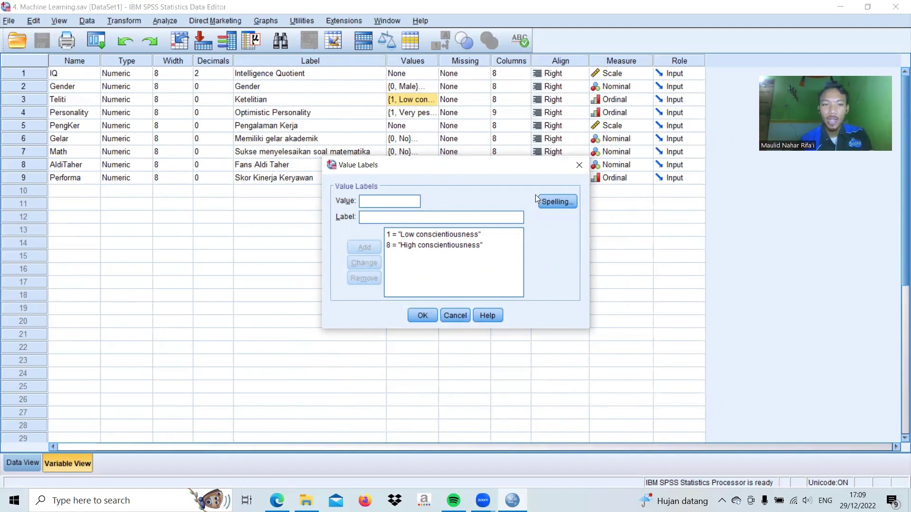
pyautogui.click(579, 165)
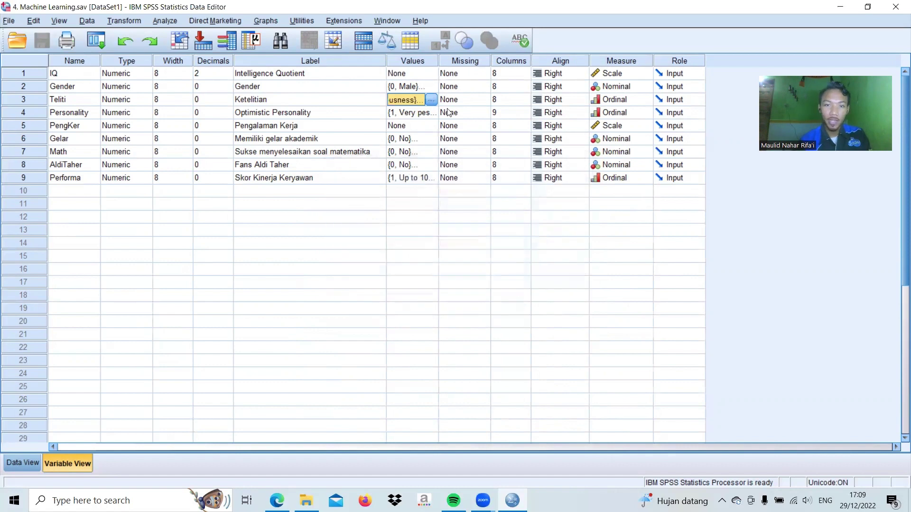
# Step: Inspect the value labels defined for the Personality and Gelar variables without changing them
pyautogui.click(429, 115)
pyautogui.click(431, 114)
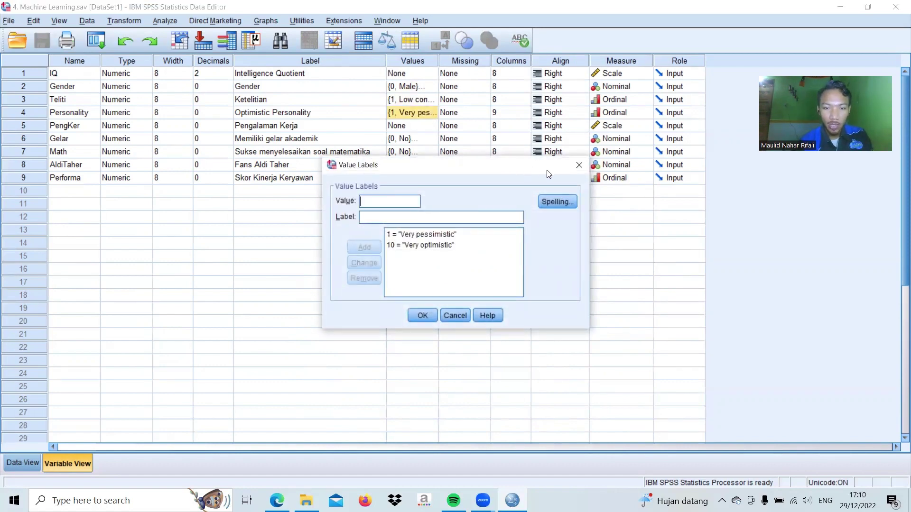
pyautogui.click(576, 169)
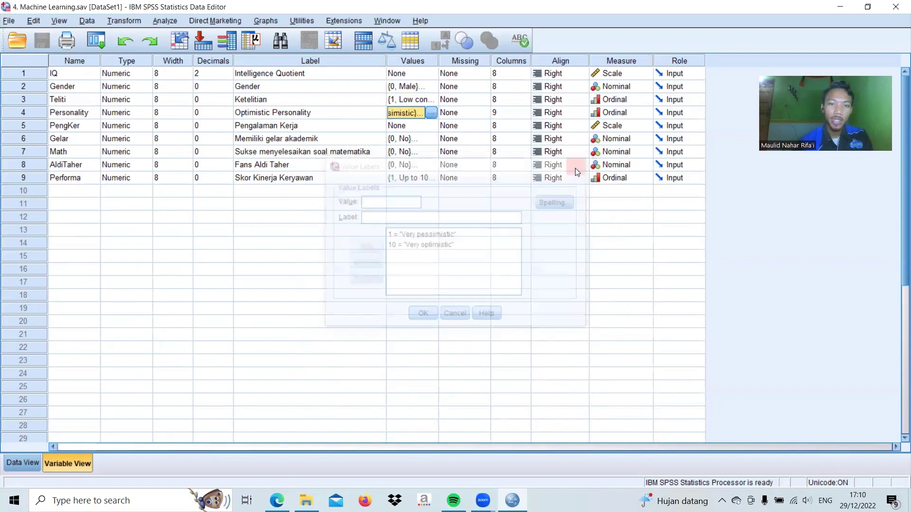
pyautogui.click(405, 130)
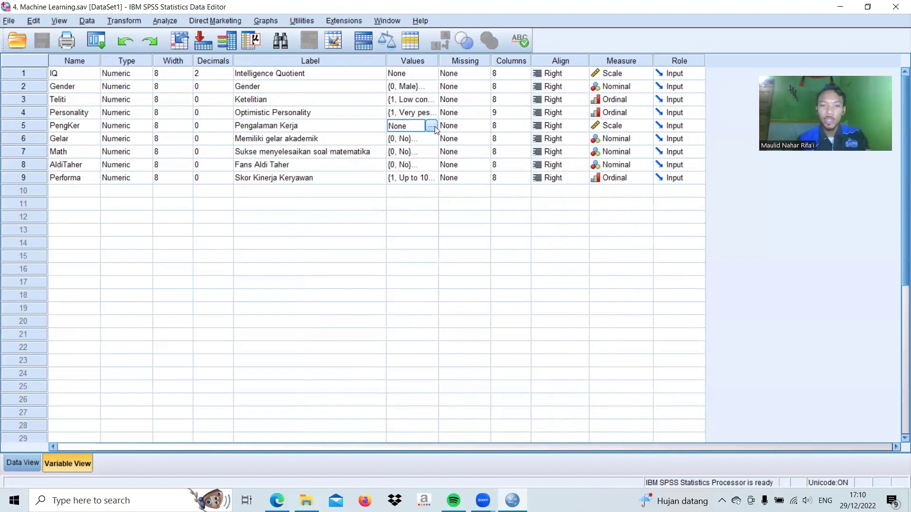
pyautogui.doubleClick(428, 138)
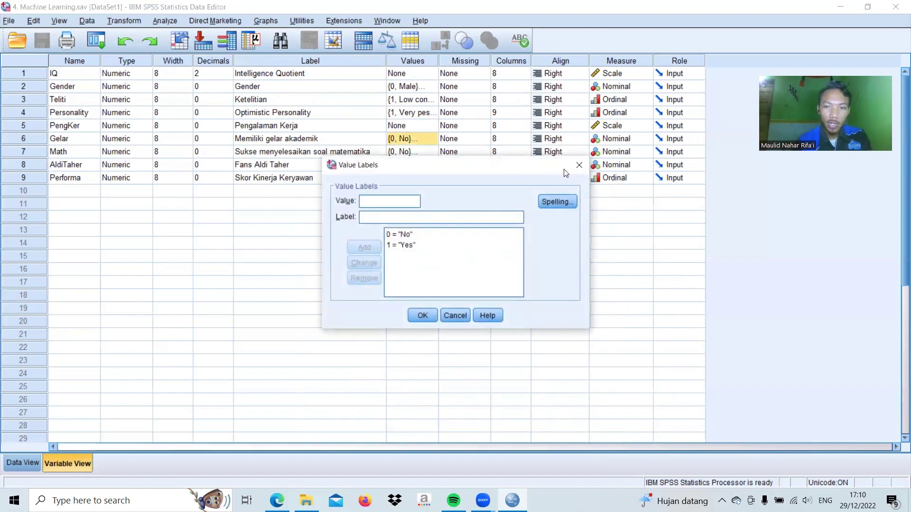
pyautogui.click(579, 164)
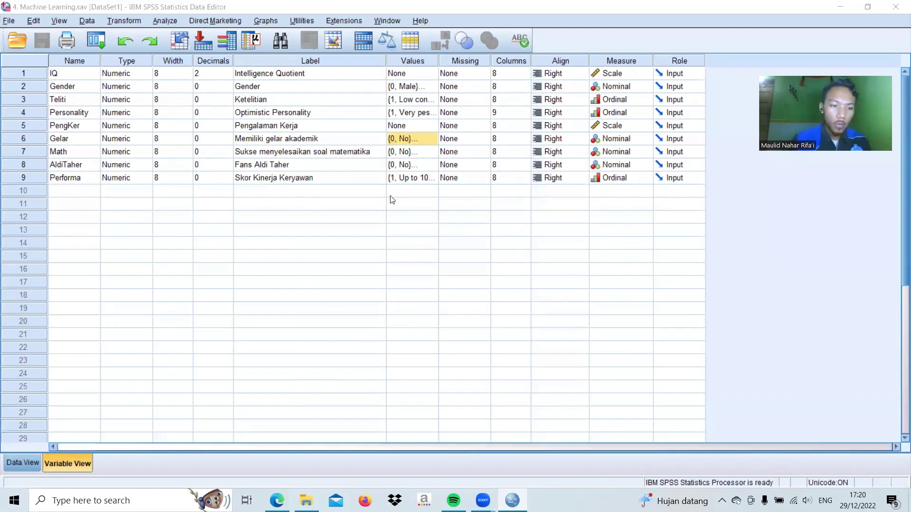
# Step: Examine the dataset's records from the first case, looking at the Math, AldiTaher and Performa columns
pyautogui.click(19, 464)
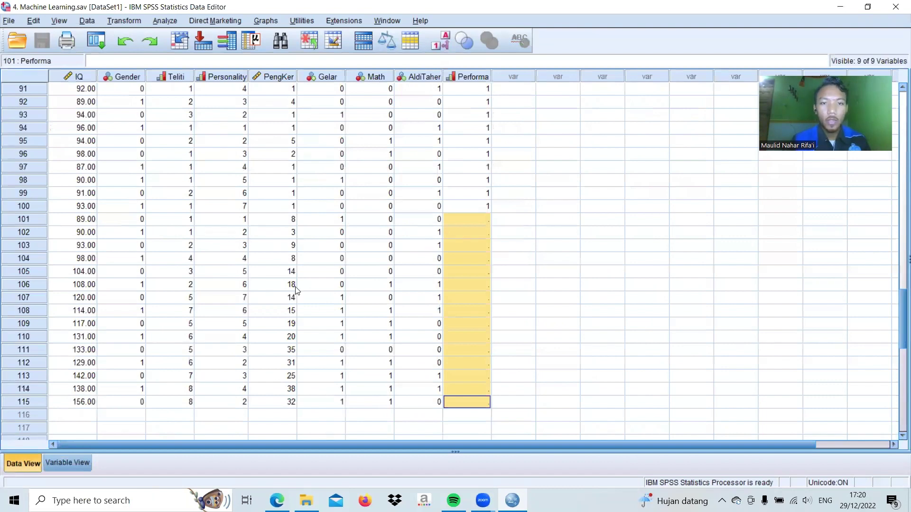
pyautogui.scroll(5, 270, 160)
pyautogui.scroll(20, 270, 161)
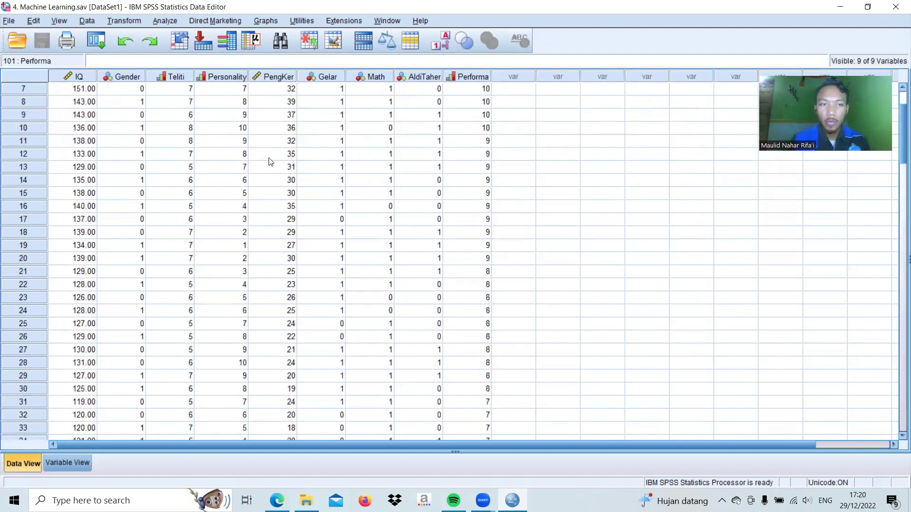
pyautogui.scroll(2, 270, 161)
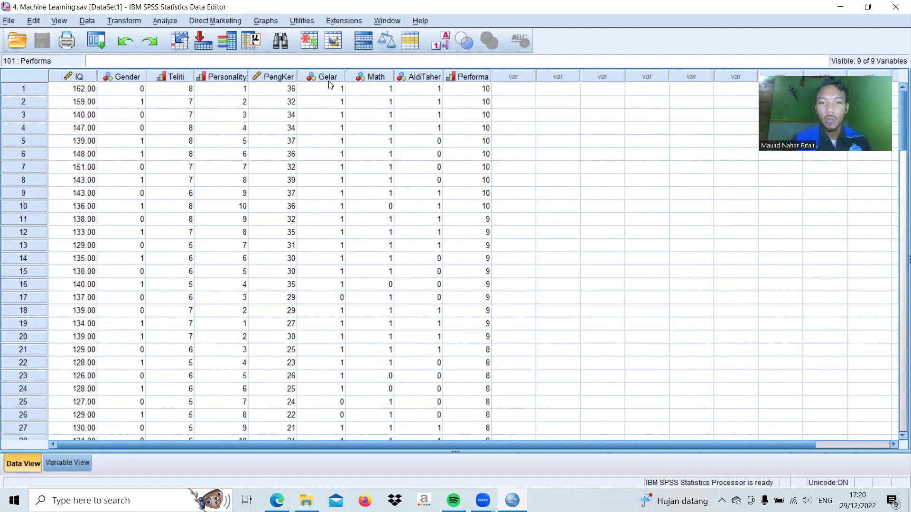
pyautogui.click(373, 77)
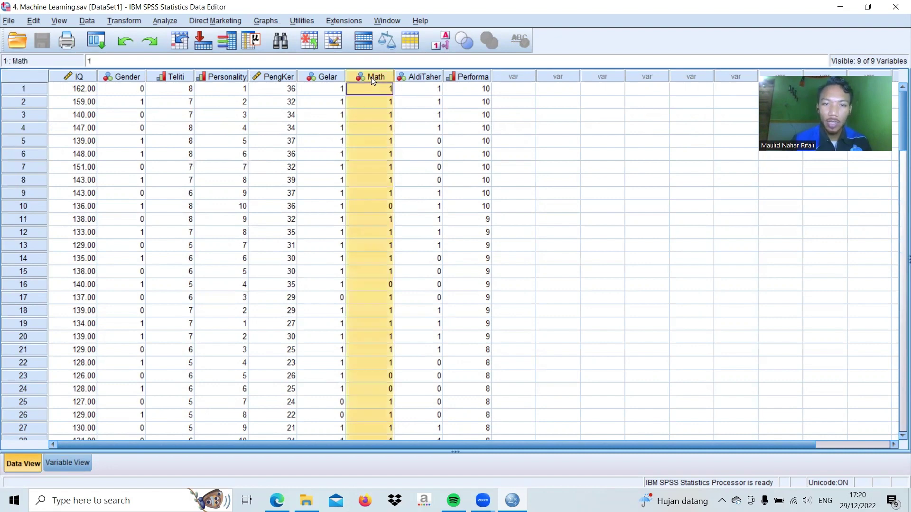
pyautogui.click(418, 77)
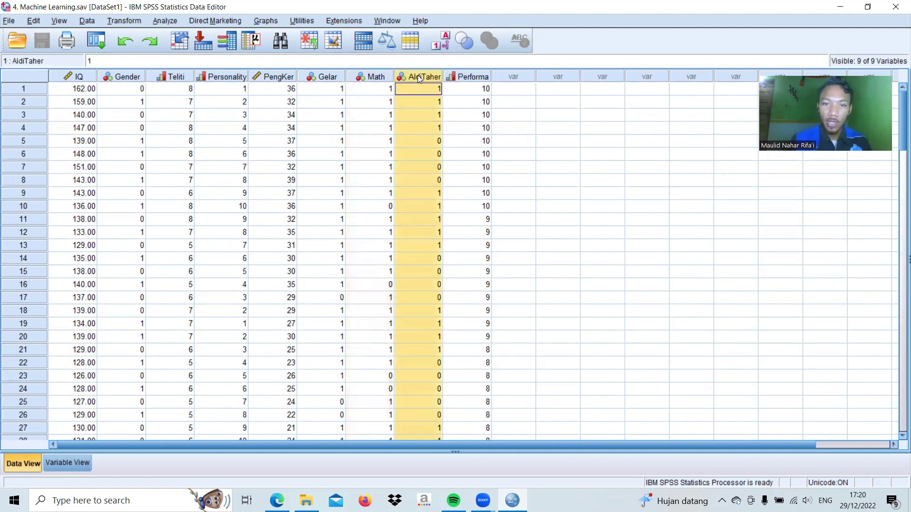
pyautogui.click(476, 78)
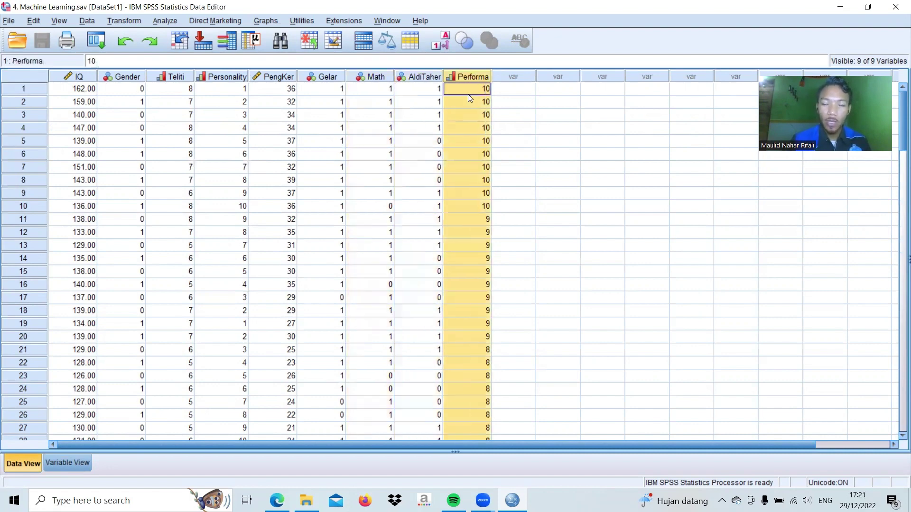
pyautogui.click(511, 131)
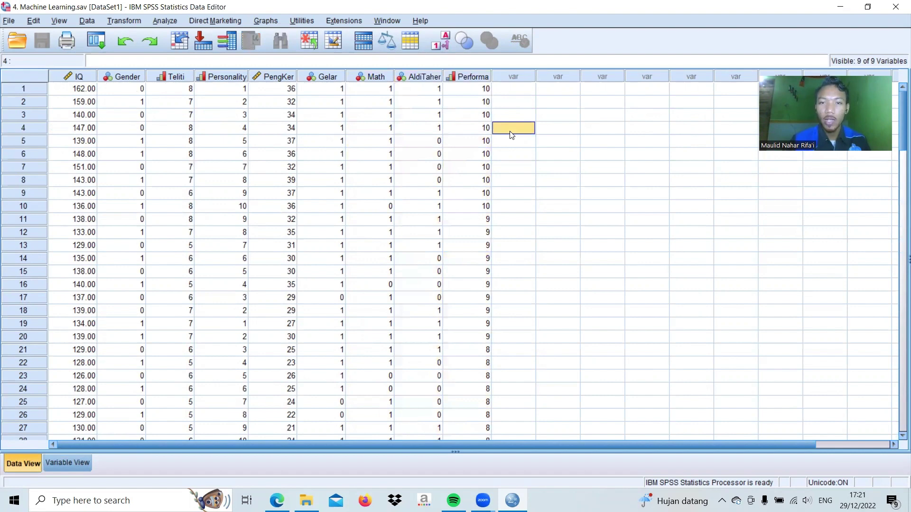
pyautogui.click(482, 90)
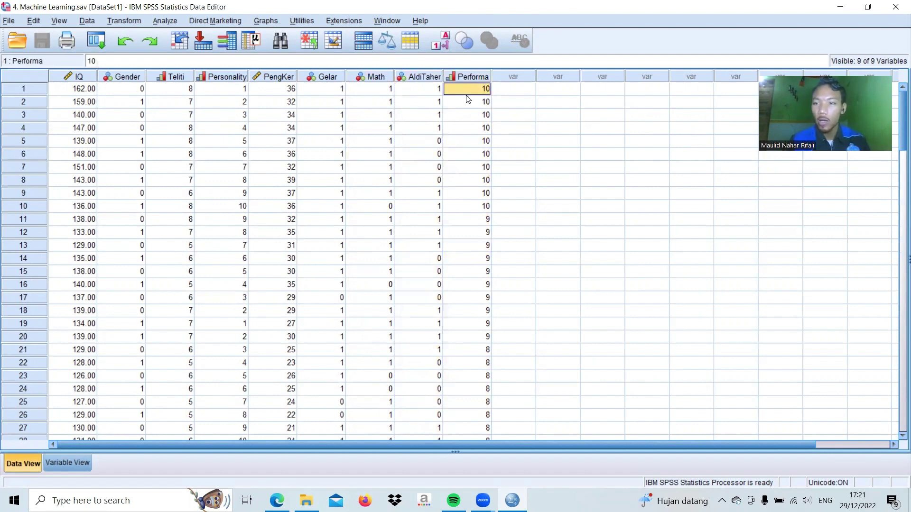
# Step: Examine the Performa column down to the end of the dataset, highlighting cases 101 to 115
pyautogui.click(481, 222)
pyautogui.scroll(-20, 482, 223)
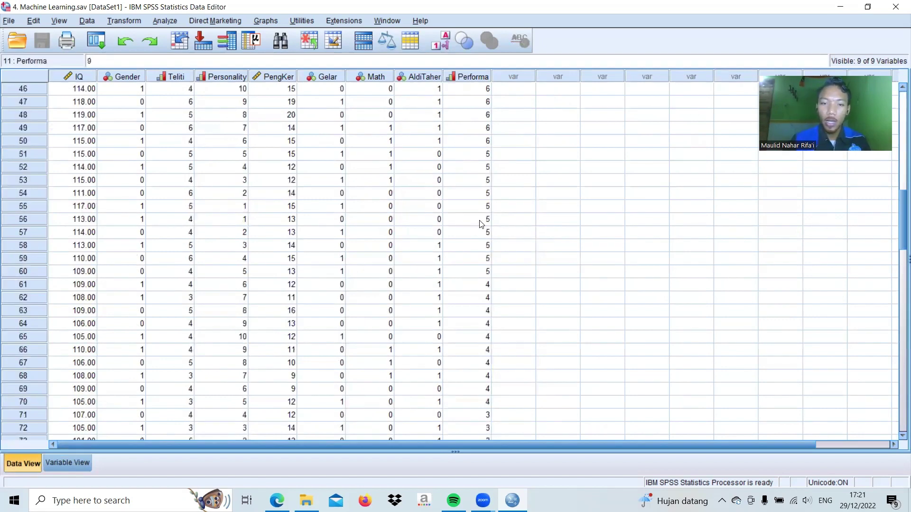
pyautogui.scroll(-1, 482, 224)
pyautogui.click(472, 222)
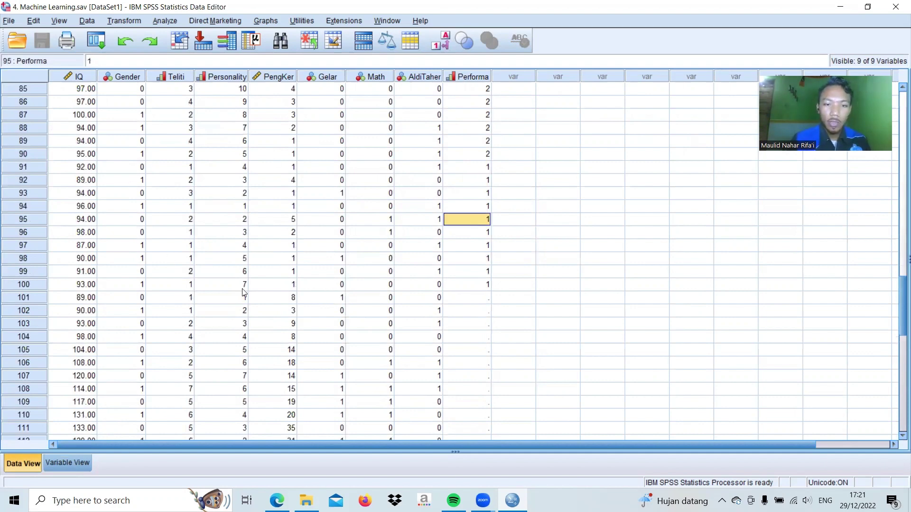
pyautogui.scroll(-2, 133, 273)
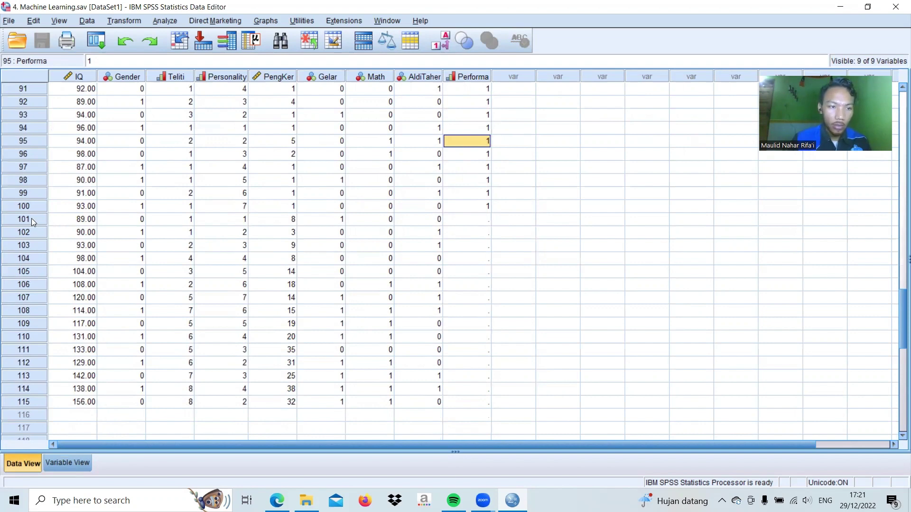
pyautogui.moveTo(31, 218); pyautogui.dragTo(22, 396)
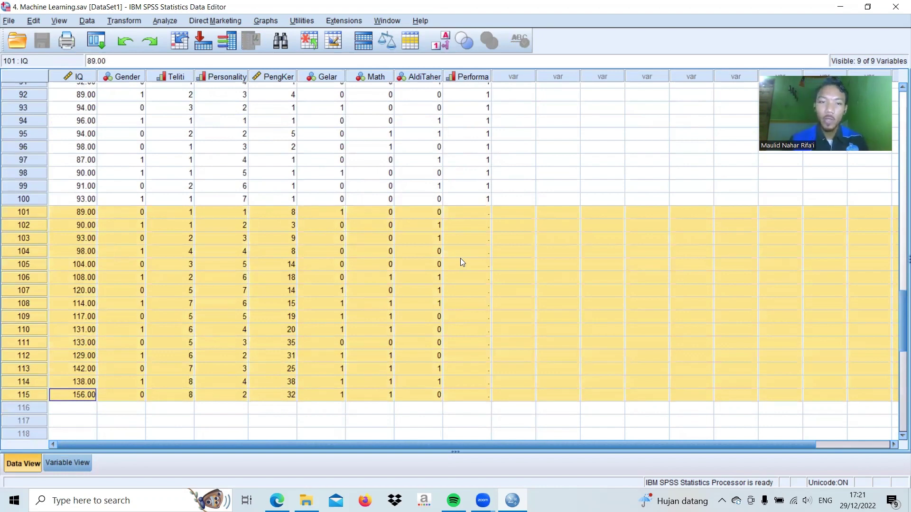
pyautogui.click(534, 186)
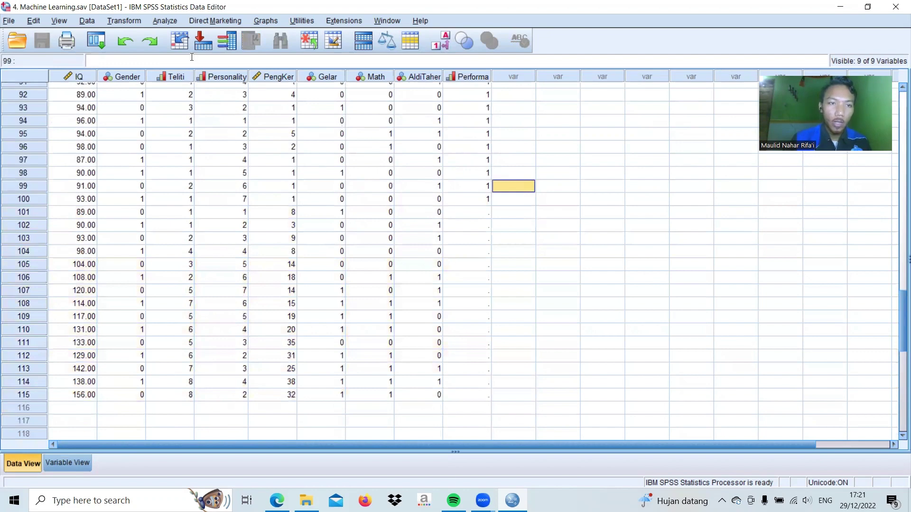
# Step: Set up a Multilayer Perceptron with Performa as dependent variable and IQ, PengKer, Gender, Teliti, Personality, Gelar, Math and AldiTaher as covariates
pyautogui.click(166, 21)
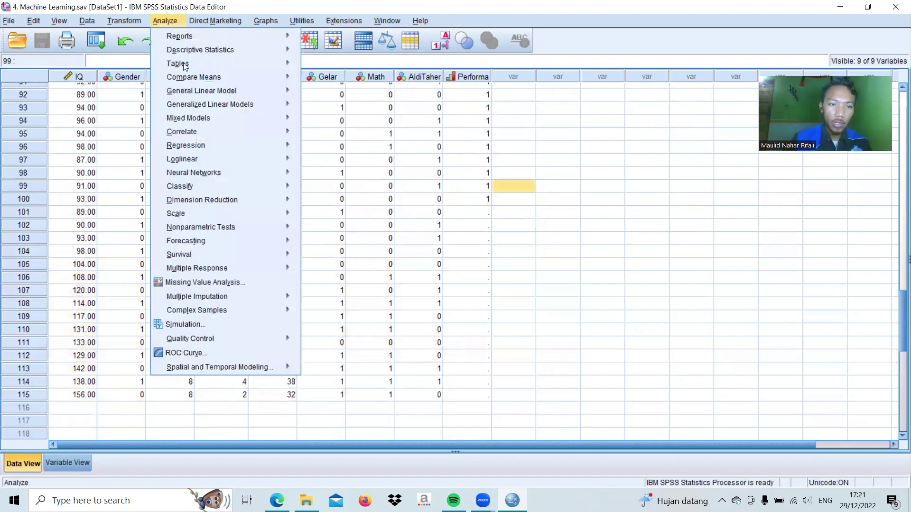
pyautogui.moveTo(196, 150)
pyautogui.moveTo(202, 172)
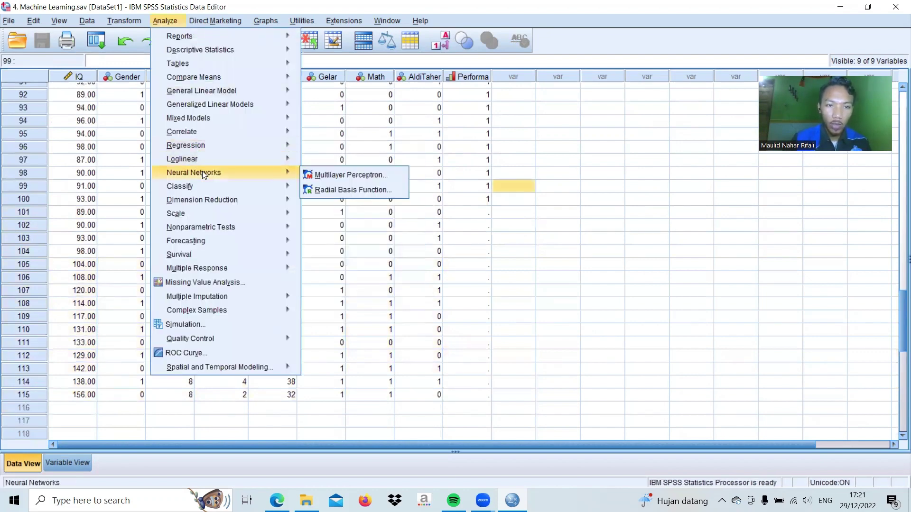
pyautogui.click(363, 176)
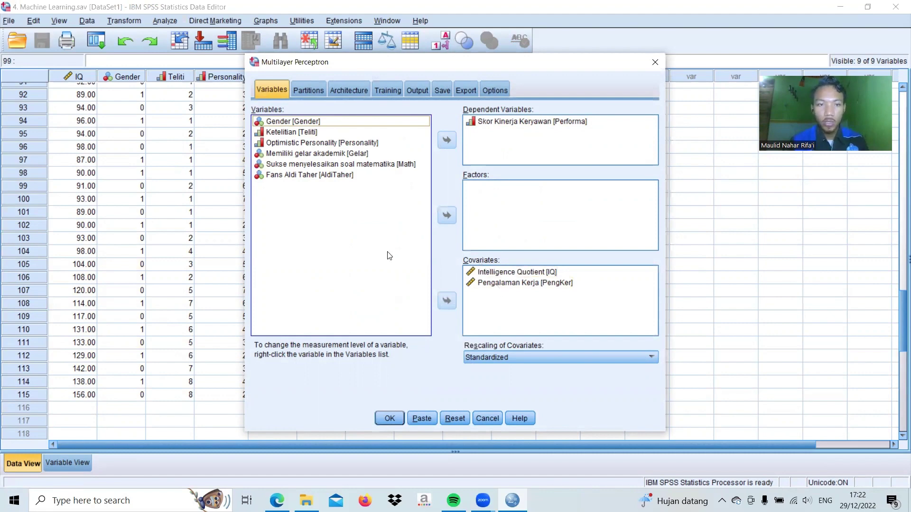
pyautogui.click(311, 123)
pyautogui.moveTo(311, 133); pyautogui.dragTo(316, 177)
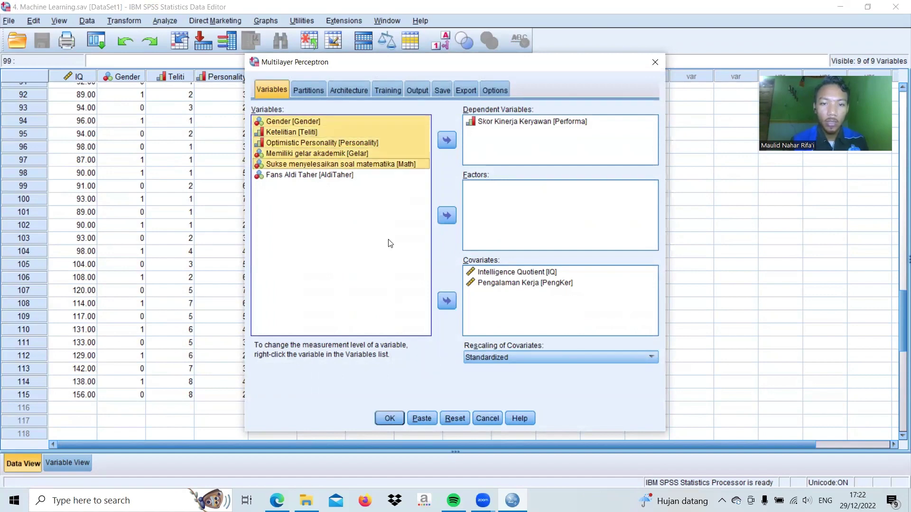
pyautogui.click(451, 303)
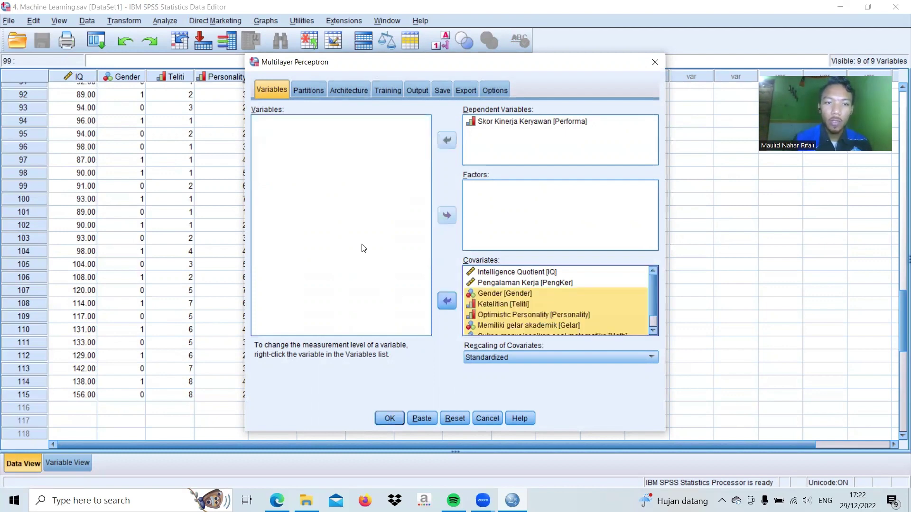
pyautogui.click(331, 168)
# Step: Review the network's partition, architecture and training settings, and add the independent variable importance analysis to the output
pyautogui.click(308, 89)
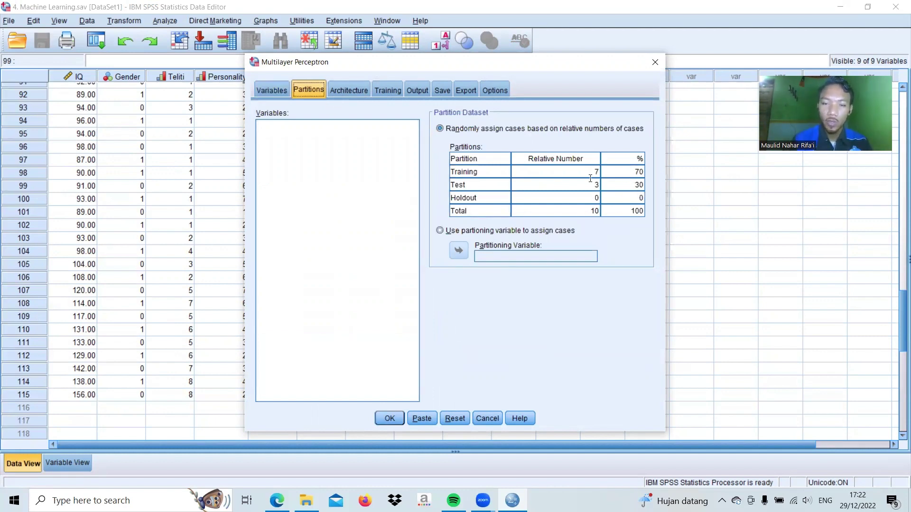
pyautogui.click(351, 90)
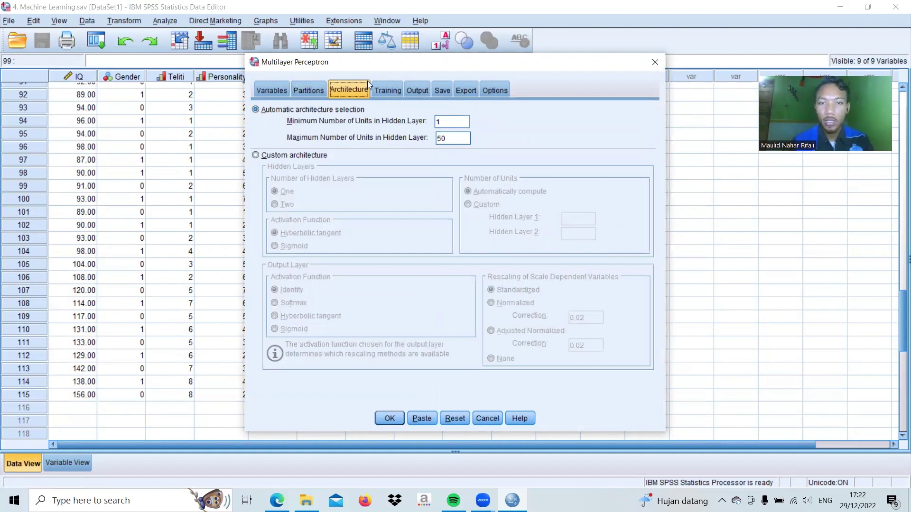
pyautogui.click(386, 92)
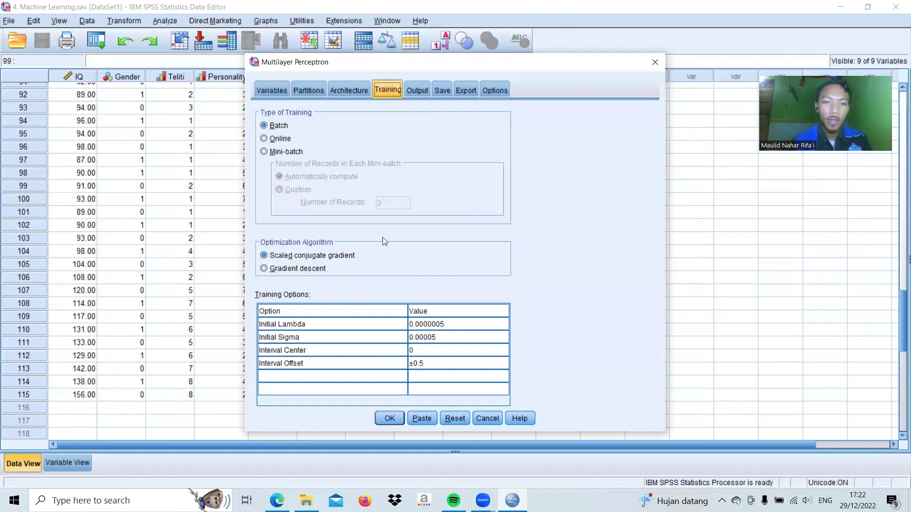
pyautogui.click(417, 90)
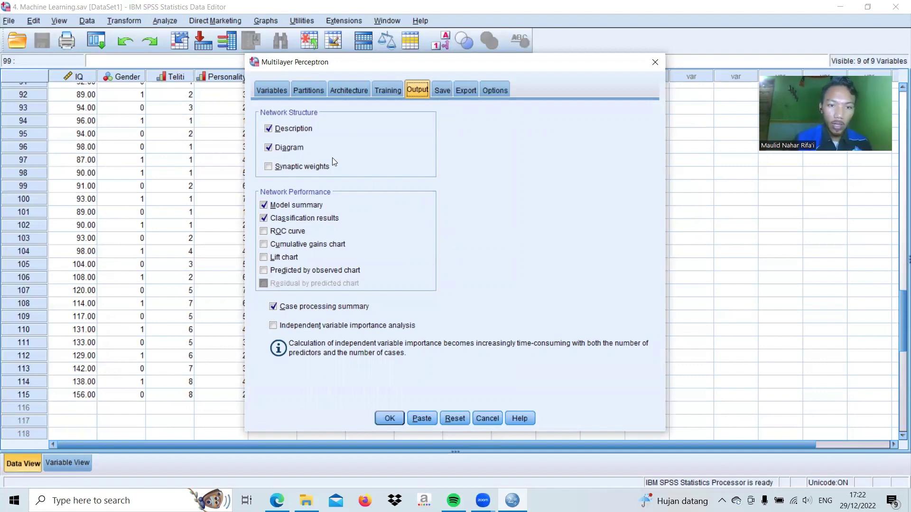
pyautogui.click(274, 326)
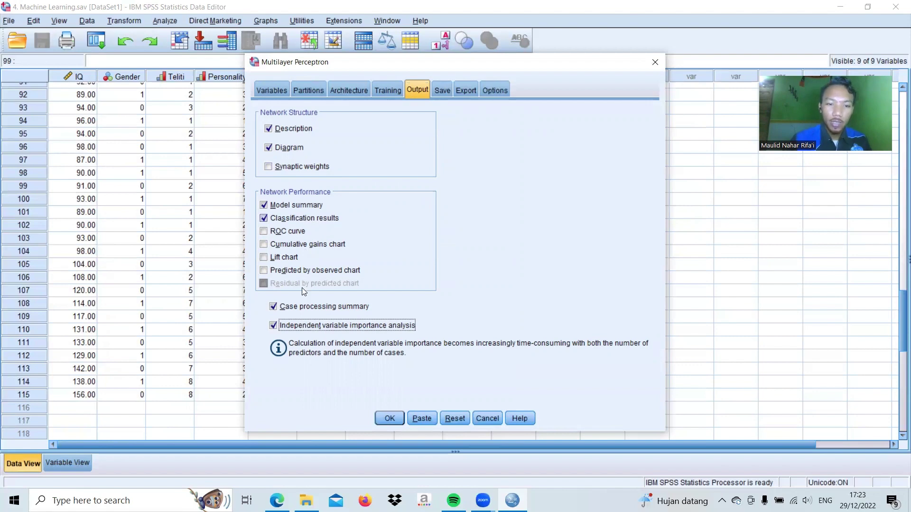
# Step: Save the predicted value or category for each dependent variable, review the export and stopping options, and run the Multilayer Perceptron
pyautogui.click(443, 91)
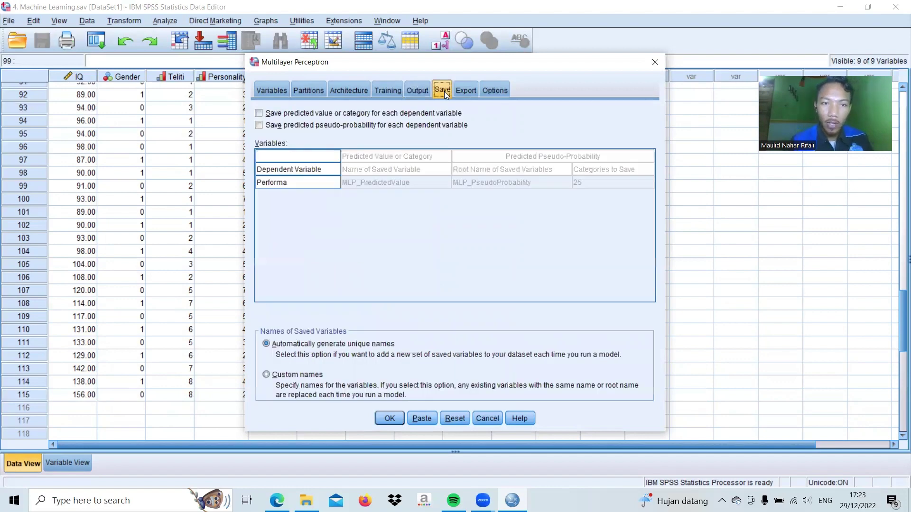
pyautogui.click(259, 114)
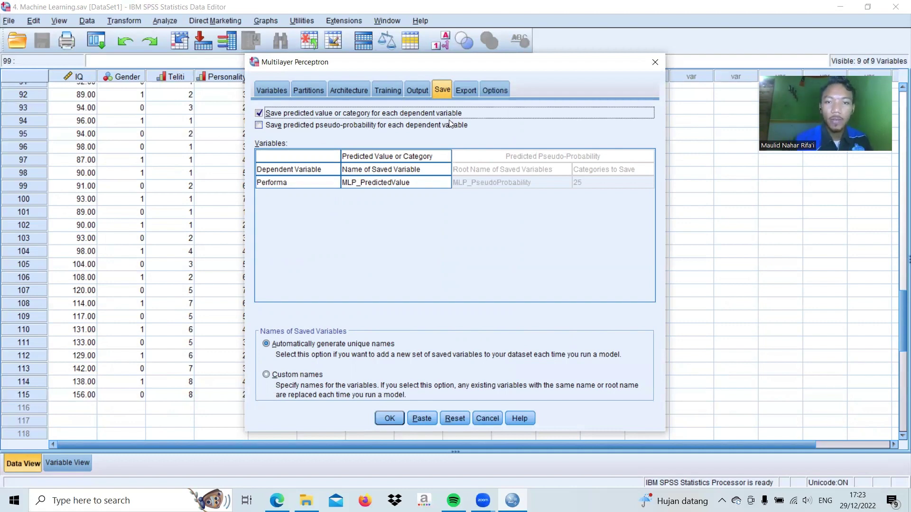
pyautogui.click(466, 93)
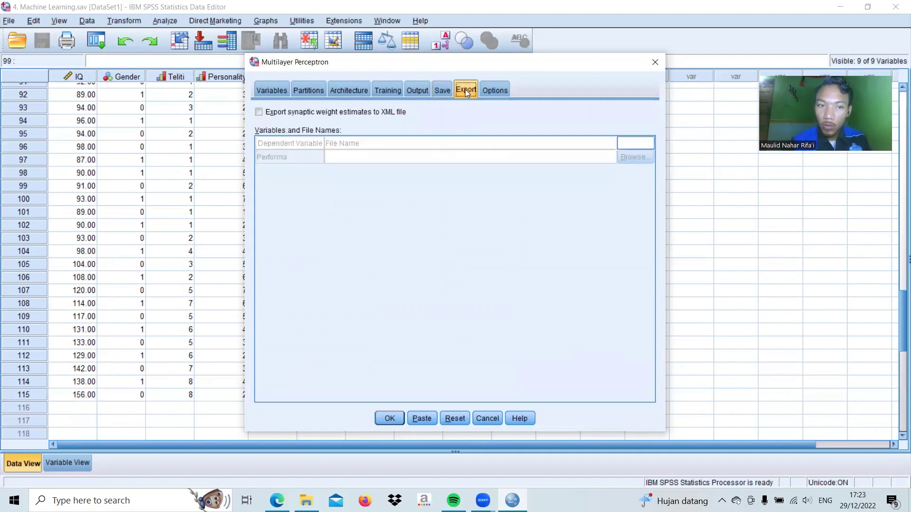
pyautogui.click(490, 90)
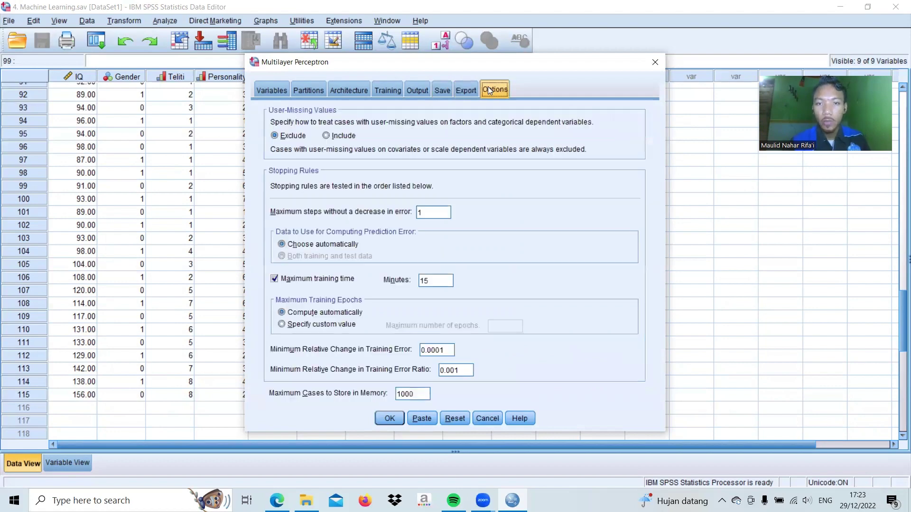
pyautogui.click(271, 90)
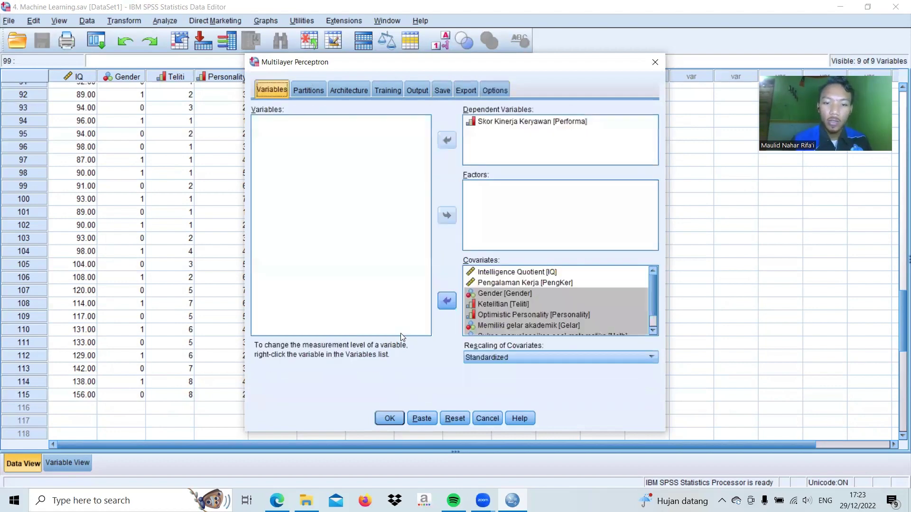
pyautogui.click(389, 419)
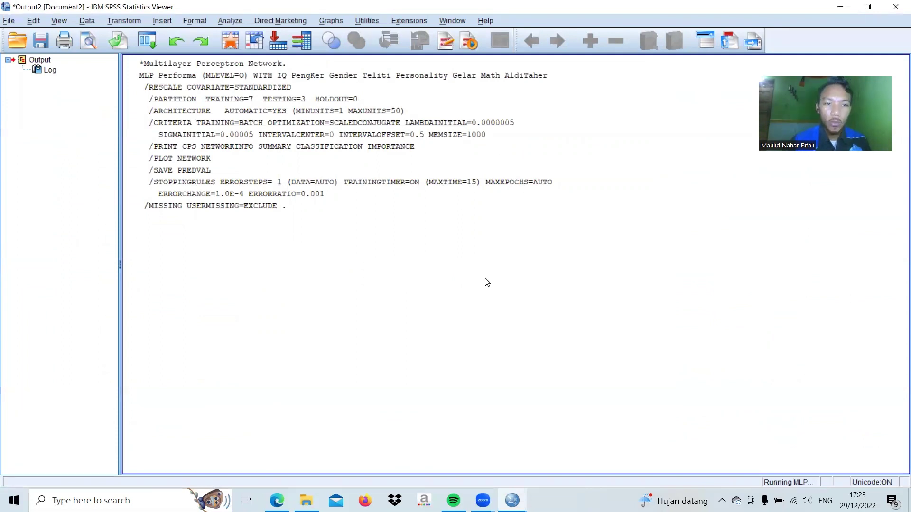
# Step: Examine the Case Processing Summary for the training, testing and excluded cases of the Multilayer Perceptron
pyautogui.scroll(3, 489, 223)
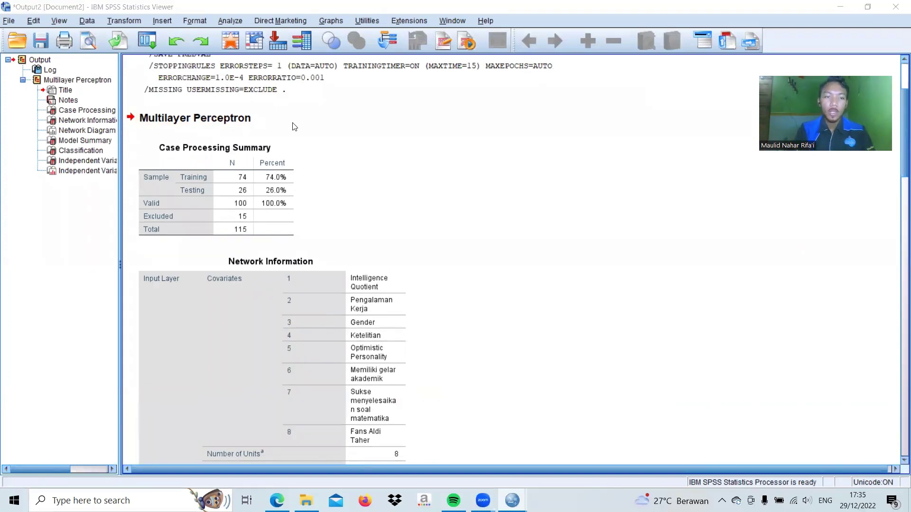
pyautogui.click(207, 172)
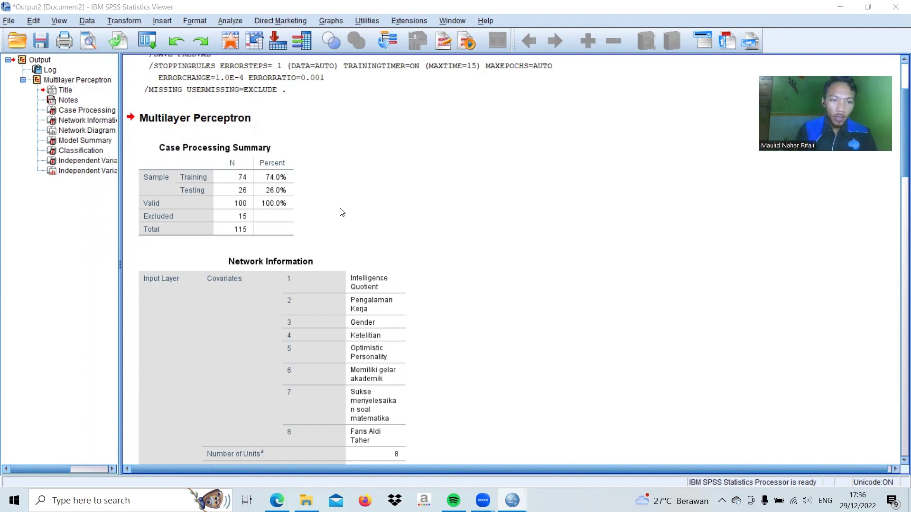
pyautogui.click(167, 182)
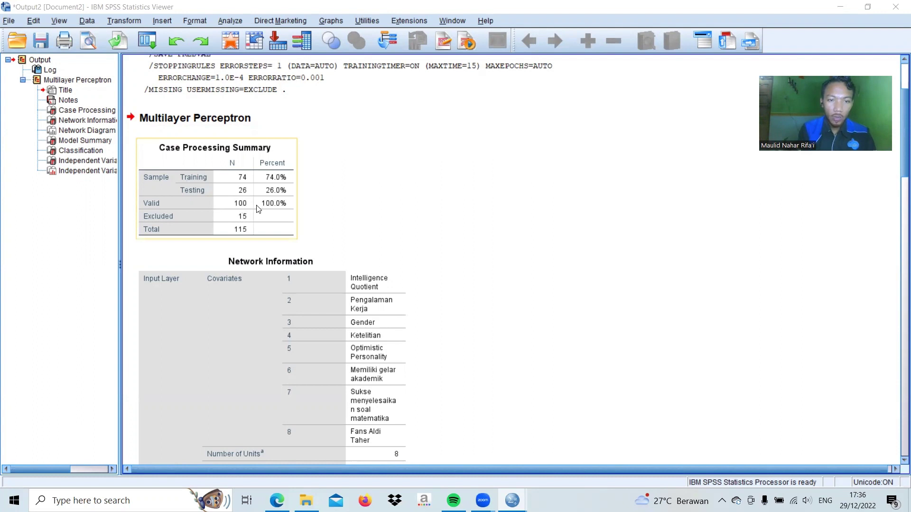
pyautogui.click(317, 210)
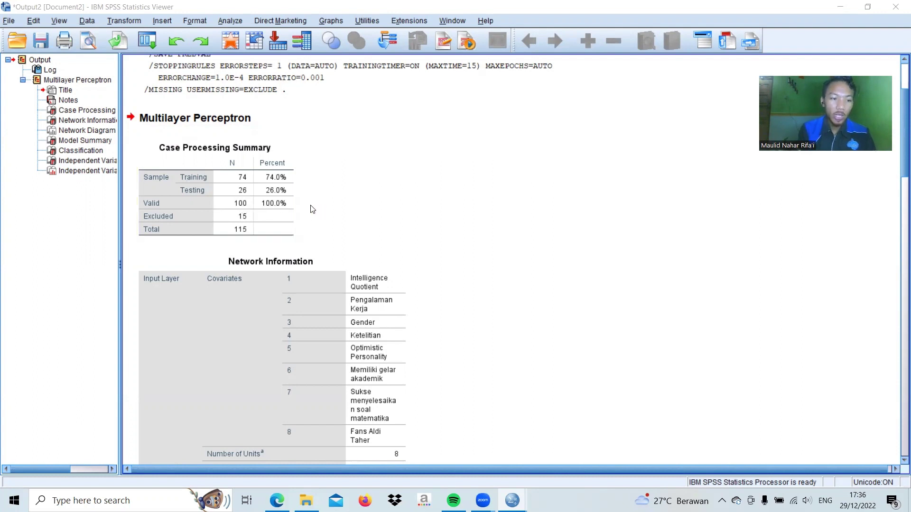
pyautogui.click(262, 209)
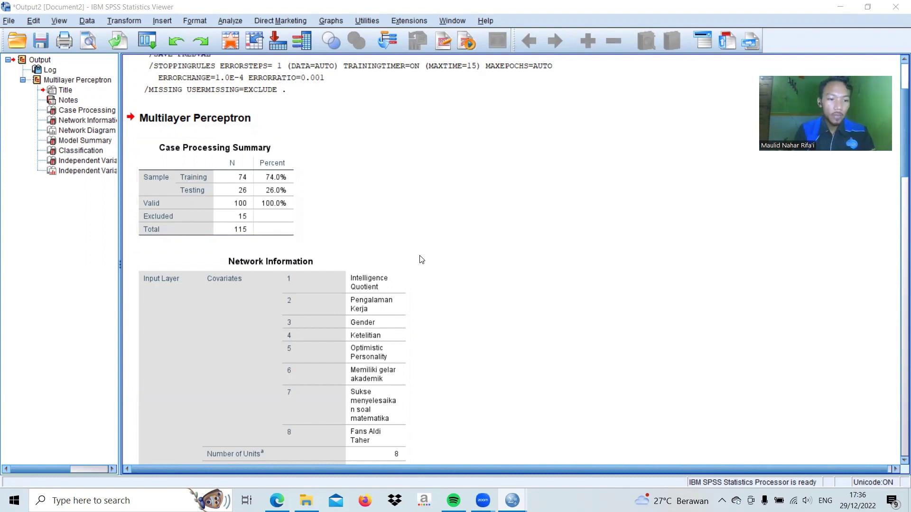
# Step: Read the Network Information table, covering the input layer covariates, hidden layer and output layer settings
pyautogui.scroll(-2, 421, 260)
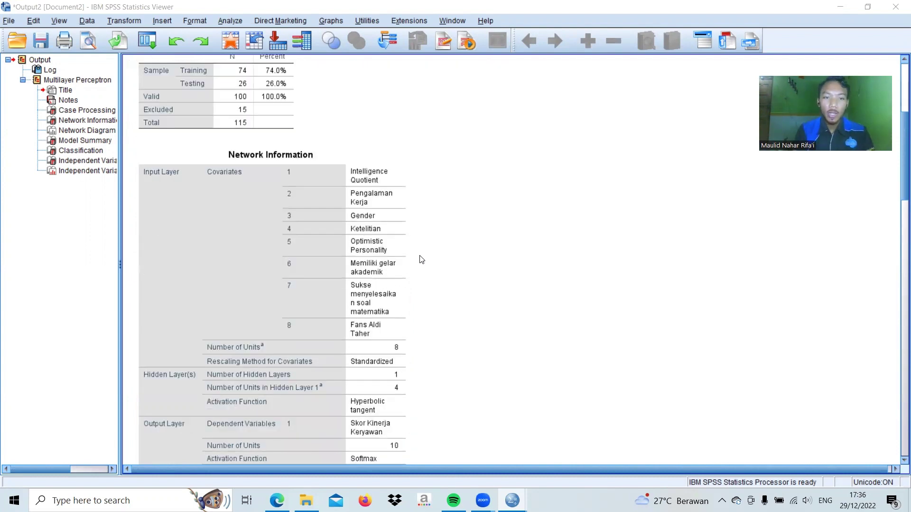
pyautogui.scroll(-1, 421, 259)
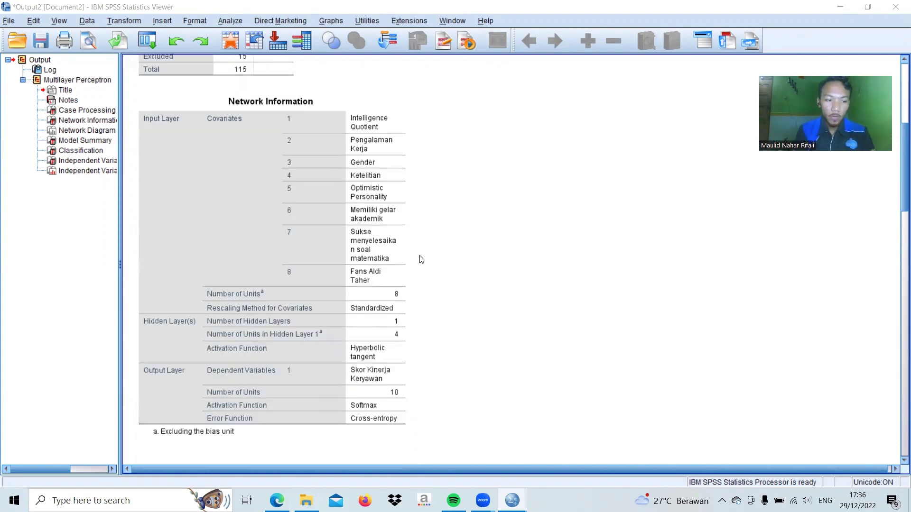
pyautogui.click(375, 231)
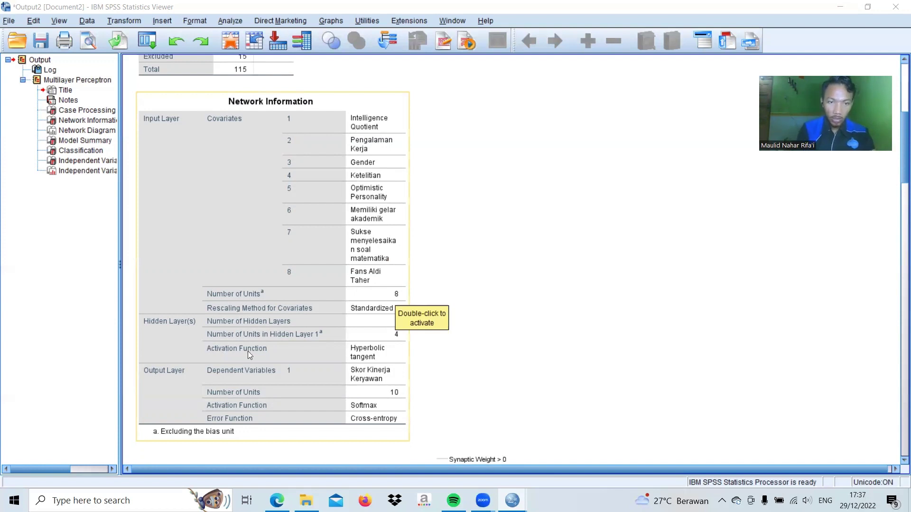
pyautogui.scroll(-5, 248, 351)
pyautogui.click(271, 158)
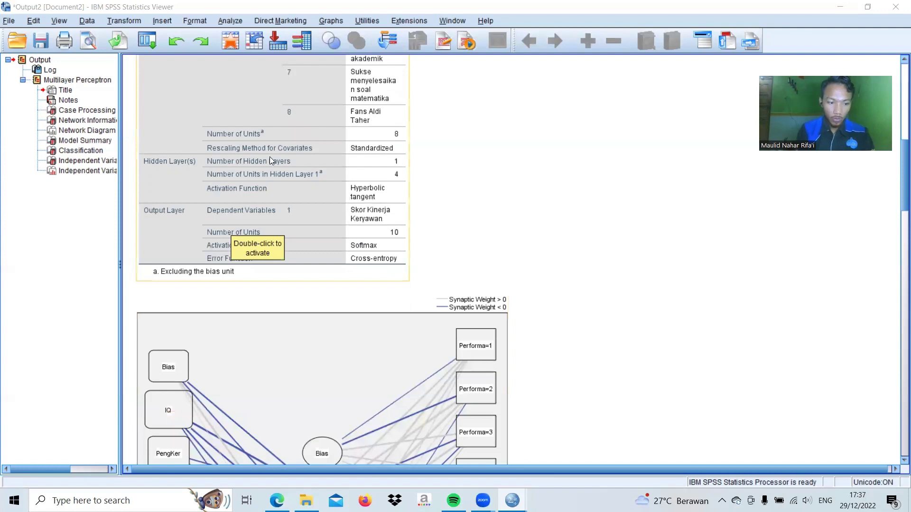
# Step: Examine the network diagram from inputs to Performa outputs and the training and testing errors in the Model Summary
pyautogui.scroll(-7, 293, 219)
pyautogui.click(294, 220)
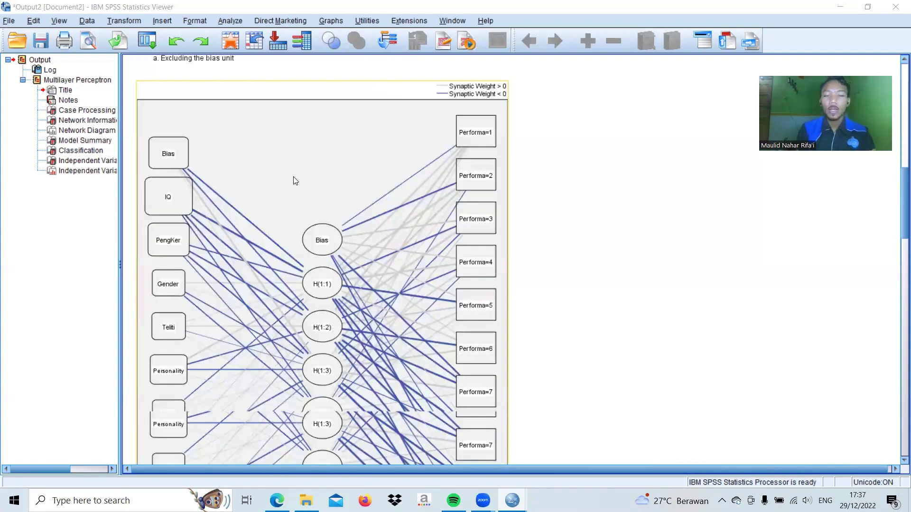
pyautogui.scroll(-2, 295, 181)
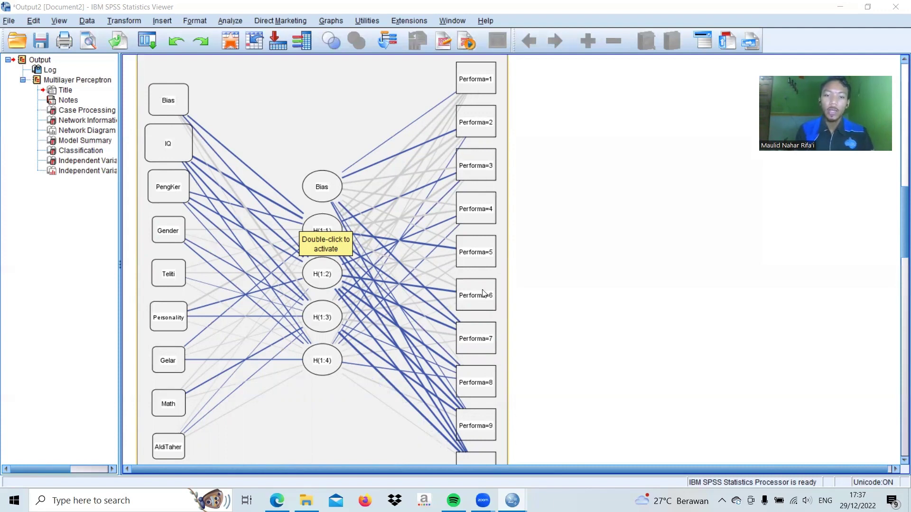
pyautogui.scroll(-3, 502, 315)
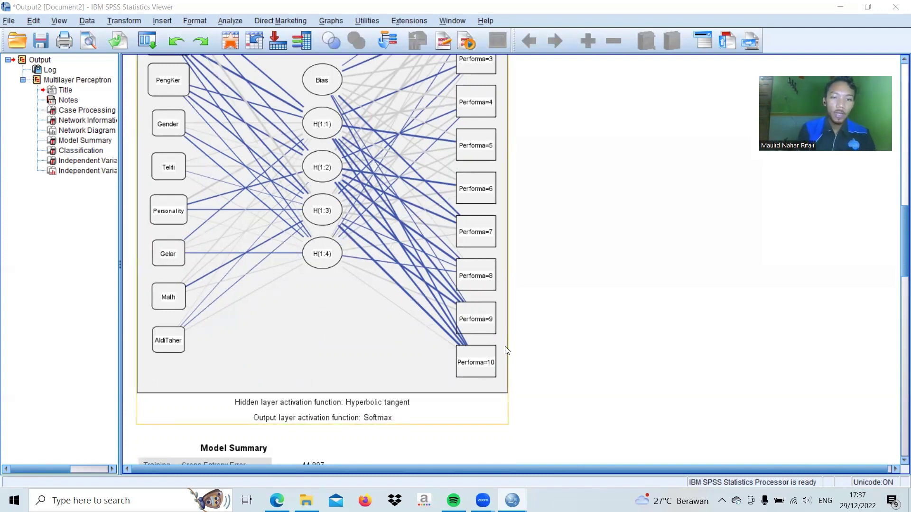
pyautogui.scroll(-5, 507, 350)
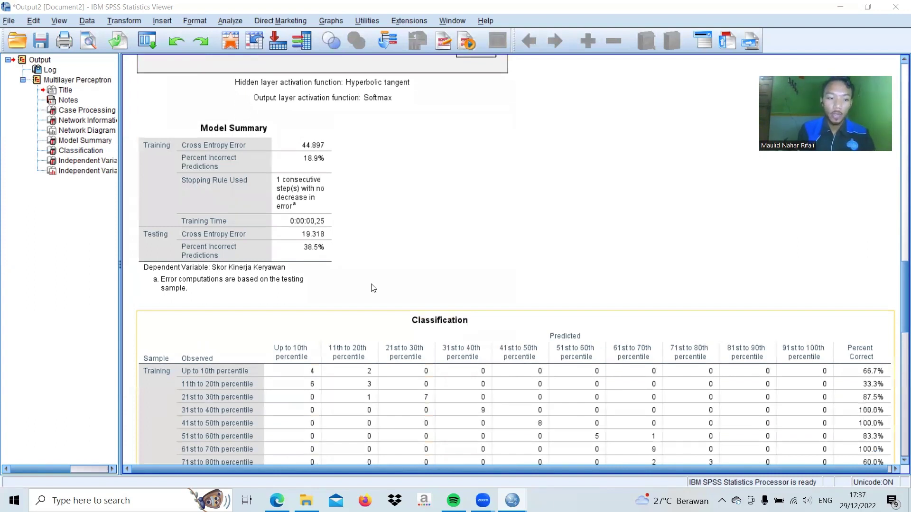
pyautogui.click(322, 217)
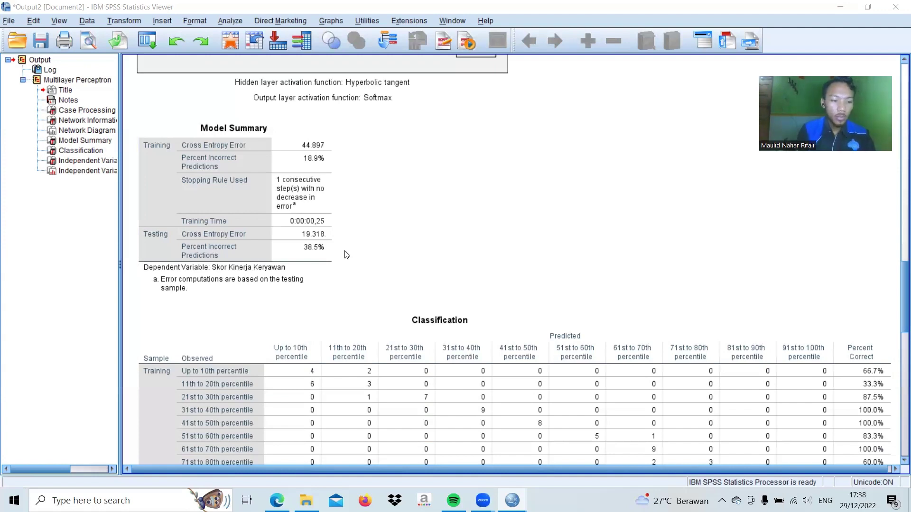
# Step: Examine the Classification table's observed and predicted percentile groups for the training and testing samples
pyautogui.scroll(-3, 346, 255)
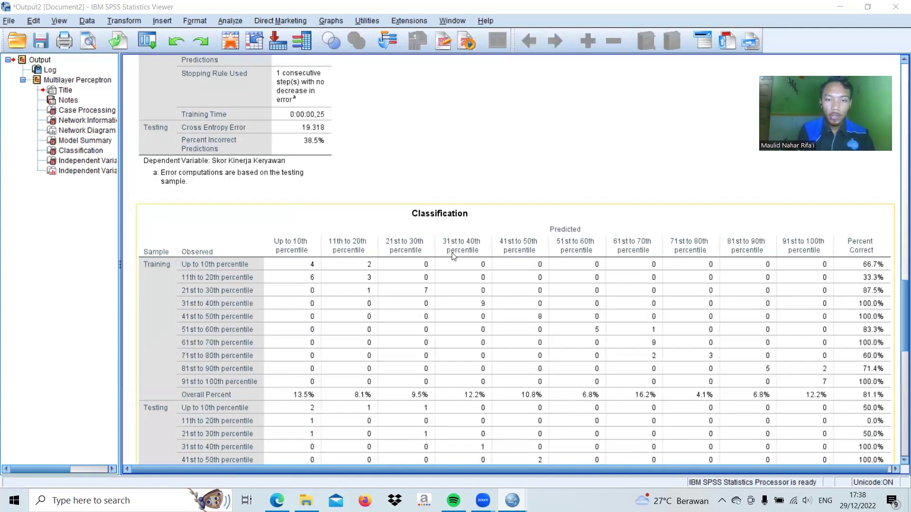
pyautogui.scroll(-3, 461, 240)
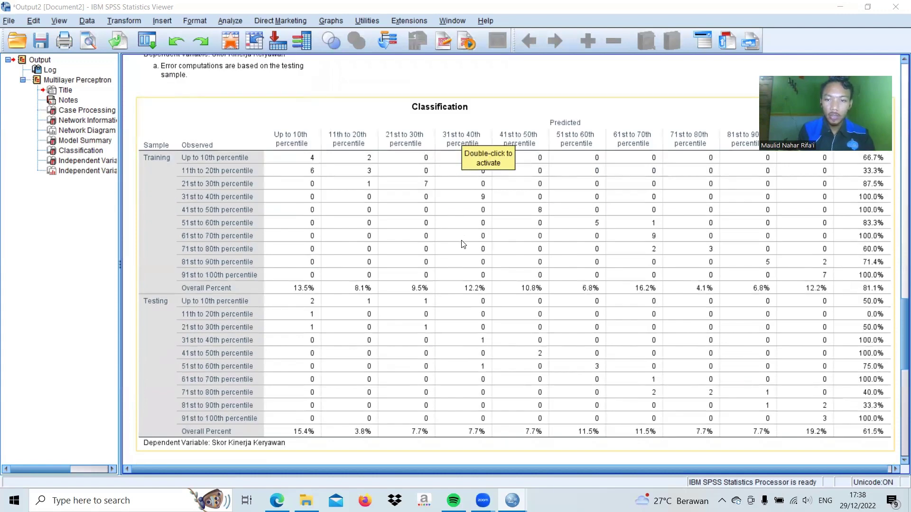
pyautogui.scroll(-3, 464, 245)
pyautogui.scroll(-3, 464, 244)
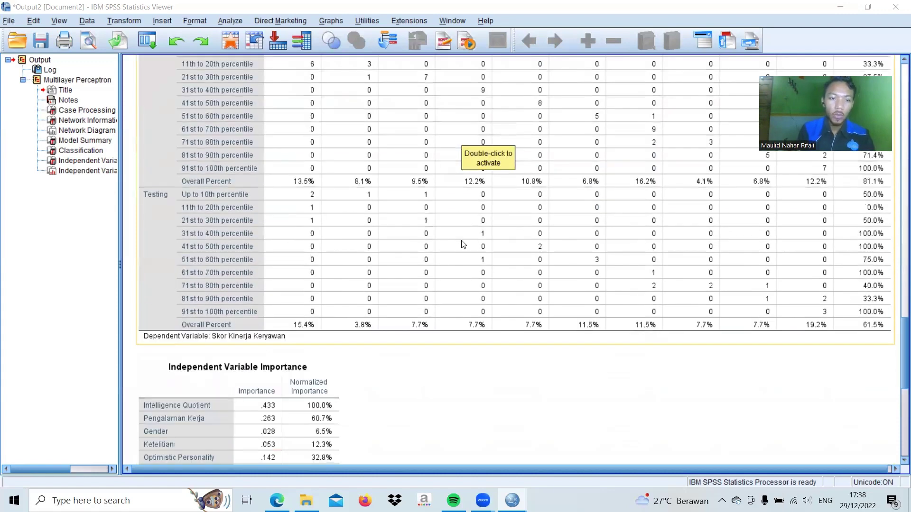
# Step: Read the Independent Variable Importance table and the Normalized Importance chart for all eight predictors
pyautogui.scroll(-9, 464, 244)
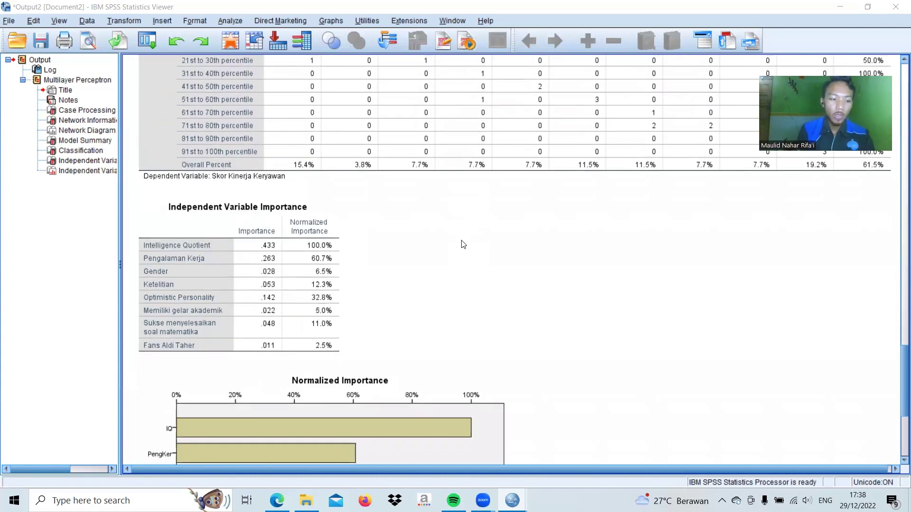
pyautogui.click(333, 219)
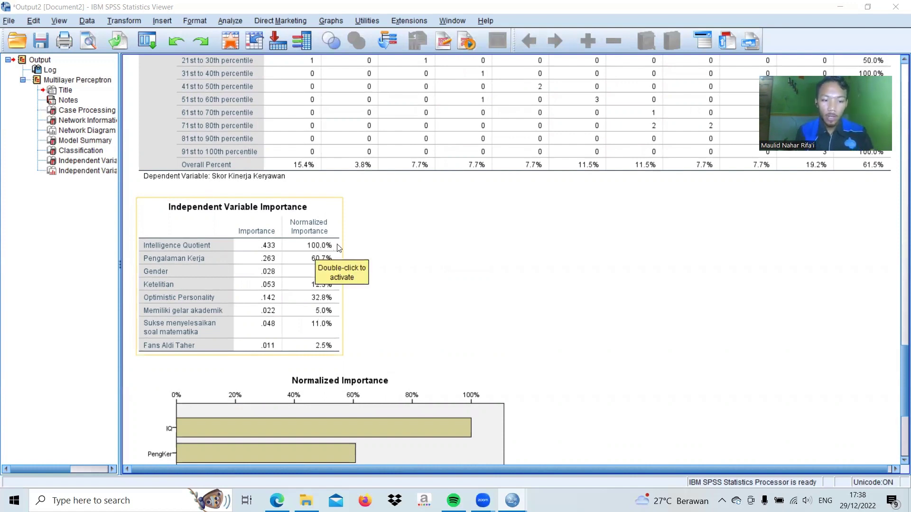
pyautogui.click(354, 247)
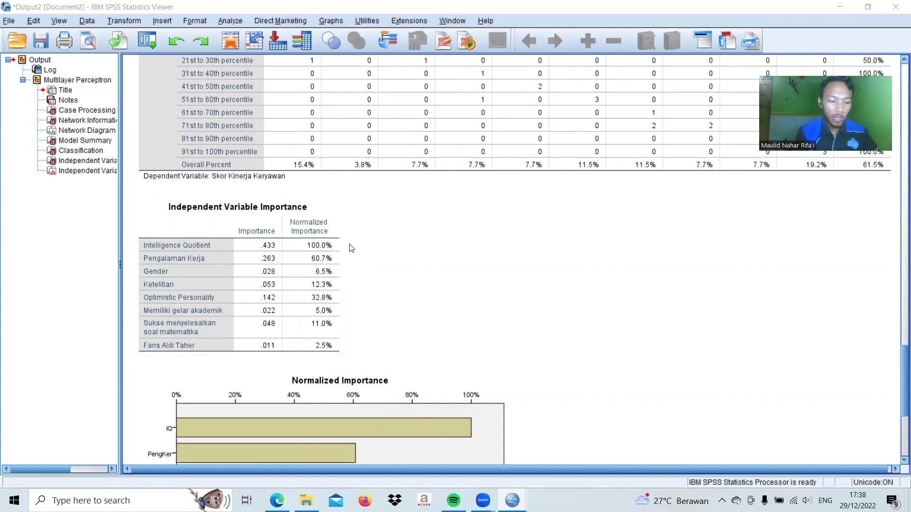
pyautogui.click(255, 243)
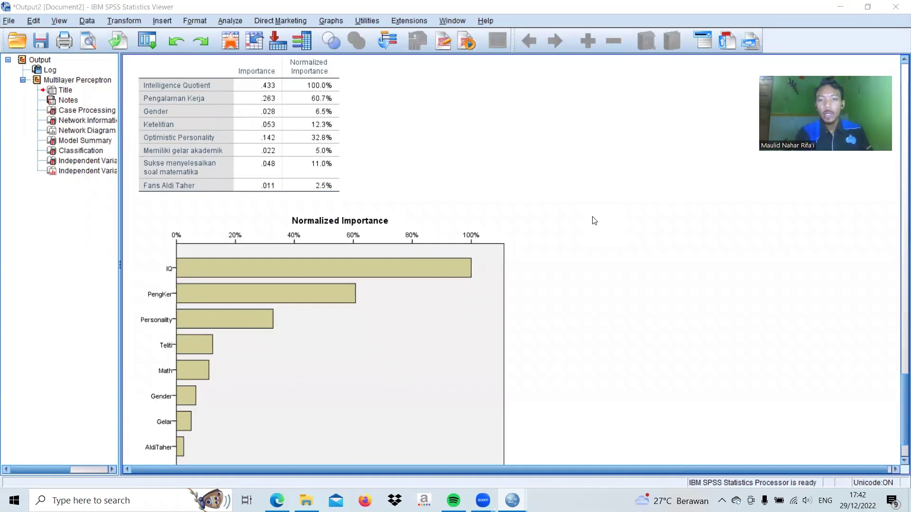
# Step: Return to the Machine Learning dataset and compare Performa with MLP_PredictedValue for the first cases
pyautogui.click(840, 6)
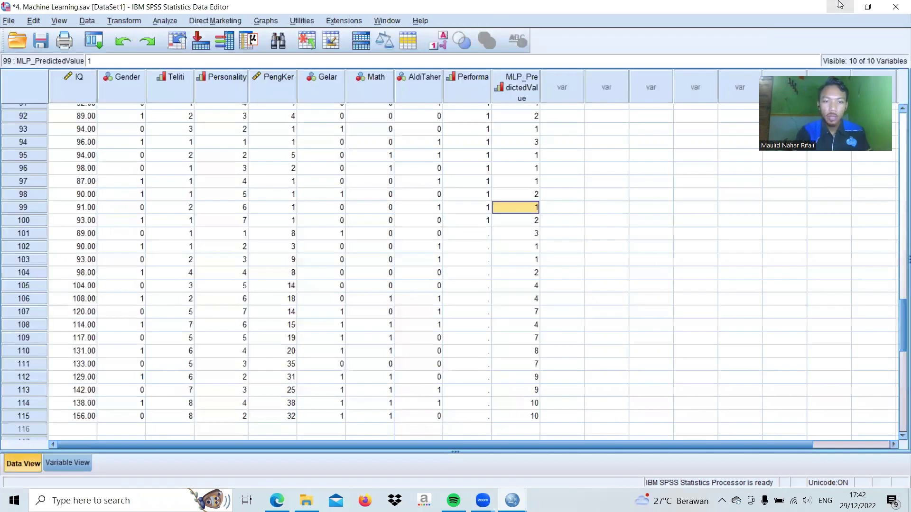
pyautogui.scroll(20, 528, 200)
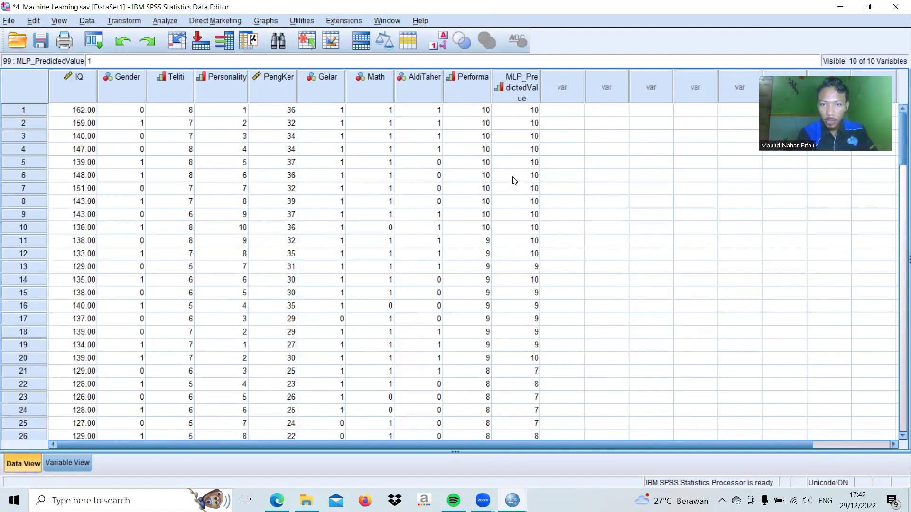
pyautogui.click(33, 110)
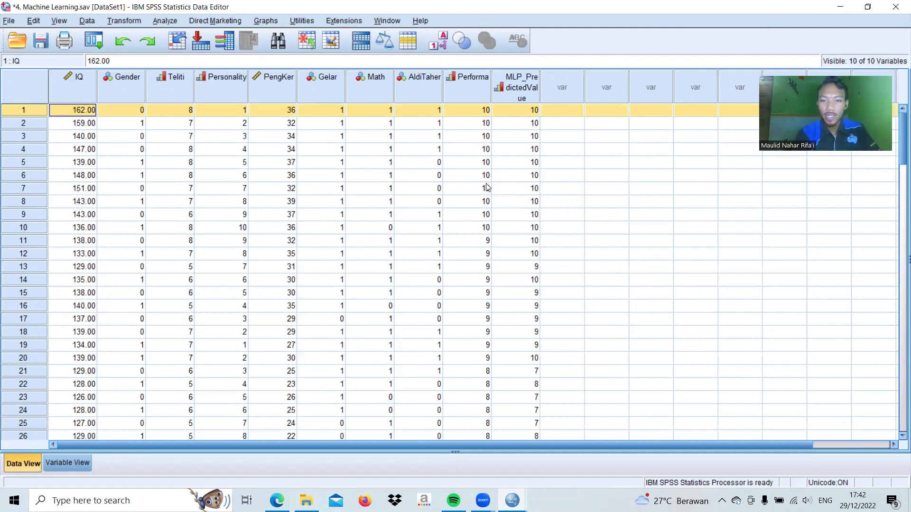
# Step: Check the actual Performa score against the predicted value for cases 11 and 12
pyautogui.click(469, 245)
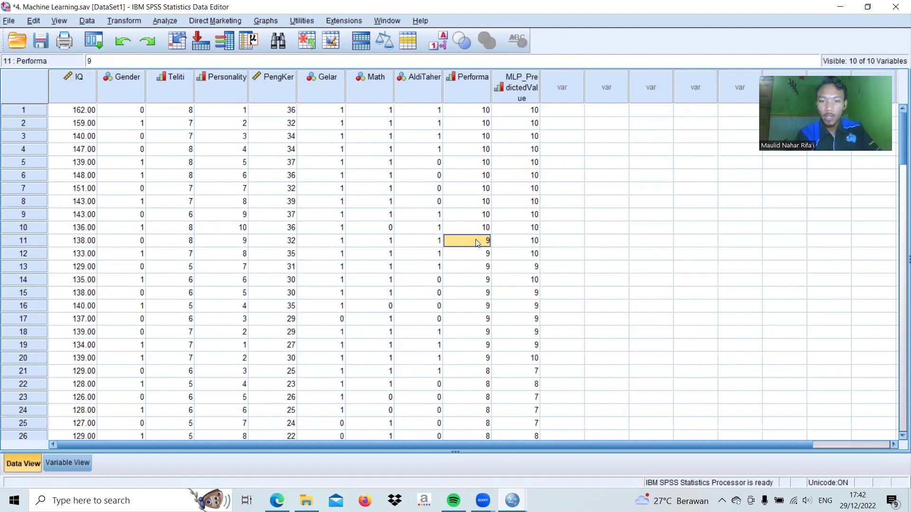
pyautogui.click(515, 245)
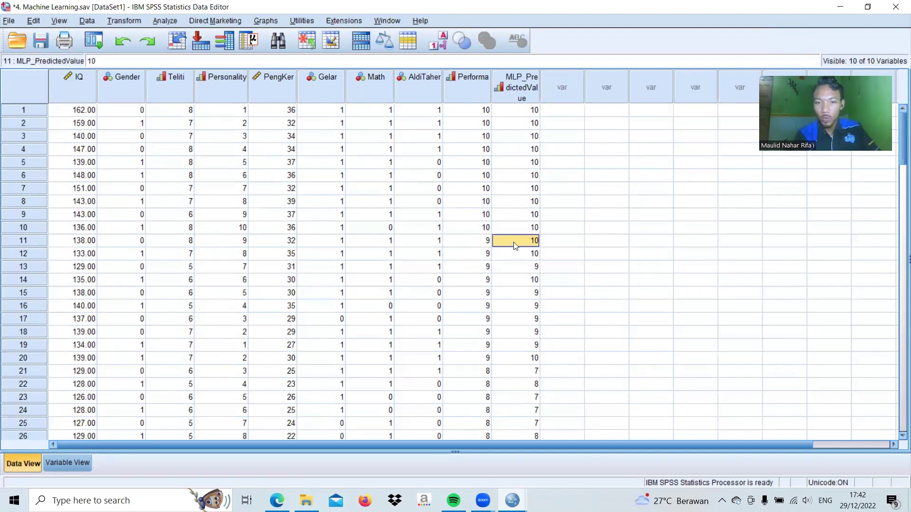
pyautogui.click(478, 245)
pyautogui.click(479, 255)
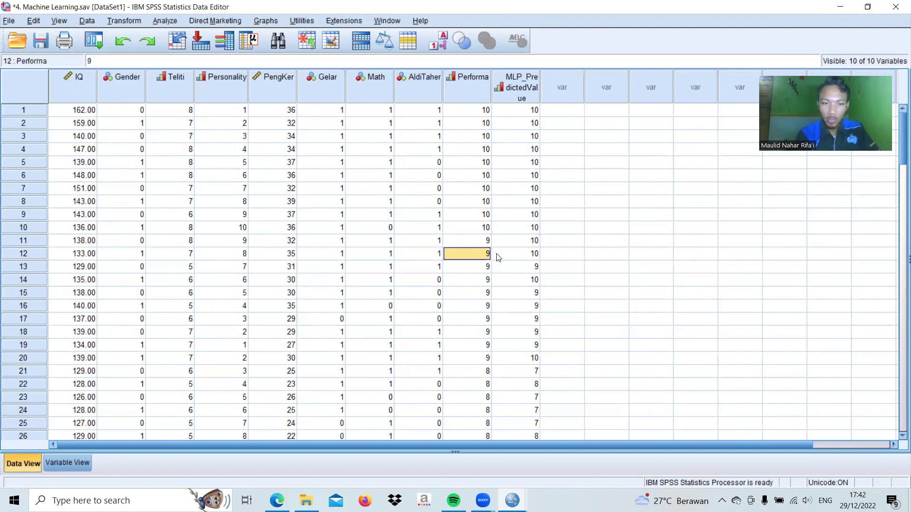
pyautogui.click(498, 256)
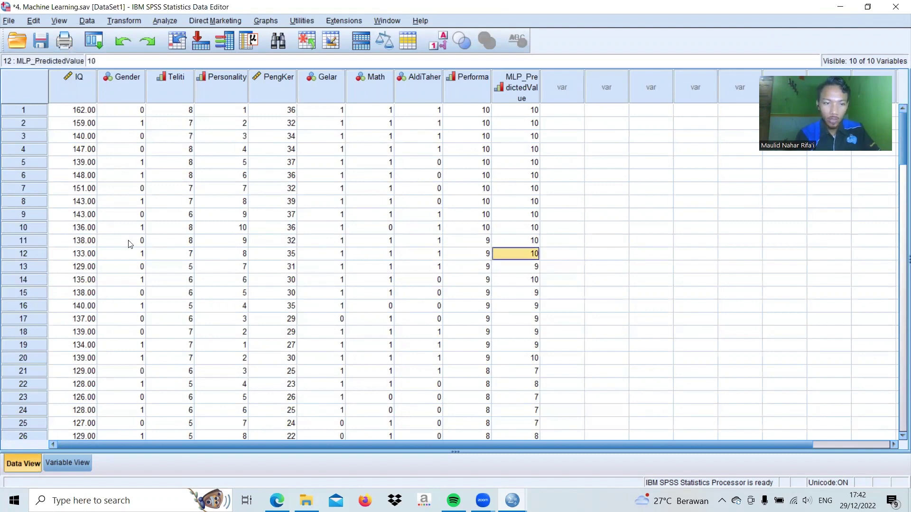
pyautogui.click(35, 240)
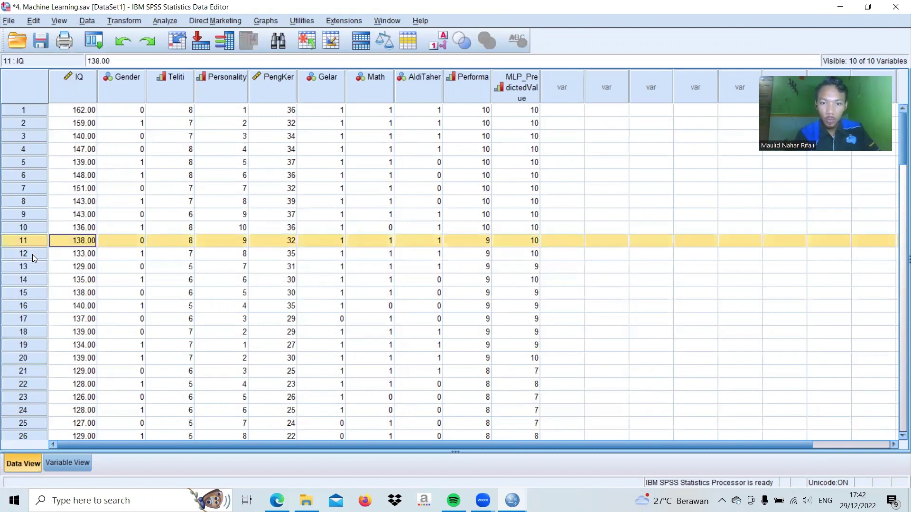
pyautogui.click(33, 256)
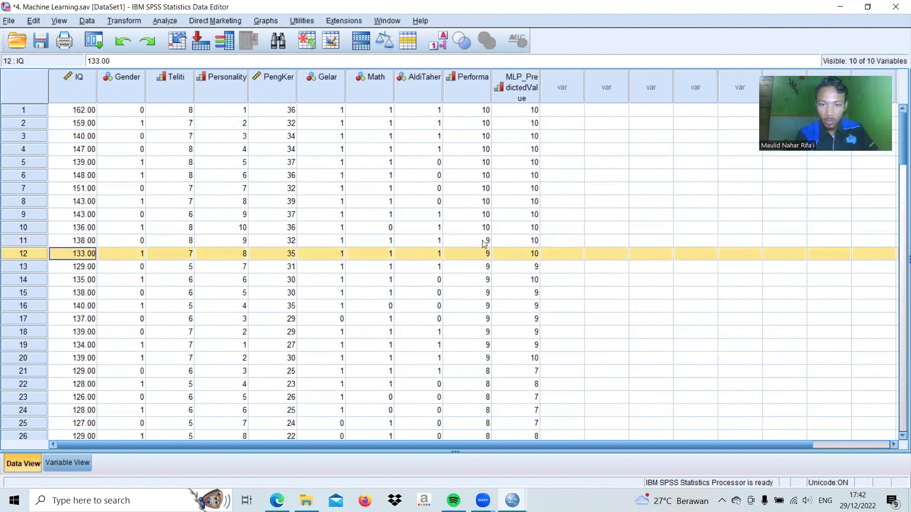
# Step: Compare the predicted value with the actual Performa score for case 21 and its neighbouring cases
pyautogui.click(514, 137)
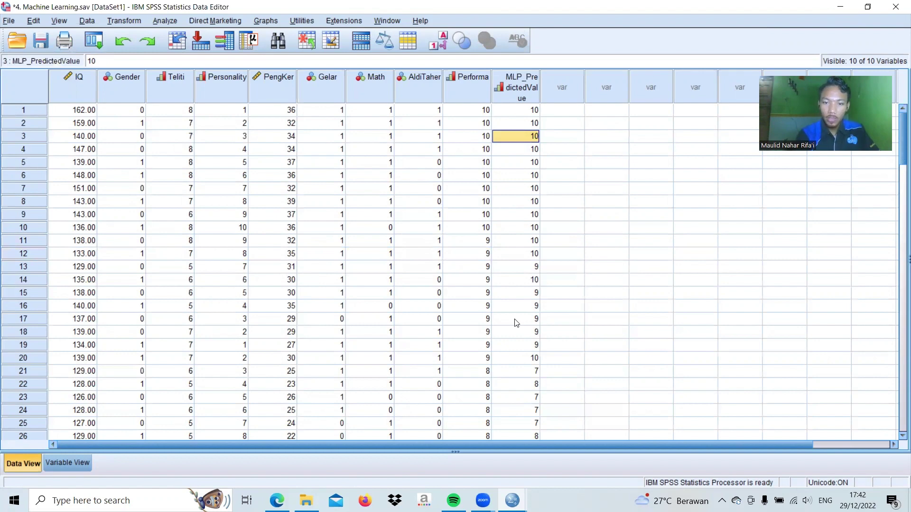
pyautogui.scroll(-3, 516, 323)
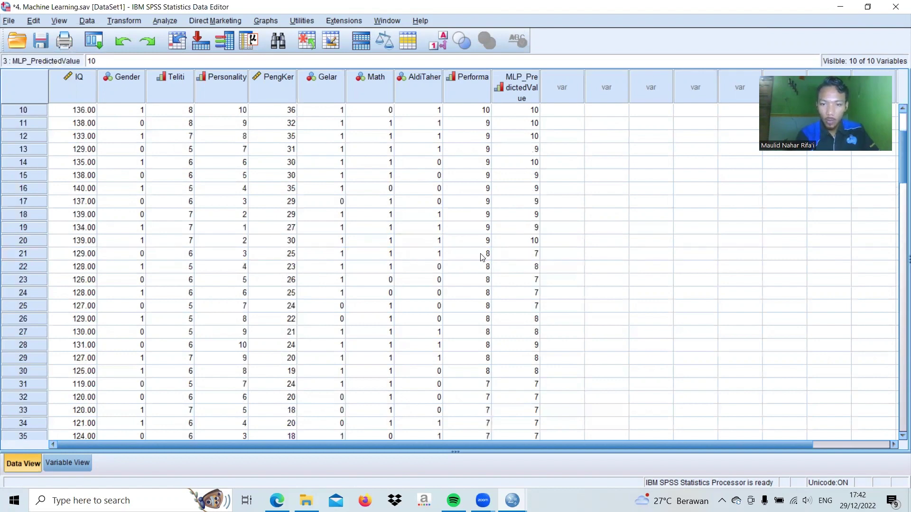
pyautogui.click(512, 256)
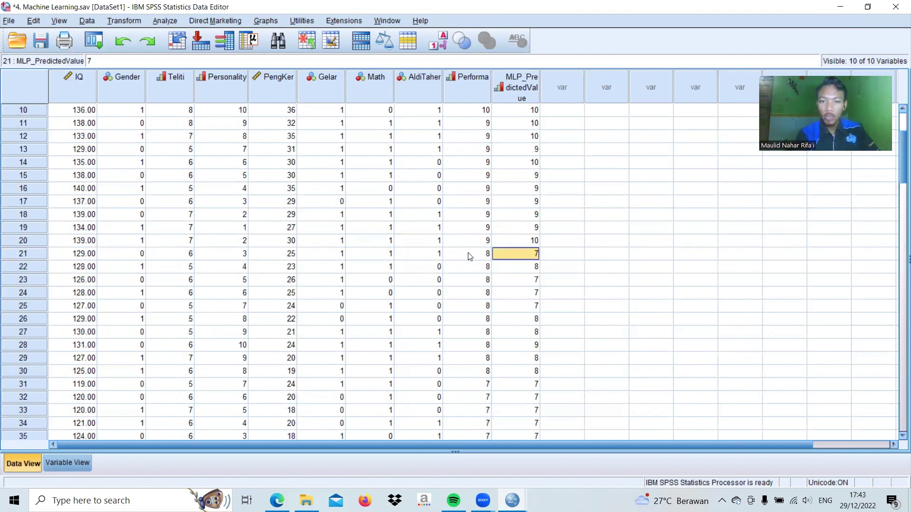
pyautogui.click(470, 255)
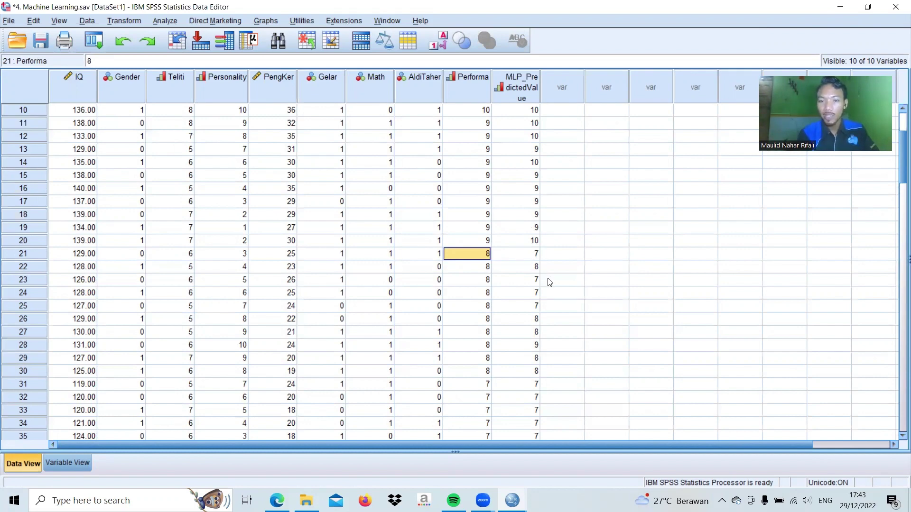
pyautogui.scroll(-4, 535, 265)
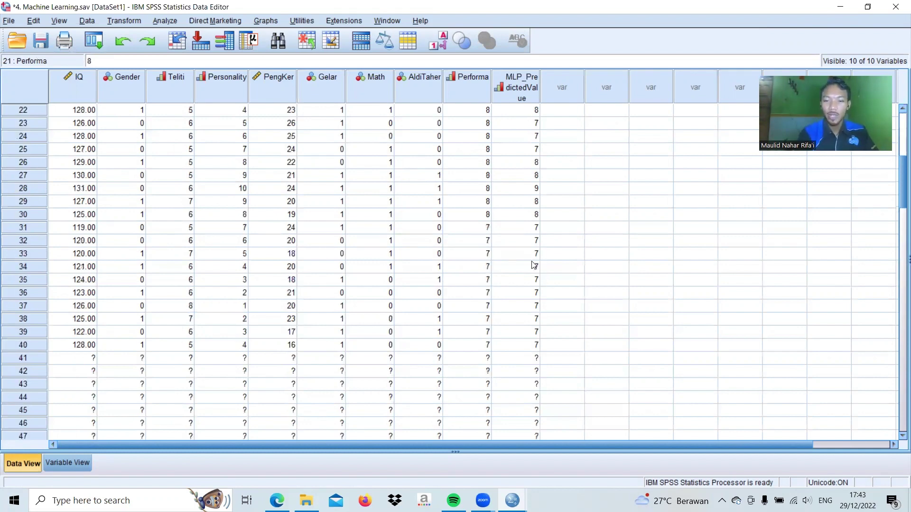
# Step: Select the MLP_PredictedValue entries of cases 101 to 115, which have no Performa score, to review their predictions
pyautogui.scroll(-14, 534, 266)
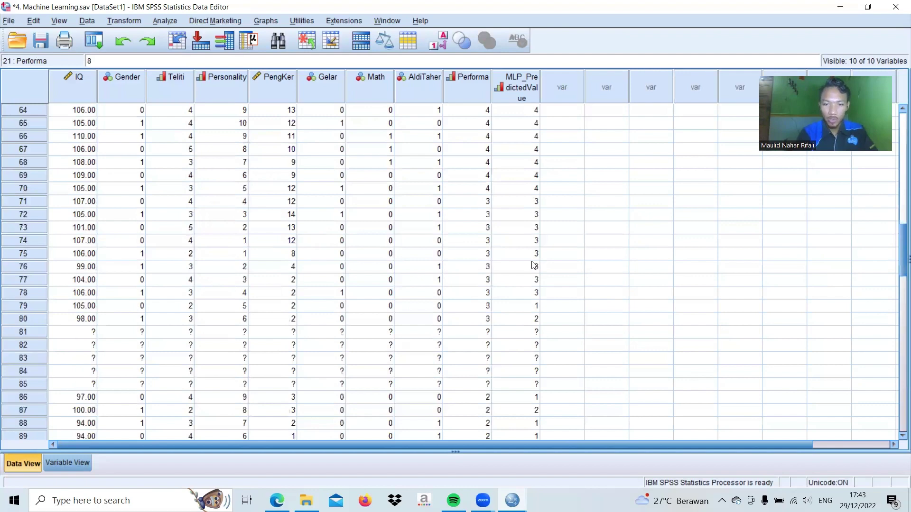
pyautogui.scroll(-10, 534, 265)
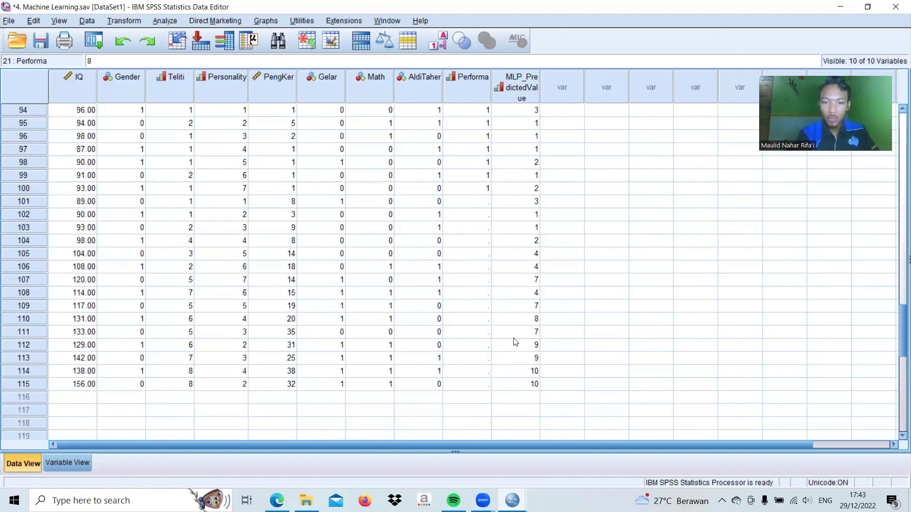
pyautogui.click(515, 201)
pyautogui.keyDown('shift'); pyautogui.click(515, 384); pyautogui.keyUp('shift')
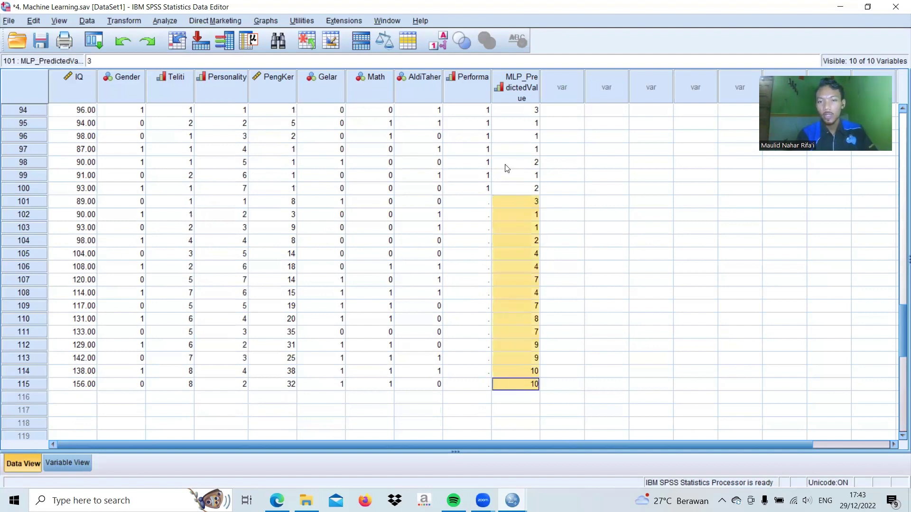
# Step: Compare actual Performa scores with the predicted values for cases 88 and 89
pyautogui.scroll(3, 494, 158)
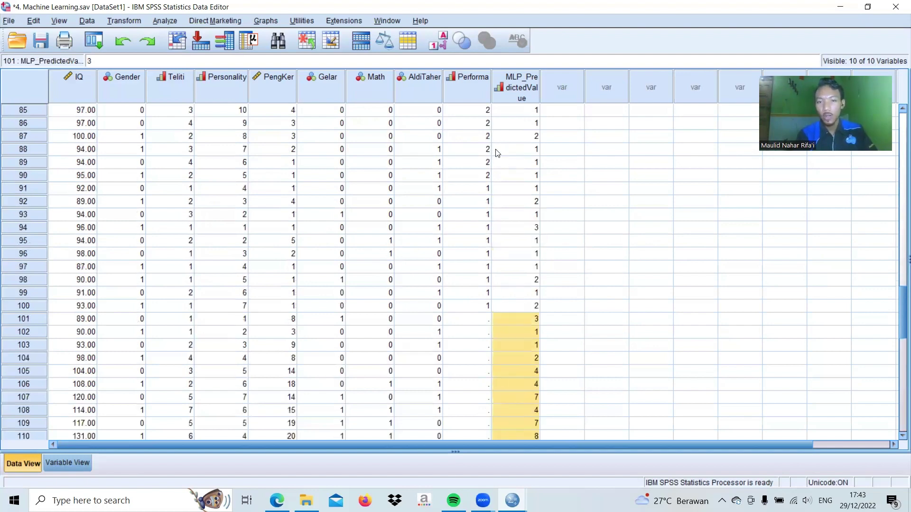
pyautogui.click(506, 150)
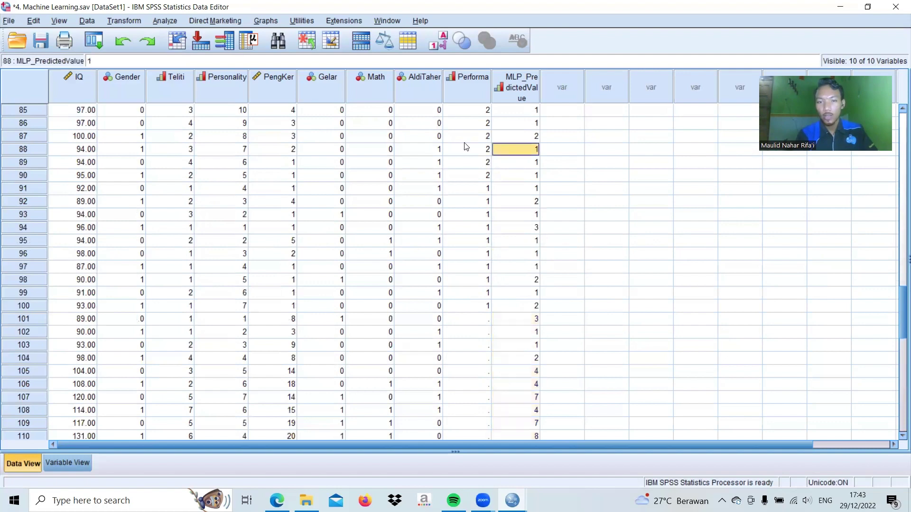
pyautogui.click(467, 147)
pyautogui.click(496, 153)
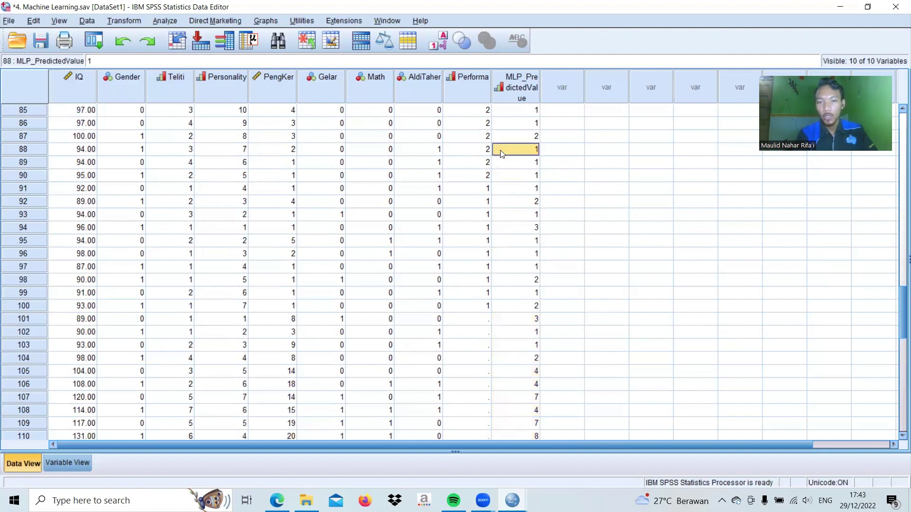
pyautogui.click(465, 166)
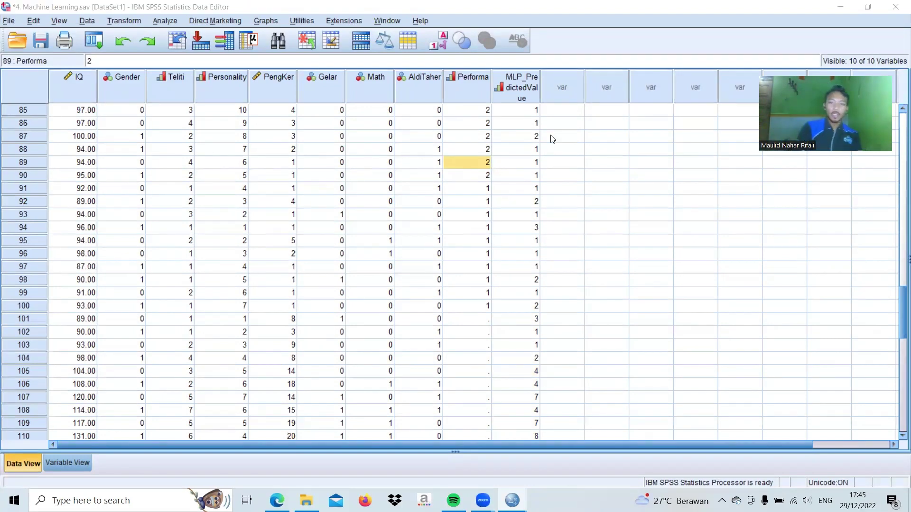
# Step: Delete the MLP_PredictedValue variable from the dataset
pyautogui.click(509, 90)
pyautogui.rightClick(508, 91)
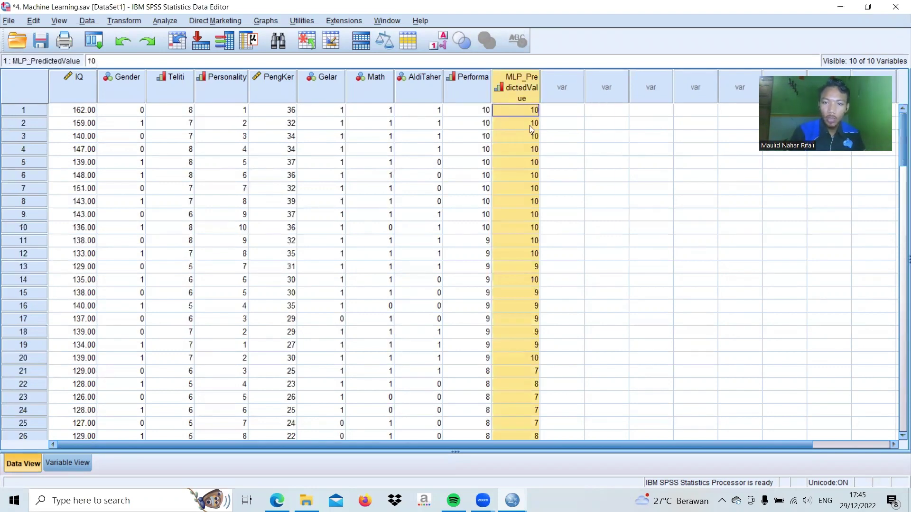
pyautogui.click(538, 146)
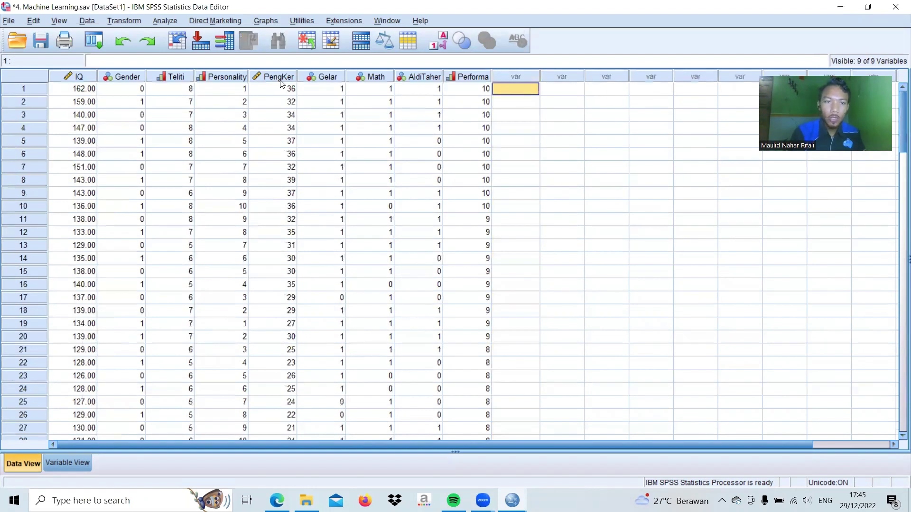
# Step: Set up the Multilayer Perceptron analysis again and remove Gender from the covariates
pyautogui.click(168, 20)
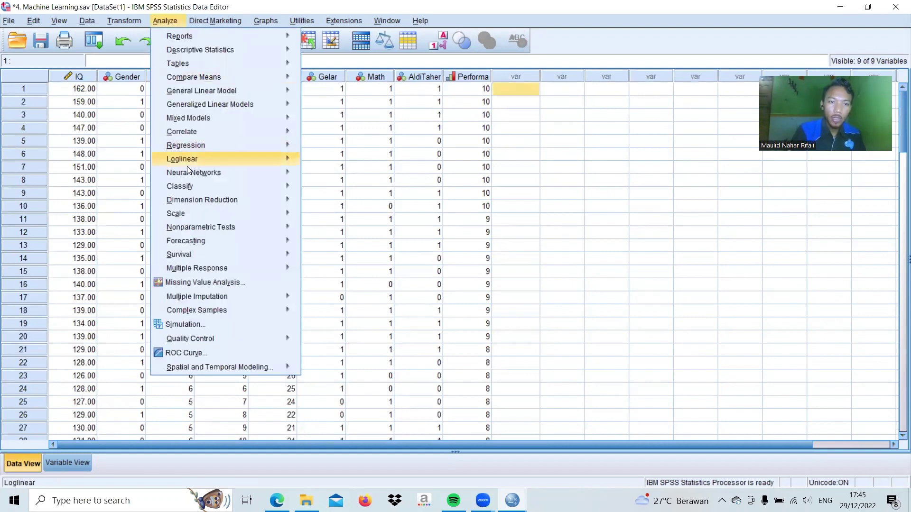
pyautogui.moveTo(191, 175)
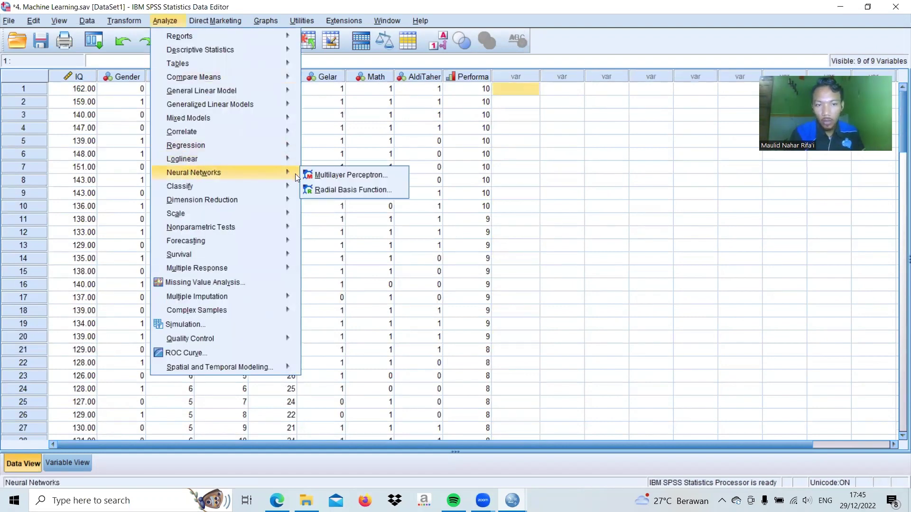
pyautogui.click(320, 175)
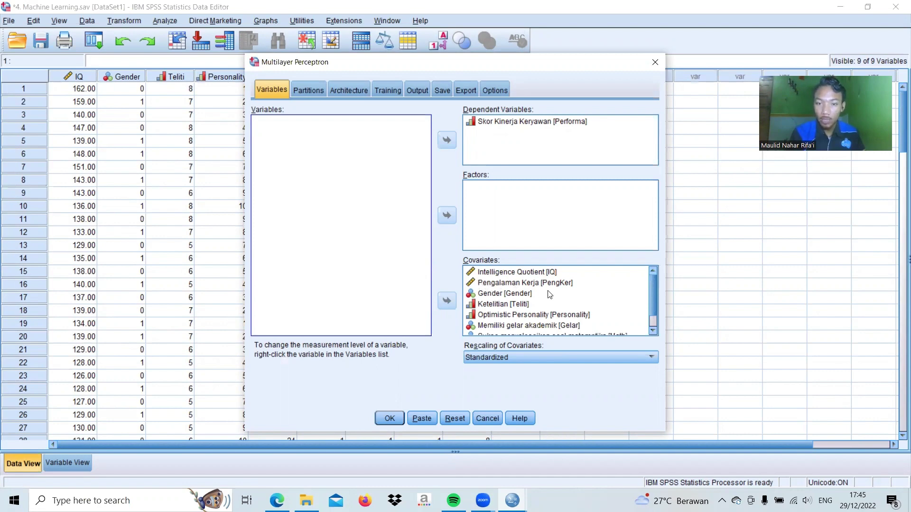
pyautogui.click(491, 294)
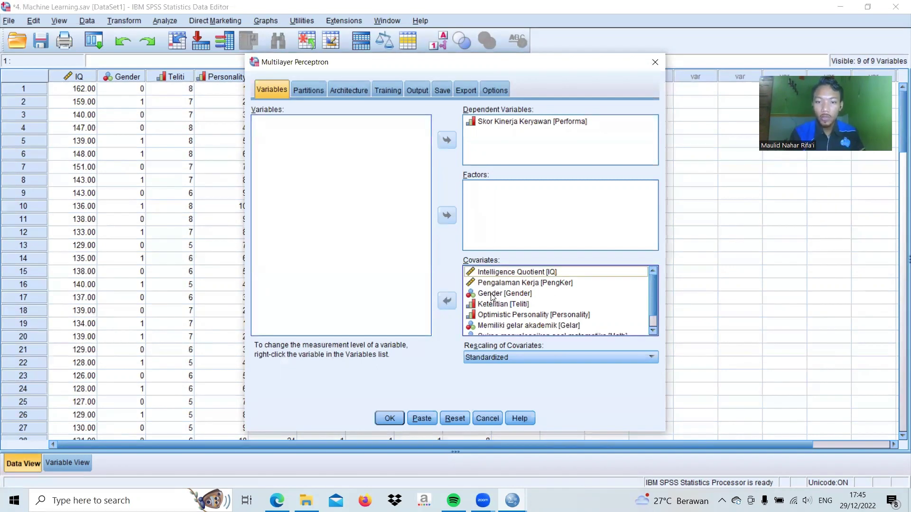
pyautogui.click(491, 294)
pyautogui.click(447, 301)
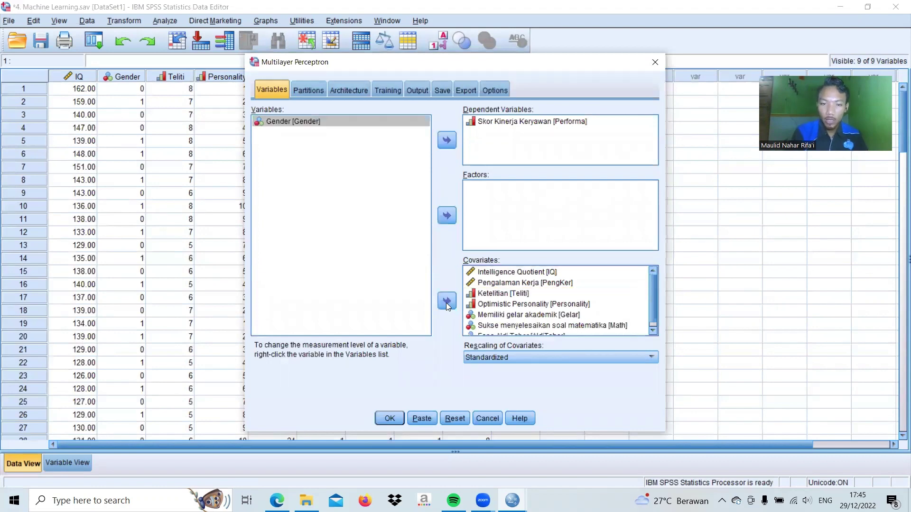
# Step: Remove Teliti, Personality, Gelar, Math and AldiTaher from the covariates, keeping only IQ and PengKer as predictors of Performa
pyautogui.click(491, 294)
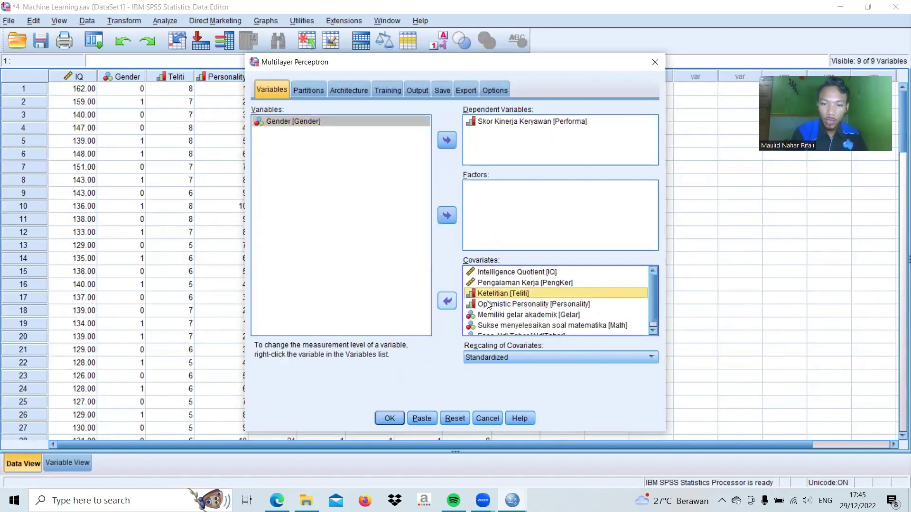
pyautogui.doubleClick(491, 294)
pyautogui.click(491, 294)
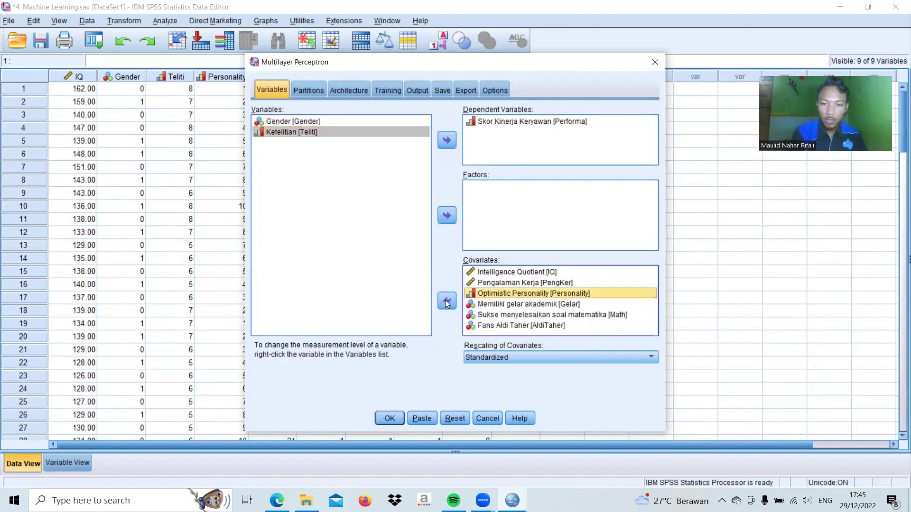
pyautogui.doubleClick(491, 295)
pyautogui.click(498, 295)
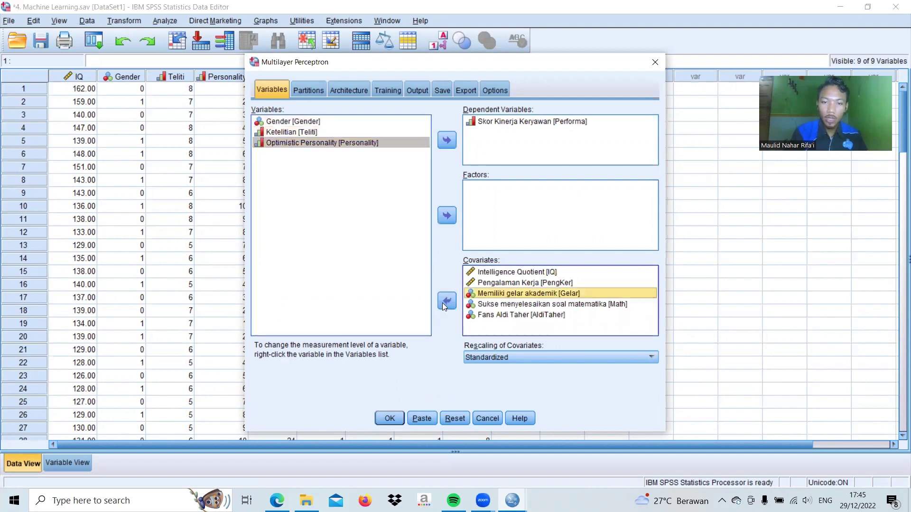
pyautogui.click(444, 305)
pyautogui.click(504, 295)
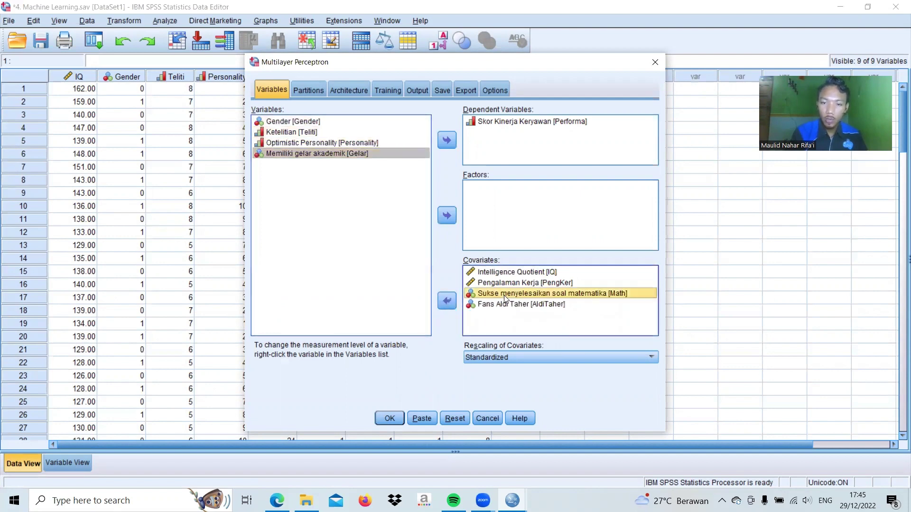
pyautogui.click(440, 303)
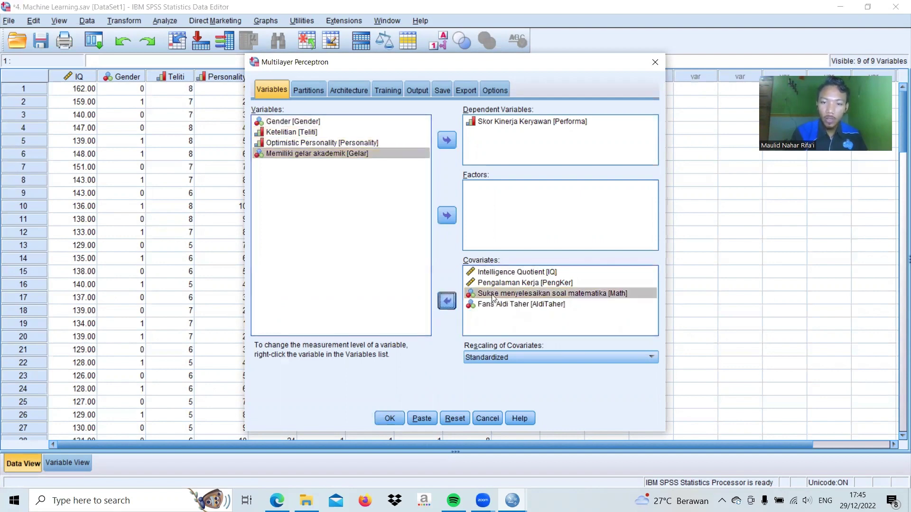
pyautogui.doubleClick(494, 298)
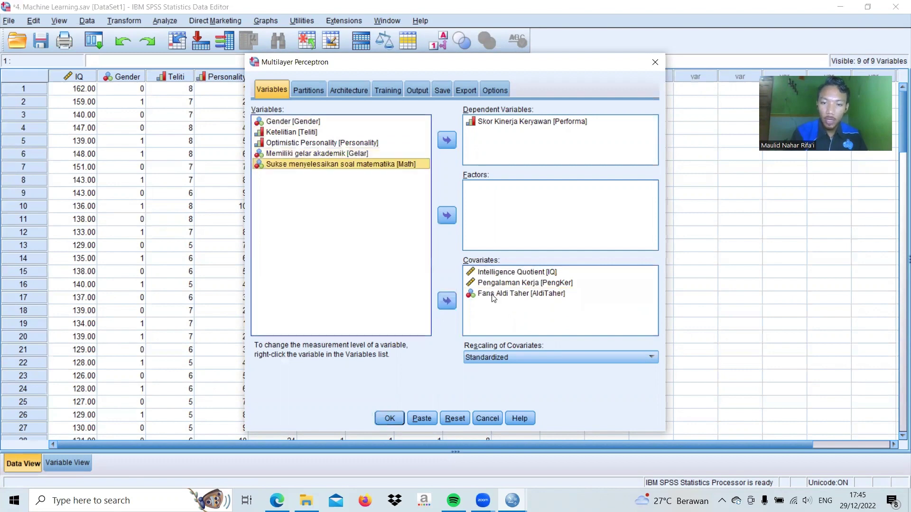
pyautogui.click(441, 305)
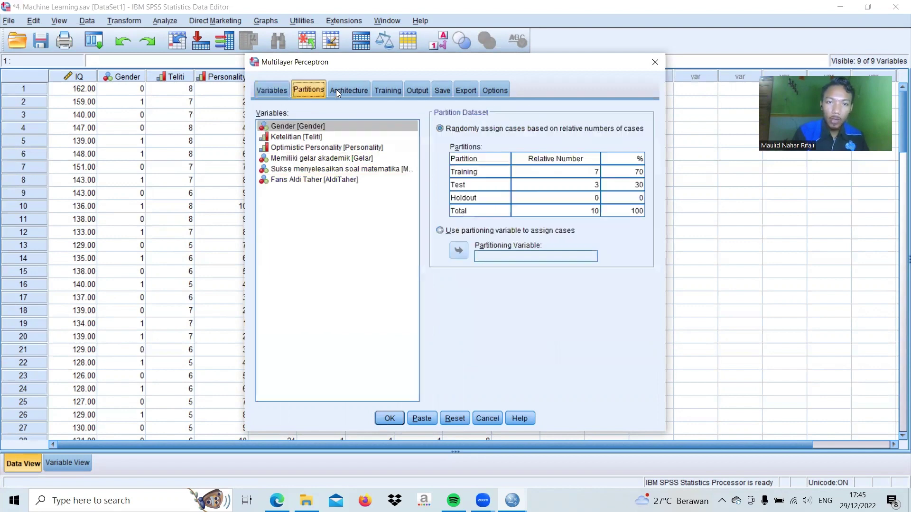
# Step: Check the architecture, training, output, save and stopping-rule settings, and run the Multilayer Perceptron with the two covariates
pyautogui.click(336, 90)
pyautogui.click(378, 91)
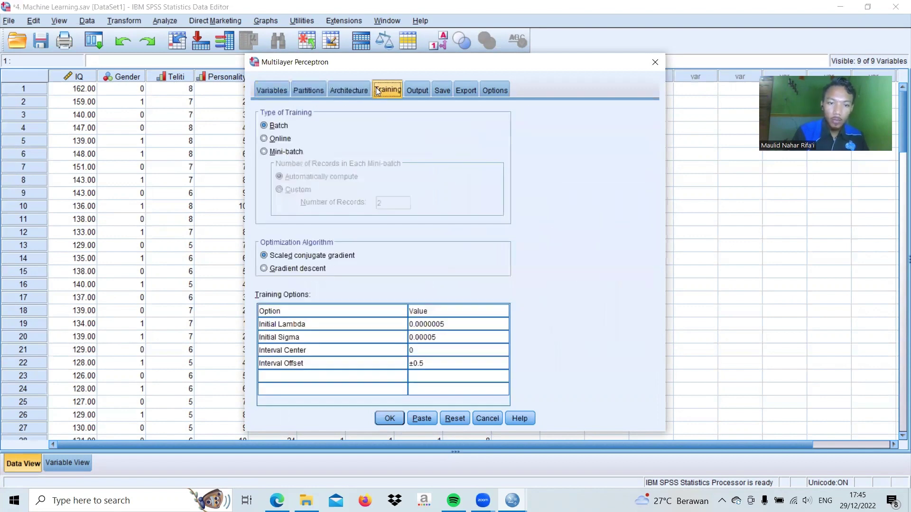
pyautogui.click(416, 90)
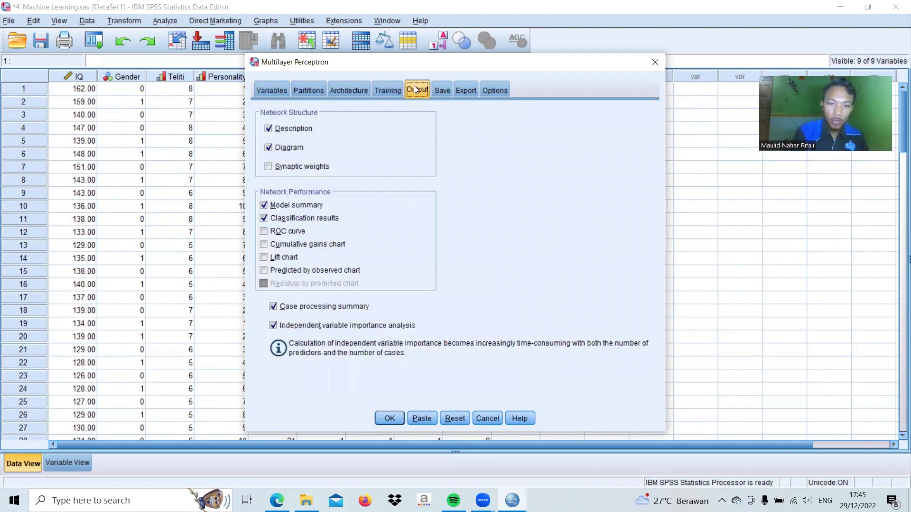
pyautogui.click(443, 90)
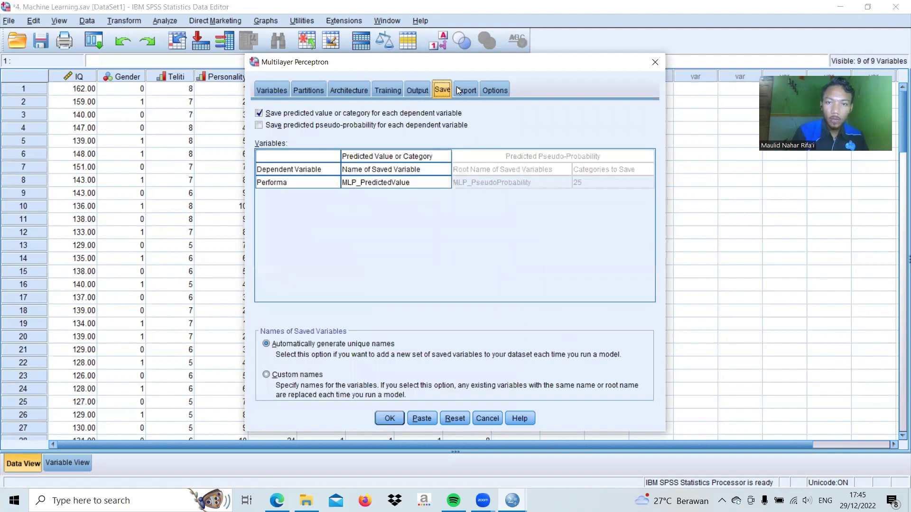
pyautogui.click(486, 91)
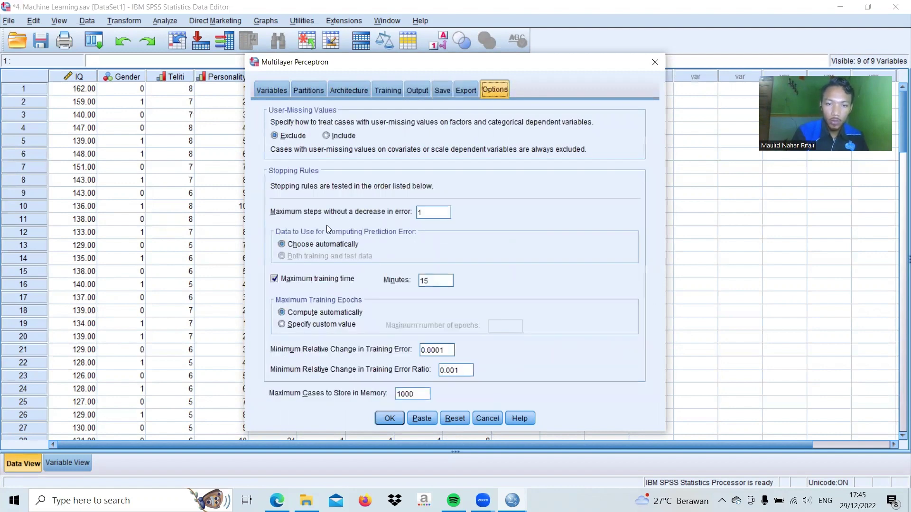
pyautogui.click(389, 420)
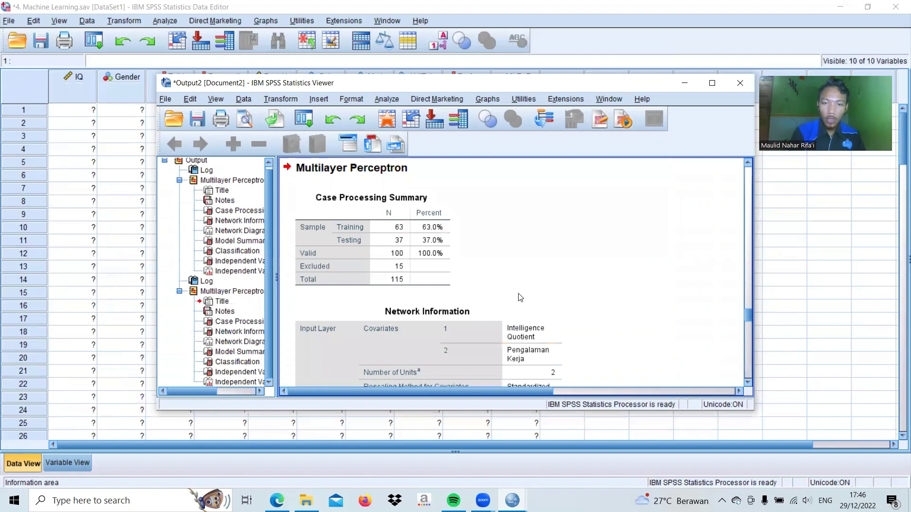
# Step: Enlarge the output and examine the new model's Network Information table and network diagram
pyautogui.click(711, 84)
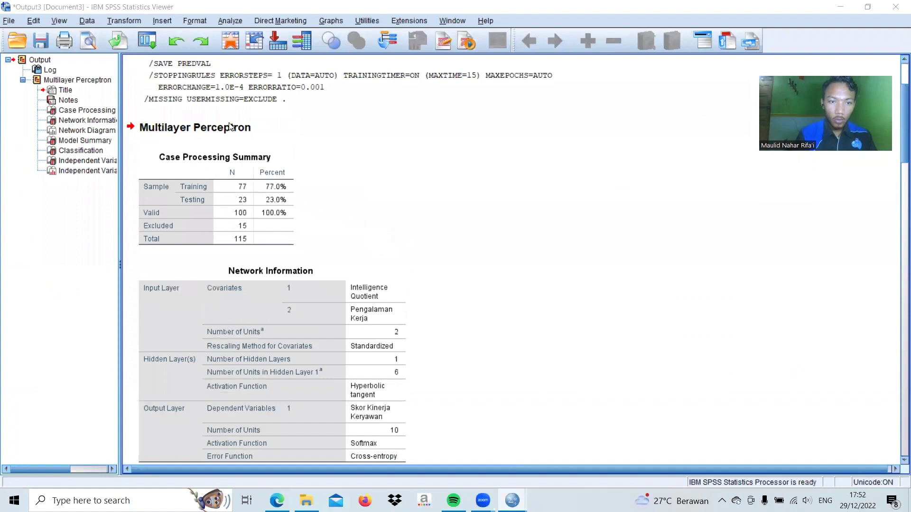
pyautogui.scroll(-3, 332, 176)
pyautogui.click(298, 168)
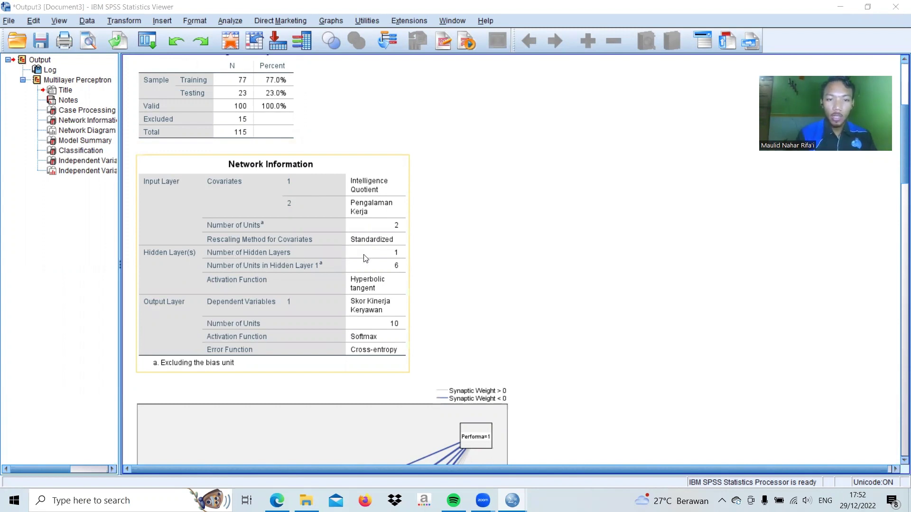
pyautogui.scroll(-3, 292, 293)
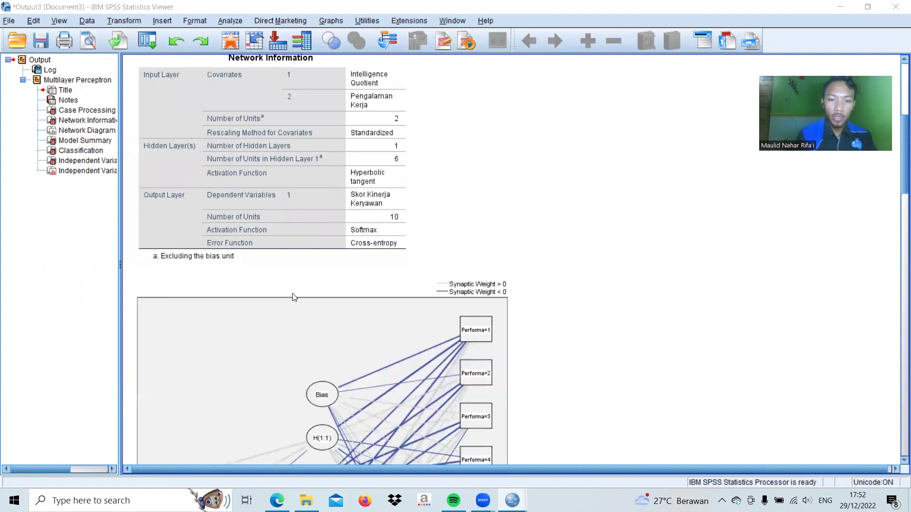
pyautogui.scroll(-3, 292, 297)
pyautogui.scroll(-7, 370, 236)
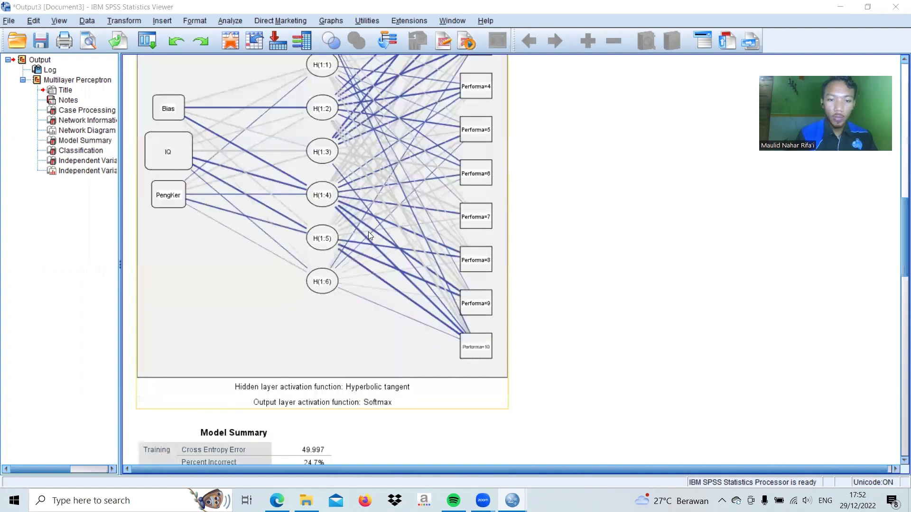
# Step: Examine the percent incorrect predictions for the training and testing samples in the Model Summary
pyautogui.scroll(-4, 370, 236)
pyautogui.scroll(-3, 369, 236)
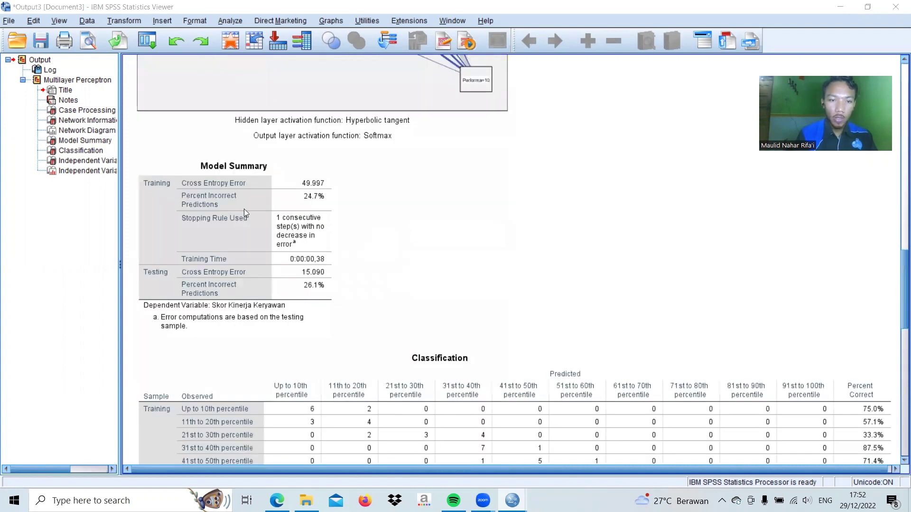
pyautogui.click(216, 212)
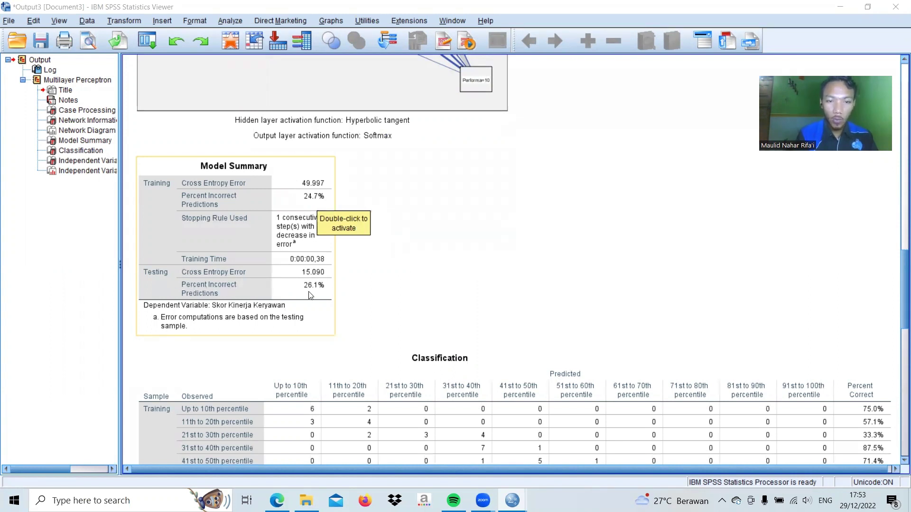
pyautogui.scroll(-3, 400, 311)
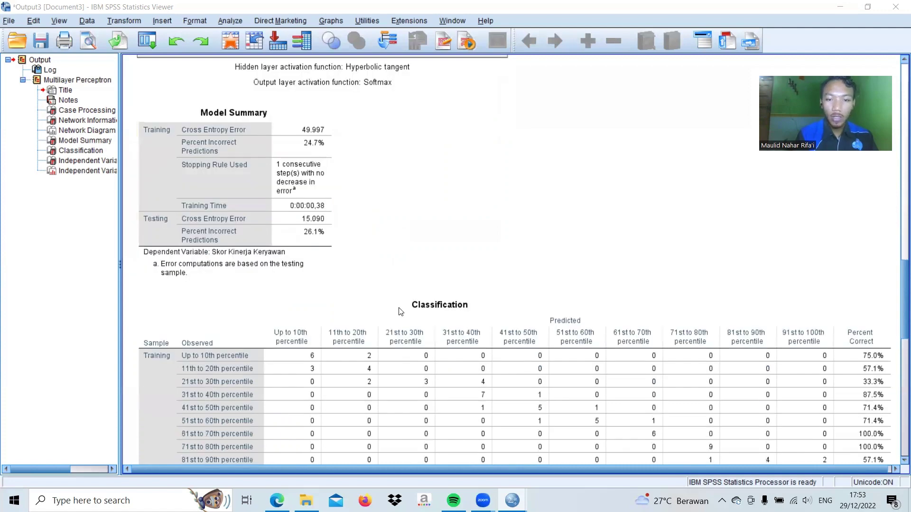
# Step: Examine the Classification table and the Independent Variable Importance results for IQ and PengKer
pyautogui.scroll(-9, 400, 311)
pyautogui.scroll(-9, 400, 312)
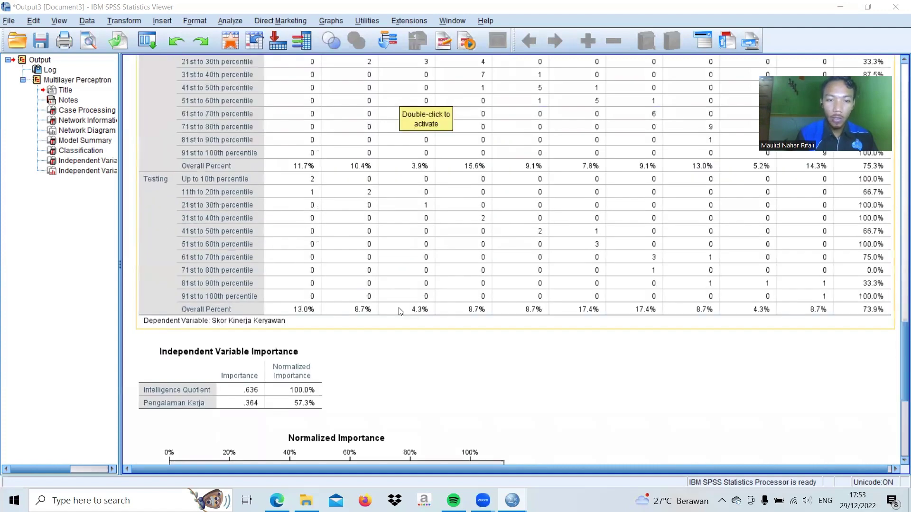
pyautogui.scroll(-12, 400, 311)
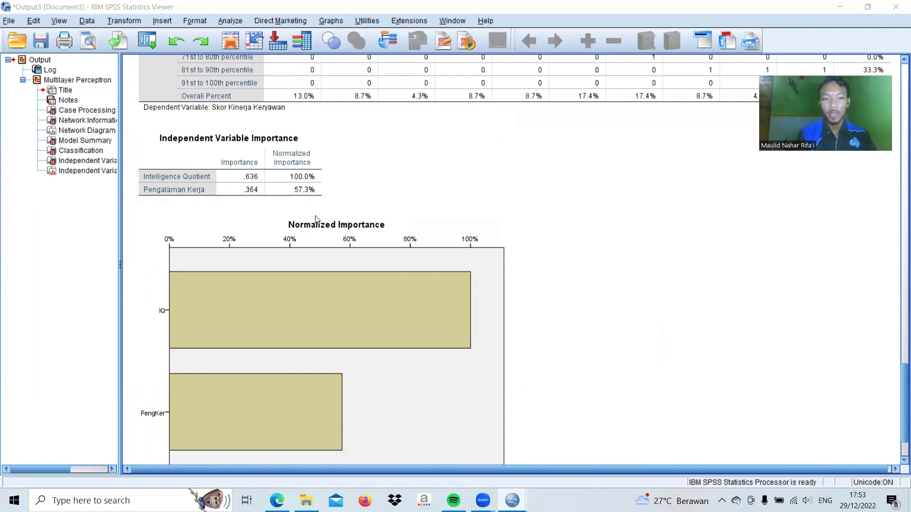
pyautogui.scroll(-3, 316, 219)
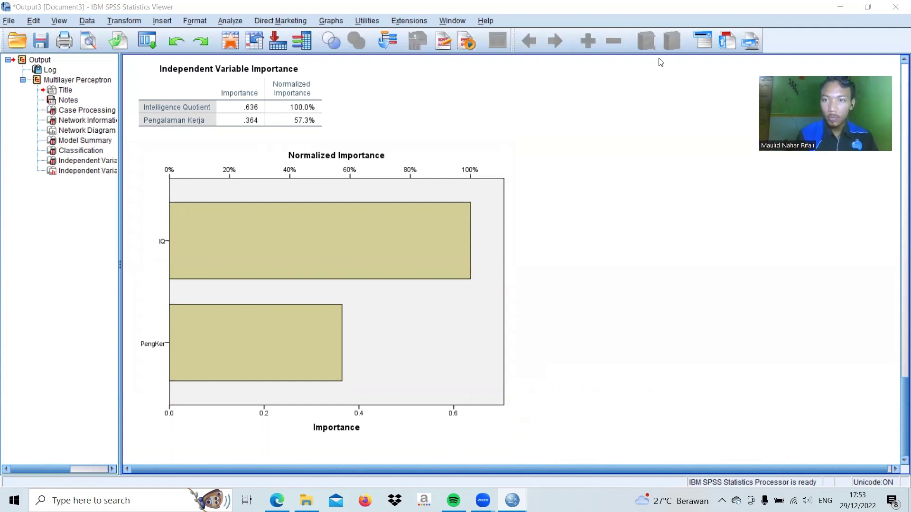
# Step: Return to the dataset and select cases 114 and 115 to review their predicted Performa values
pyautogui.click(841, 6)
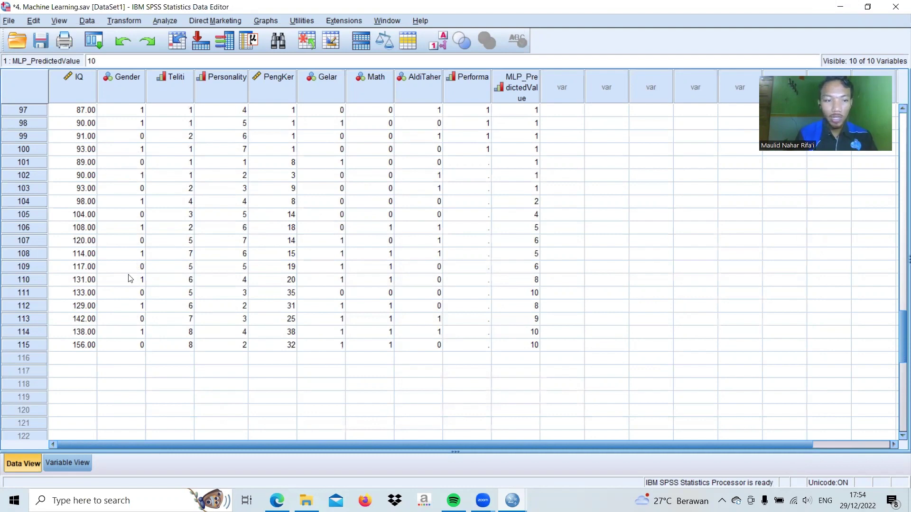
pyautogui.click(19, 332)
pyautogui.click(21, 344)
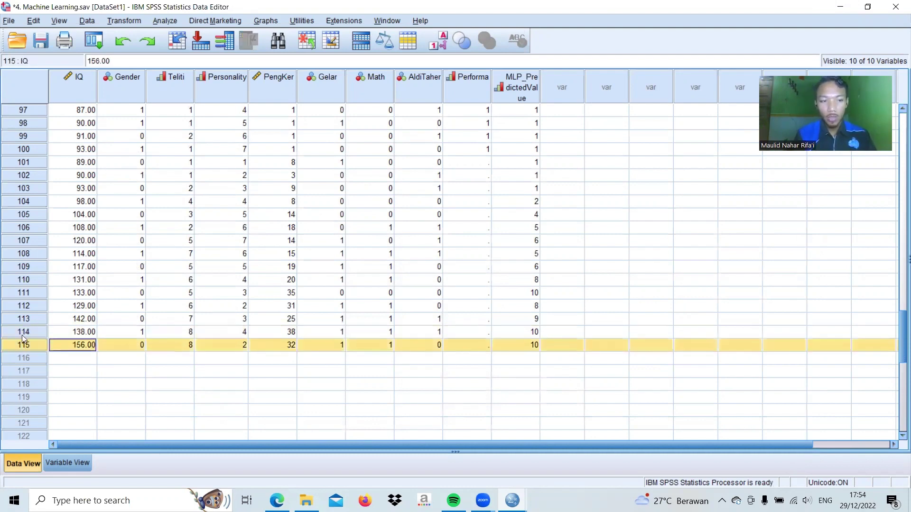
pyautogui.keyDown('ctrl'); pyautogui.click(21, 335); pyautogui.keyUp('ctrl')
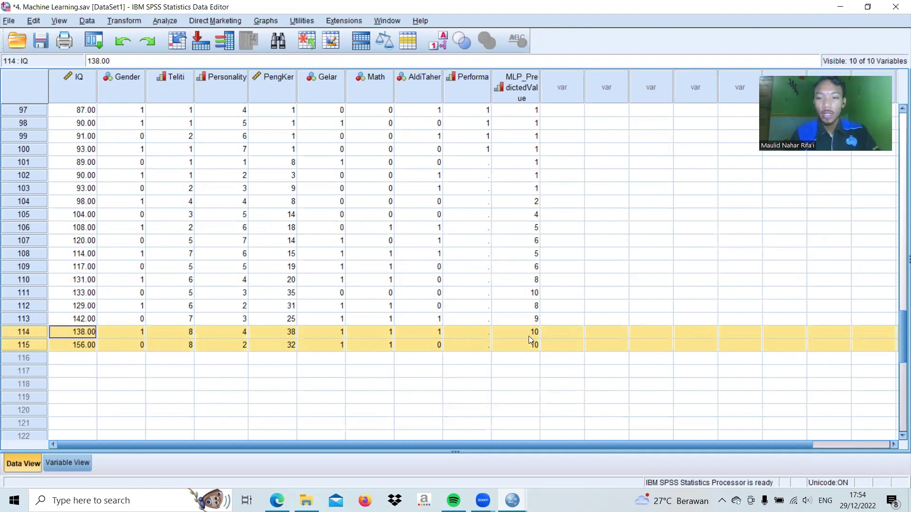
# Step: Examine the MLP_PredictedValue entries of cases 111 and 114 among the cases without a Performa score
pyautogui.click(529, 294)
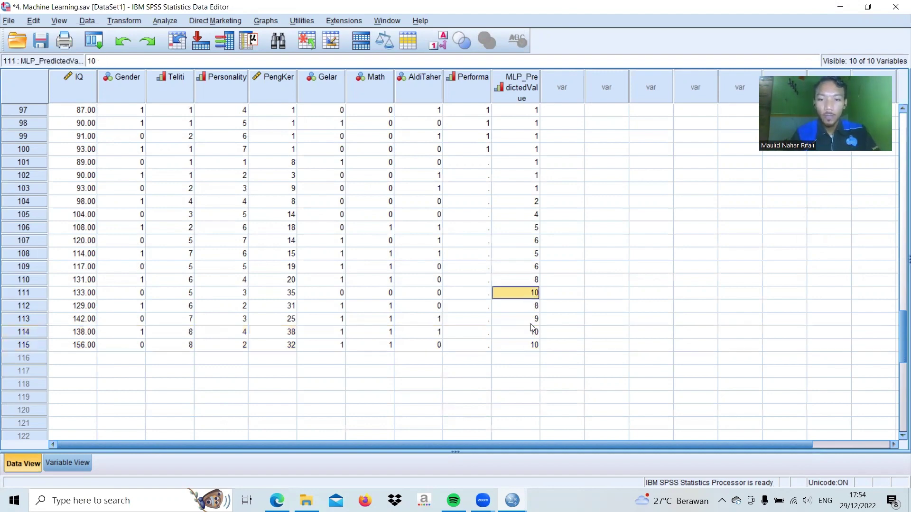
pyautogui.click(534, 333)
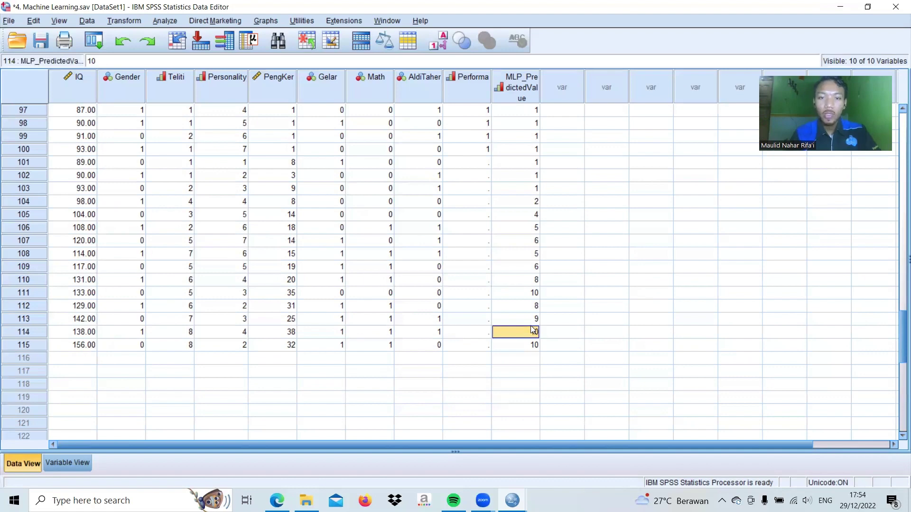
pyautogui.scroll(-1, 573, 252)
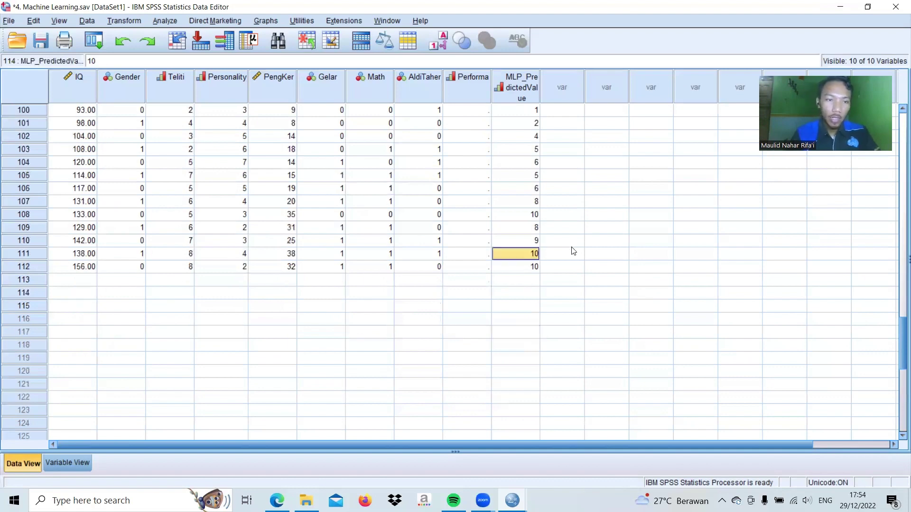
pyautogui.scroll(-2, 573, 251)
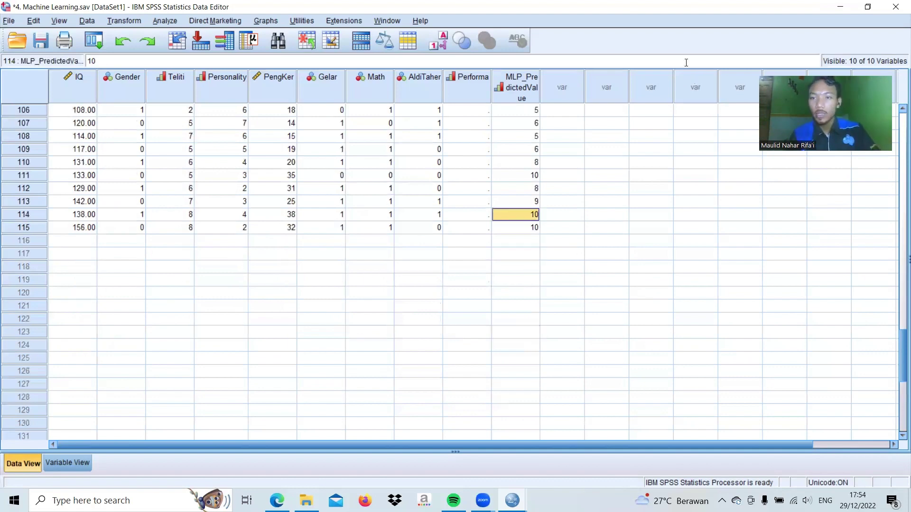